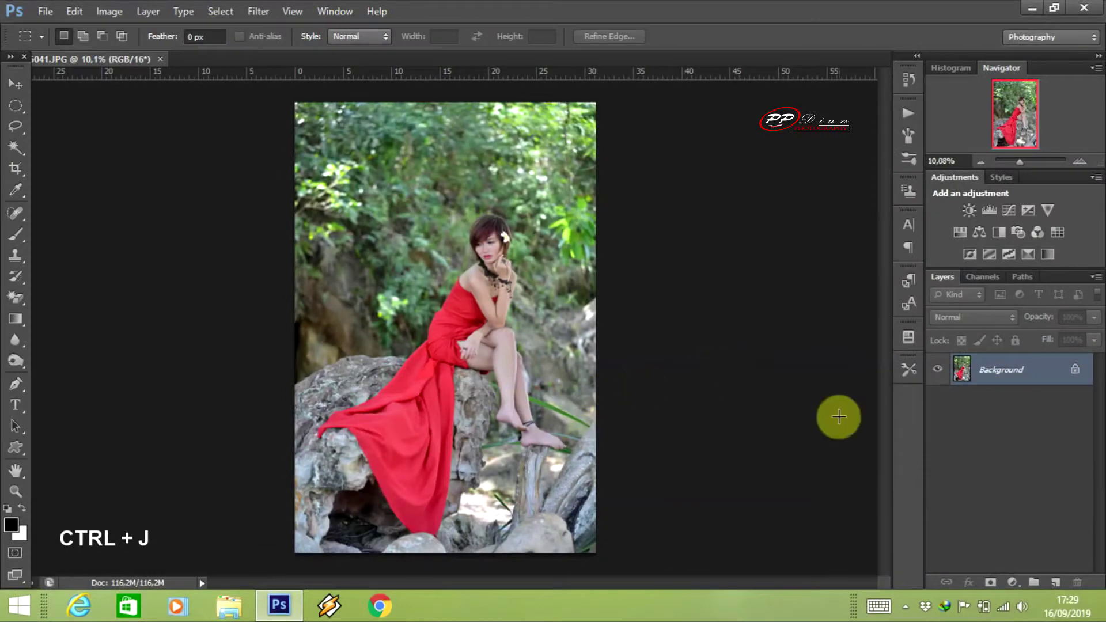
Duplicate the photo layer twice and hide the Background and Layer 1
key(ctrl+j)
key(ctrl+j)
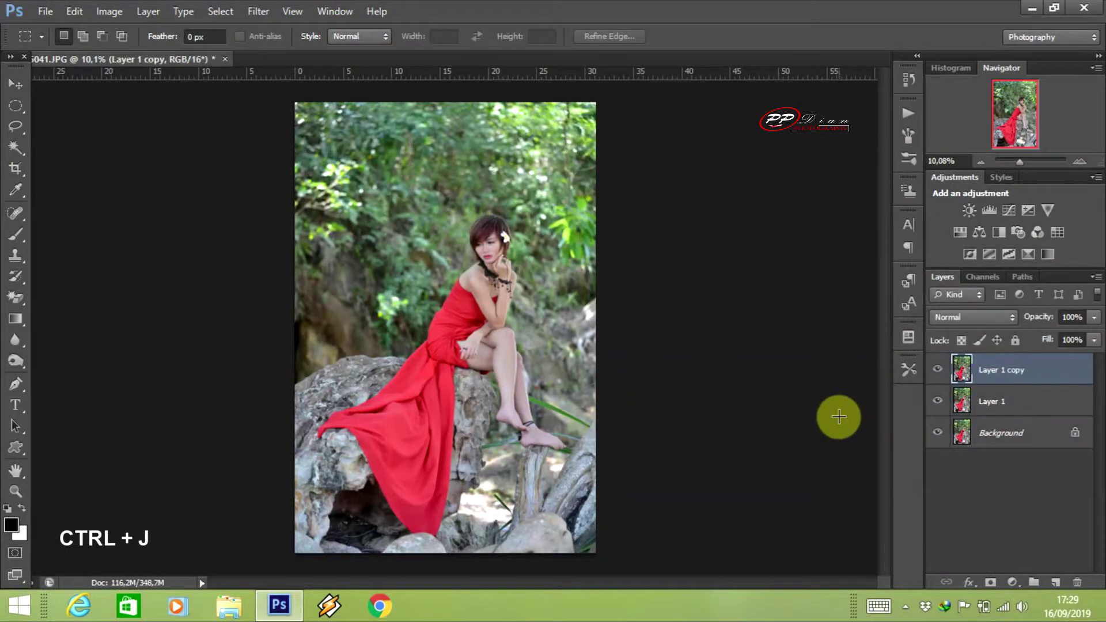
click(938, 432)
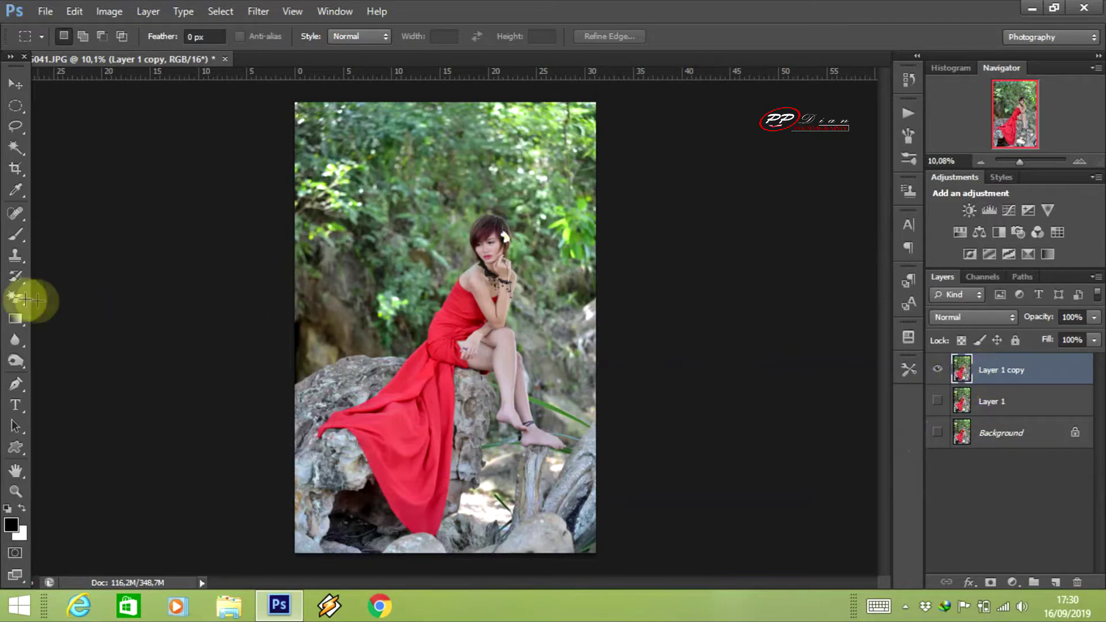
click(15, 384)
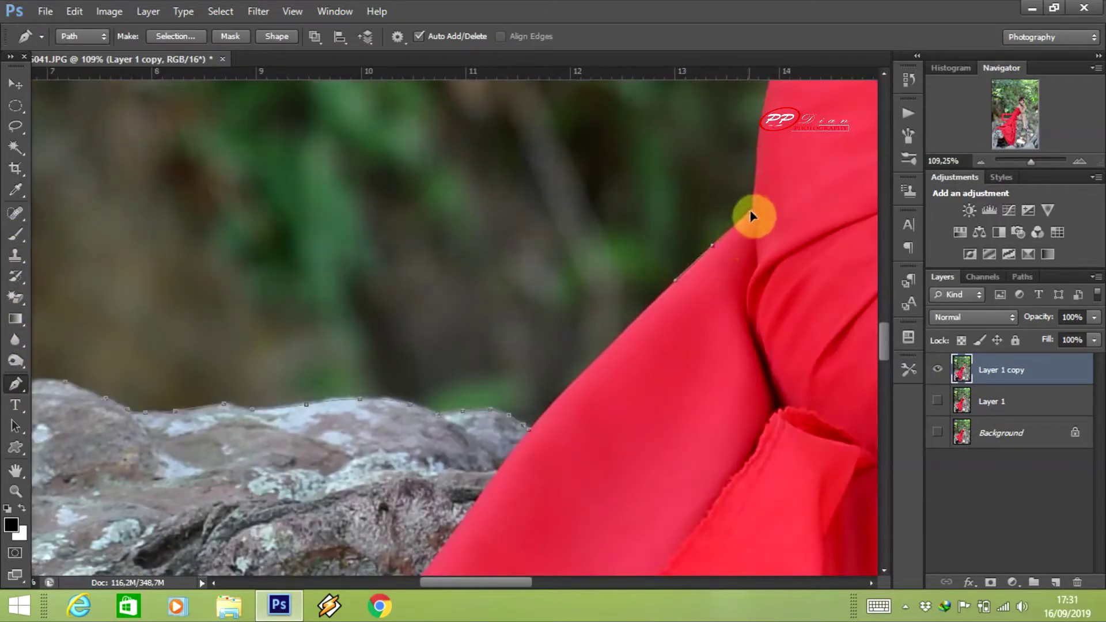
Zoom in on the hair and place pen path points along its top edge
scroll(752, 211, up, 2)
scroll(755, 301, up, 2)
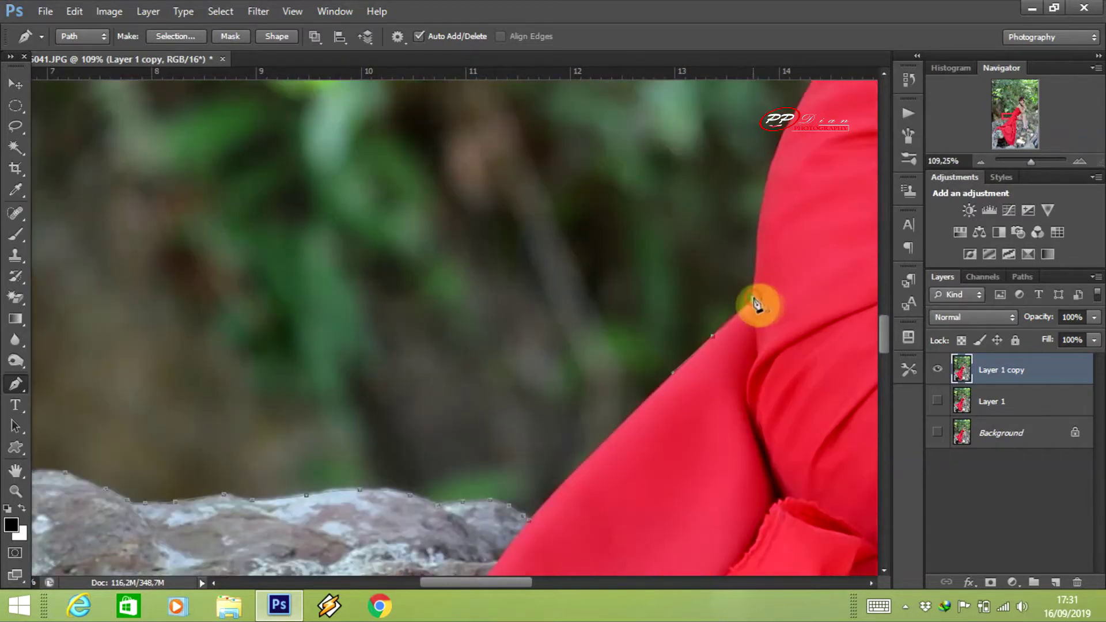
scroll(756, 301, up, 1)
scroll(717, 289, right, 5)
scroll(631, 235, up, 3)
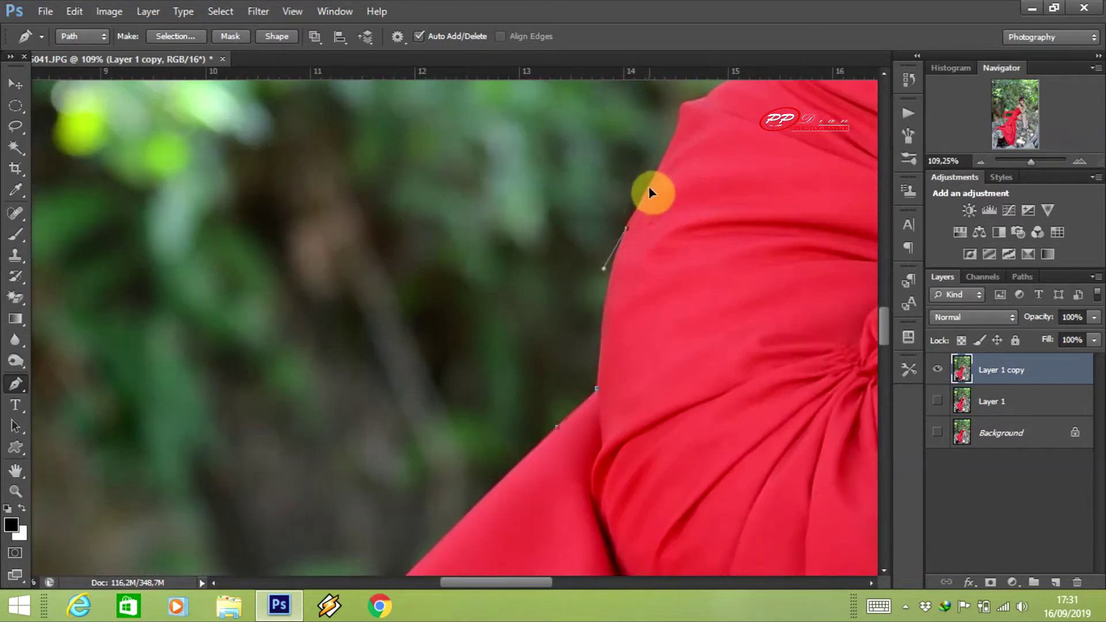
scroll(648, 191, up, 1)
scroll(680, 218, up, 2)
scroll(733, 246, up, 1)
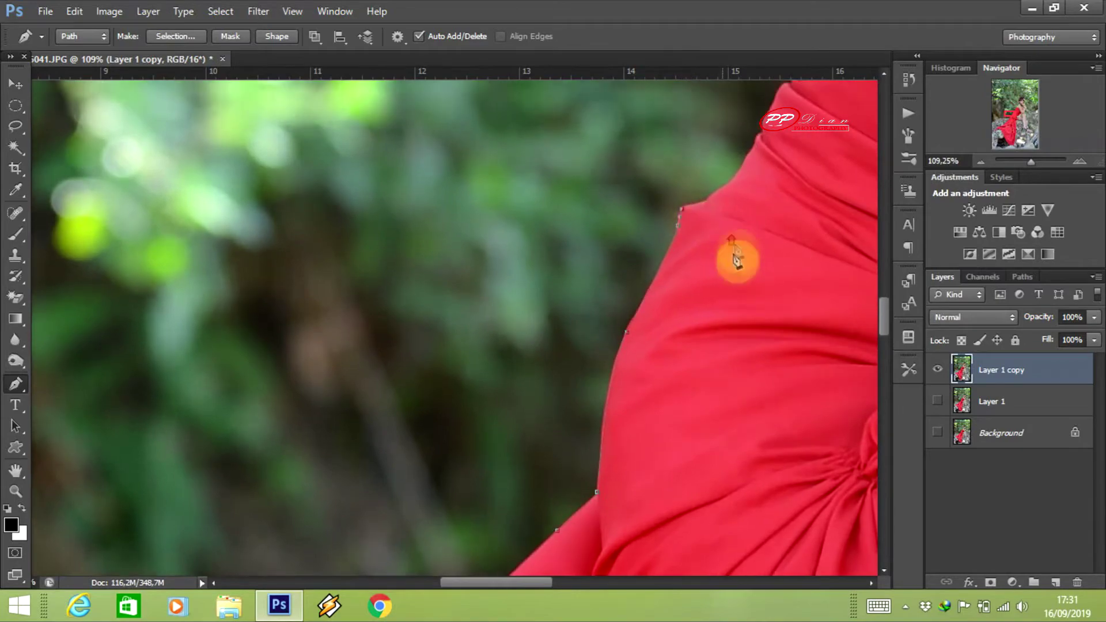
scroll(581, 358, up, 2)
scroll(758, 186, up, 2)
scroll(704, 277, up, 4)
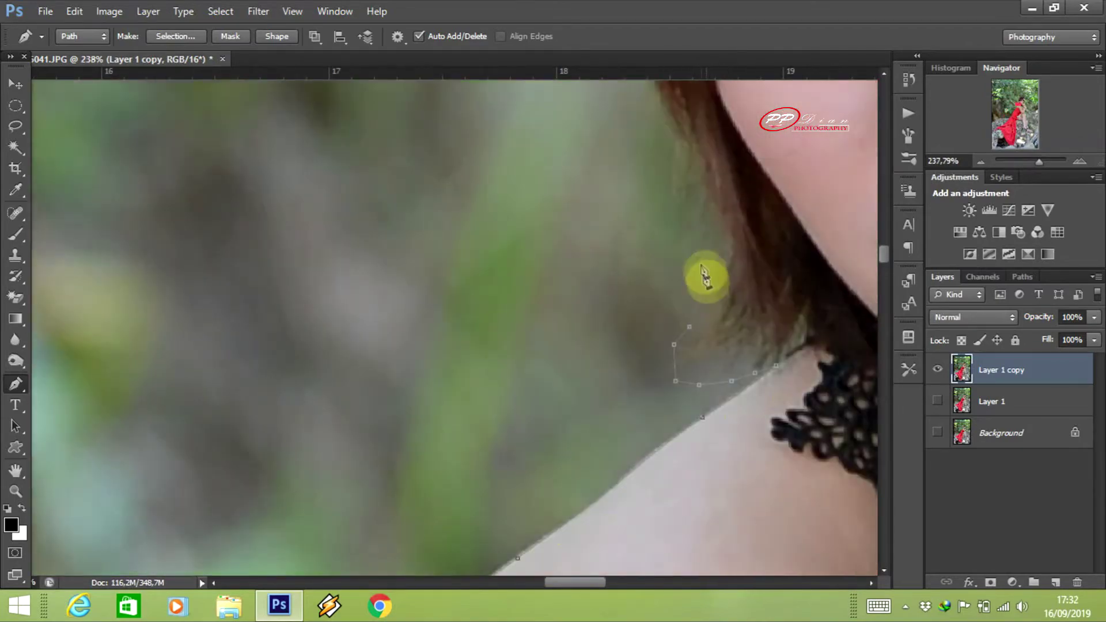
scroll(699, 296, up, 5)
scroll(648, 291, up, 4)
scroll(613, 260, up, 2)
scroll(569, 210, up, 3)
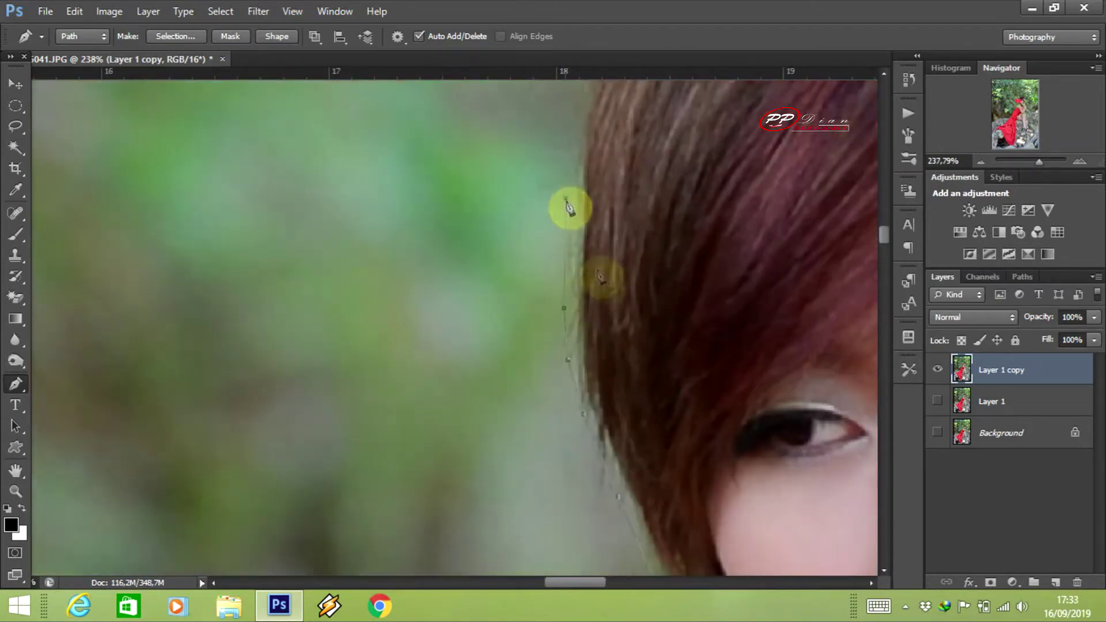
scroll(576, 363, up, 3)
scroll(680, 277, up, 3)
drag(713, 365, 477, 353)
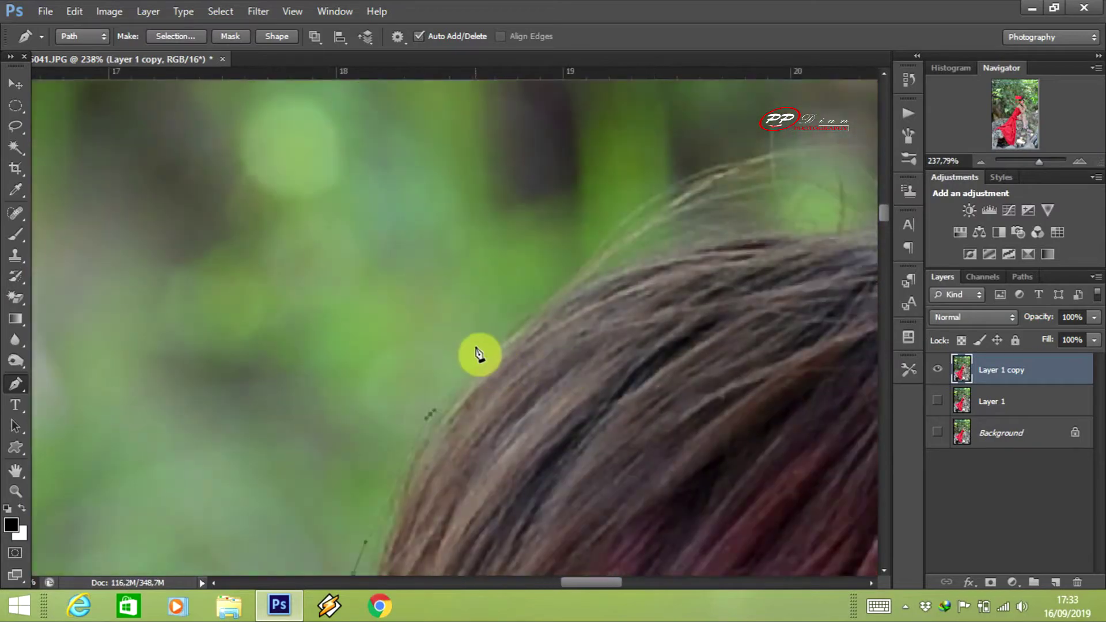
drag(699, 316, 437, 310)
click(517, 269)
click(573, 254)
click(645, 249)
click(737, 303)
scroll(741, 304, right, 5)
click(547, 367)
Trace the hair past the flower toward the cheek, then convert the path to a selection
scroll(628, 433, down, 3)
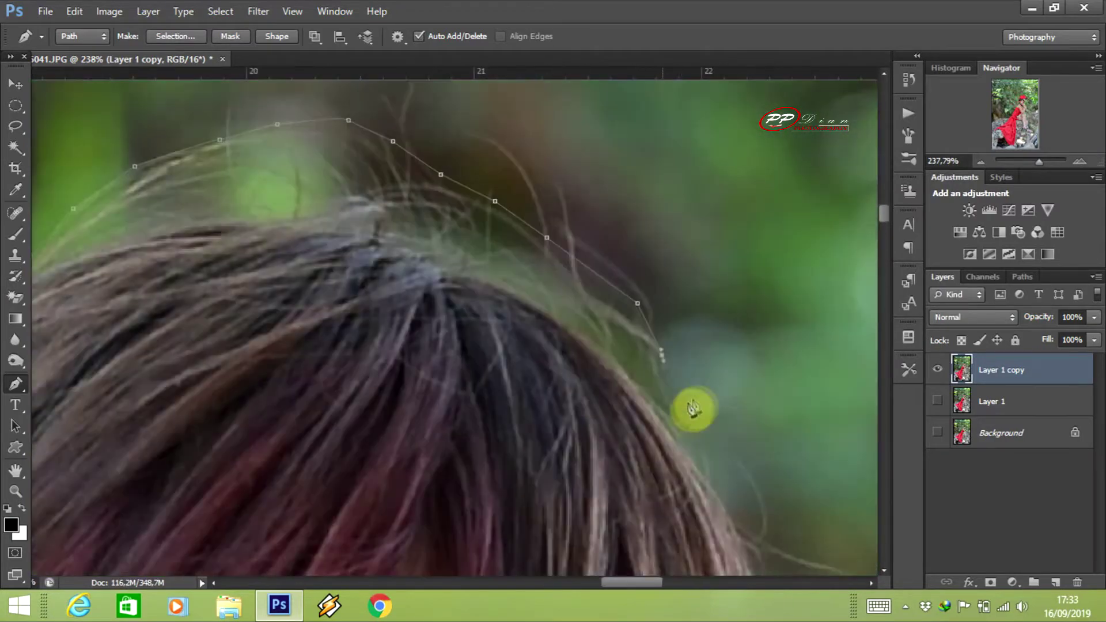
scroll(691, 407, down, 3)
scroll(734, 370, right, 3)
click(593, 249)
scroll(621, 352, down, 3)
click(664, 406)
click(659, 449)
click(632, 481)
scroll(617, 492, down, 3)
click(569, 459)
scroll(531, 506, down, 3)
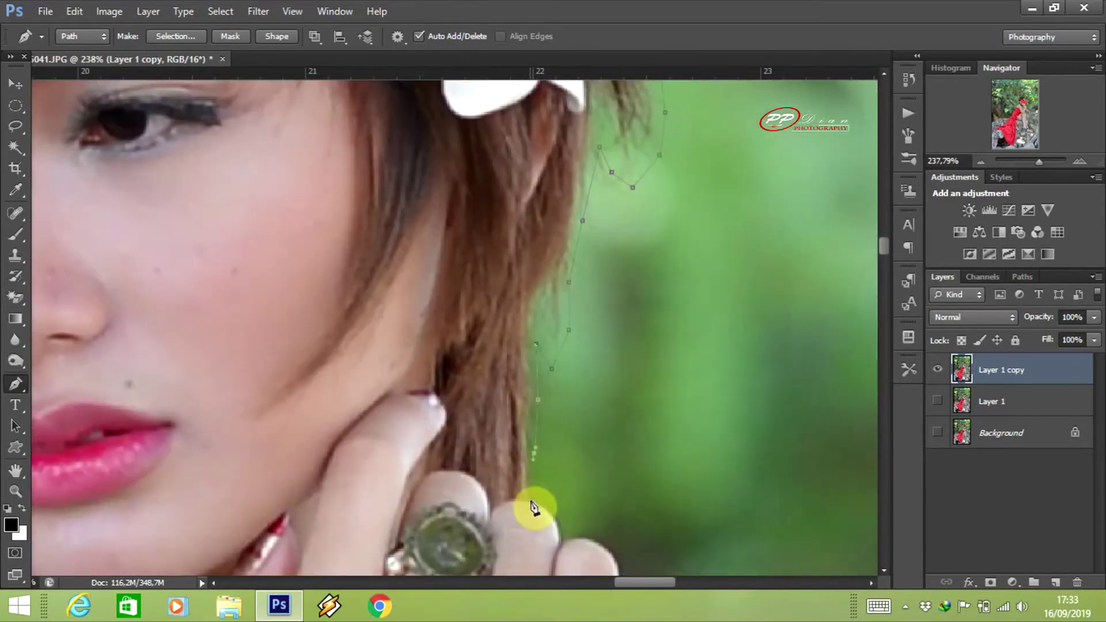
scroll(530, 420, up, 3)
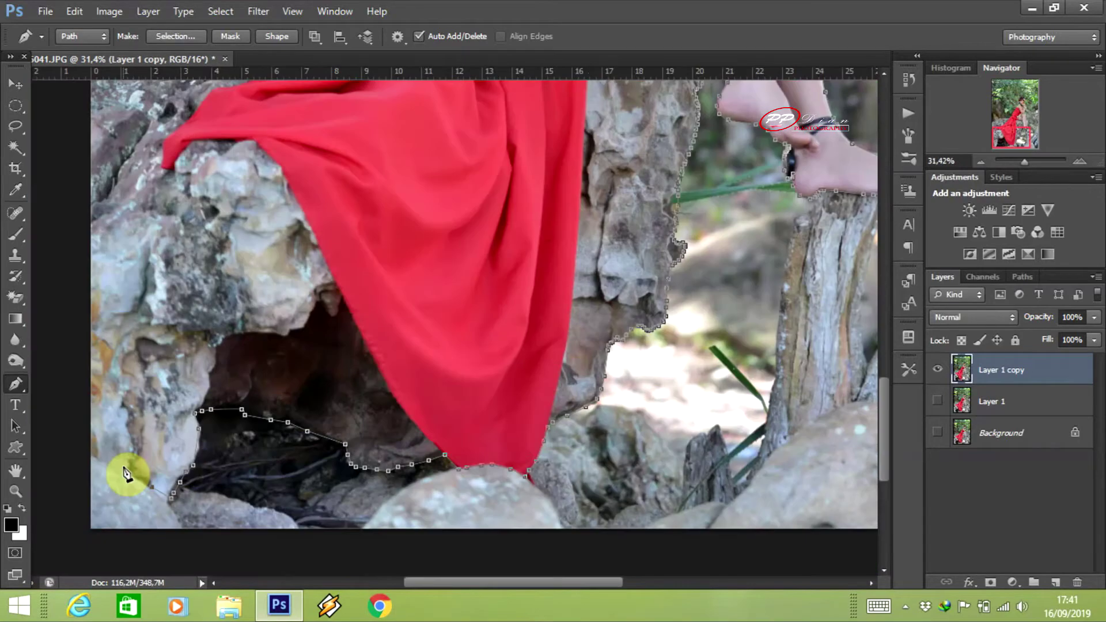
scroll(74, 449, up, 1)
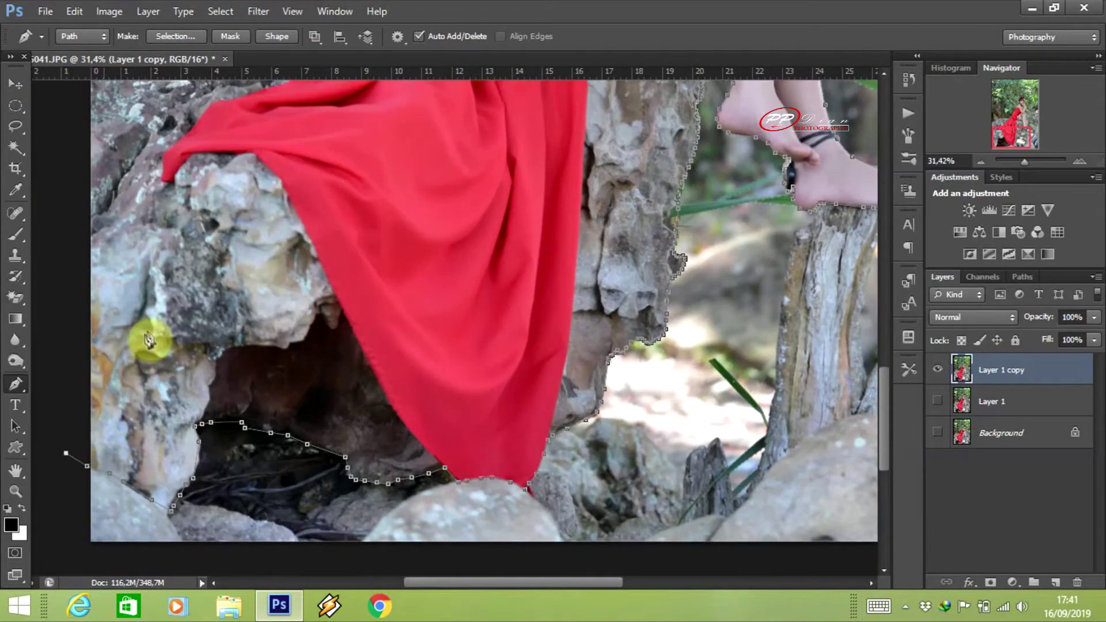
scroll(115, 323, up, 3)
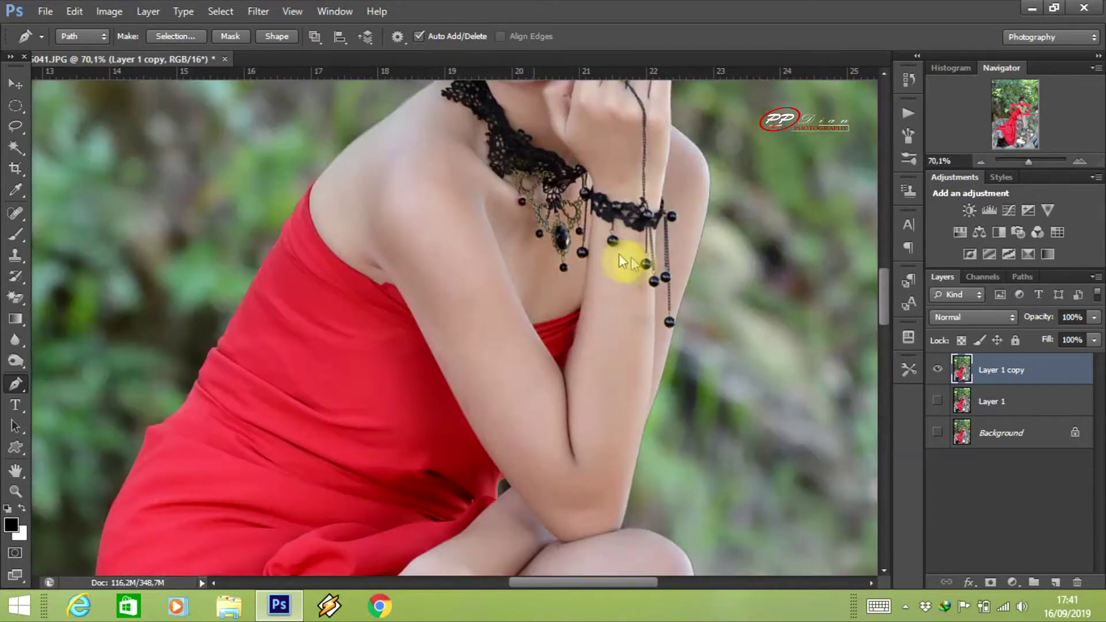
right_click(640, 313)
click(643, 308)
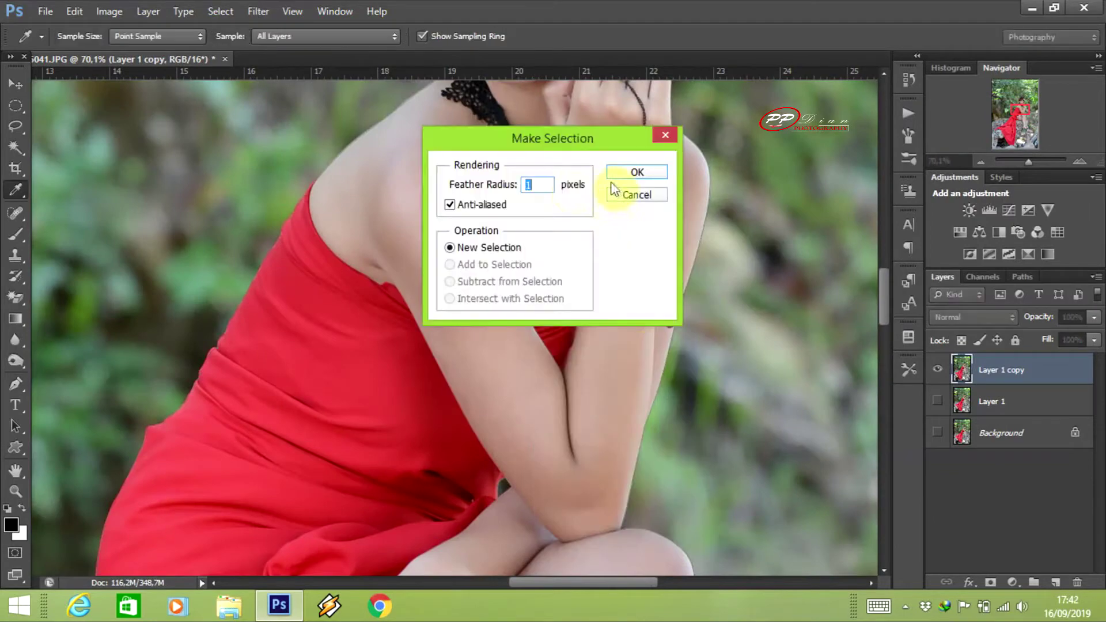
Confirm the selection and mask Layer 1 copy to the traced outline, fitting the image on screen
click(633, 172)
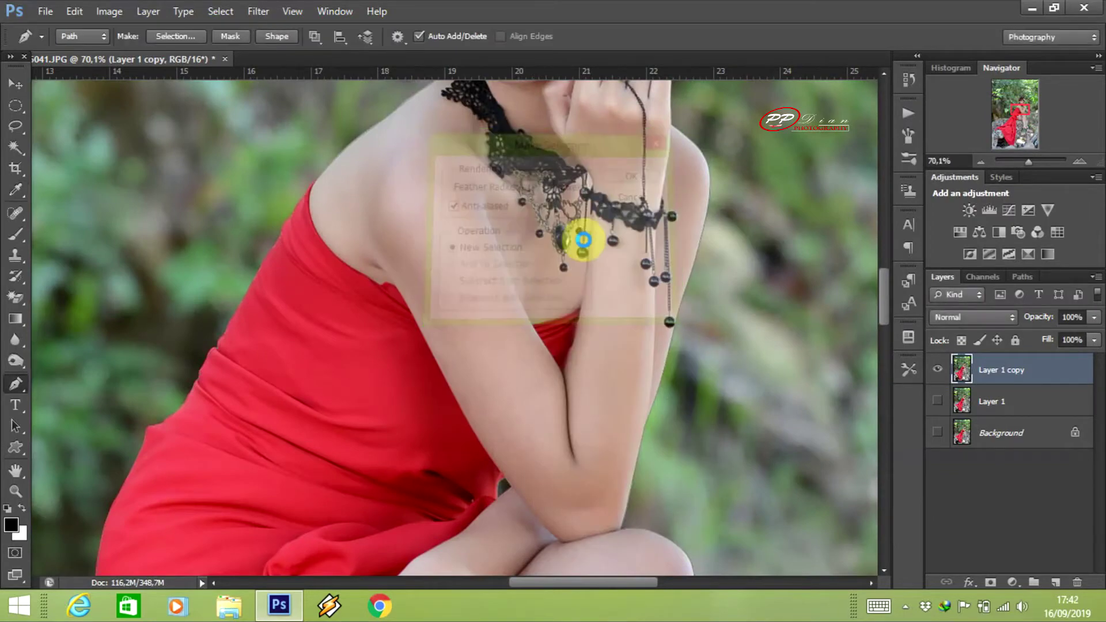
click(990, 583)
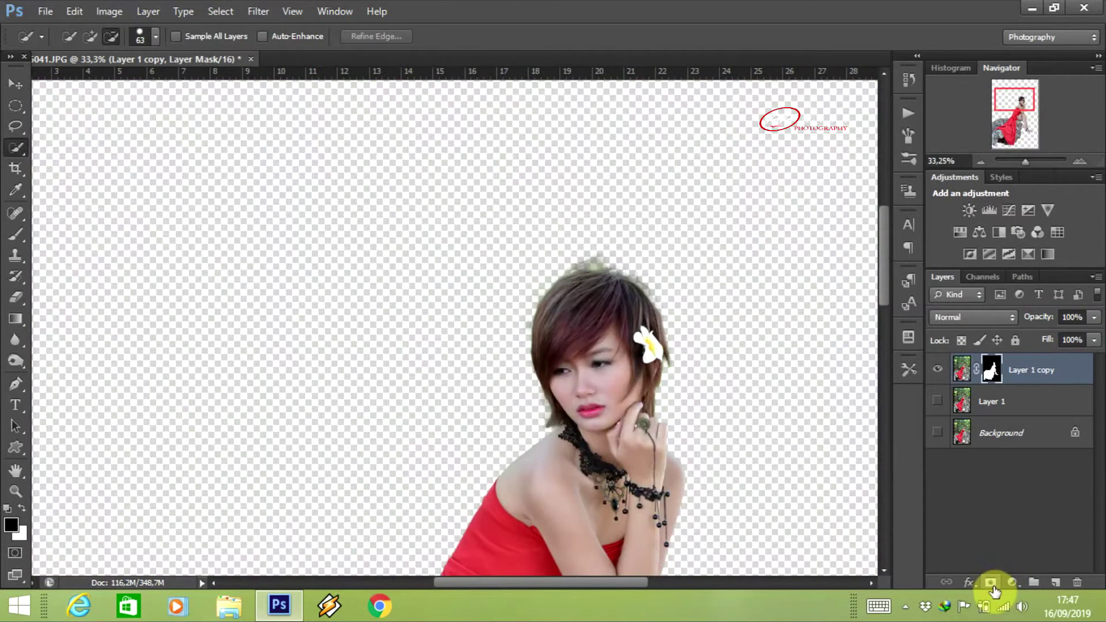
key(ctrl+0)
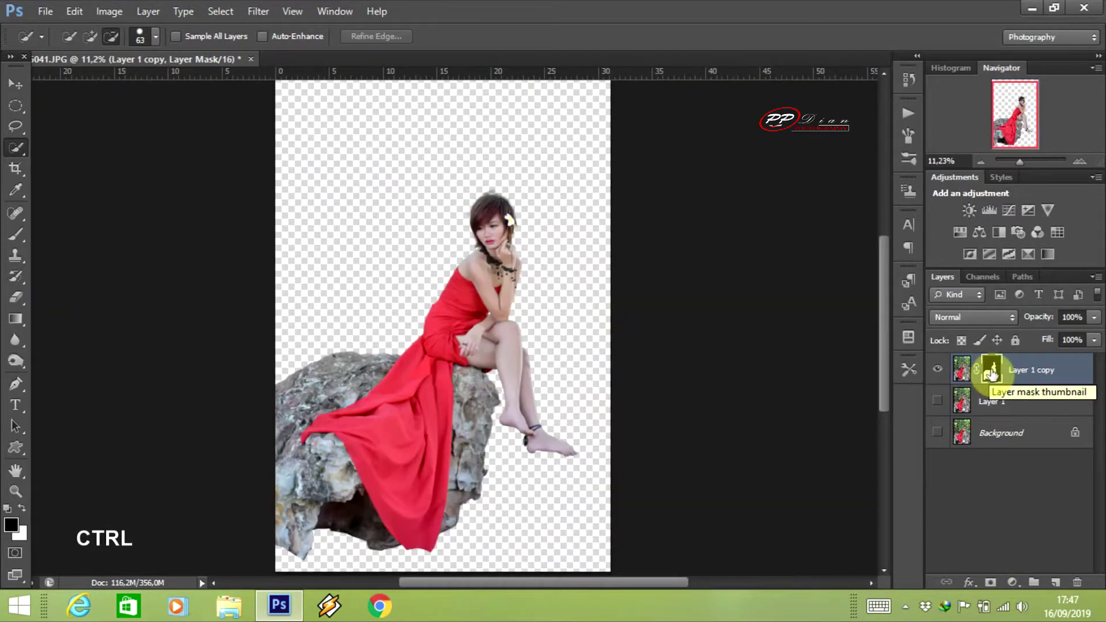
Select and show Layer 1 while hiding the masked Layer 1 copy
click(961, 402)
click(937, 402)
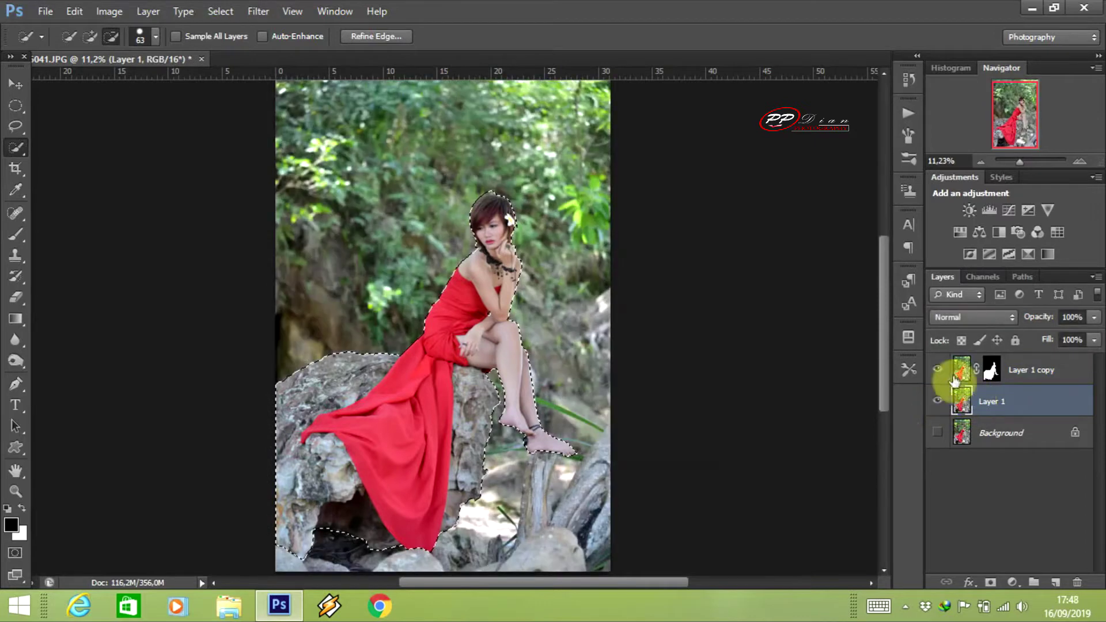
click(938, 370)
click(16, 84)
scroll(498, 215, up, 3)
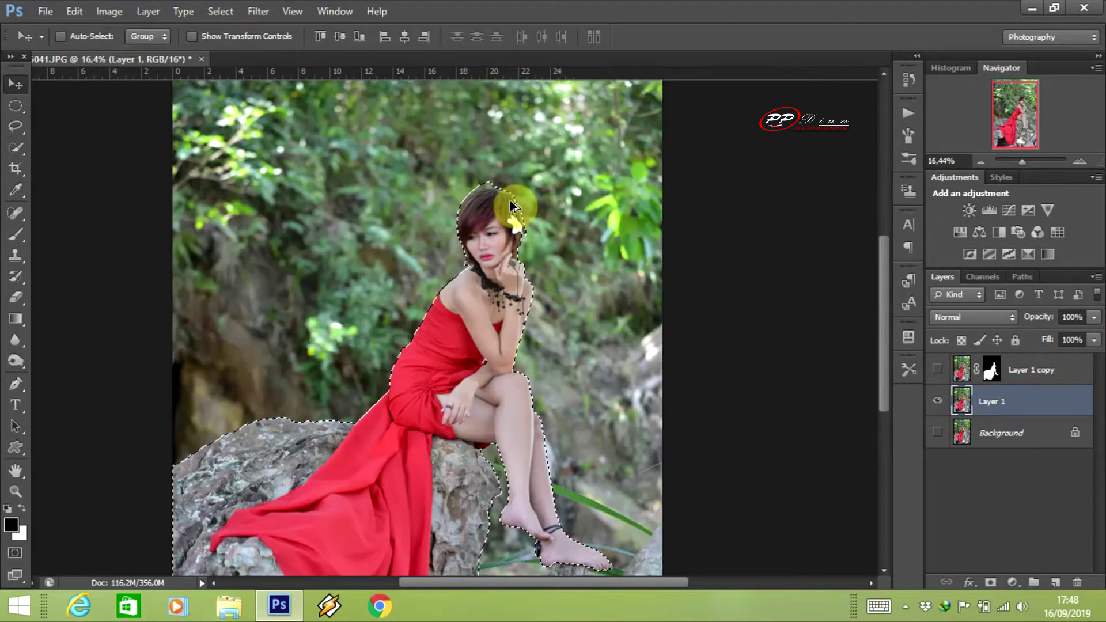
scroll(494, 190, up, 3)
Expand the model's selection outward by 15 pixels
click(221, 11)
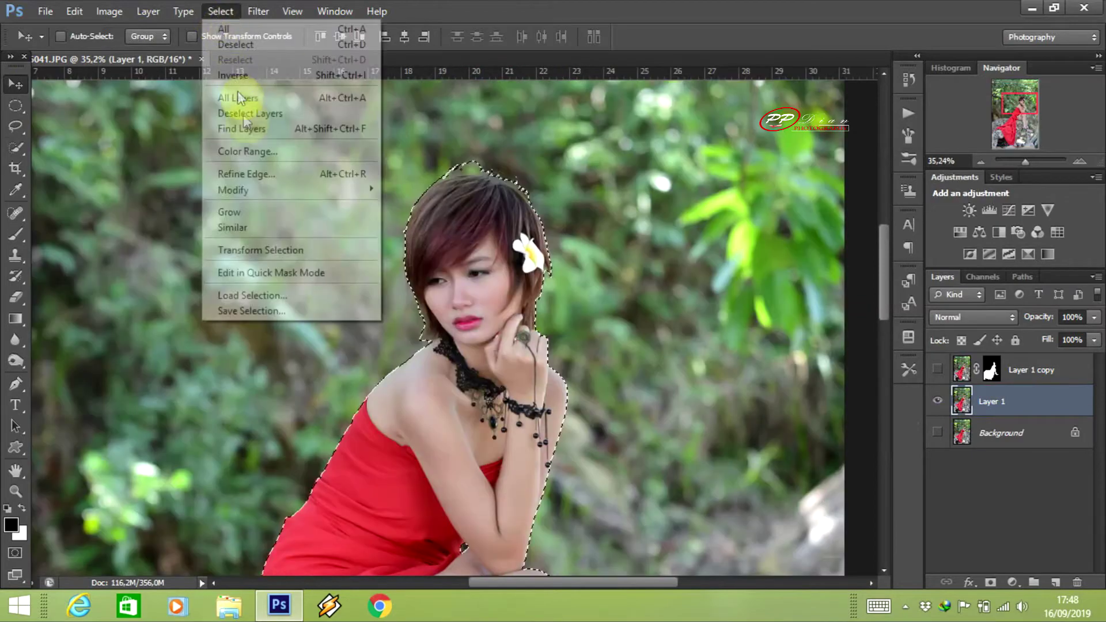
mouse_move(260, 189)
click(155, 219)
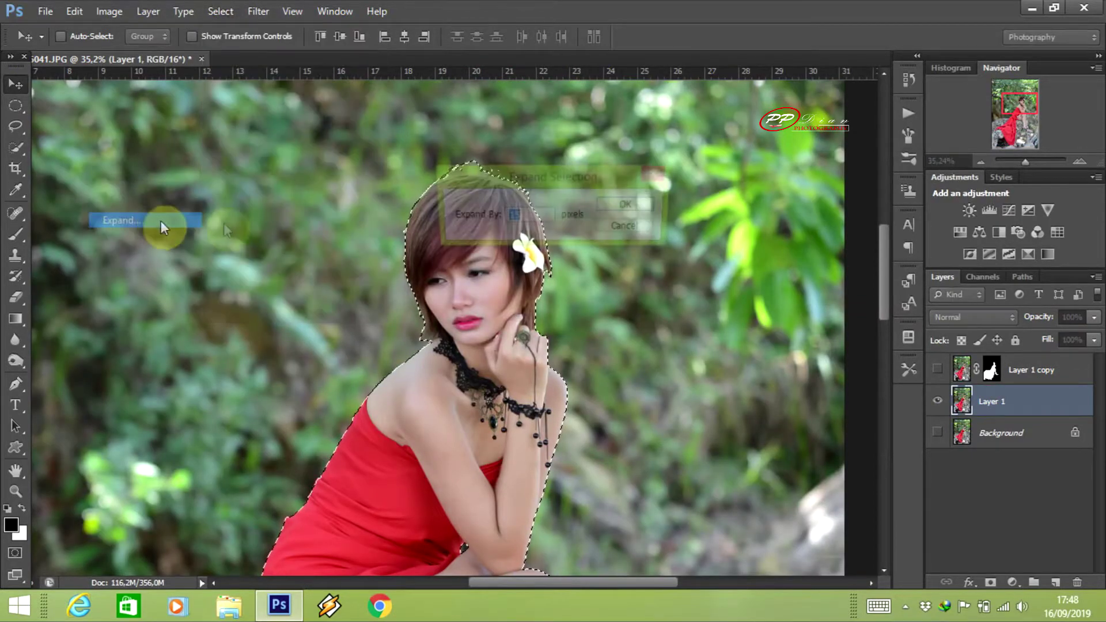
text(15)
click(636, 205)
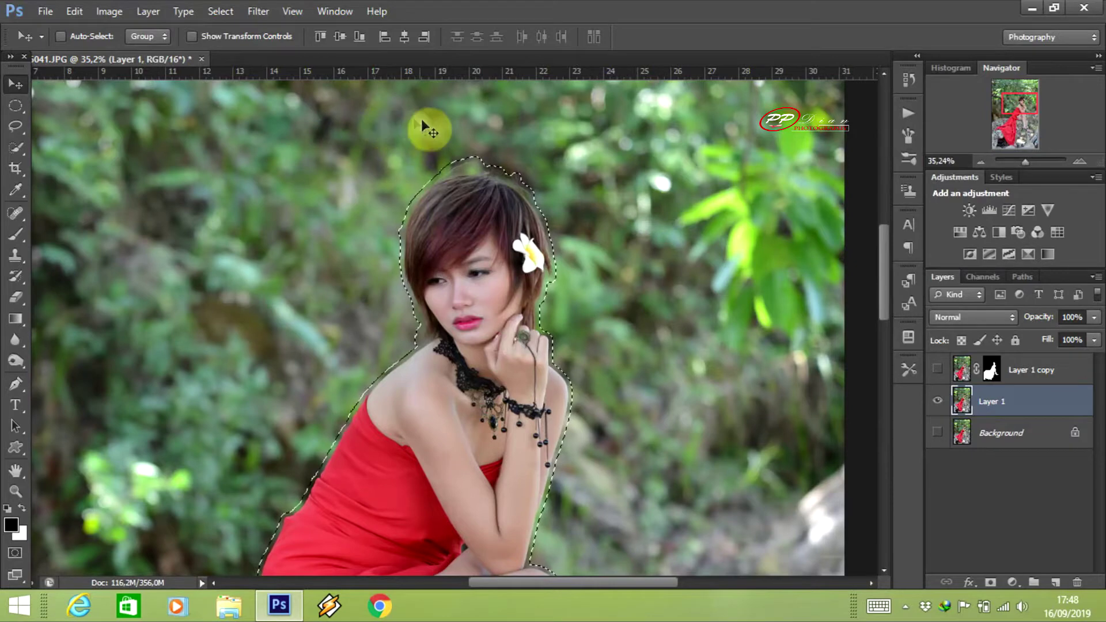
click(107, 11)
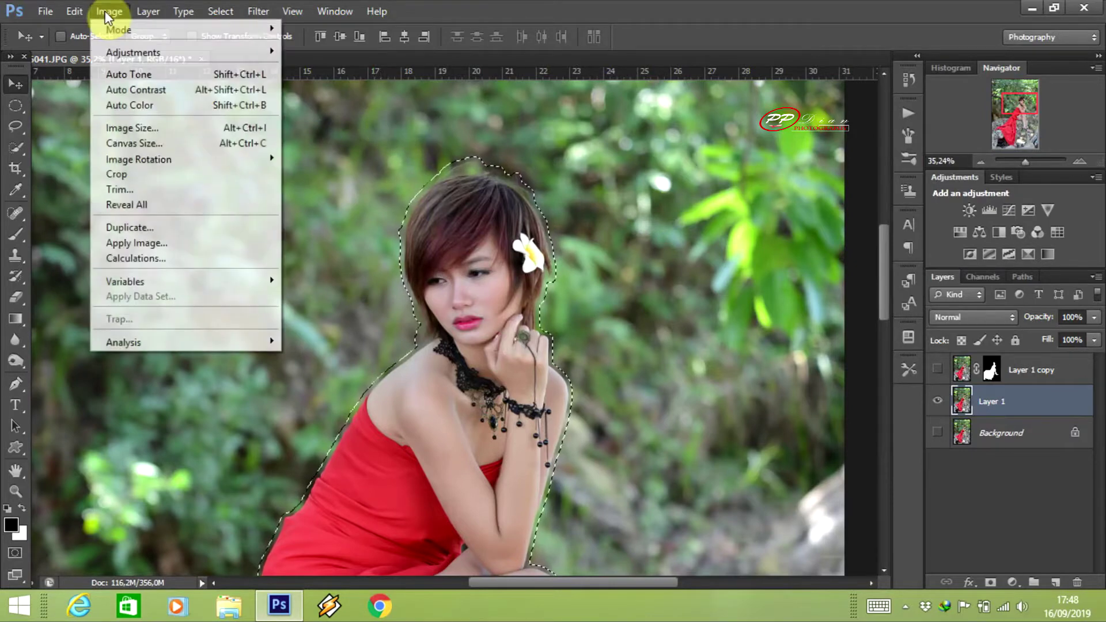
mouse_move(74, 11)
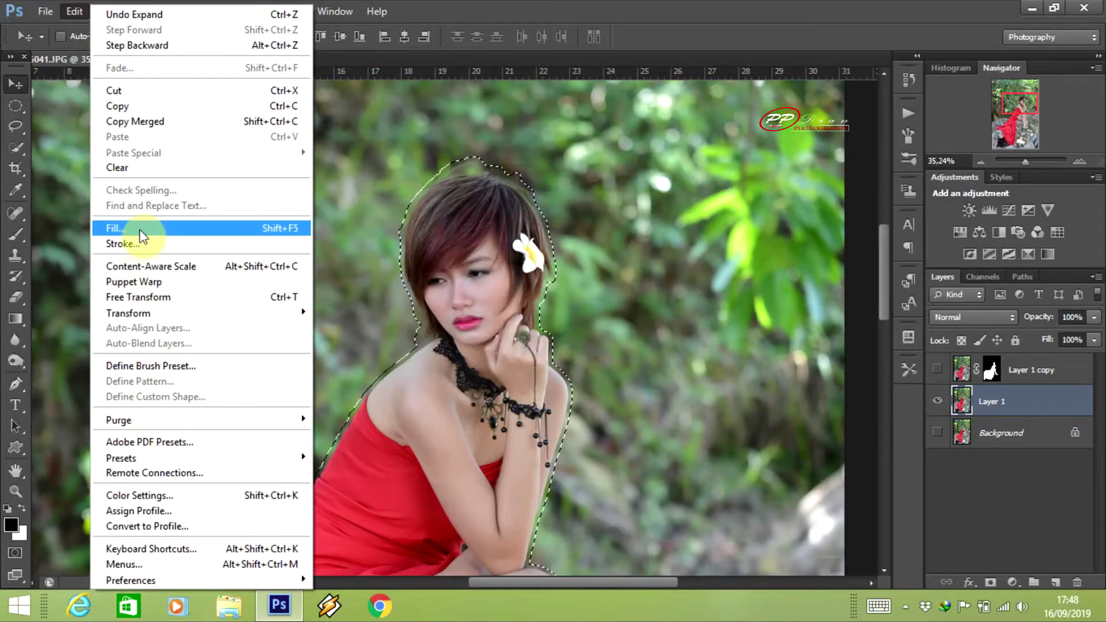
Content-Aware fill the selection on Layer 1 at Normal mode, 100% opacity
click(140, 229)
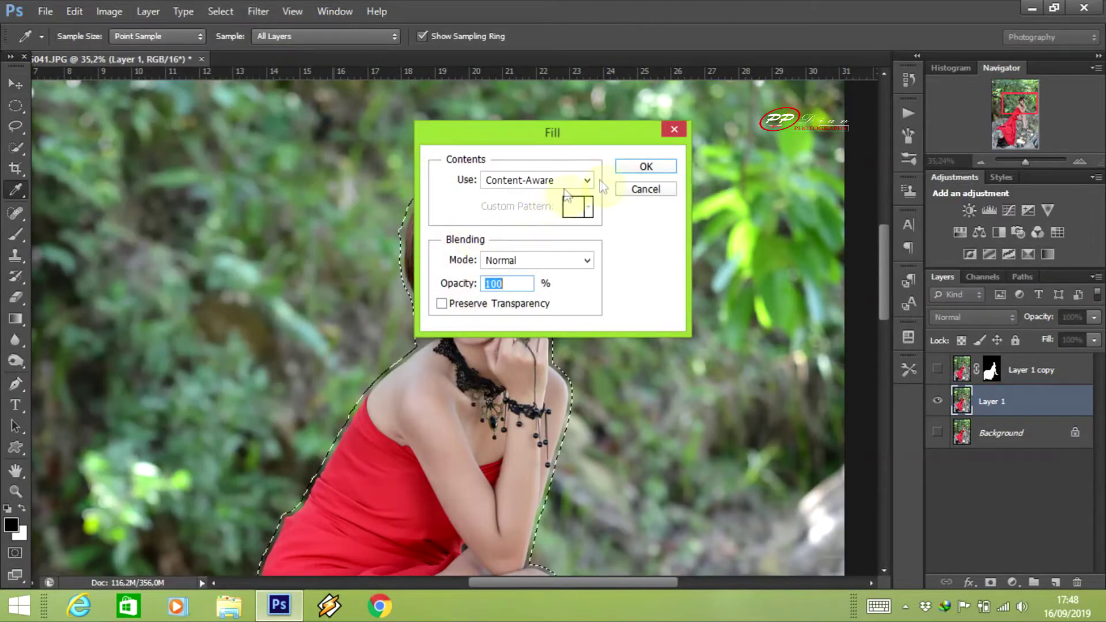
click(627, 169)
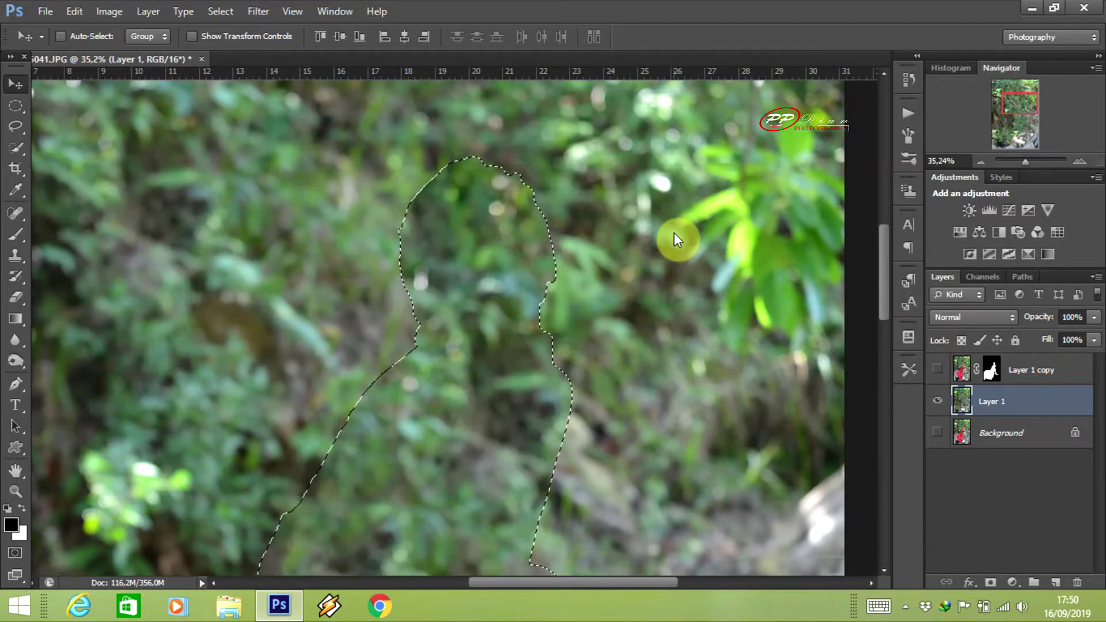
scroll(663, 181, down, 5)
Deselect and spot-heal the grass blades near the rock
key(ctrl+d)
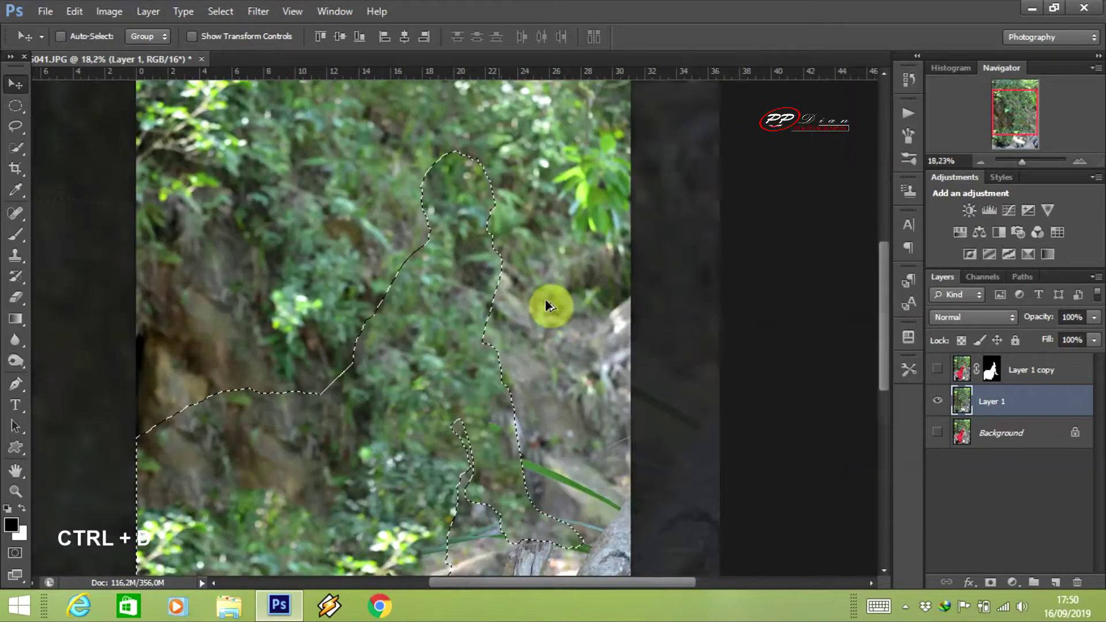
scroll(657, 350, down, 1)
key(ctrl+d)
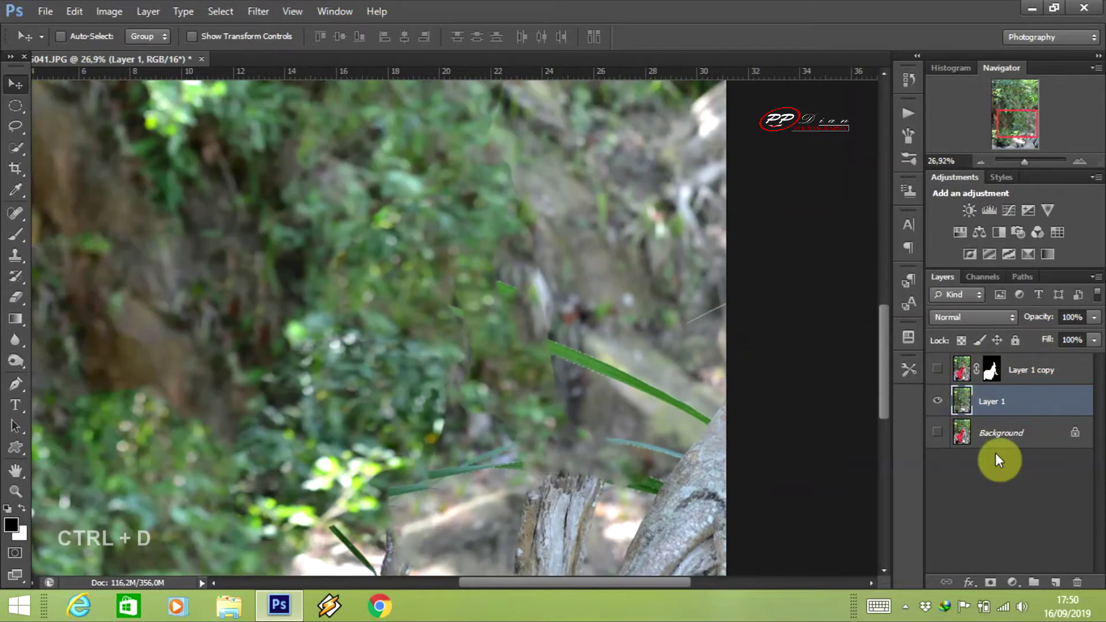
key(j)
scroll(541, 346, up, 3)
right_click(541, 339)
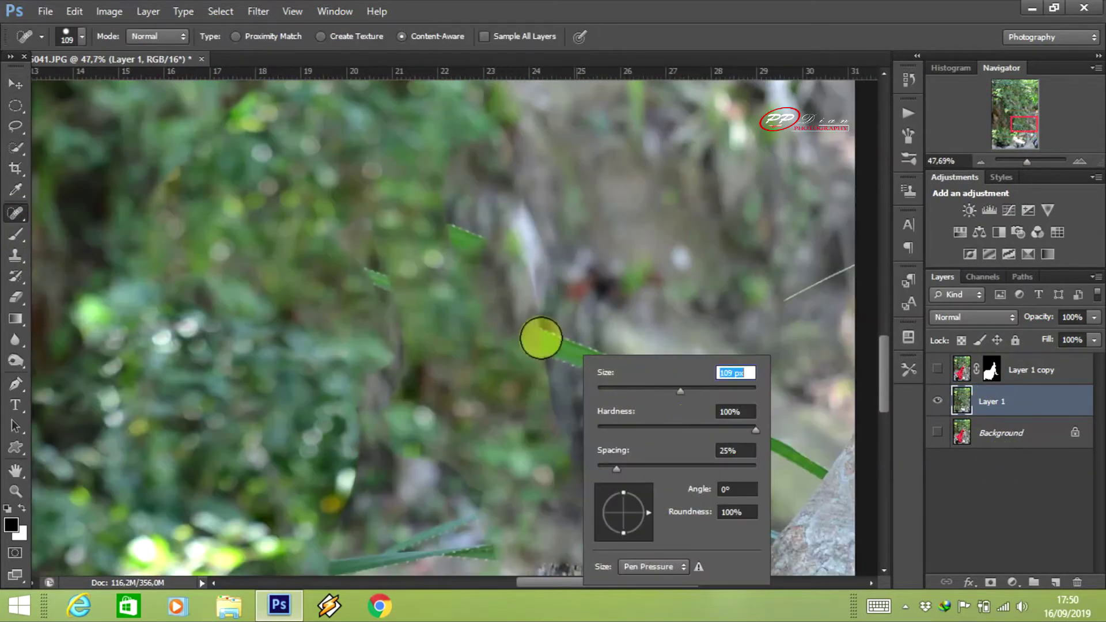
click(395, 279)
drag(539, 334, 634, 377)
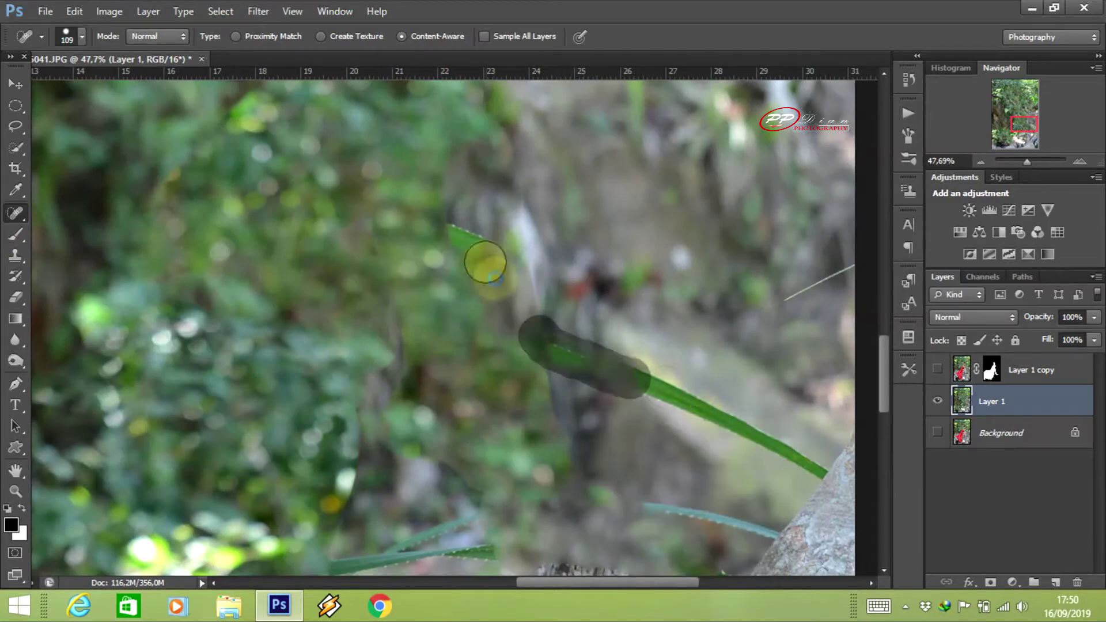
drag(485, 262, 456, 229)
scroll(647, 304, down, 5)
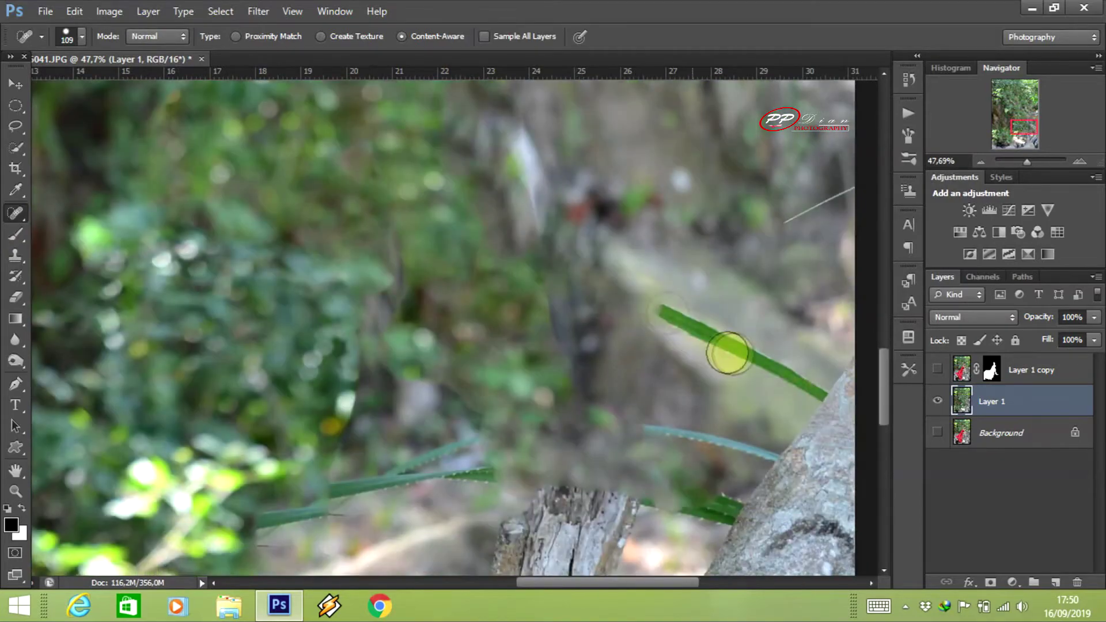
scroll(749, 357, right, 1)
scroll(634, 334, right, 4)
drag(600, 321, 651, 357)
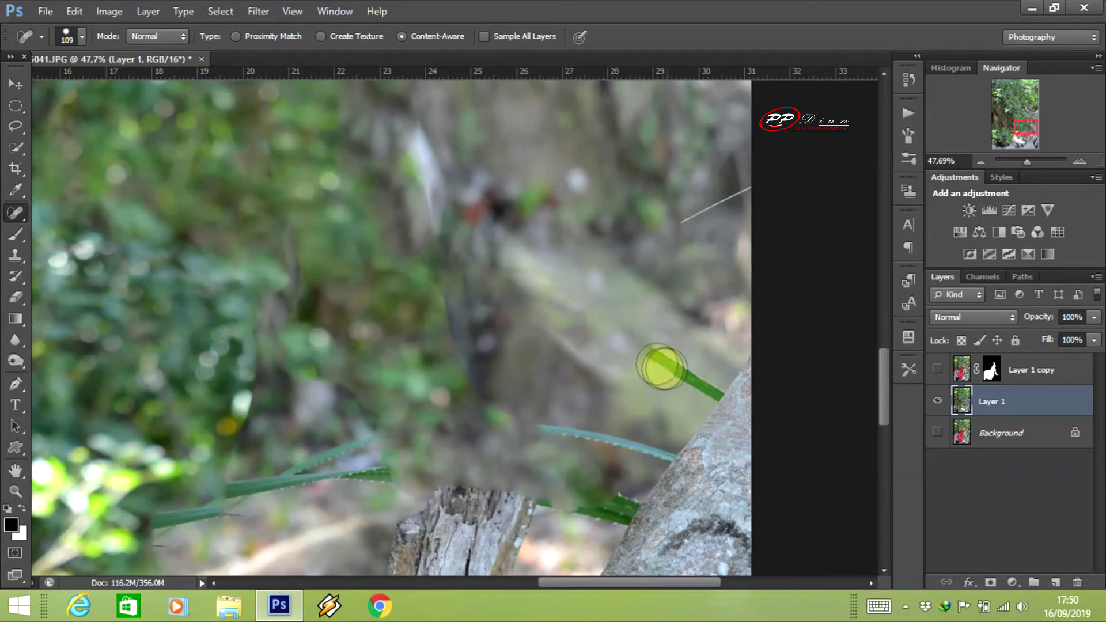
Resize the healing brush to 73 px and heal the lower-left and right-of-stump grass blades
right_click(654, 354)
text(73)
key(Return)
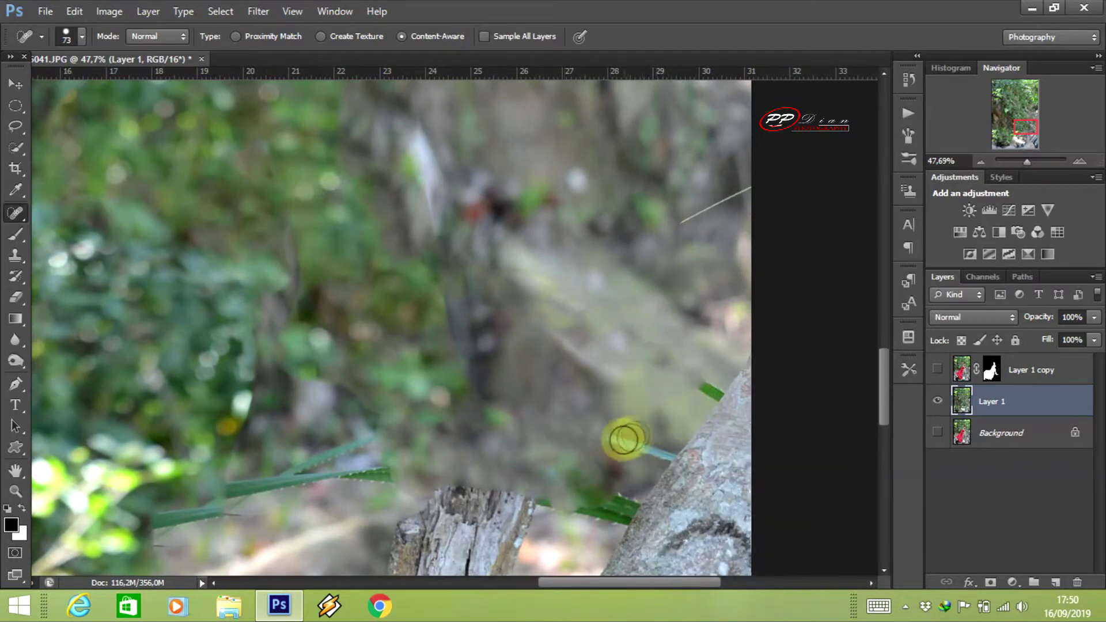
drag(369, 460, 240, 496)
scroll(246, 429, down, 1)
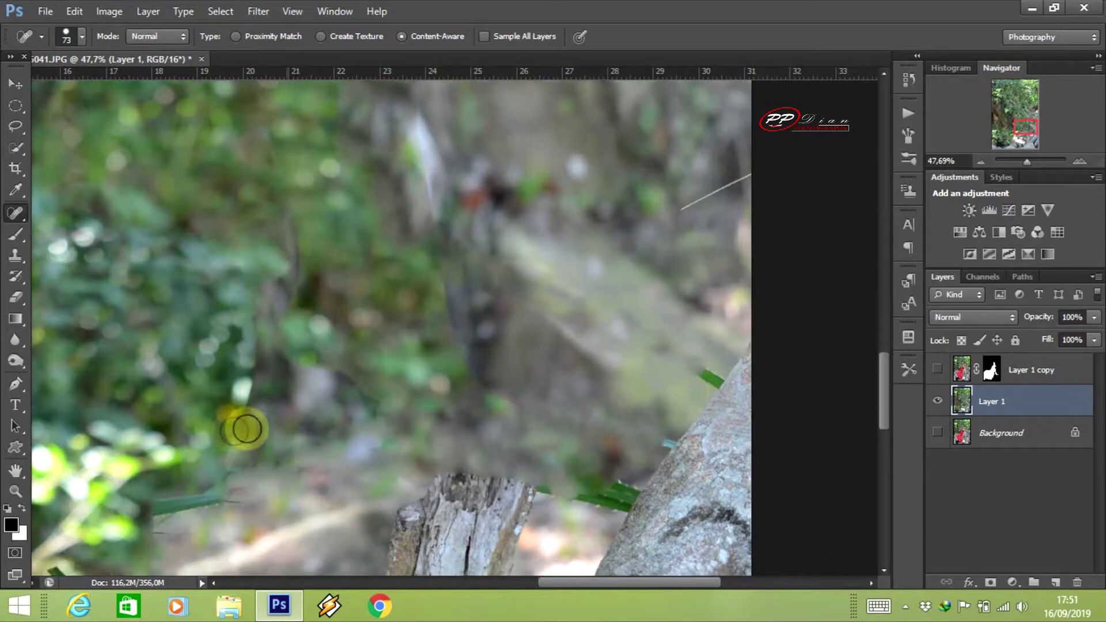
scroll(246, 430, down, 3)
drag(150, 453, 236, 406)
mouse_move(575, 432)
mouse_down()
mouse_move(621, 423)
mouse_move(669, 378)
mouse_move(707, 310)
mouse_up()
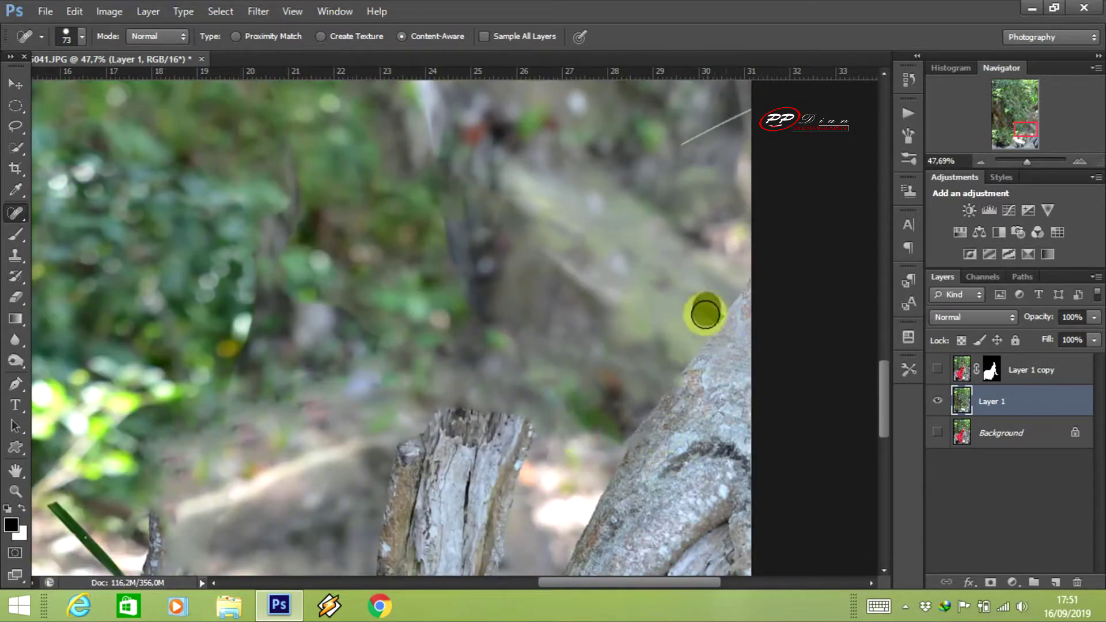
Sample the rock texture with the Clone Stamp to cover the rock marks
click(15, 255)
scroll(648, 425, up, 5)
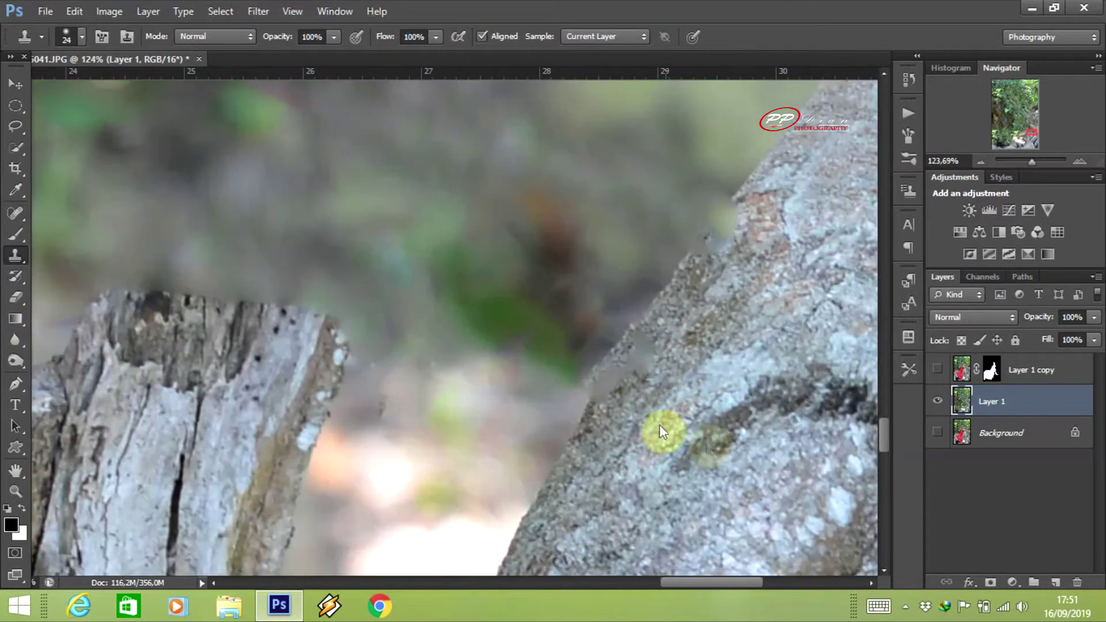
right_click(564, 446)
key(Return)
alt+click(597, 385)
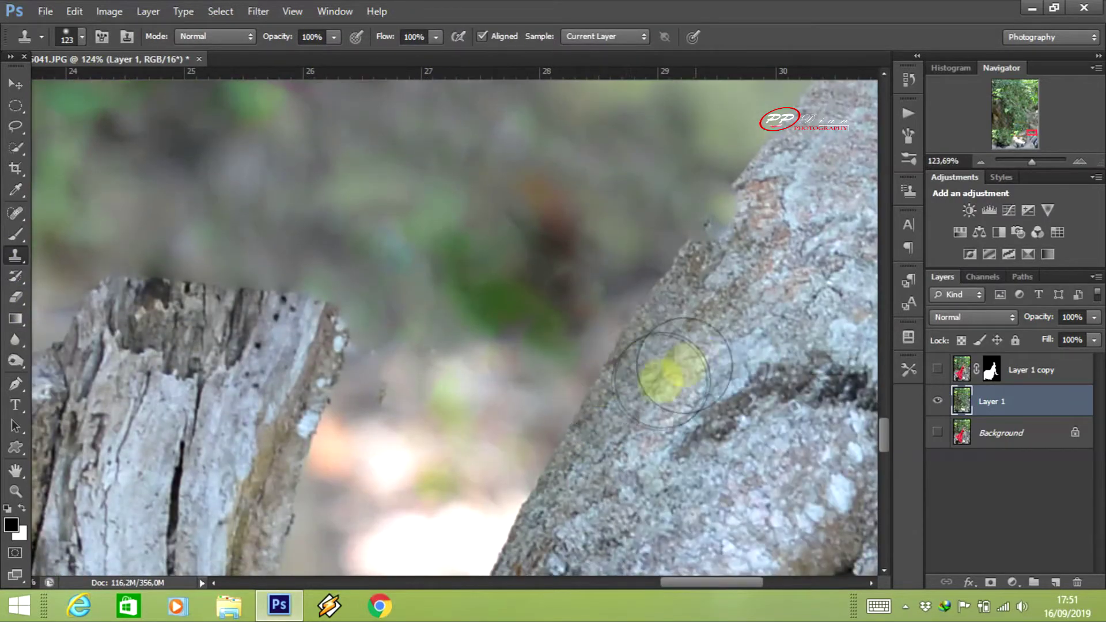
scroll(759, 193, up, 1)
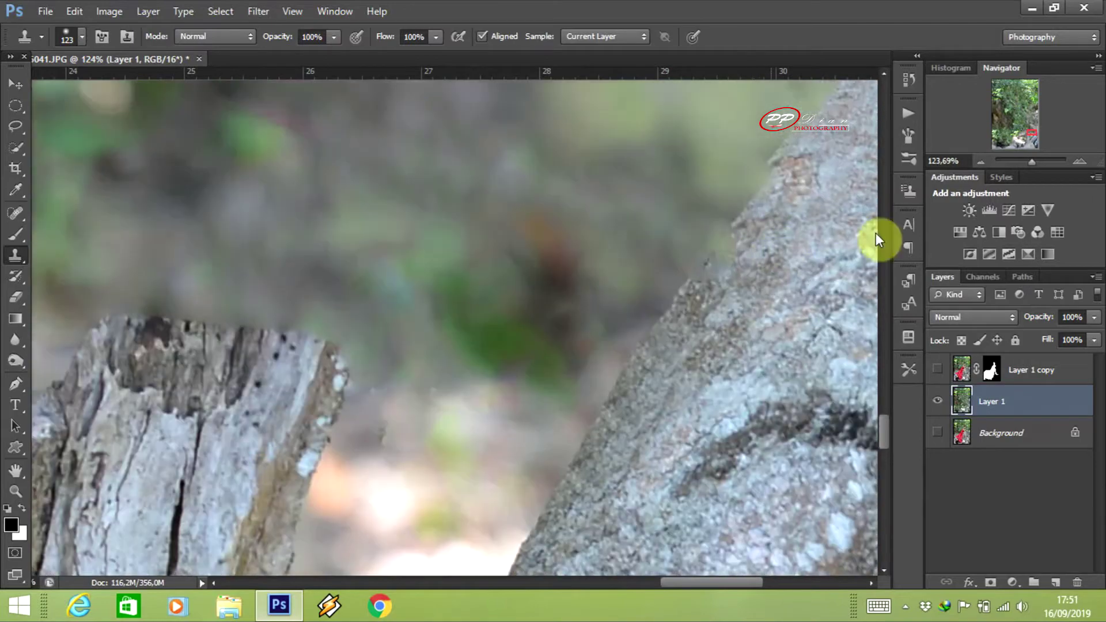
scroll(794, 318, up, 2)
scroll(804, 328, down, 3)
scroll(827, 297, up, 3)
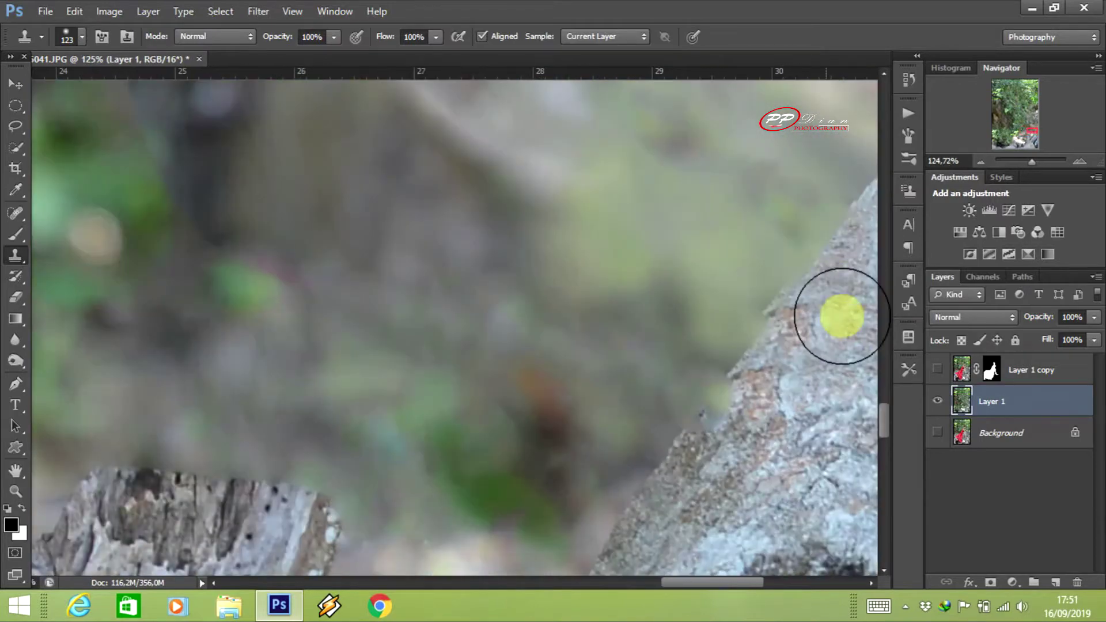
scroll(749, 403, down, 2)
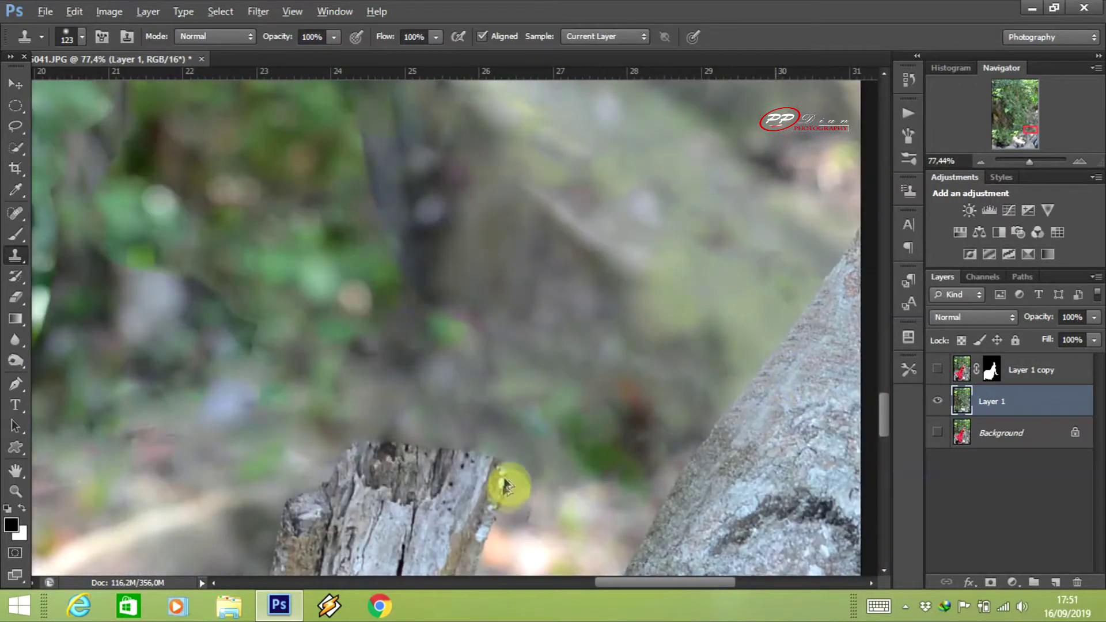
scroll(495, 489, down, 3)
scroll(617, 348, up, 3)
scroll(372, 240, up, 2)
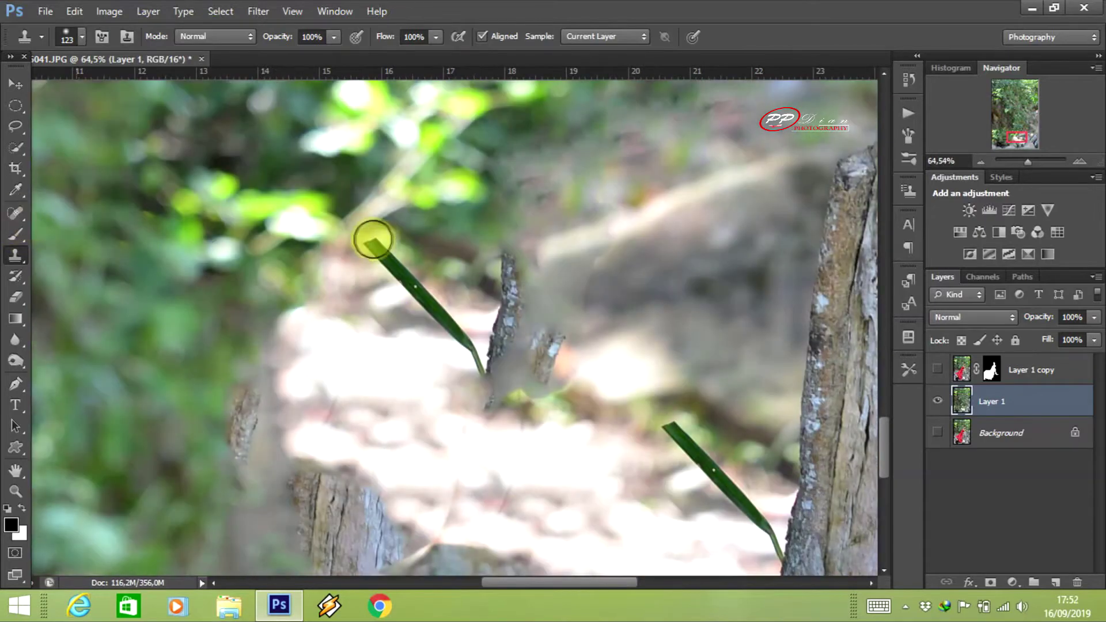
Spot-heal the remaining leaves from the background
key(j)
drag(372, 239, 436, 358)
drag(668, 426, 740, 521)
scroll(730, 341, down, 3)
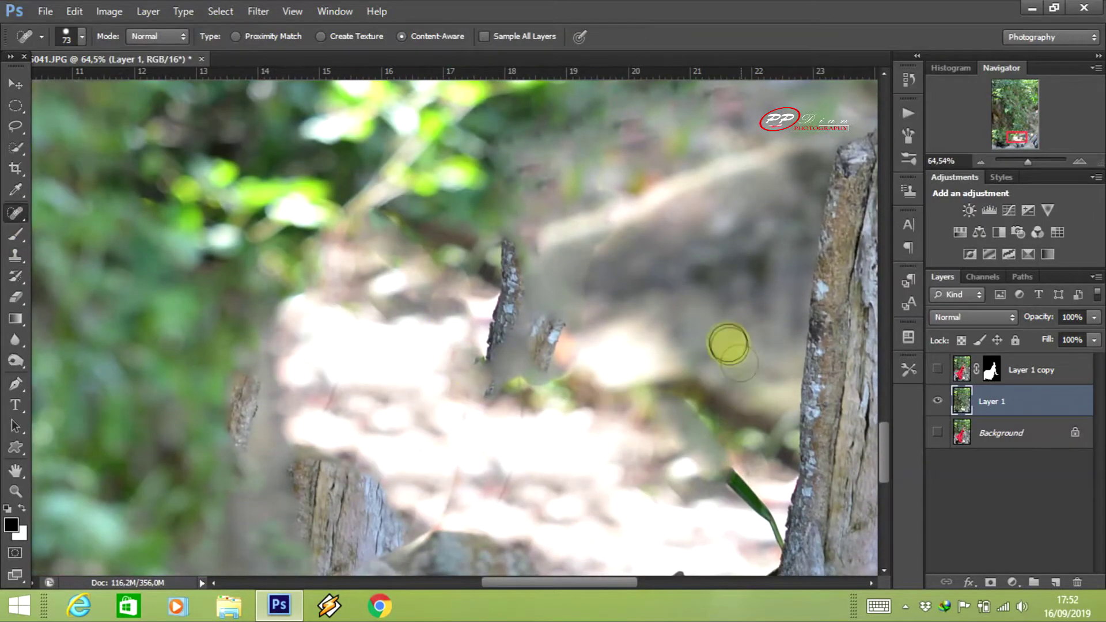
drag(720, 334, 764, 401)
scroll(756, 424, down, 2)
scroll(610, 482, up, 1)
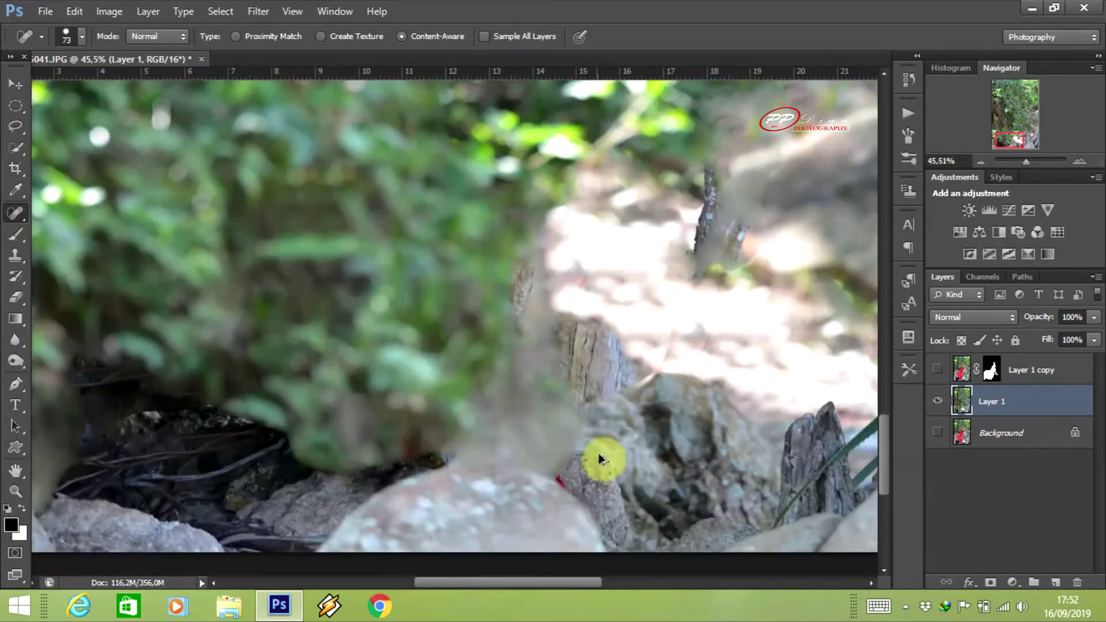
scroll(556, 338, down, 3)
scroll(575, 386, up, 1)
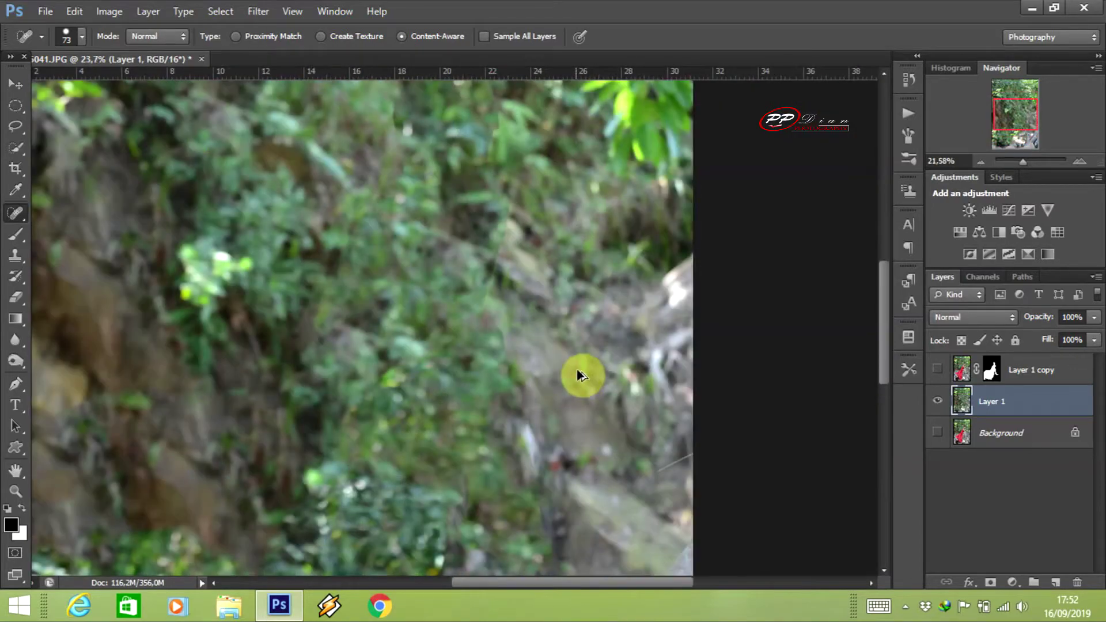
scroll(566, 372, down, 3)
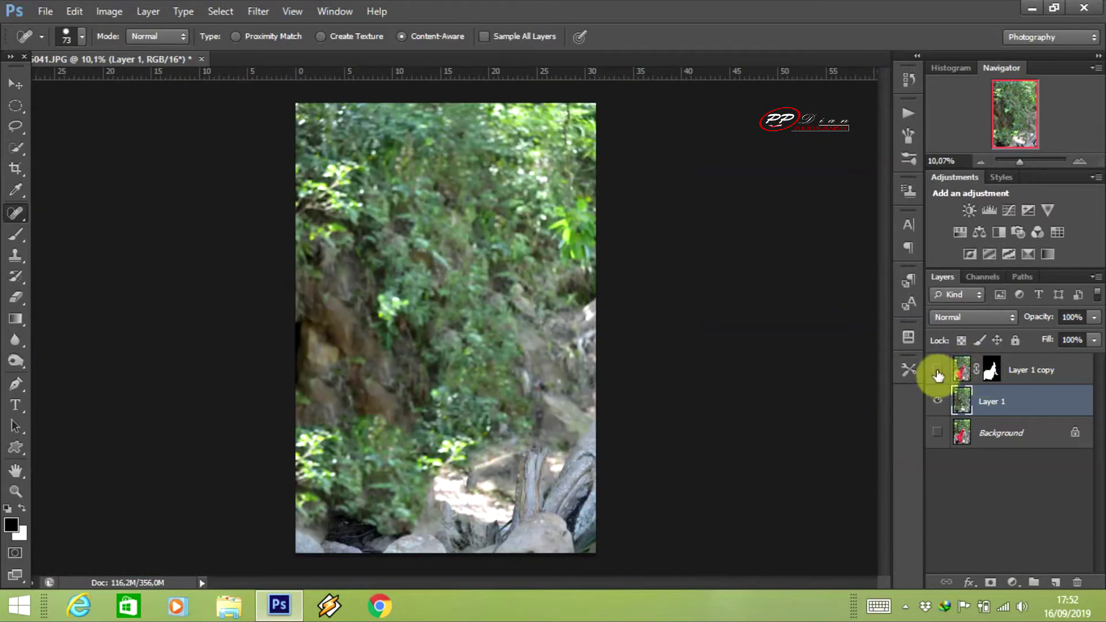
Make Layer 1 copy with the model in red visible again
click(938, 371)
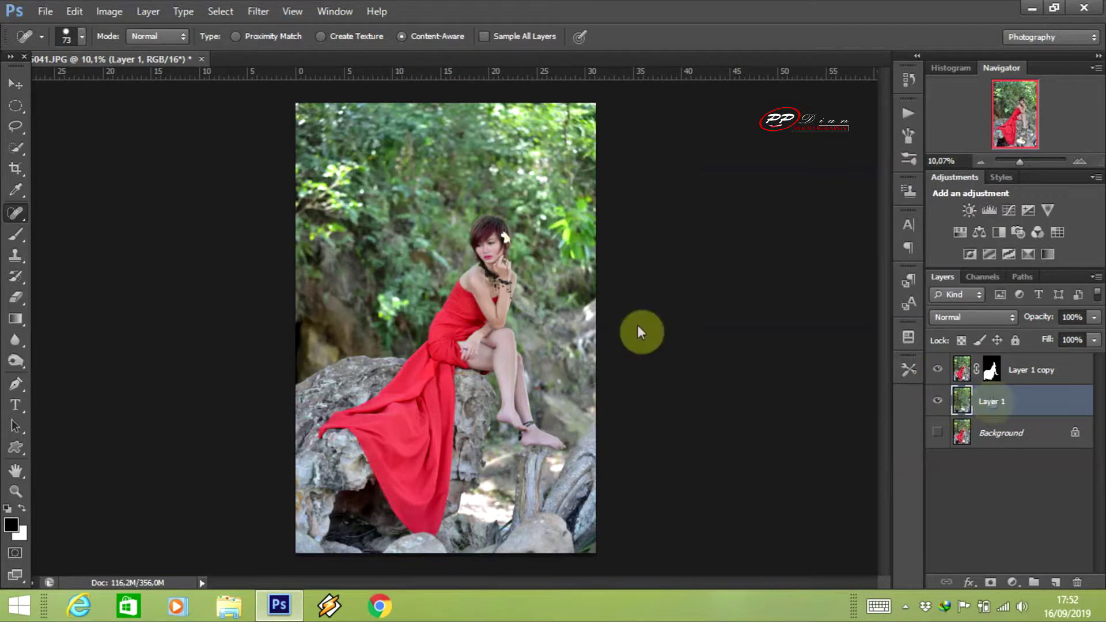
click(16, 84)
click(259, 11)
mouse_move(266, 175)
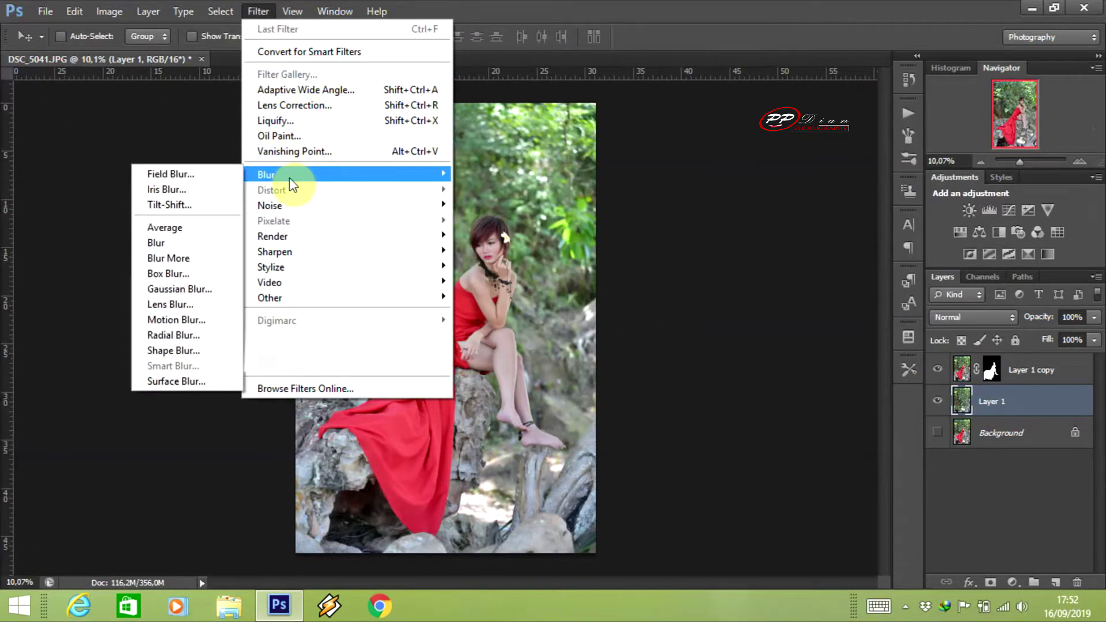
Apply a 178 px Tilt-Shift blur with 58% light bokeh, focus band lowered onto the rock
click(173, 205)
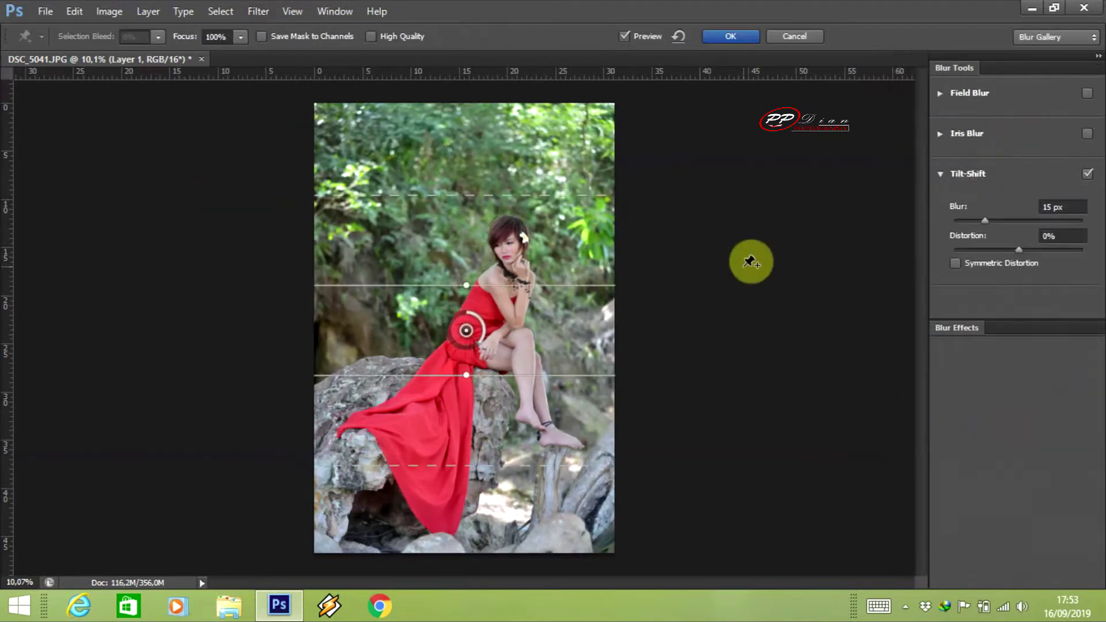
drag(466, 330, 473, 487)
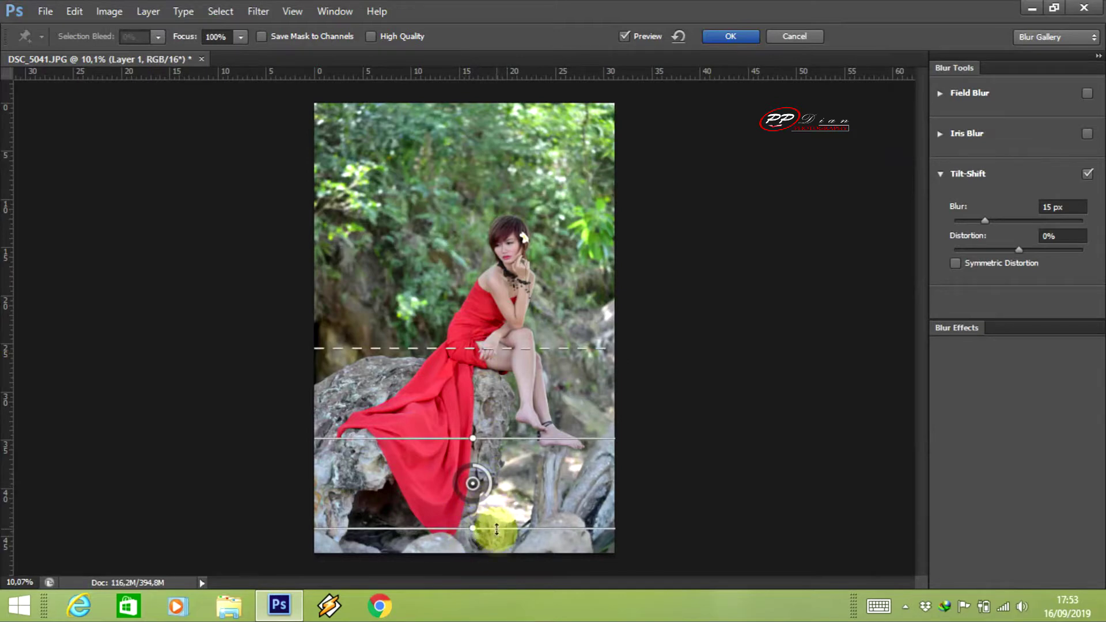
drag(478, 349, 478, 367)
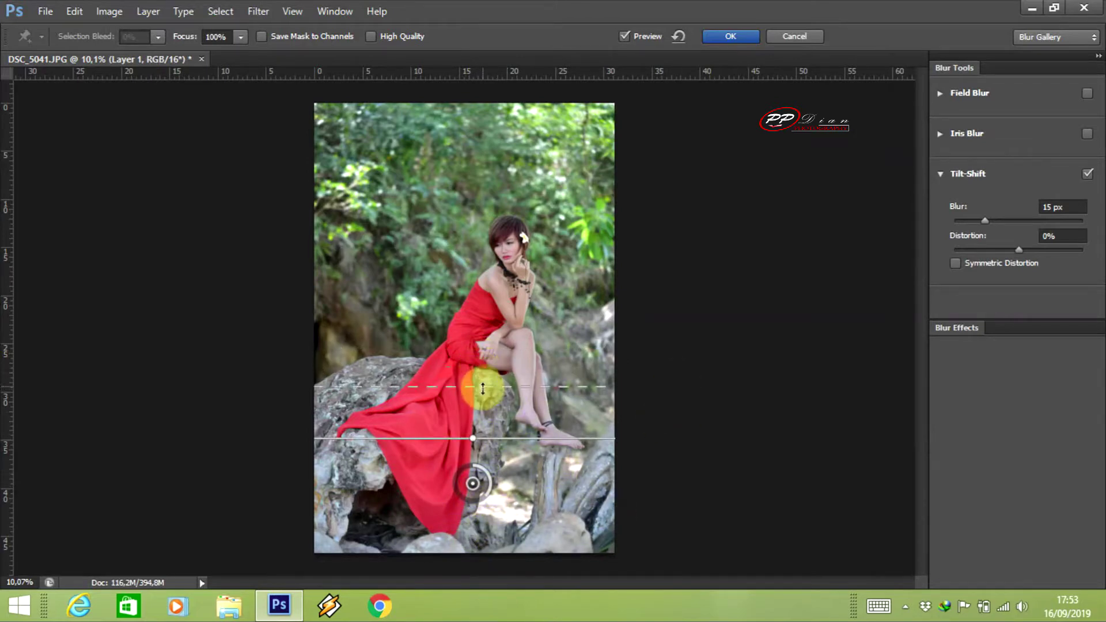
drag(1008, 224, 1025, 225)
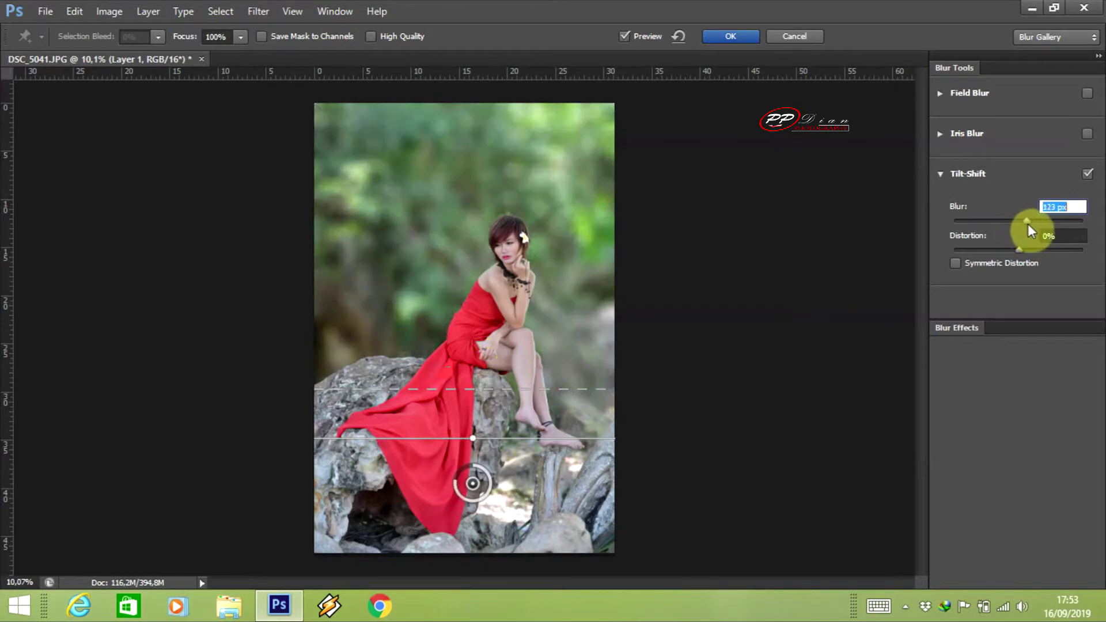
drag(1036, 223, 1034, 223)
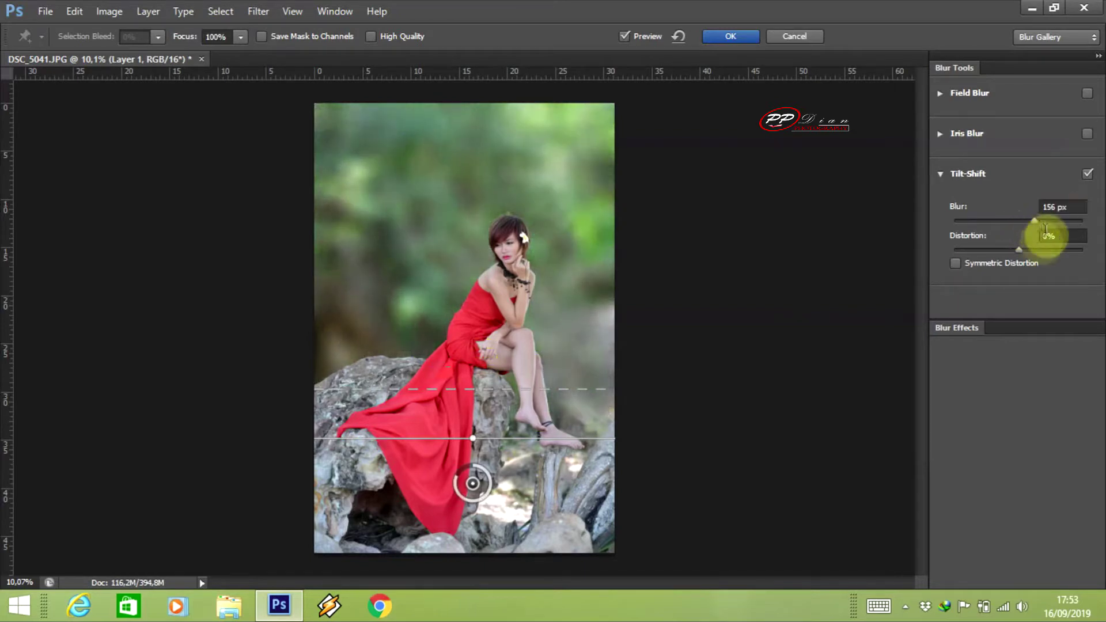
click(973, 327)
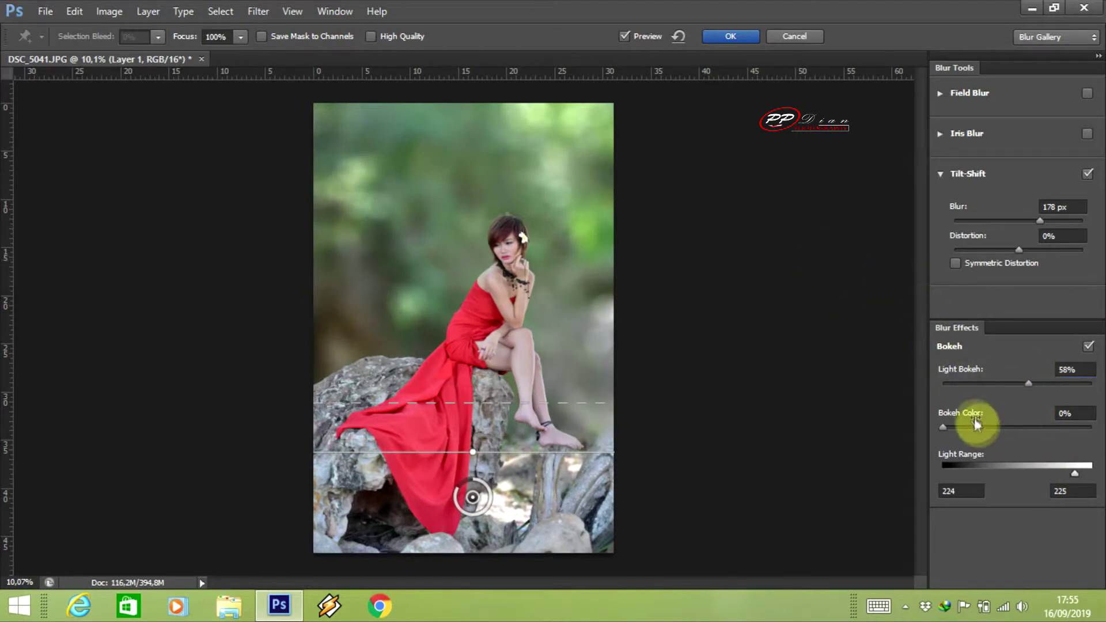
drag(1070, 472, 1077, 475)
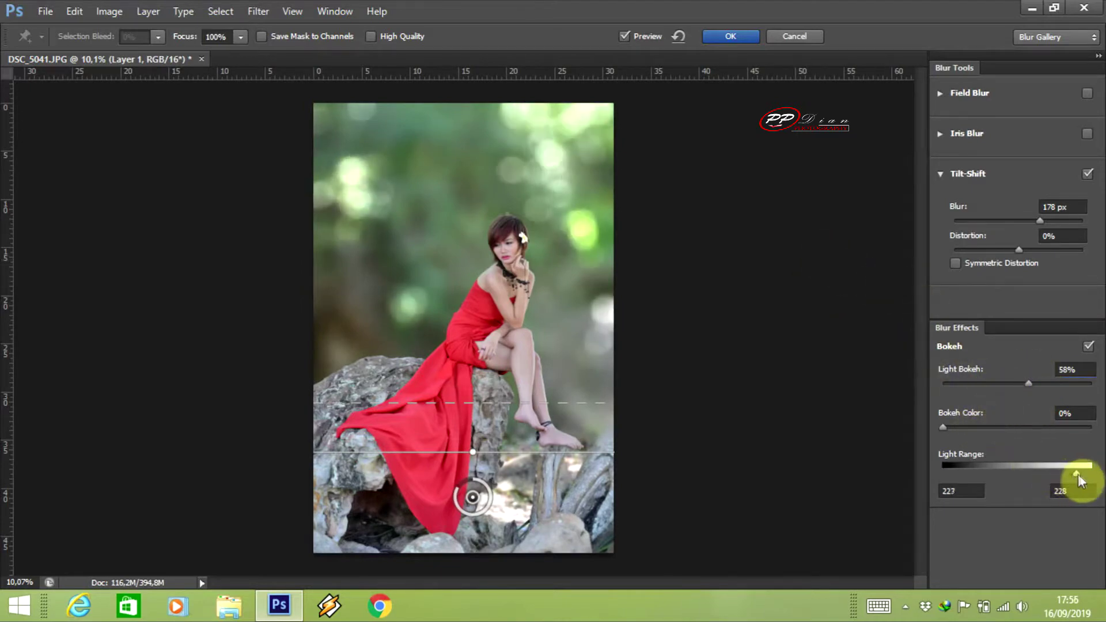
click(731, 36)
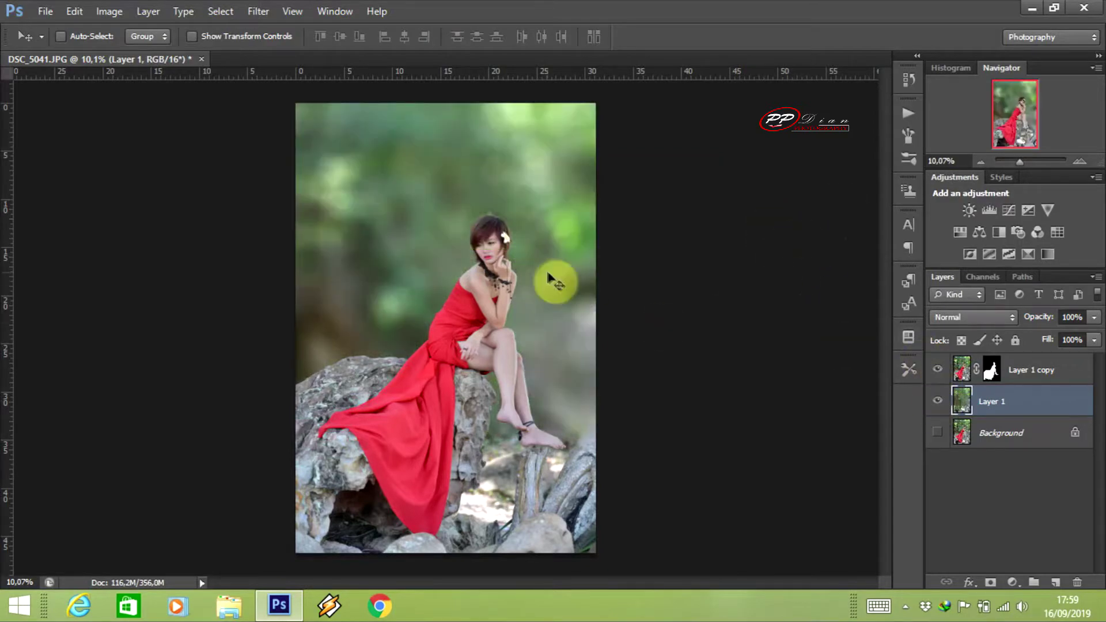
Resize the mask brush while zoomed in on the model's hair edges on Layer 1 copy
scroll(513, 181, up, 3)
scroll(558, 200, up, 4)
scroll(558, 200, up, 2)
scroll(592, 222, down, 2)
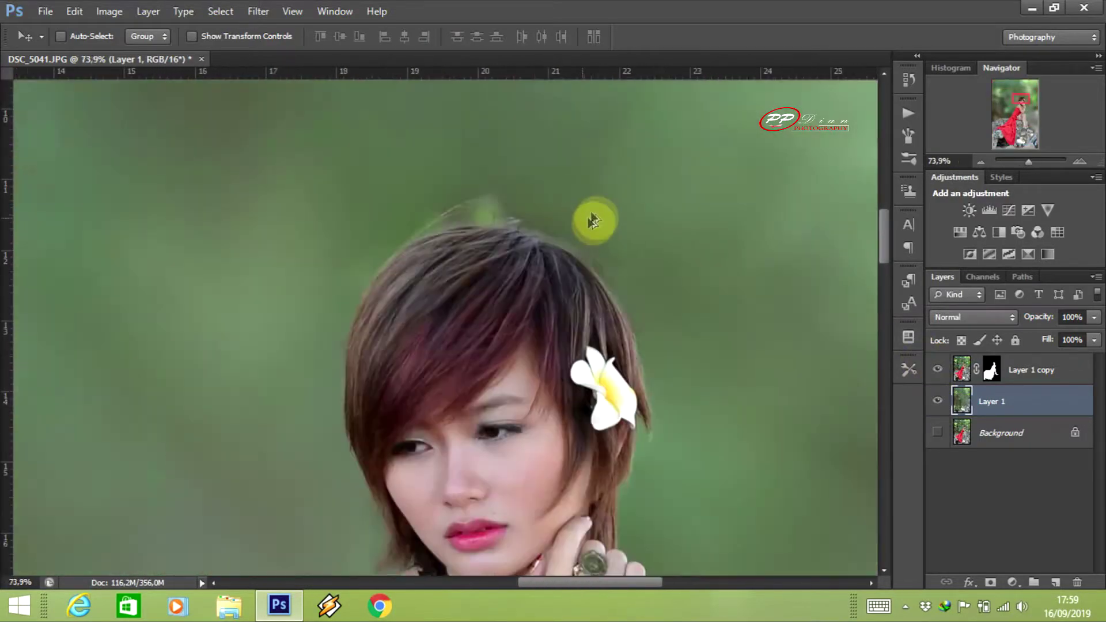
scroll(592, 222, down, 3)
scroll(495, 233, down, 1)
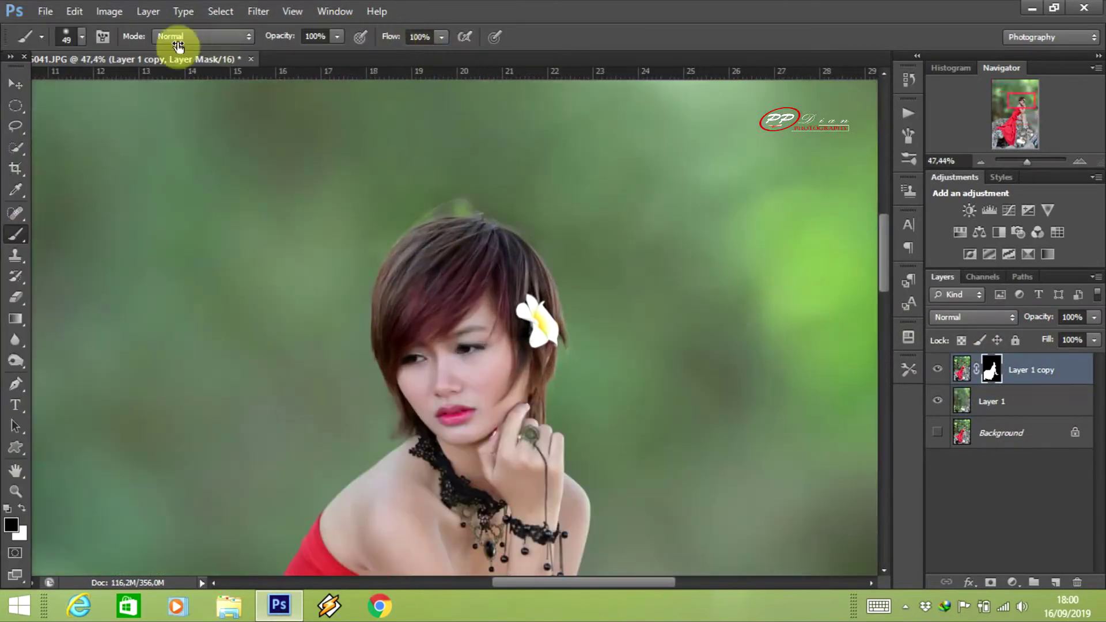
scroll(457, 209, up, 3)
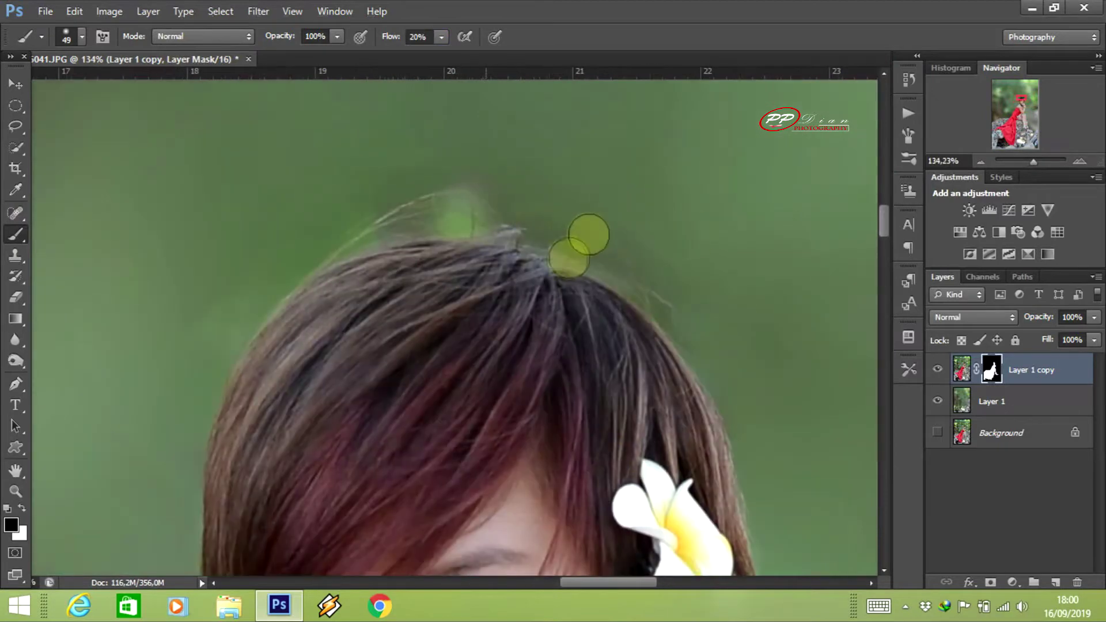
right_click(591, 190)
key(Return)
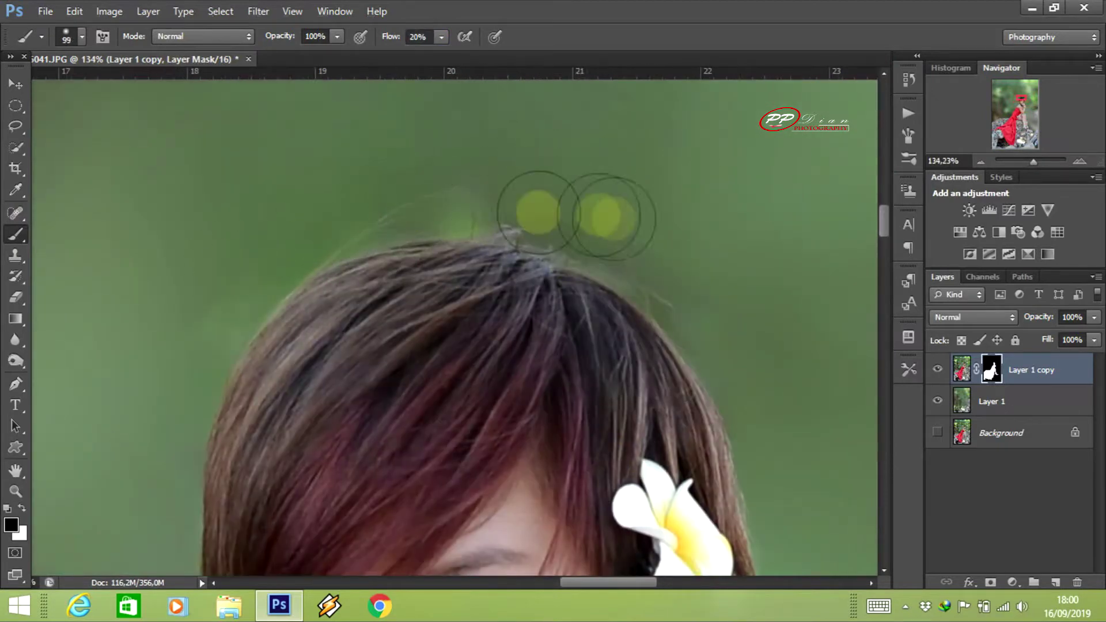
Reduce the mask brush size to 61 to refine the hair and shoulder edges
scroll(765, 310, down, 5)
scroll(741, 309, up, 3)
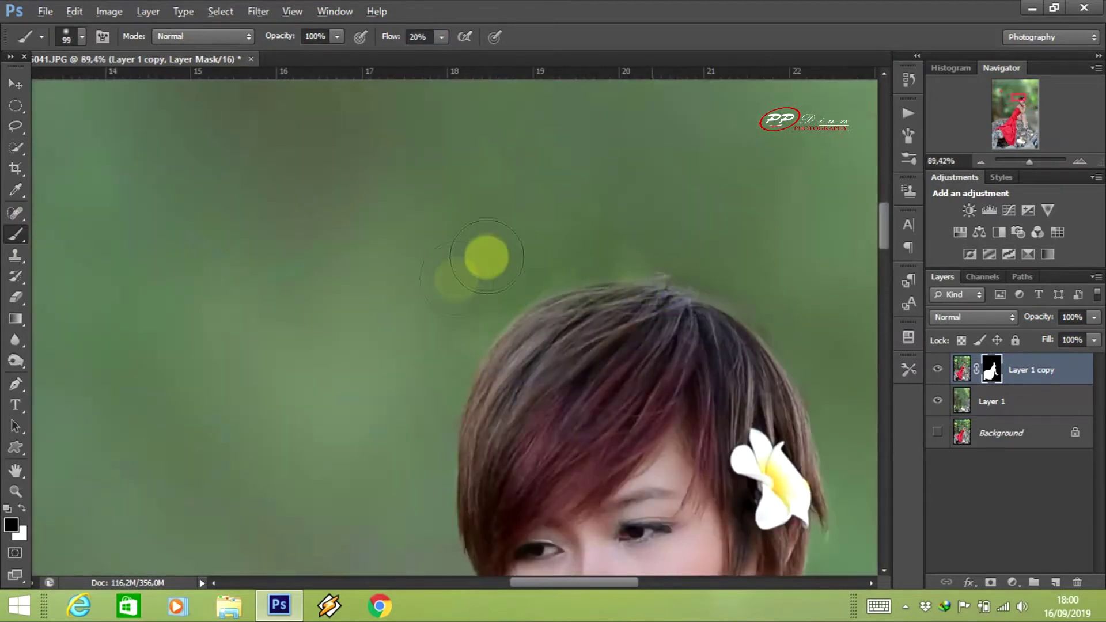
scroll(457, 278, up, 1)
scroll(790, 288, down, 2)
scroll(728, 313, down, 2)
scroll(692, 328, up, 2)
scroll(752, 389, down, 2)
scroll(752, 389, up, 3)
scroll(753, 375, up, 2)
right_click(766, 340)
drag(839, 375, 824, 375)
key(Return)
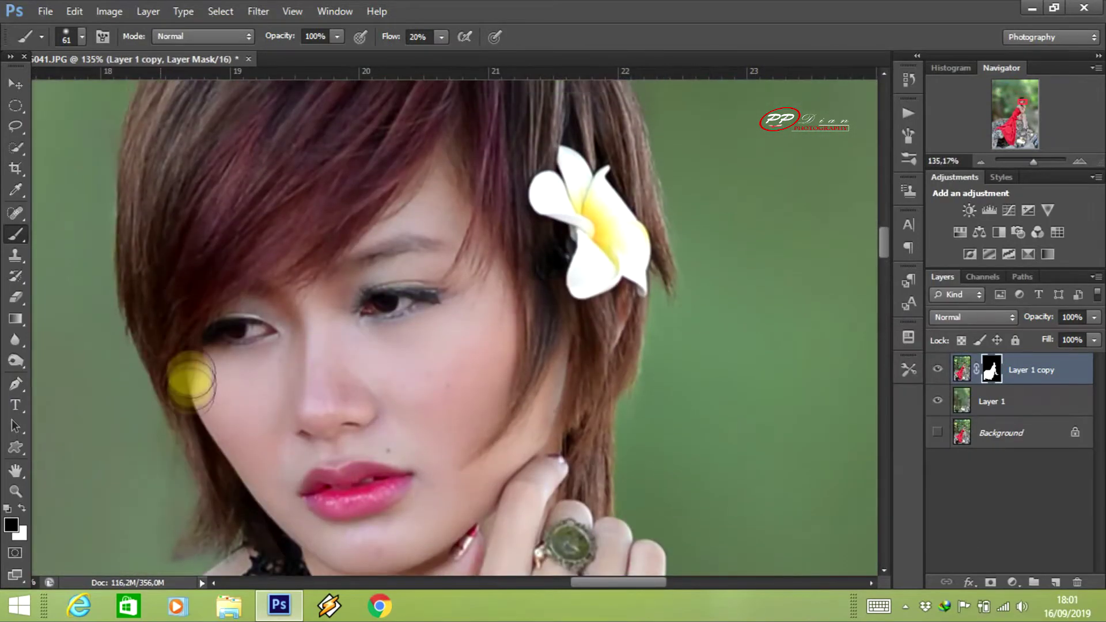
Check the cleaned hair and shoulder mask edges against the blurred background
scroll(138, 346, up, 3)
scroll(127, 337, down, 1)
scroll(129, 338, down, 2)
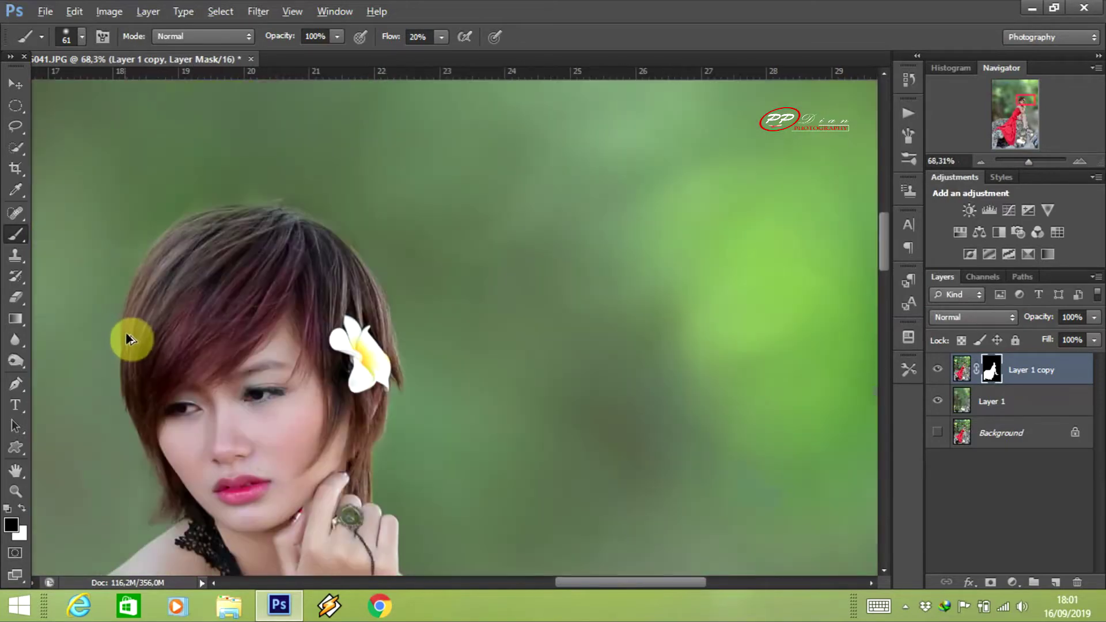
scroll(139, 331, down, 1)
scroll(173, 403, down, 2)
scroll(180, 429, up, 4)
scroll(188, 400, down, 1)
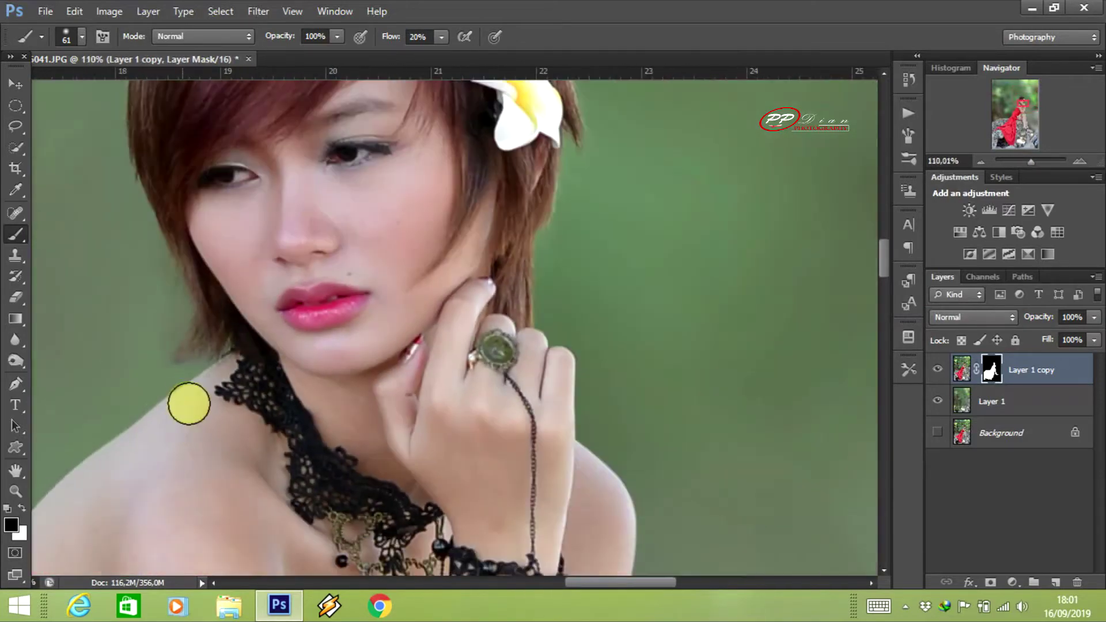
scroll(187, 400, down, 3)
scroll(392, 355, down, 2)
scroll(392, 355, down, 4)
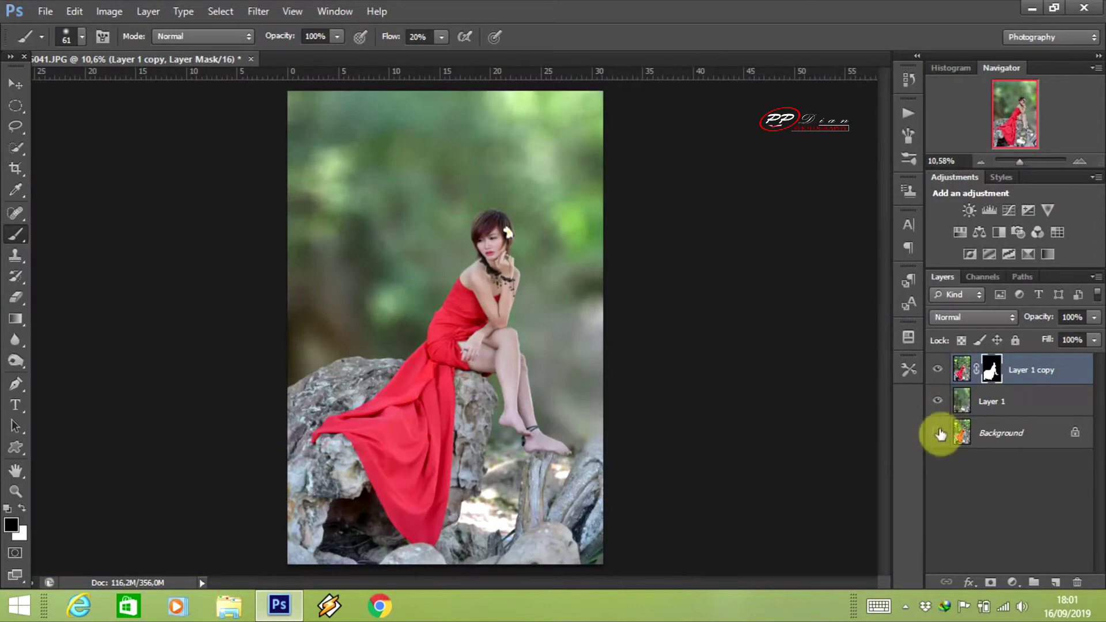
mouse_move(228, 606)
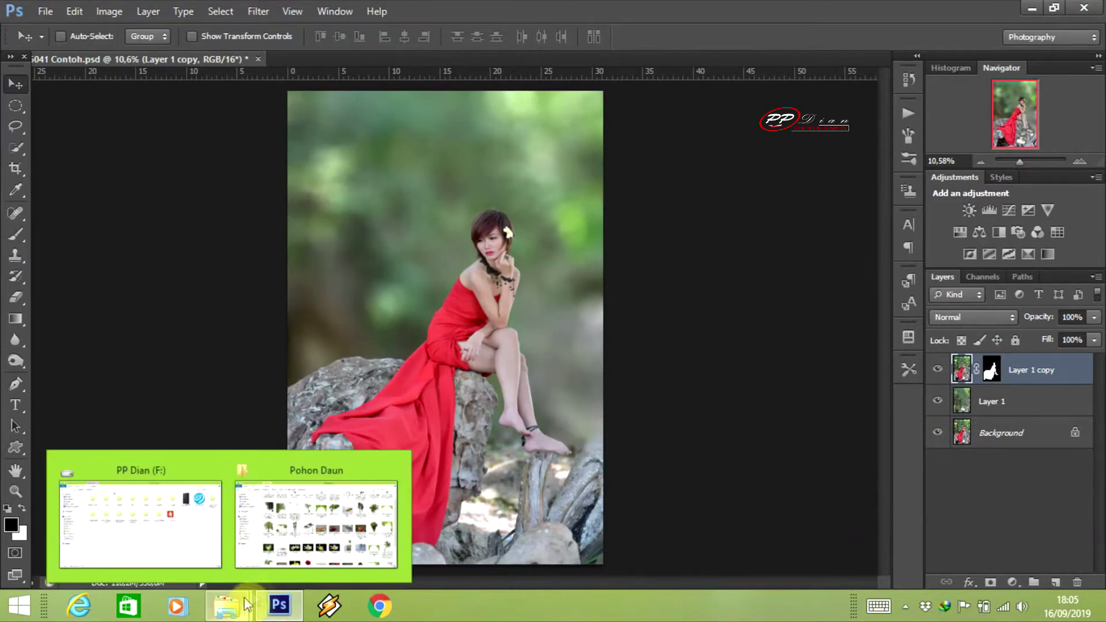
Drag the leafy tree image from the Pohon Daun folder into Photoshop, then enlarge and rotate it 23.36°
click(325, 532)
click(305, 207)
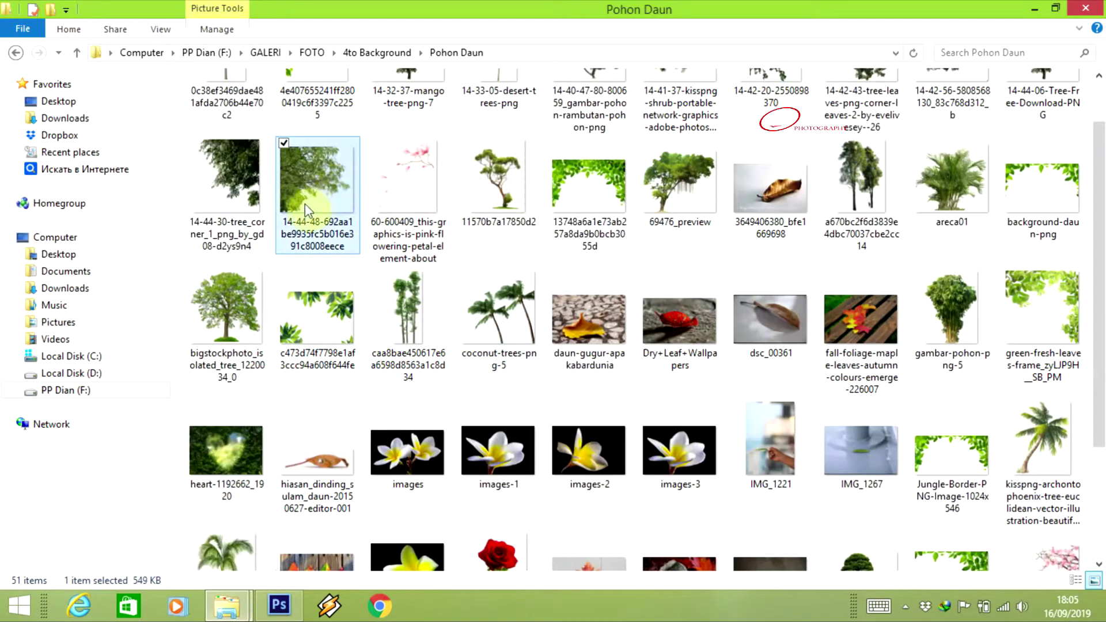
mouse_move(326, 220)
mouse_down()
mouse_move(285, 597)
mouse_move(447, 321)
mouse_move(313, 106)
mouse_move(437, 281)
mouse_move(600, 468)
mouse_up()
key(ctrl+0)
mouse_move(334, 289)
mouse_down()
mouse_move(386, 355)
mouse_move(311, 323)
mouse_up()
Stretch the tree taller toward the upper left and commit its size and rotation
drag(435, 173, 422, 168)
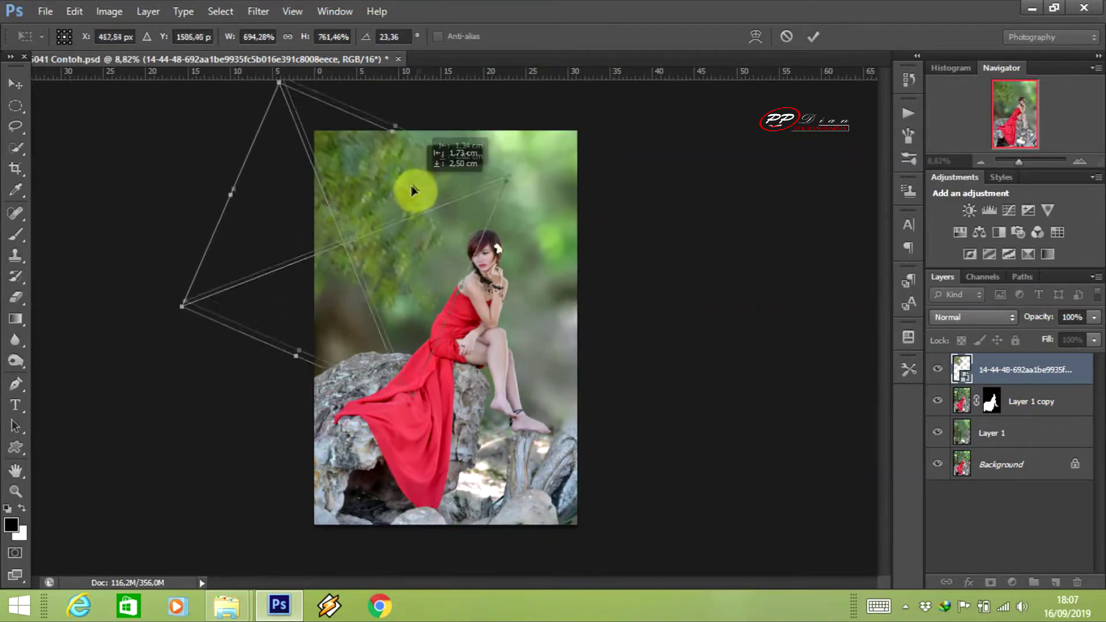
click(814, 36)
scroll(699, 284, down, 2)
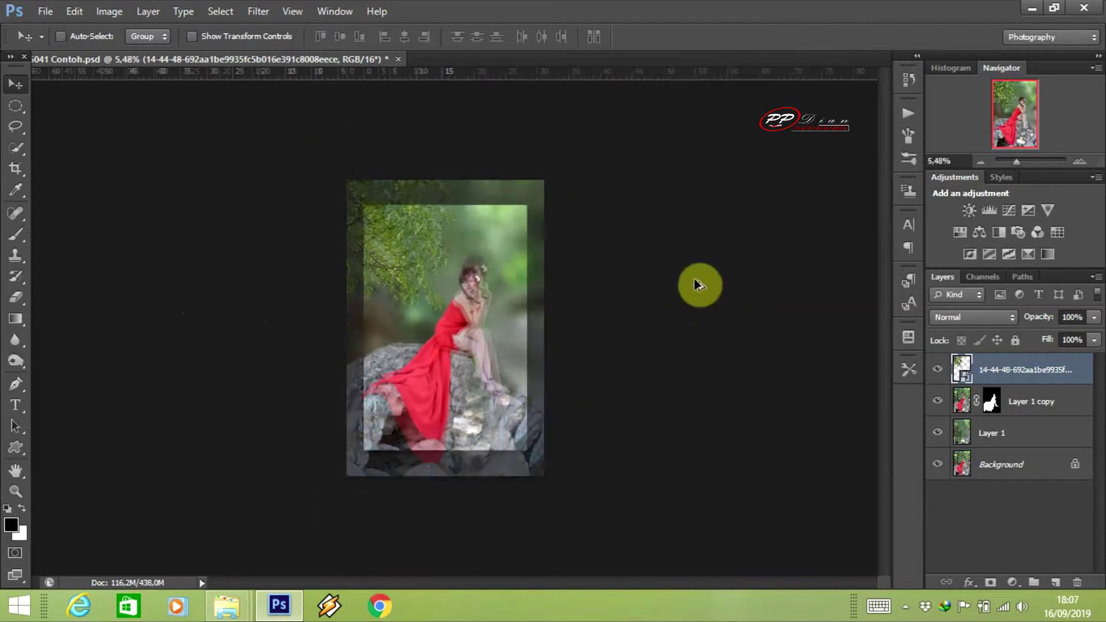
scroll(670, 286, up, 1)
scroll(674, 286, down, 1)
scroll(675, 284, up, 2)
Warp the tree so its branches curve over the photo's upper-left corner
key(ctrl+t)
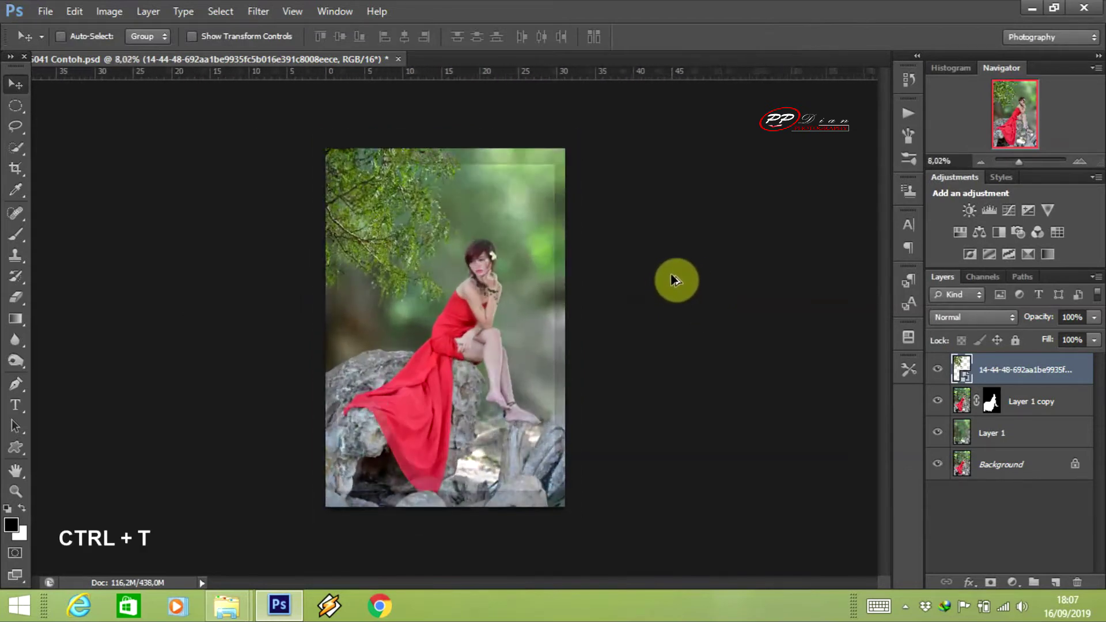
click(755, 36)
drag(352, 329, 324, 255)
drag(281, 321, 292, 262)
drag(506, 176, 555, 174)
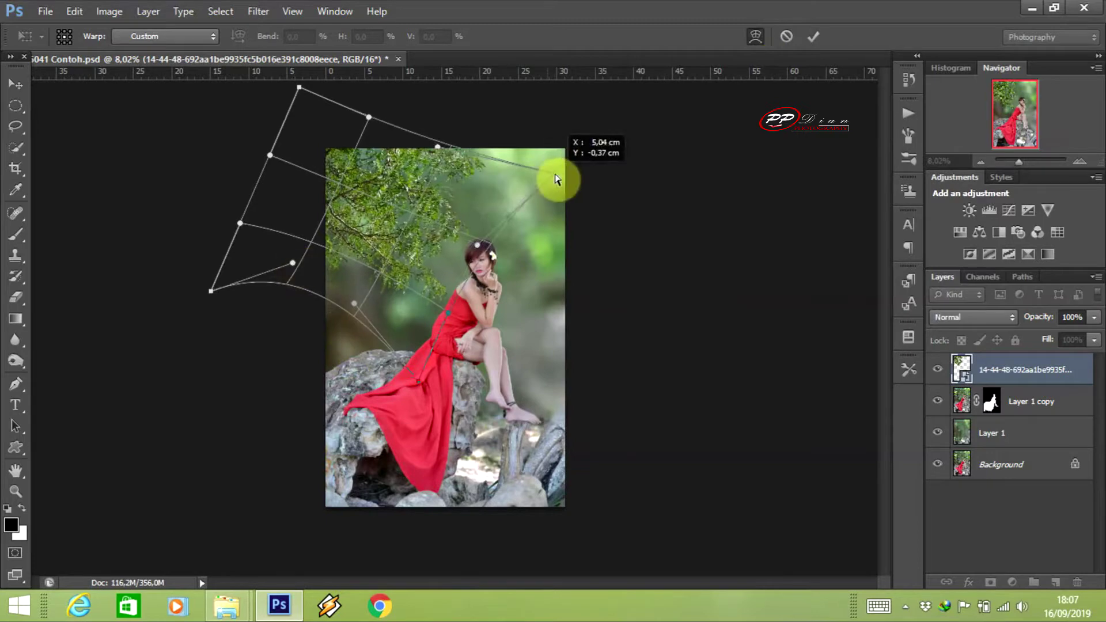
drag(447, 315, 432, 284)
drag(293, 263, 237, 289)
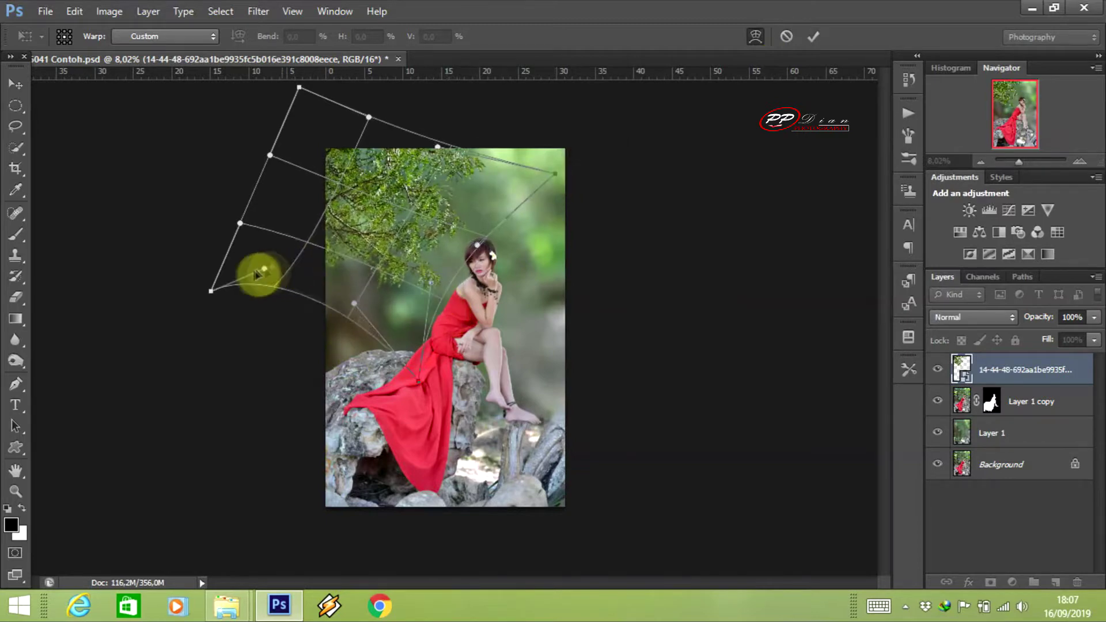
click(813, 36)
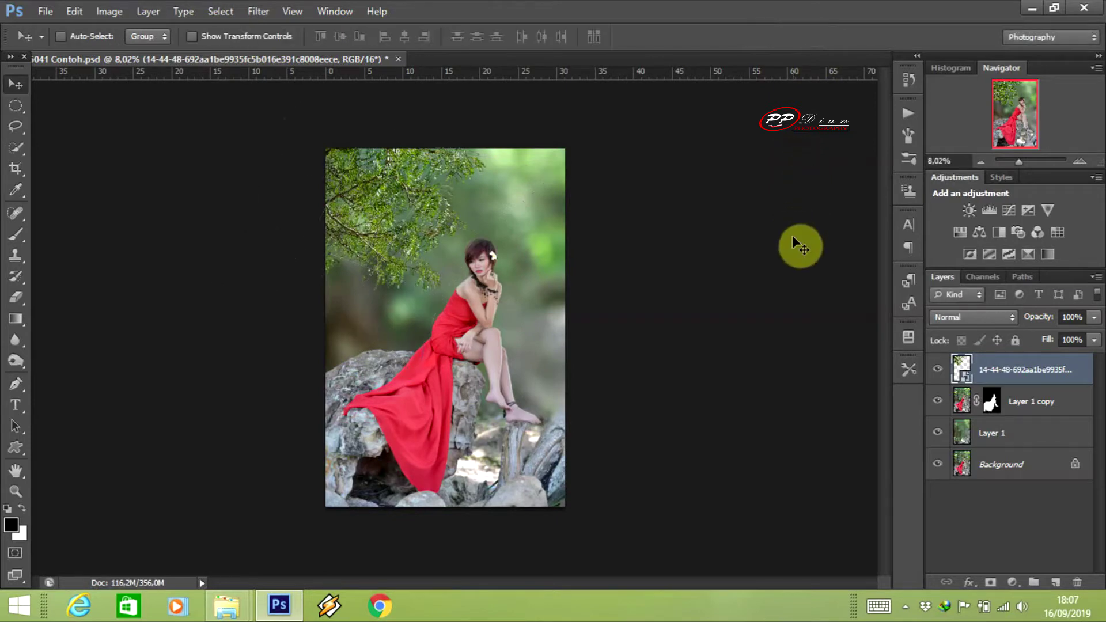
Place a second tree image, 69476_preview, onto the photo as a new layer
key(ctrl+0)
click(227, 605)
drag(685, 230, 291, 611)
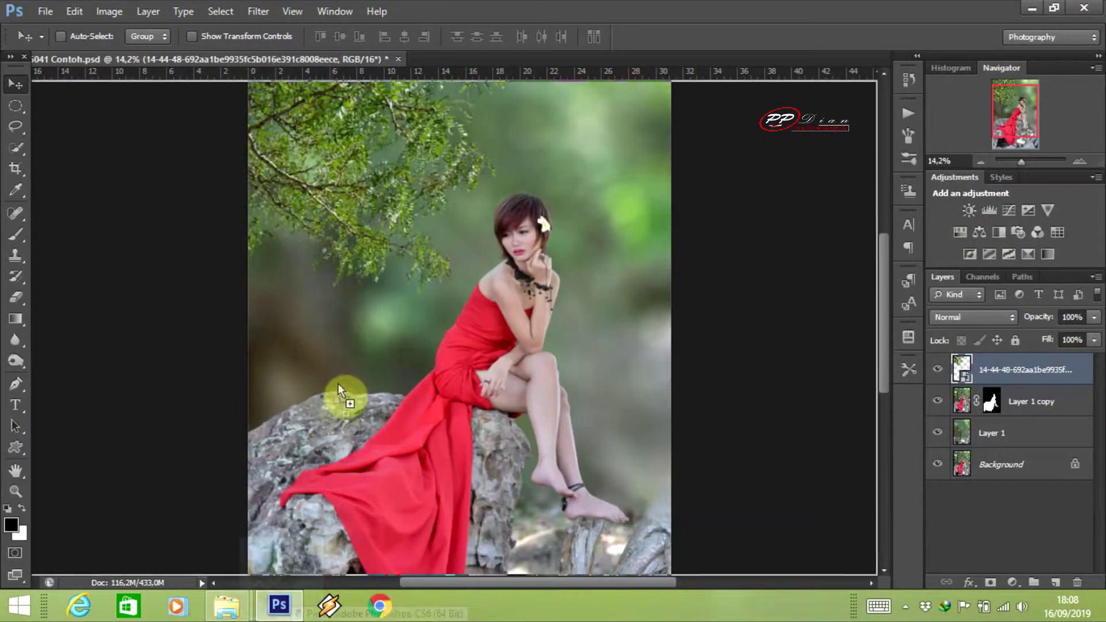
drag(291, 611, 341, 378)
drag(393, 195, 339, 61)
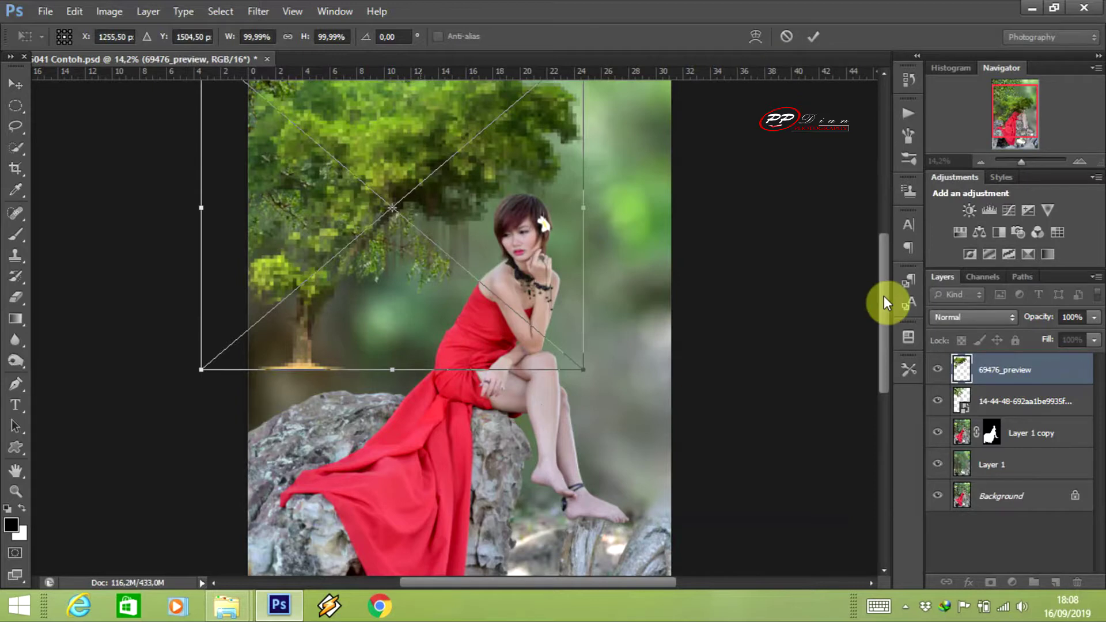
key(Return)
Move 69476_preview below Layer 1 copy, then scale it to about 158% with a slight tilt
drag(1031, 444, 1030, 446)
key(ctrl+t)
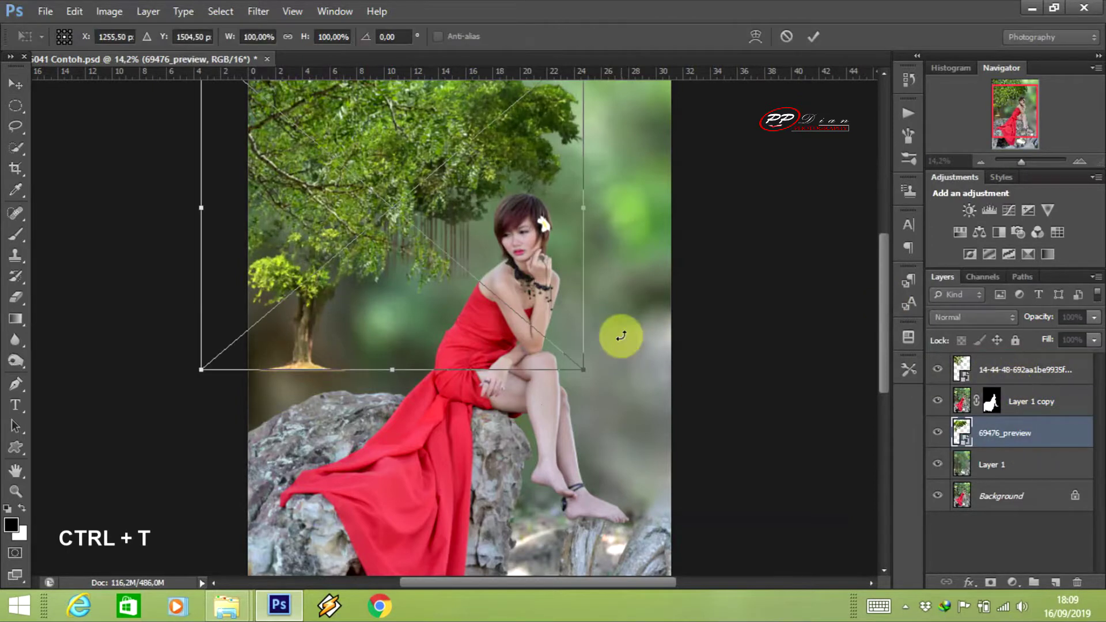
drag(585, 371, 564, 414)
scroll(565, 413, down, 3)
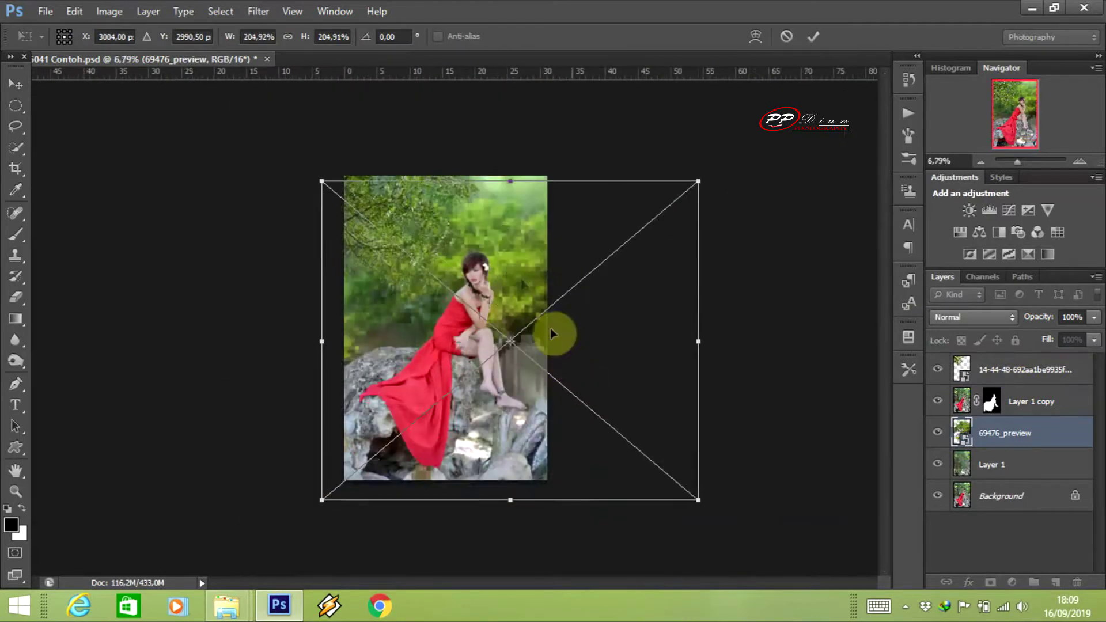
scroll(556, 338, down, 3)
drag(629, 165, 700, 109)
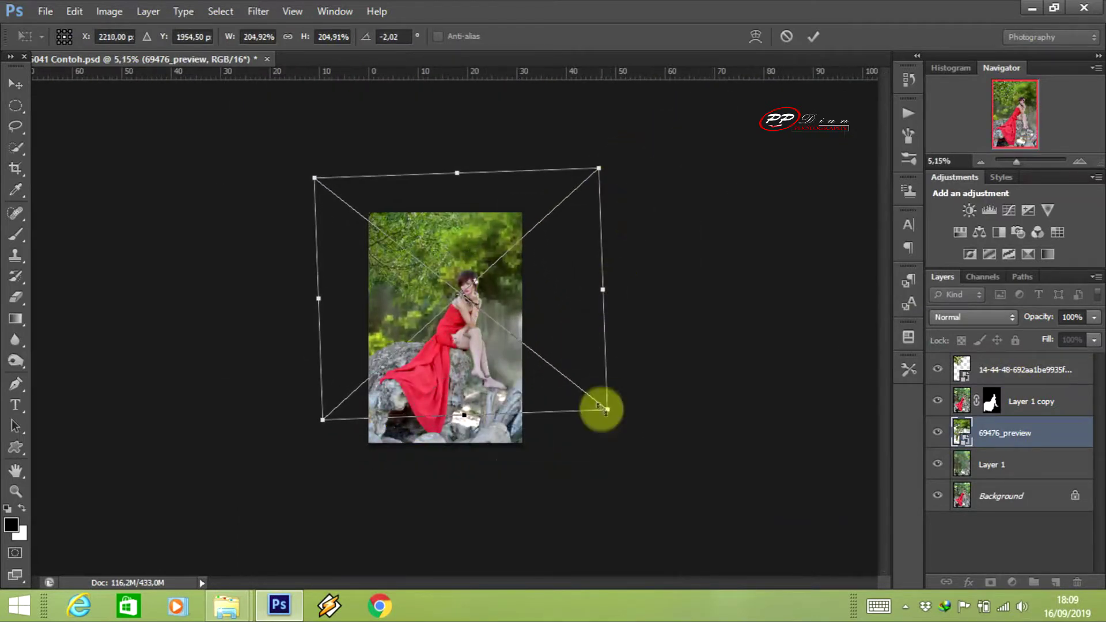
drag(606, 407, 542, 358)
click(813, 37)
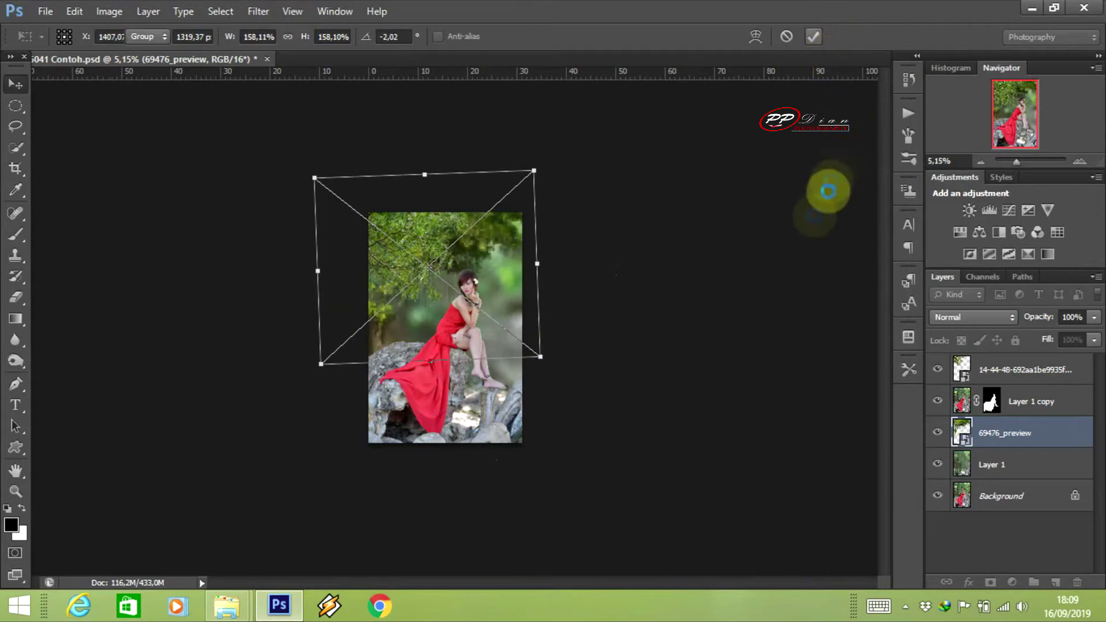
Hide the first tree layer and make the new tree slightly narrower and taller
key(ctrl+0)
key(ctrl+minus)
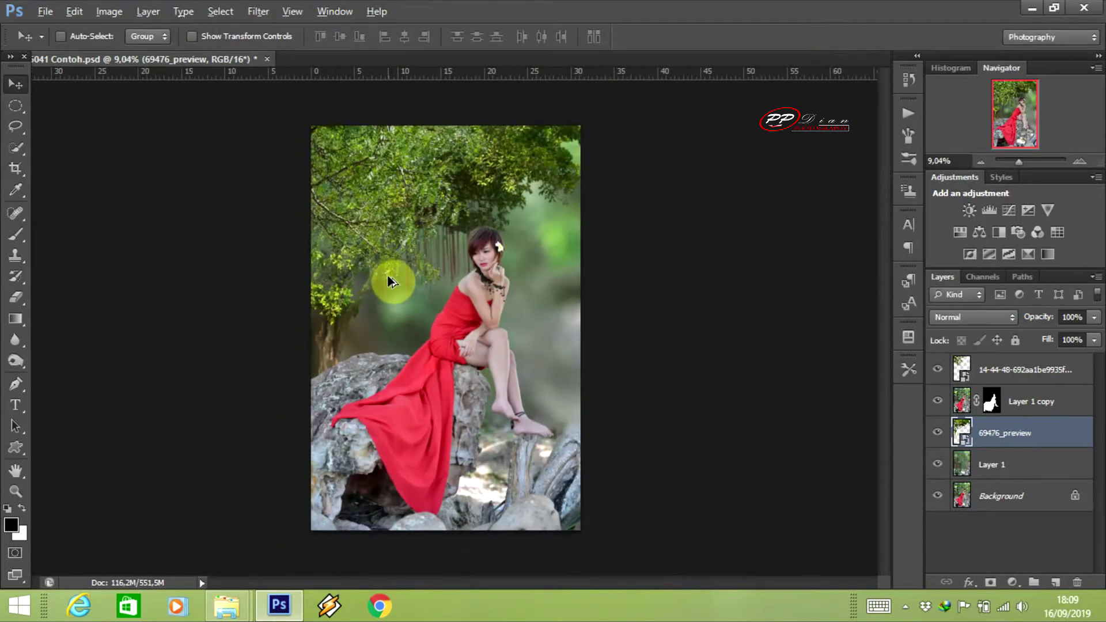
click(938, 369)
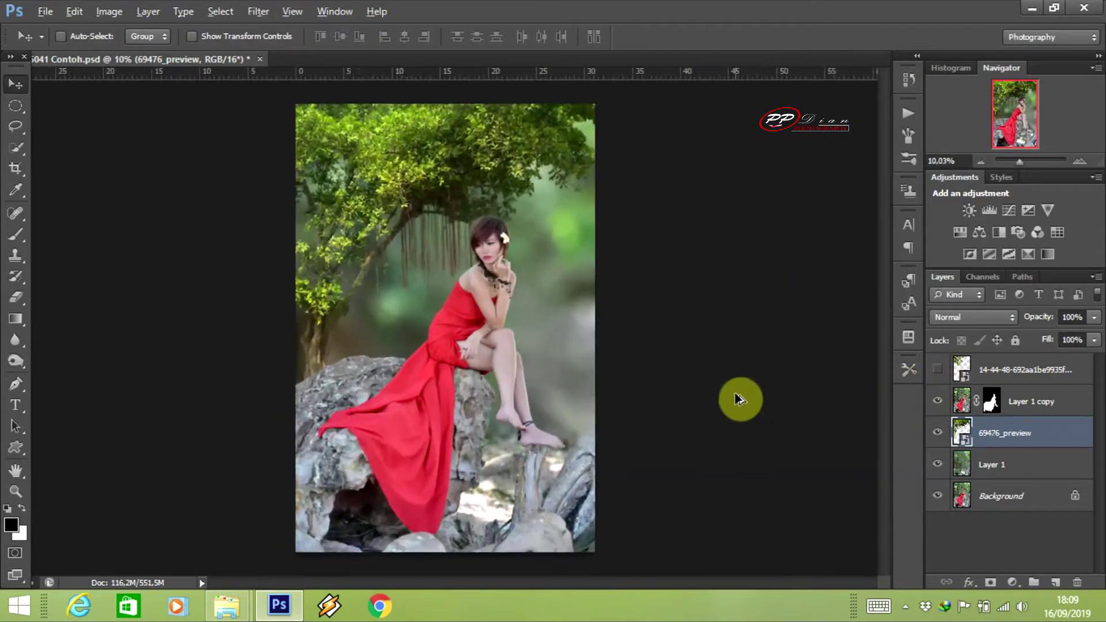
key(ctrl+t)
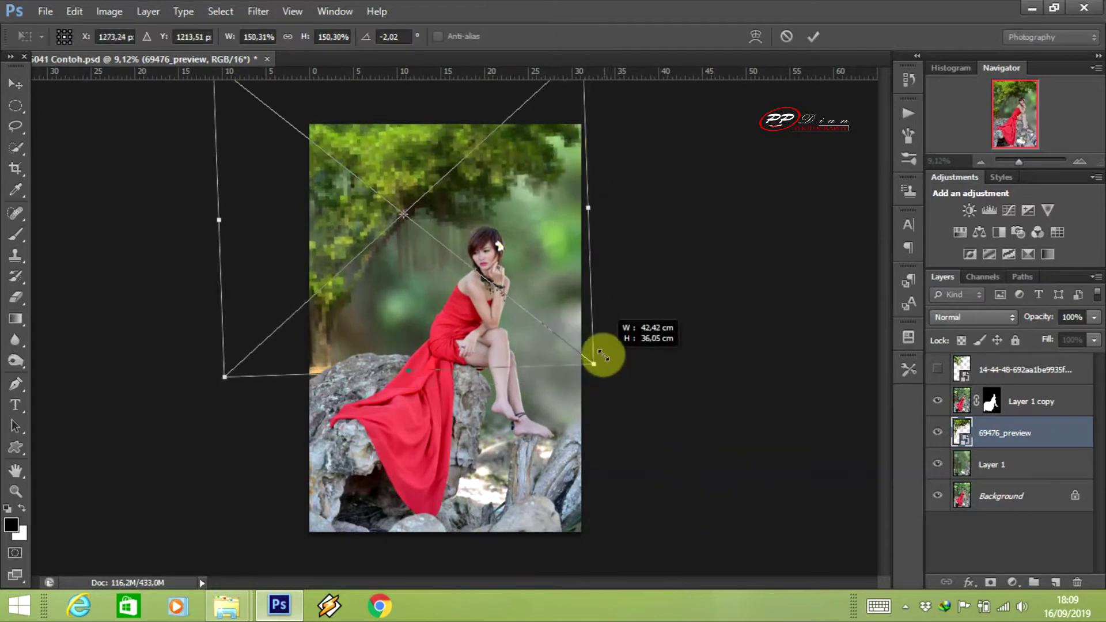
drag(597, 366, 578, 370)
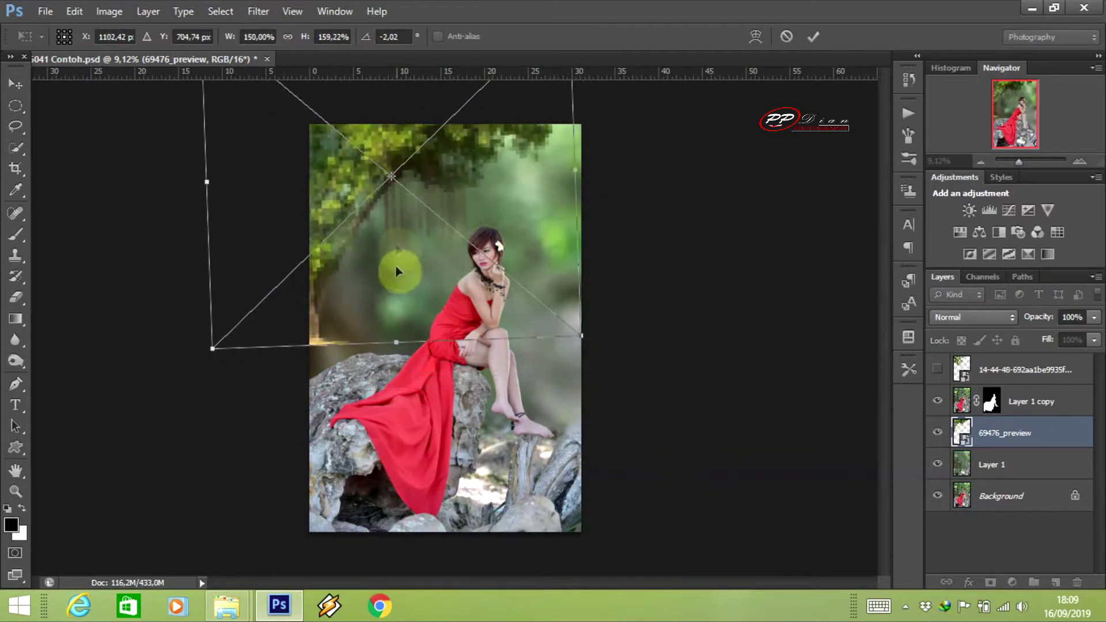
drag(408, 390, 383, 382)
key(ctrl+minus)
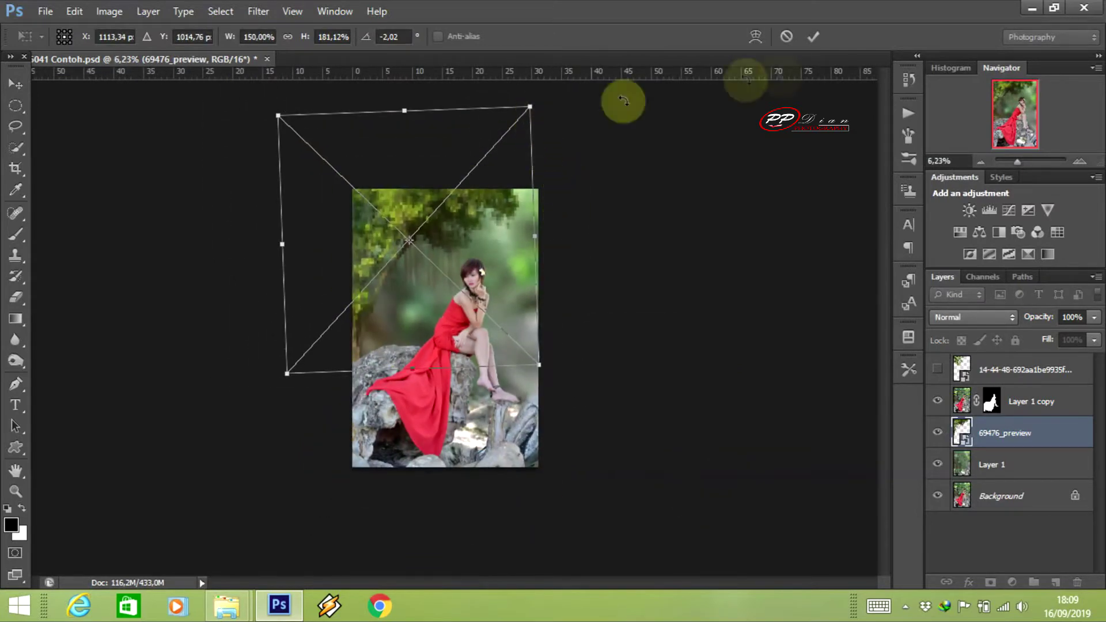
key(Return)
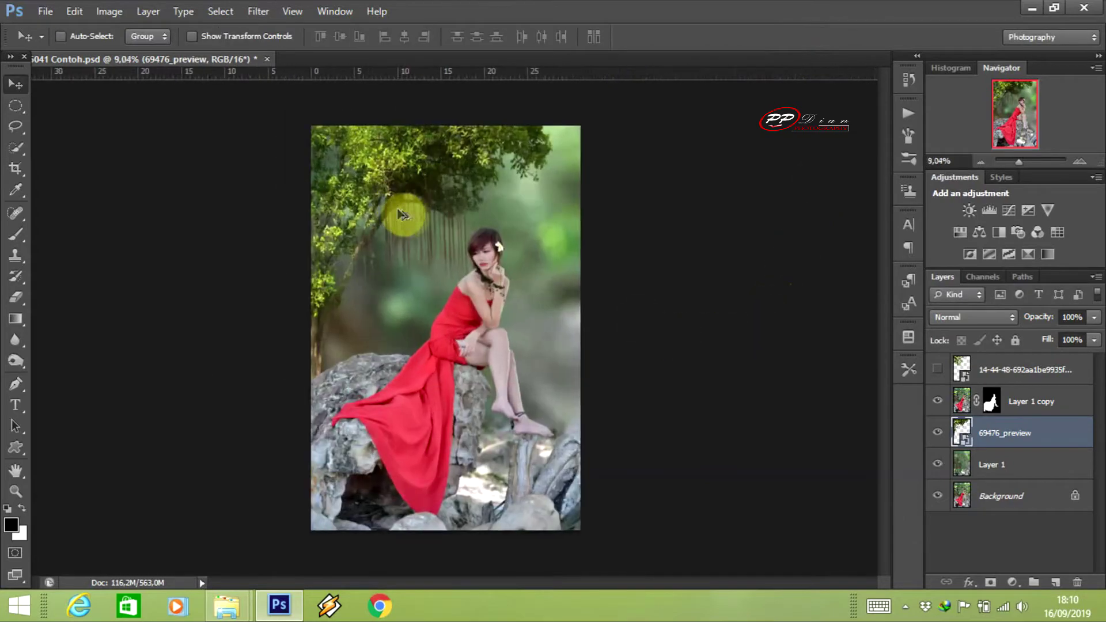
Nudge the new tree up and left into its final position
scroll(396, 217, up, 3)
scroll(444, 227, down, 2)
scroll(611, 253, down, 2)
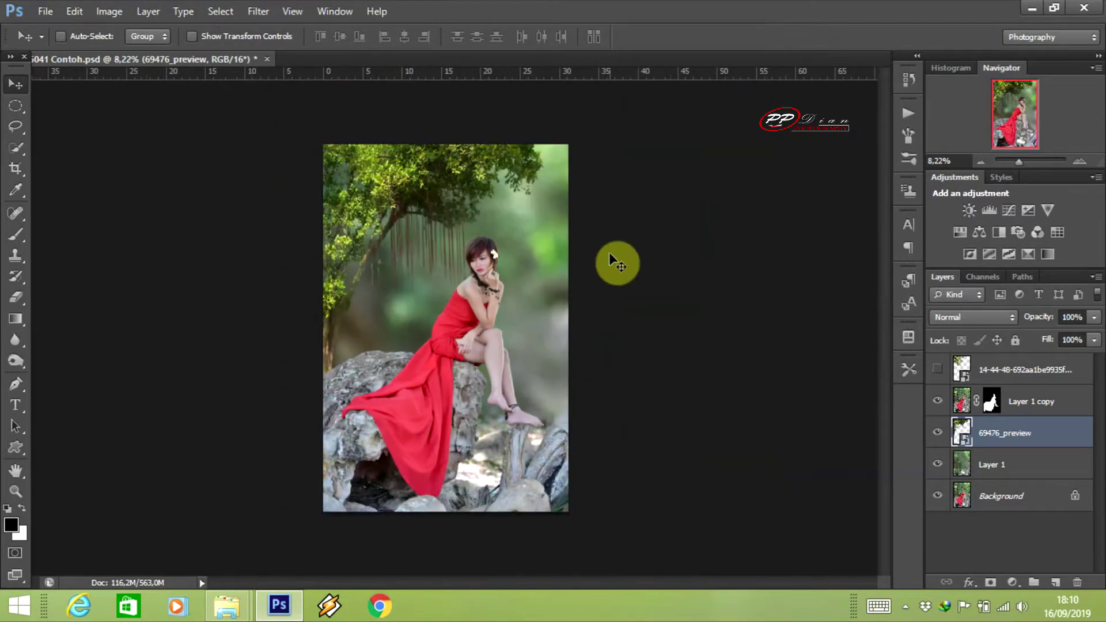
key(ctrl+t)
drag(610, 249, 610, 253)
key(Left)
key(Left)
key(Left)
key(Left)
key(Left)
key(Left)
key(Up)
key(Up)
key(Up)
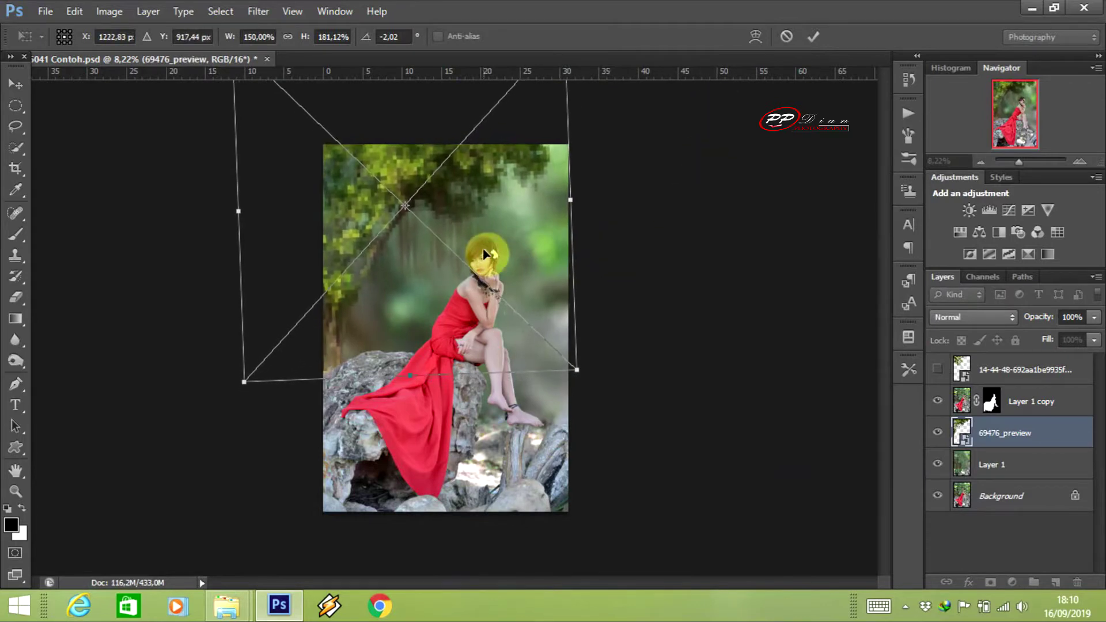
click(813, 37)
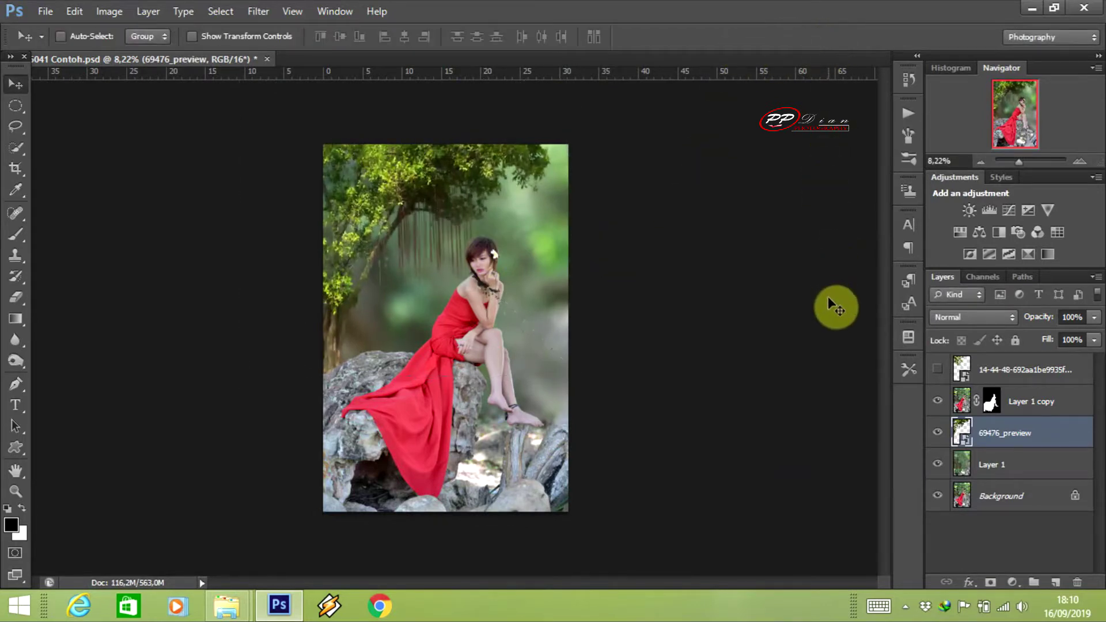
Toggle the first tree overlay layer's visibility to compare, then reposition it on the photo
scroll(333, 300, up, 4)
scroll(333, 301, down, 3)
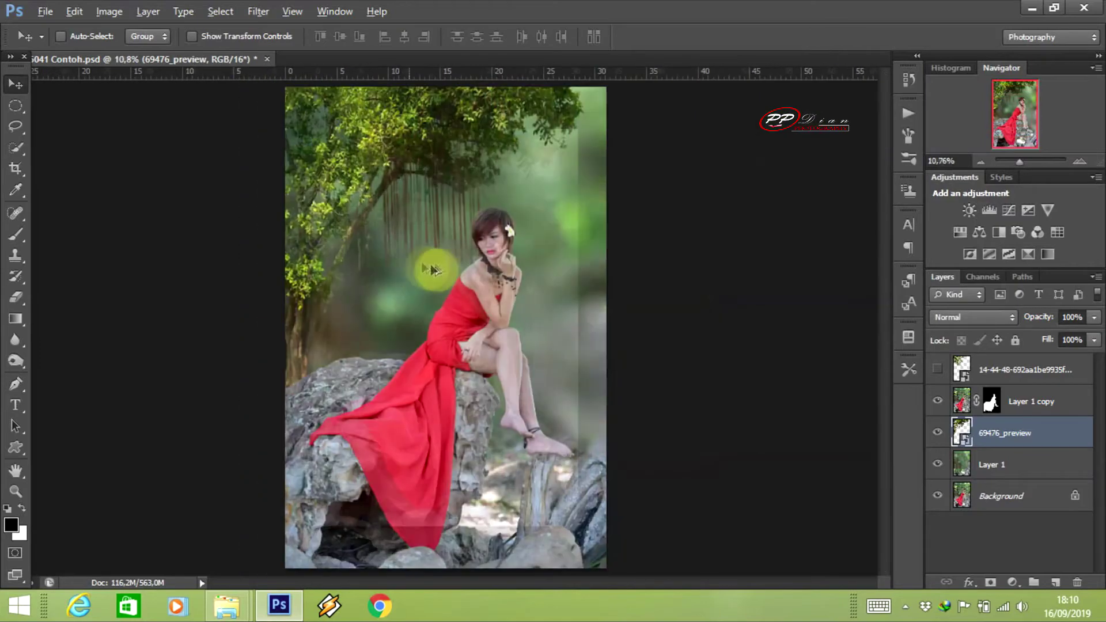
scroll(496, 227, down, 1)
scroll(548, 271, up, 1)
scroll(546, 271, down, 1)
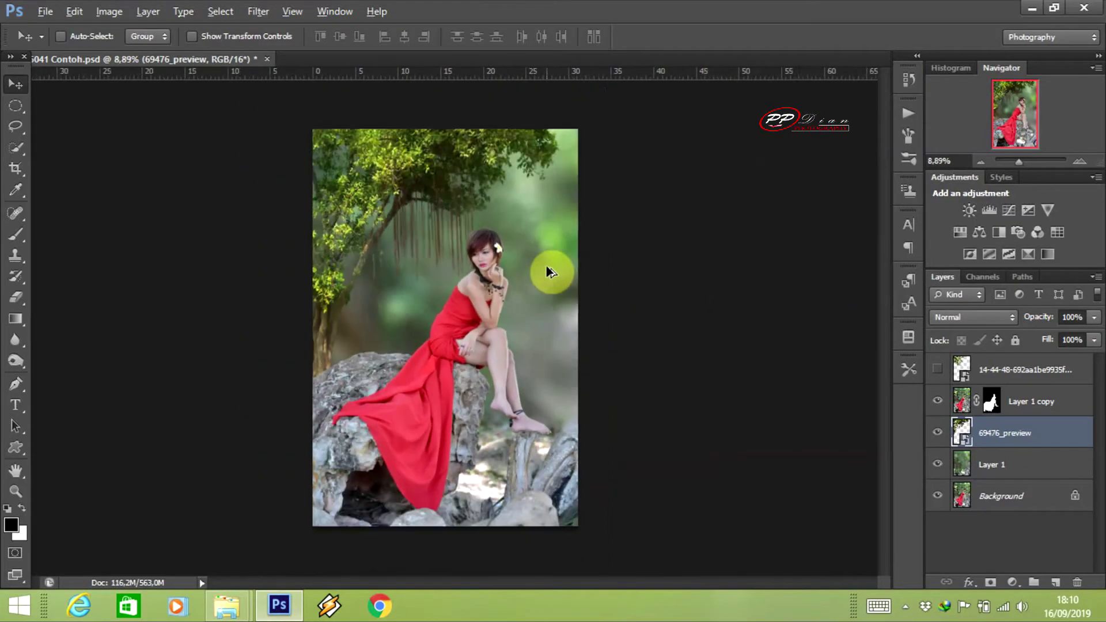
scroll(546, 271, up, 1)
scroll(546, 271, up, 1)
scroll(546, 271, up, 1)
scroll(546, 271, down, 2)
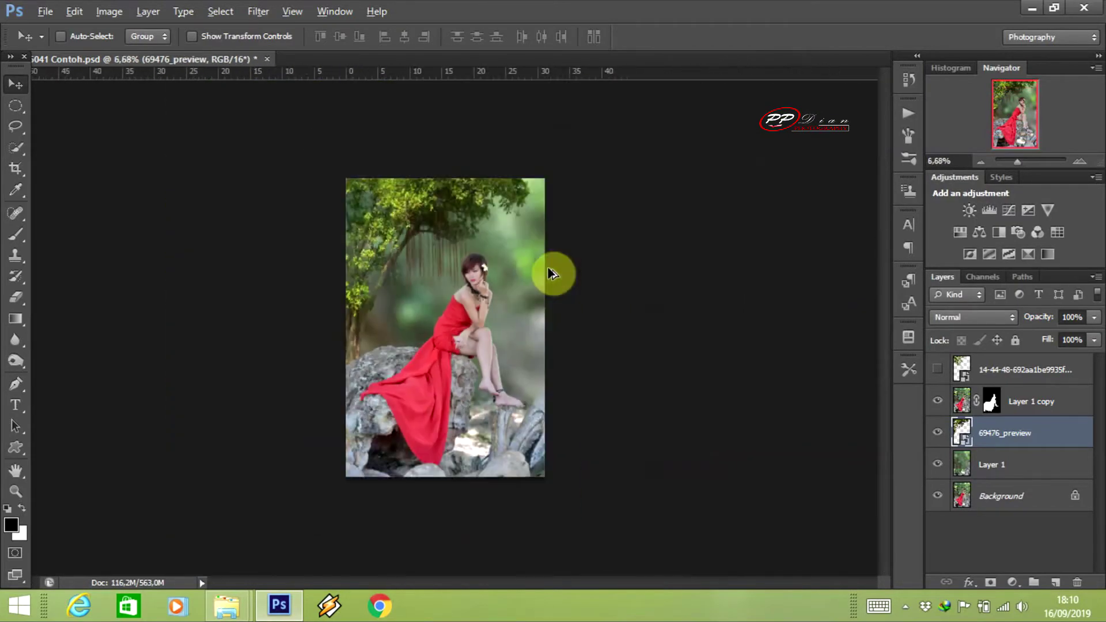
scroll(546, 271, down, 1)
click(938, 370)
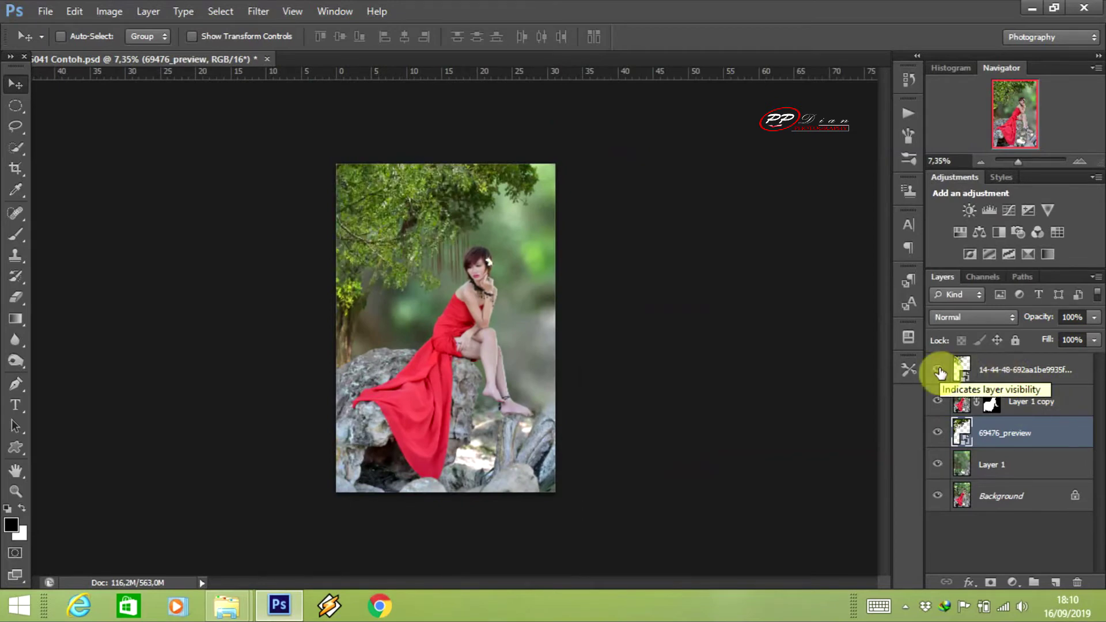
scroll(457, 296, up, 2)
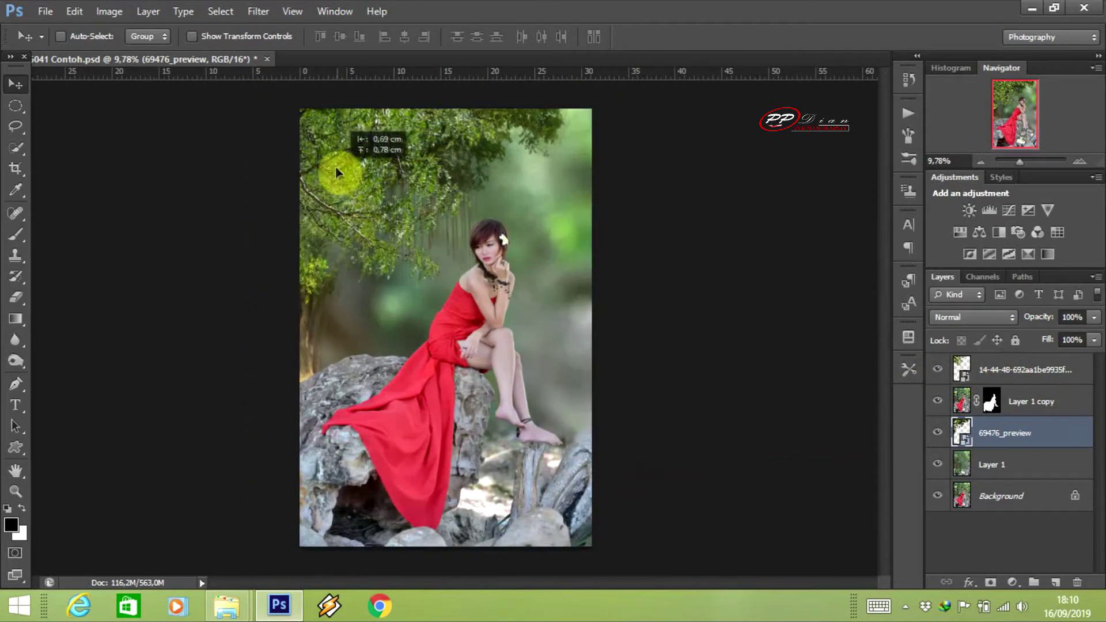
click(1018, 372)
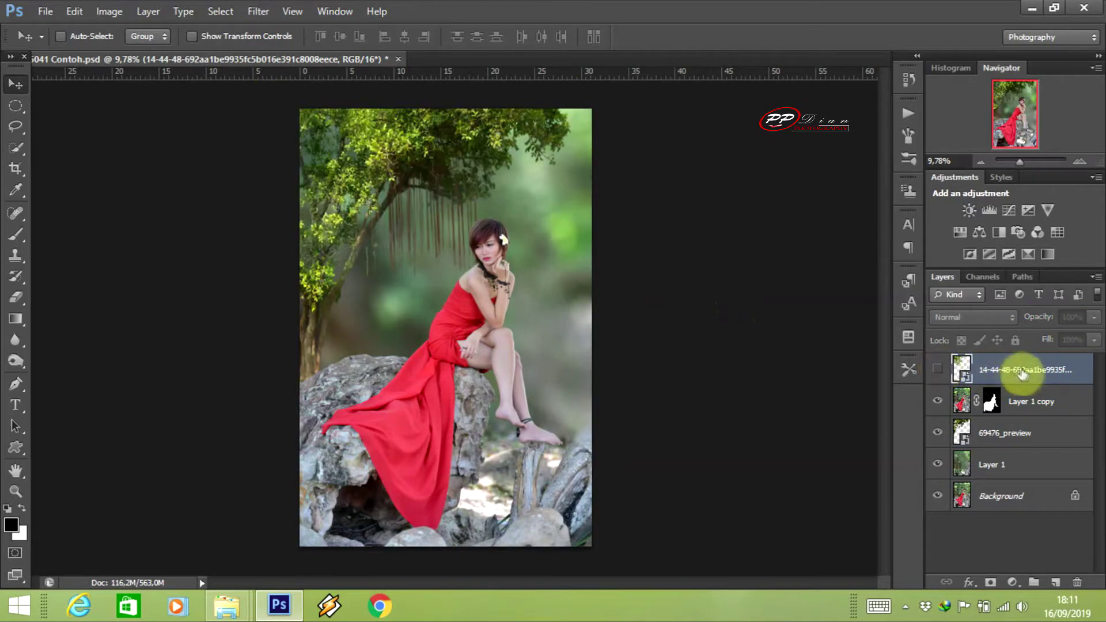
click(938, 369)
drag(333, 181, 286, 209)
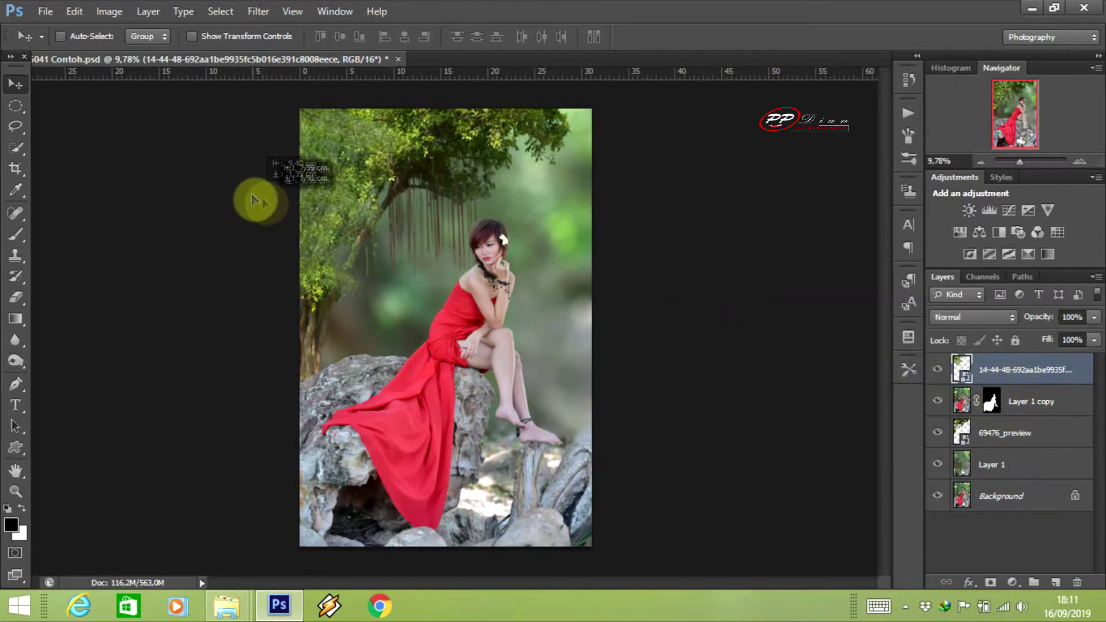
Move the tree overlay below Layer 1 copy and rasterize both tree layers
scroll(366, 215, up, 3)
scroll(390, 215, down, 2)
scroll(390, 215, down, 3)
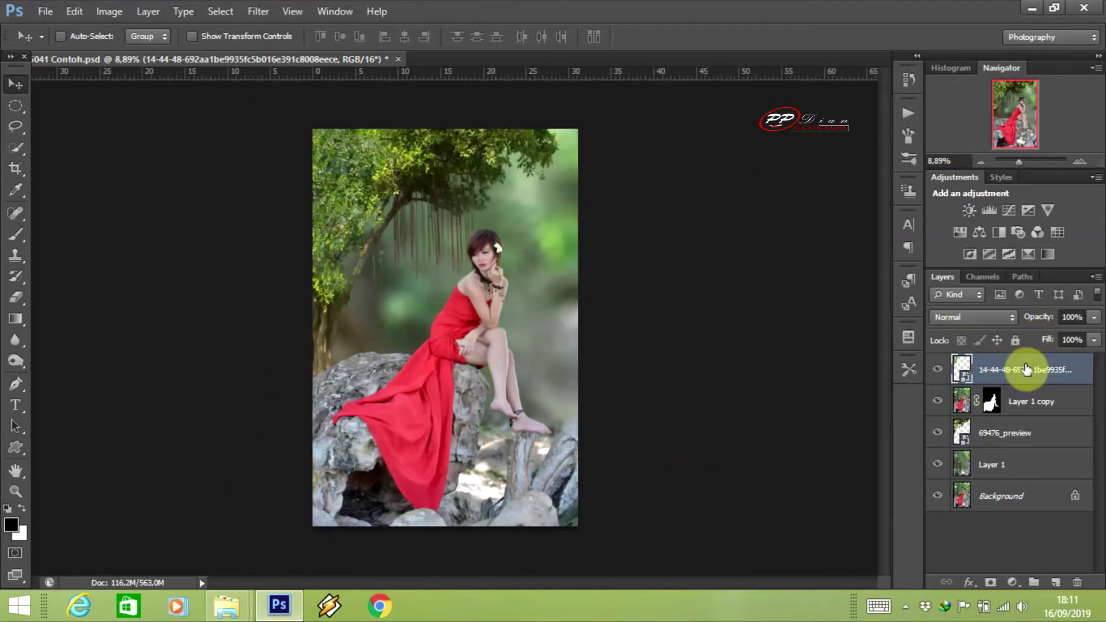
drag(1028, 372, 1027, 416)
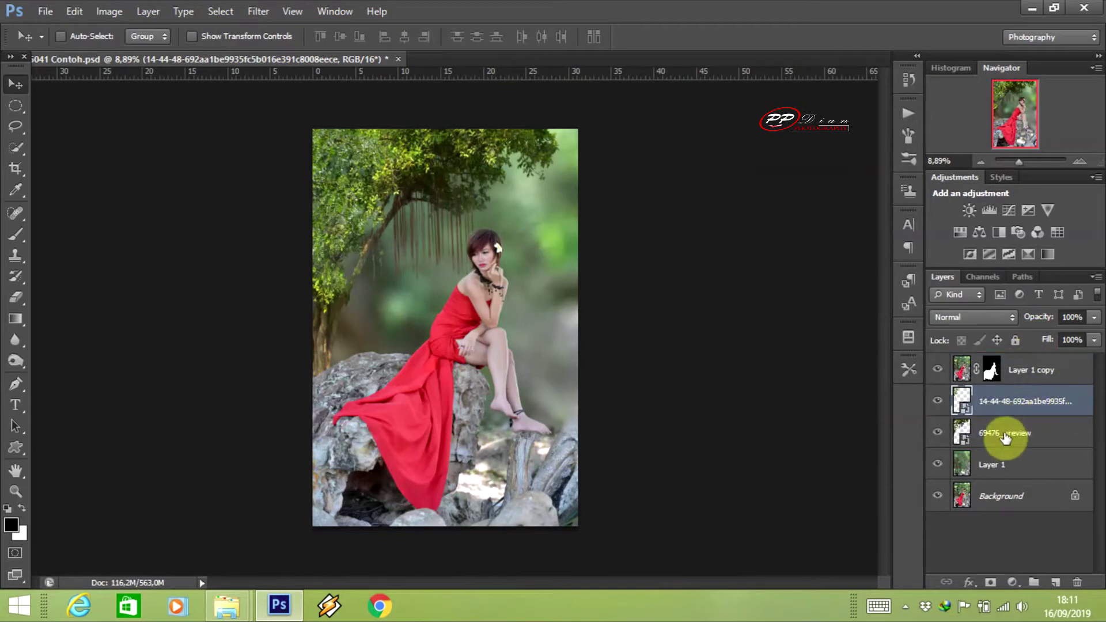
double_click(1007, 432)
key(Return)
right_click(1057, 433)
click(968, 202)
right_click(1026, 401)
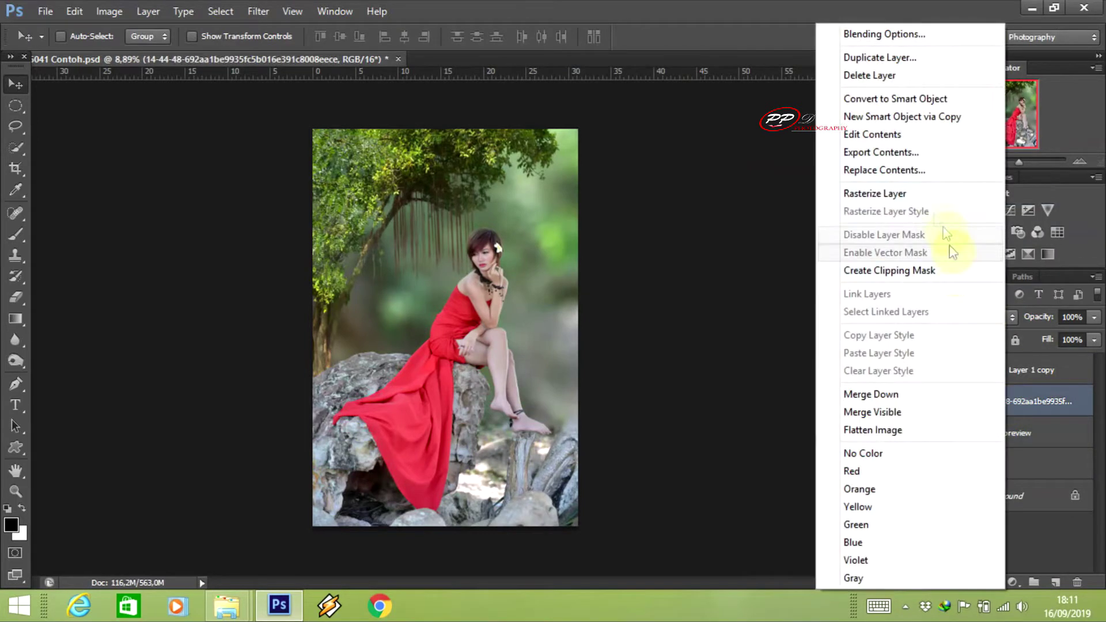
click(968, 190)
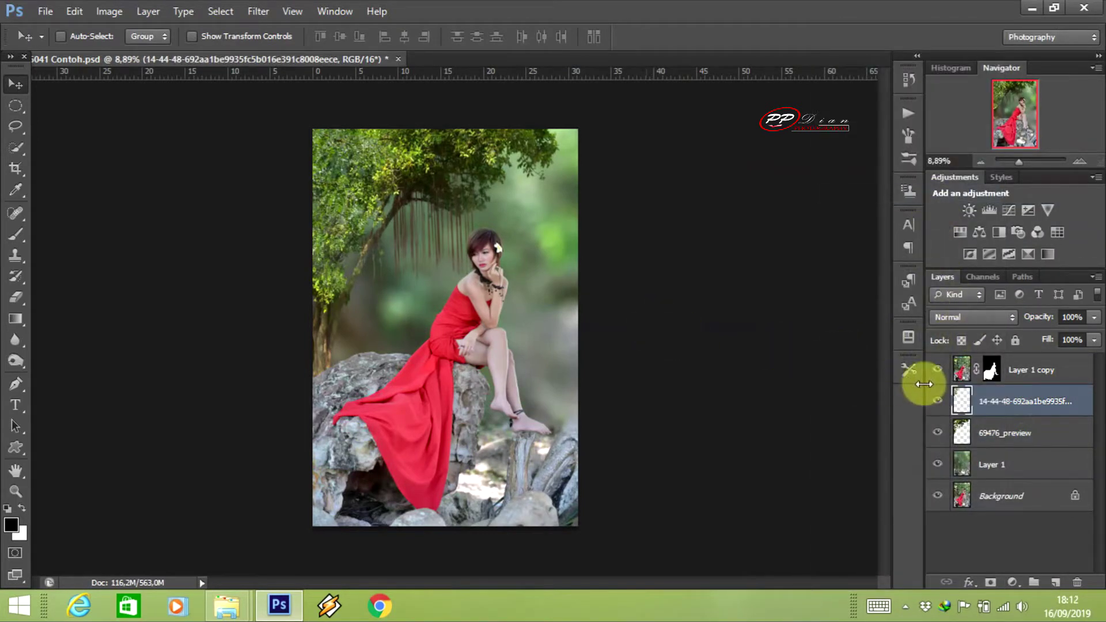
Stretch 69476_preview wider on both sides and slightly taller downward
click(989, 433)
key(ctrl+t)
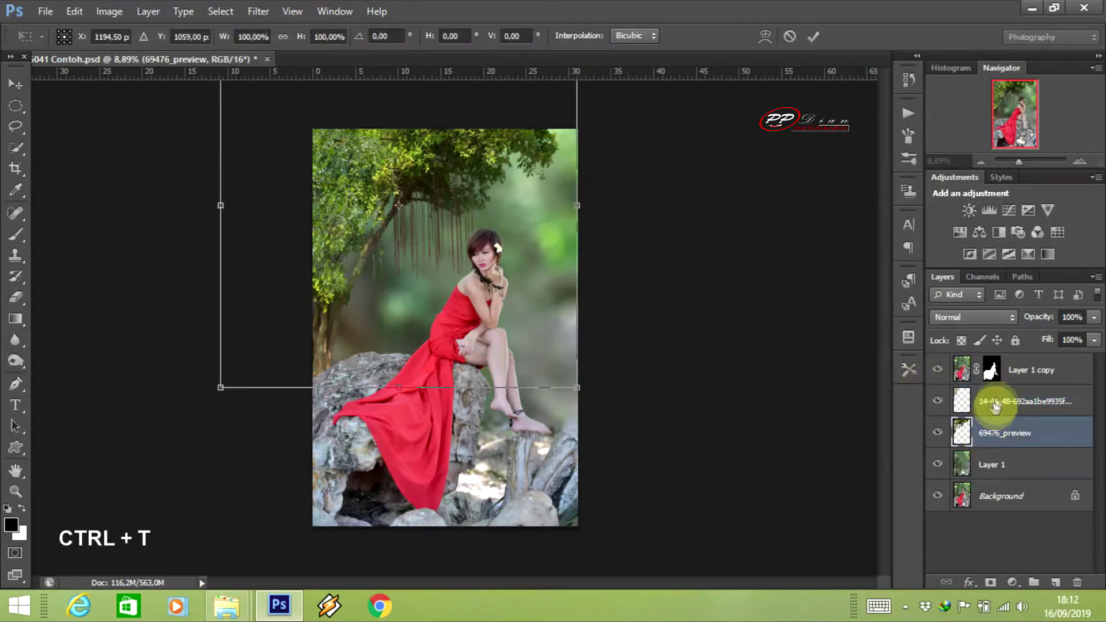
drag(577, 206, 610, 206)
drag(220, 205, 209, 204)
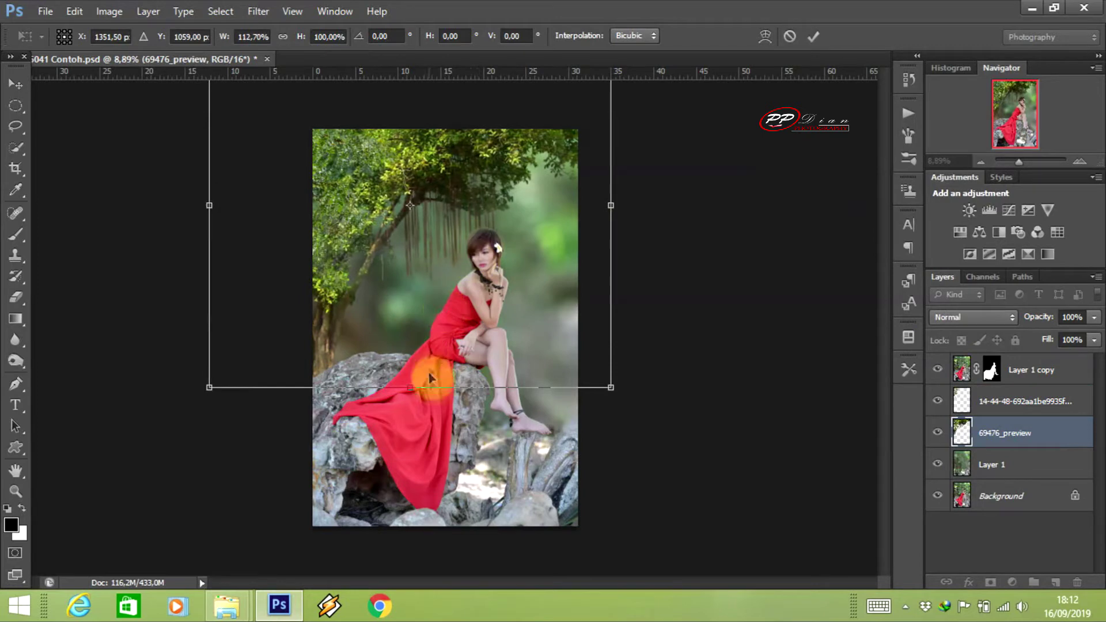
drag(410, 389, 410, 392)
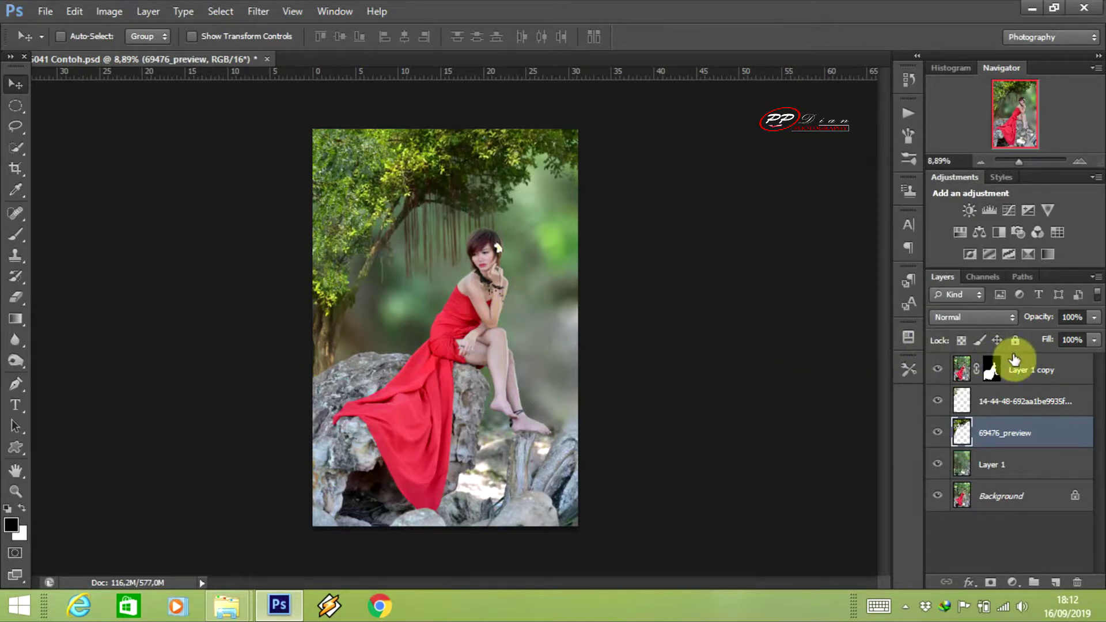
Merge the tree overlay and 69476_preview layers into a single layer
click(988, 405)
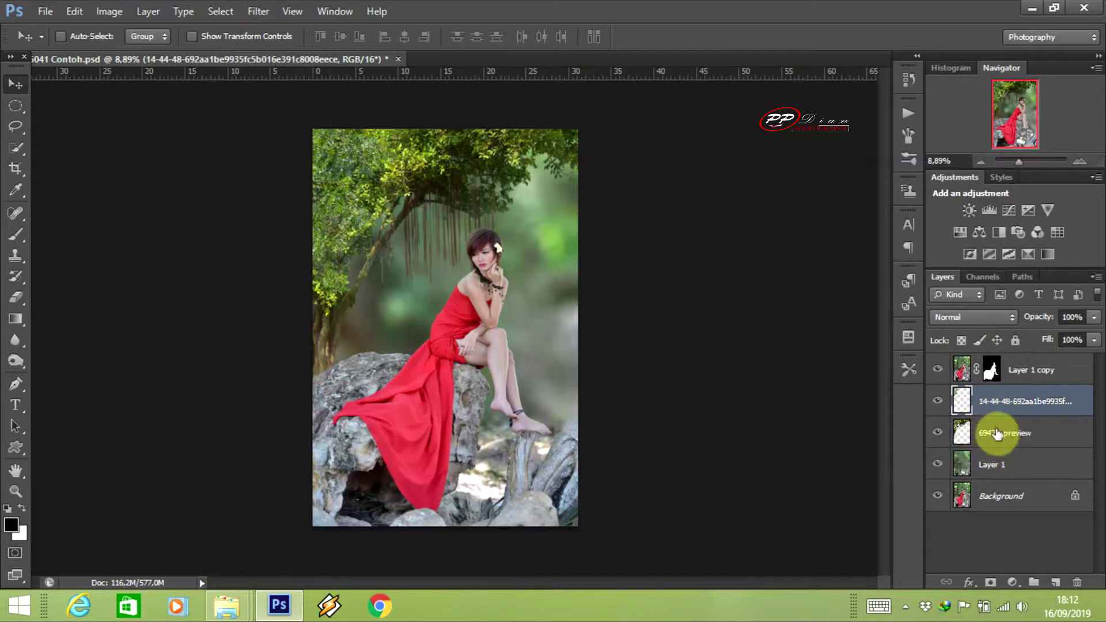
ctrl+click(997, 433)
click(1092, 277)
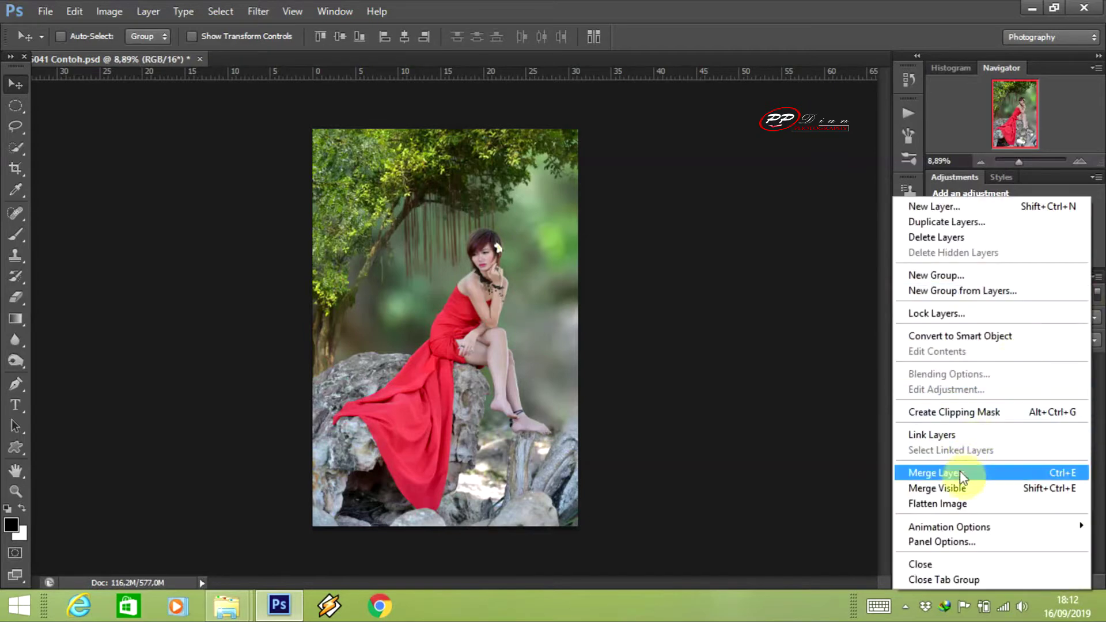
click(960, 472)
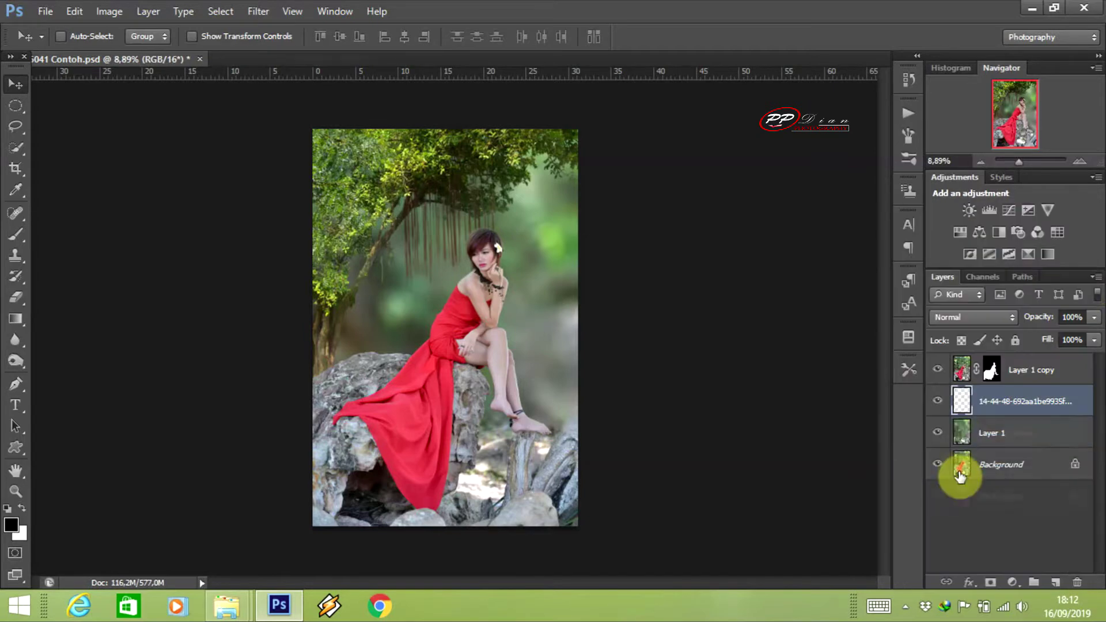
click(1015, 583)
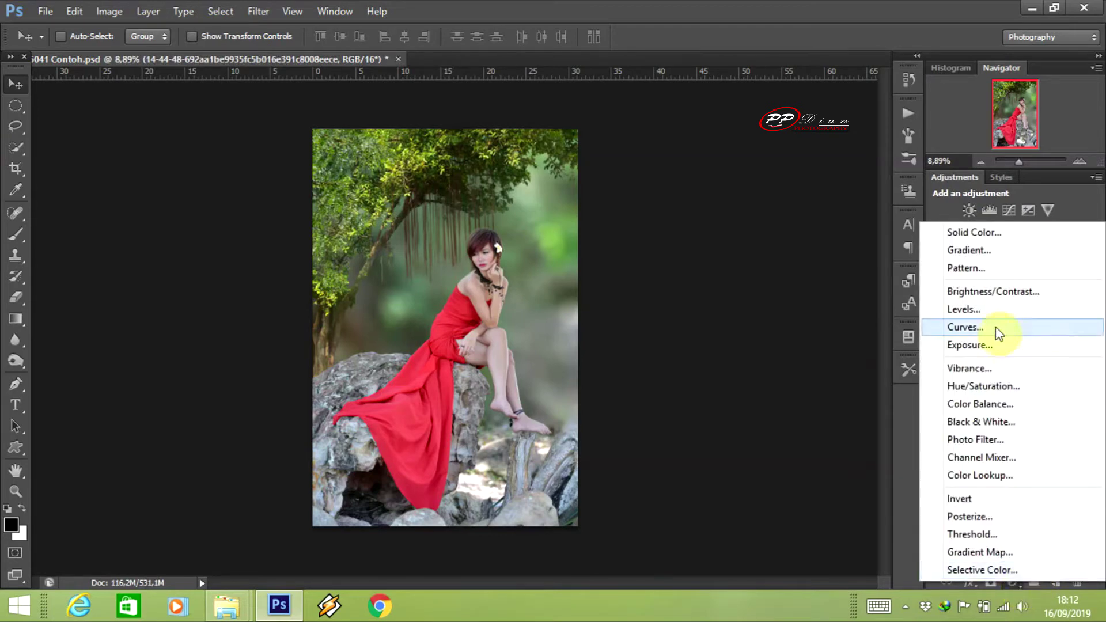
Add a Curves adjustment layer using the Medium Contrast (RGB) preset
click(965, 327)
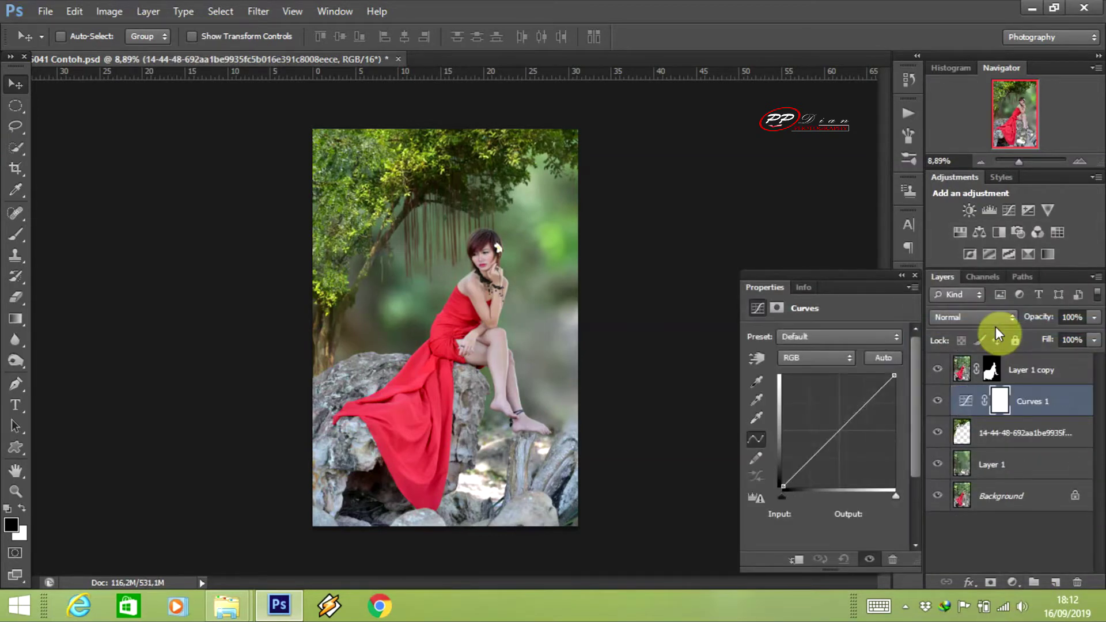
scroll(860, 336, down, 3)
scroll(859, 336, down, 1)
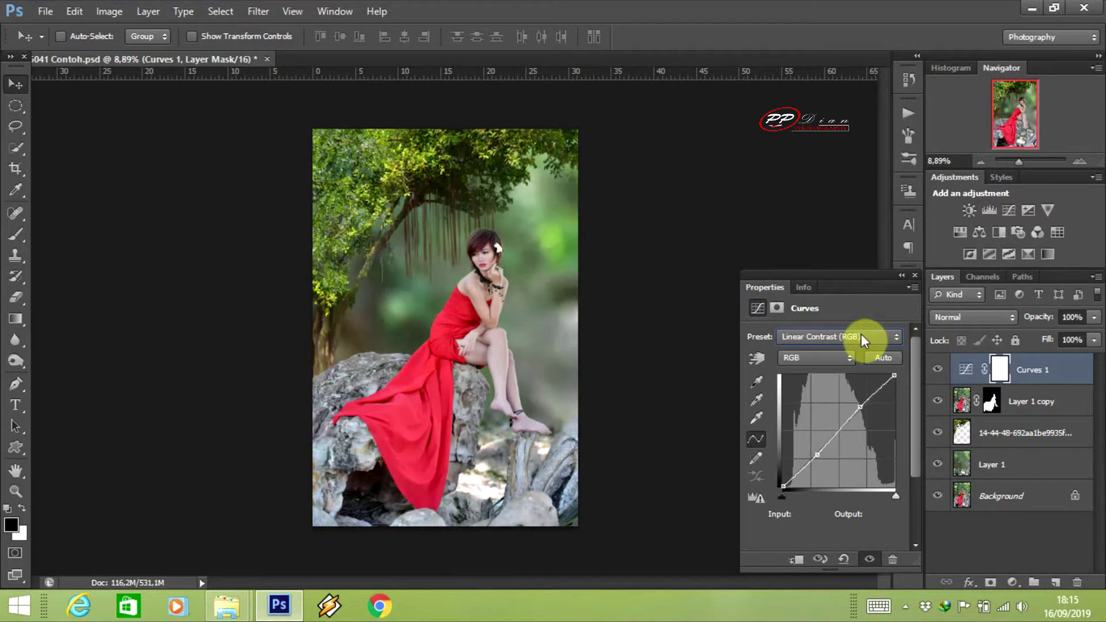
scroll(861, 337, down, 1)
scroll(861, 334, up, 1)
scroll(861, 334, down, 1)
scroll(862, 334, up, 1)
scroll(863, 334, down, 1)
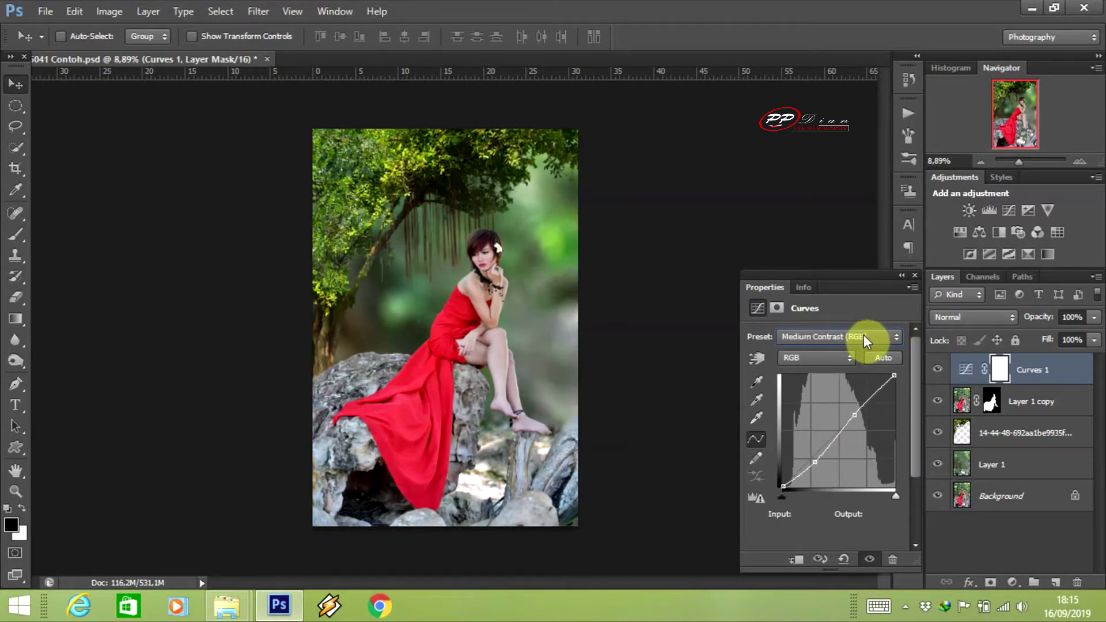
scroll(863, 341, up, 1)
scroll(863, 341, down, 1)
Compare the photo before and after the curves adjustment, then close Properties
click(820, 560)
click(820, 560)
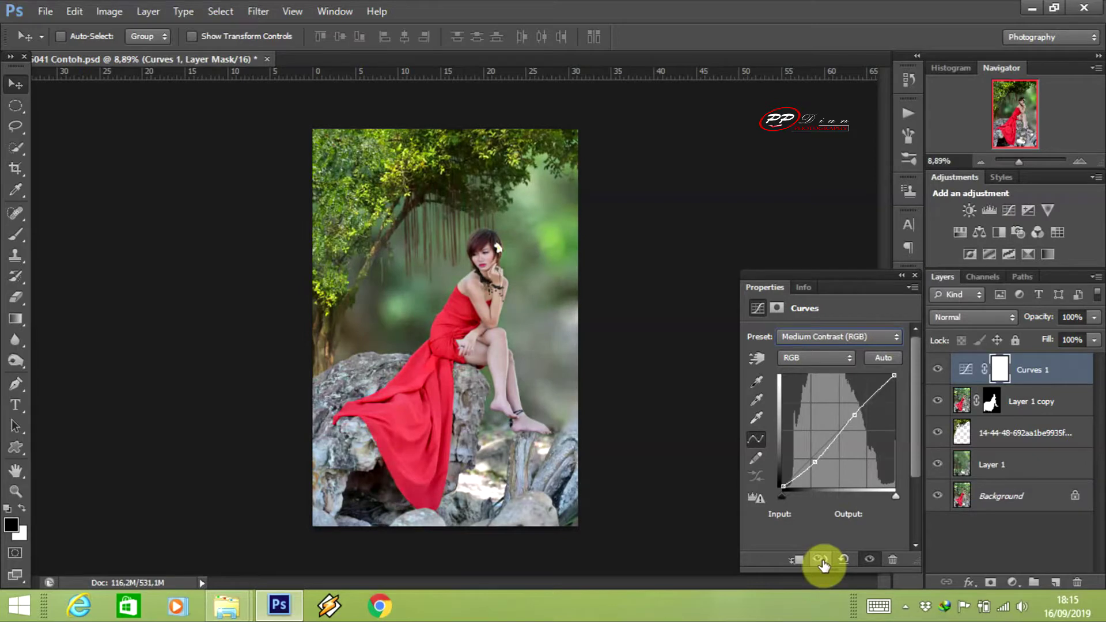
click(821, 560)
click(822, 562)
click(822, 561)
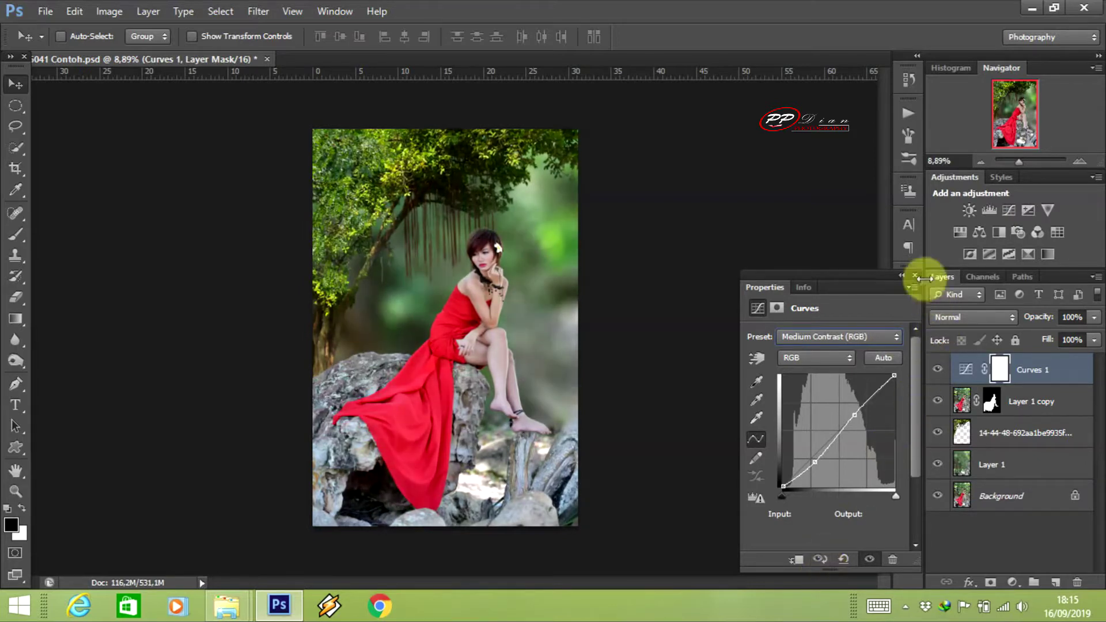
click(915, 275)
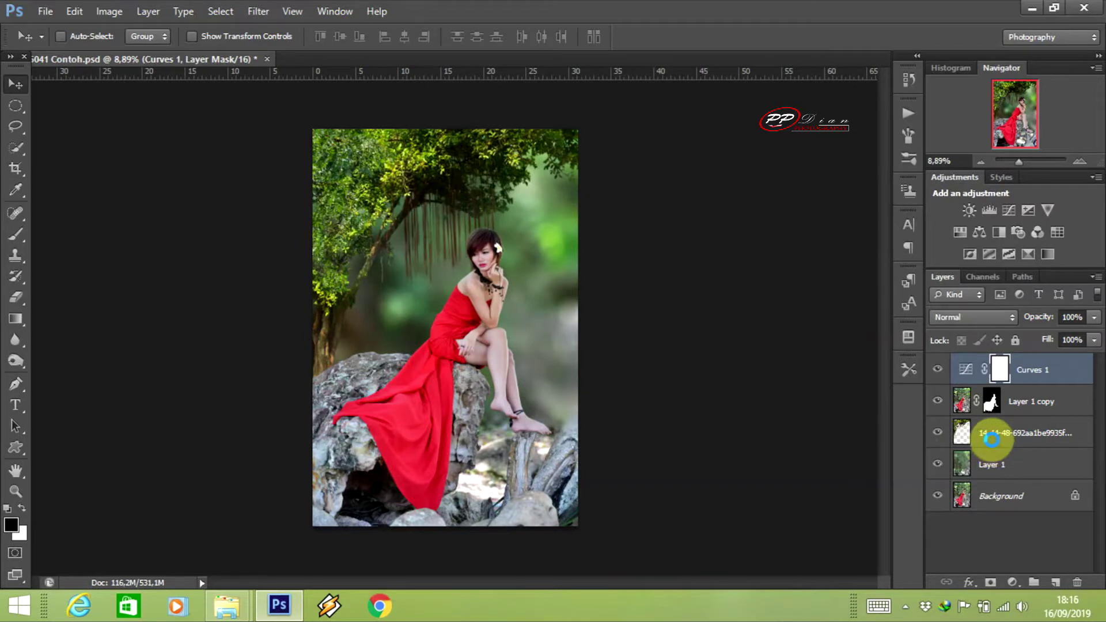
Stamp all visible layers into a new Layer 2 and zoom in on the face
key(ctrl+shift+alt+e)
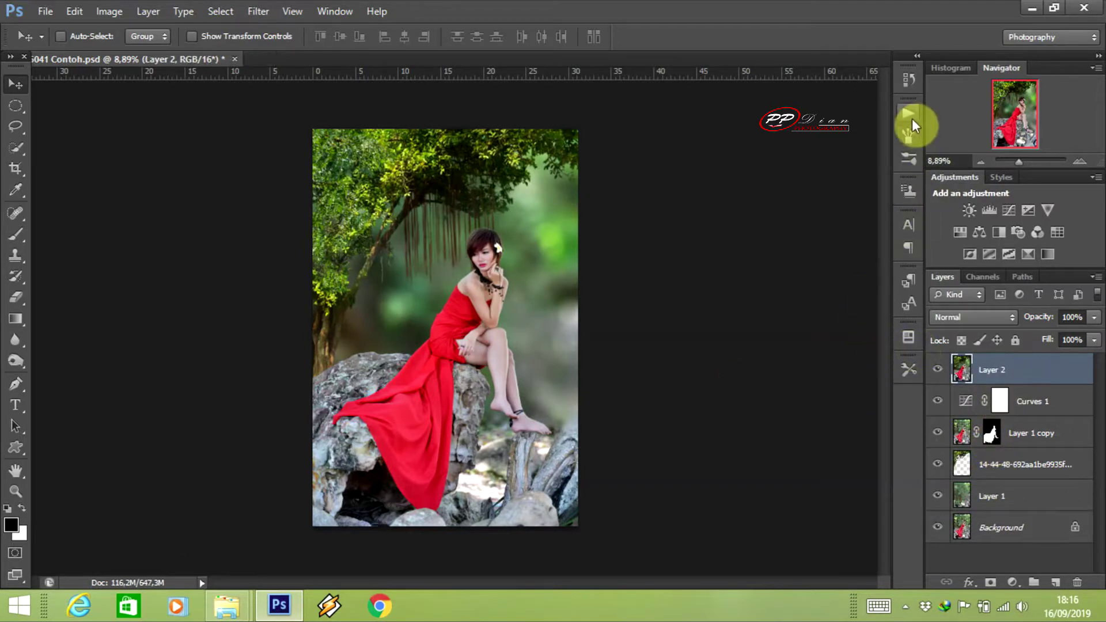
scroll(457, 223, up, 3)
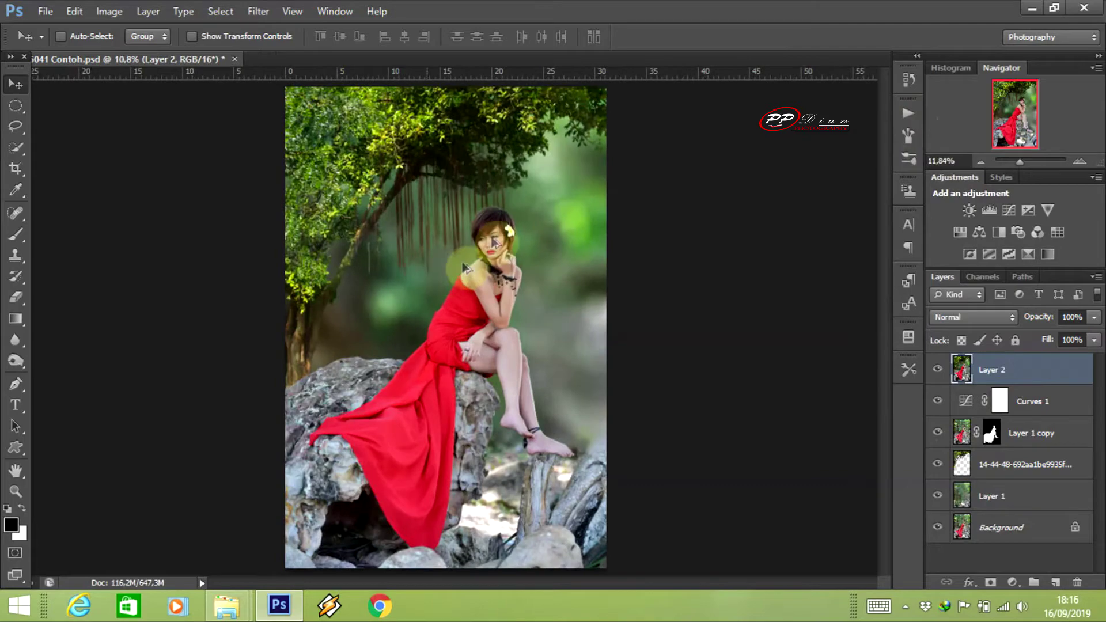
scroll(549, 261, up, 6)
scroll(552, 260, up, 4)
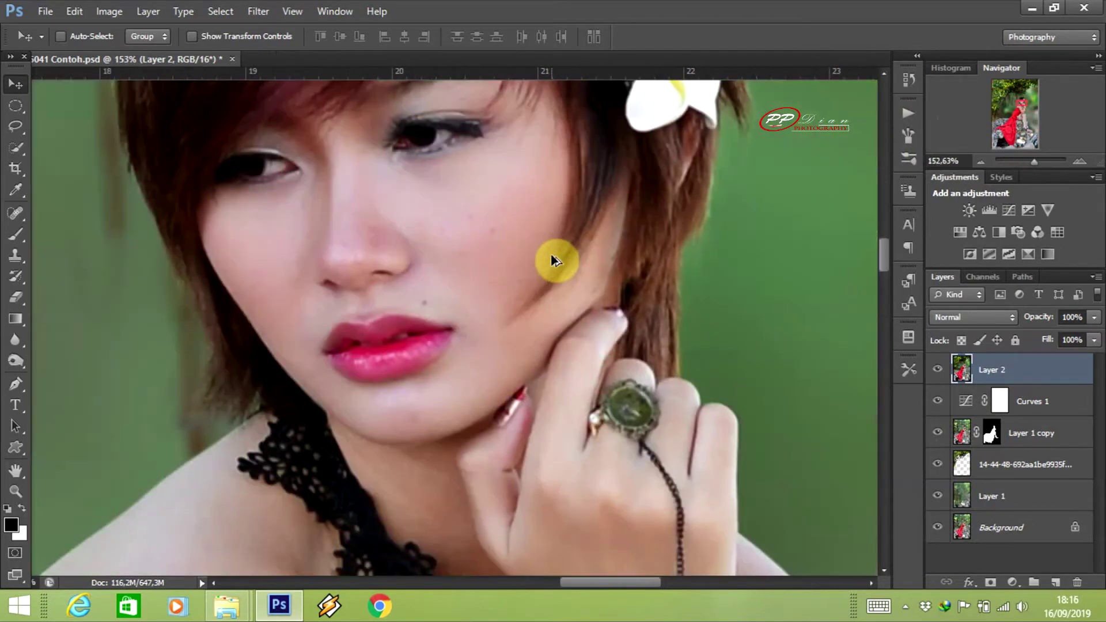
Spot-heal a blemish on the model's cheek and duplicate the retouched layer
click(15, 214)
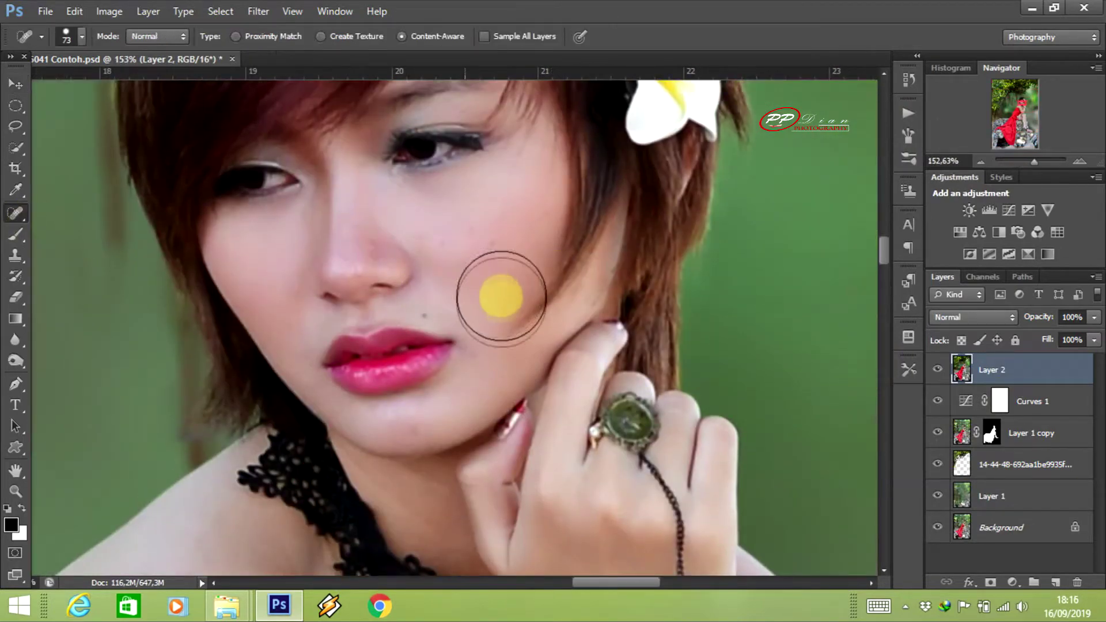
scroll(494, 292, up, 1)
right_click(548, 339)
drag(538, 331, 521, 331)
click(423, 312)
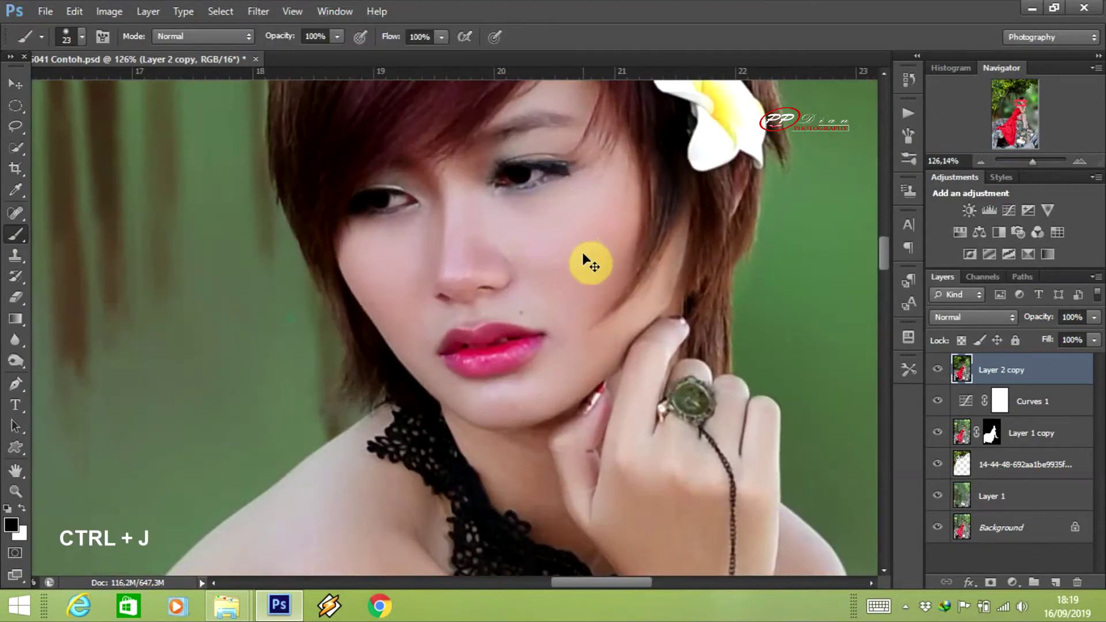
key(ctrl+j)
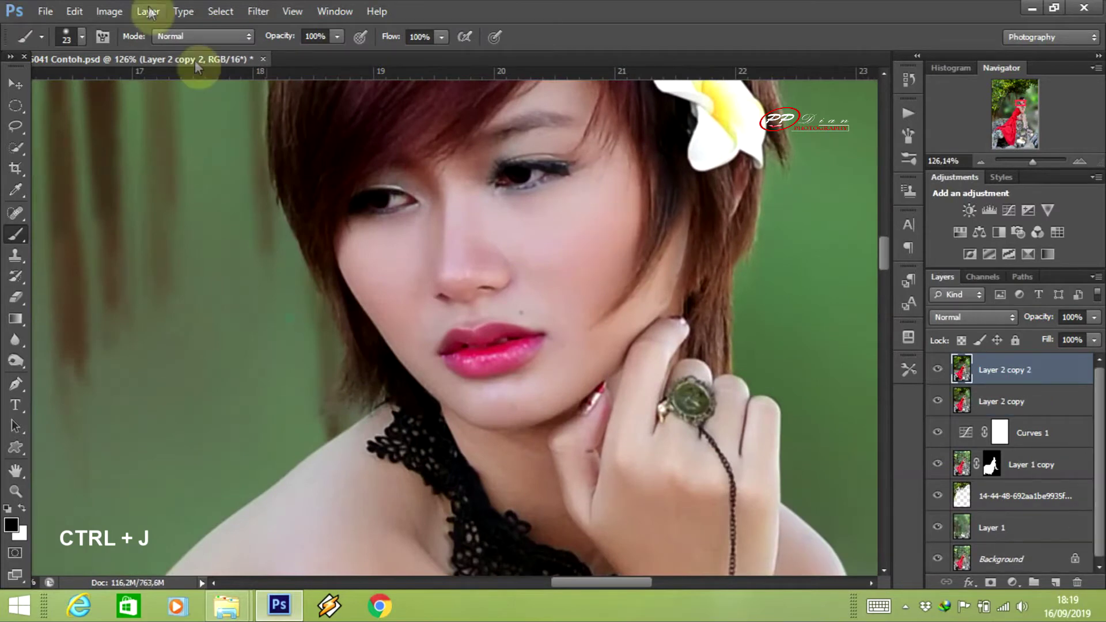
Apply the Oil Paint filter to the top copy of Layer 2
click(265, 12)
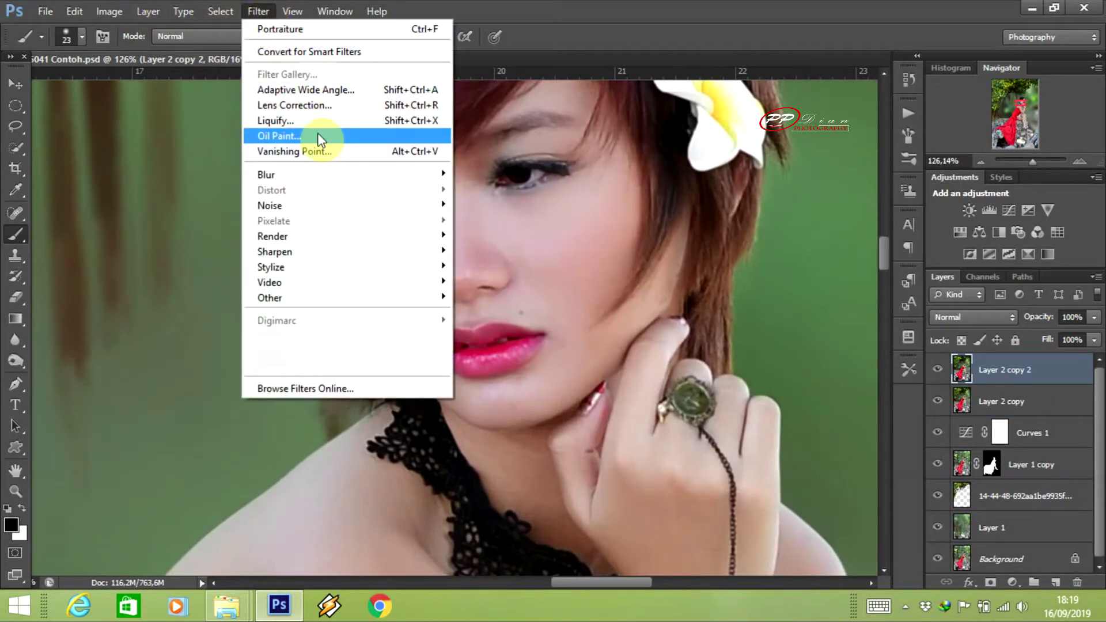
click(321, 137)
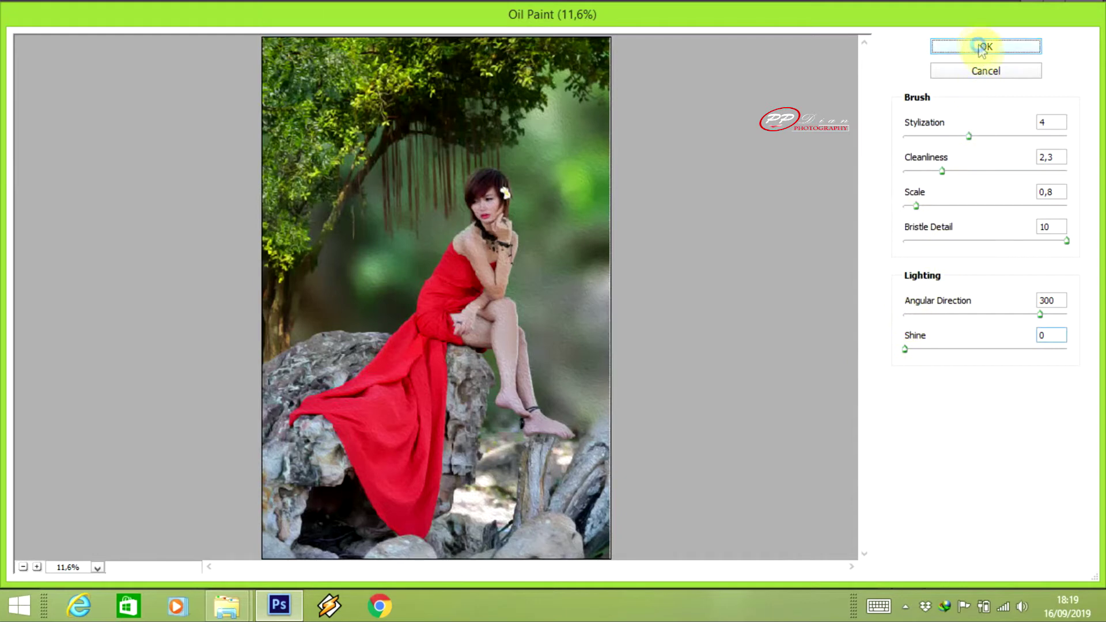
key(Return)
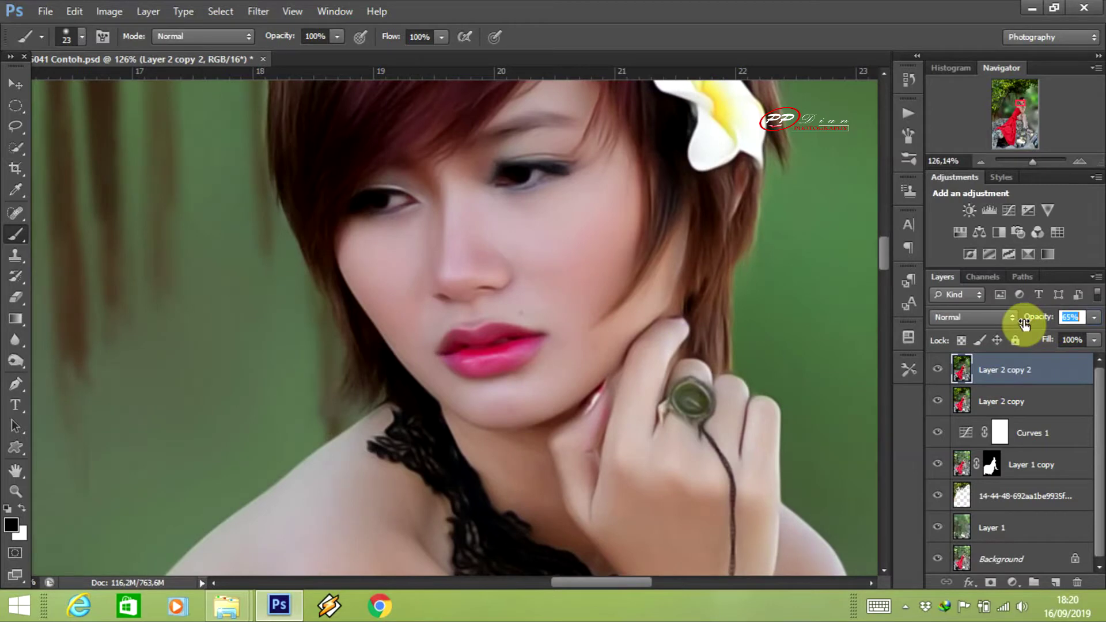
Lower Layer 2 copy 2 to 35% opacity and toggle its visibility to compare
mouse_move(1024, 324)
mouse_down()
mouse_move(929, 328)
mouse_move(949, 334)
mouse_up()
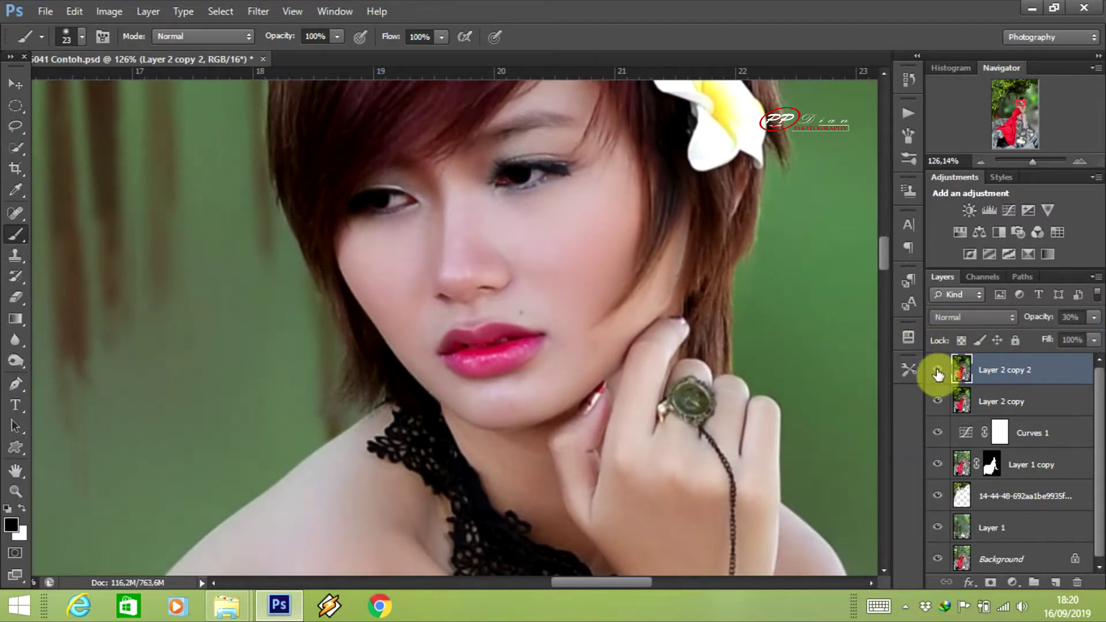
scroll(510, 342, down, 1)
scroll(509, 341, down, 1)
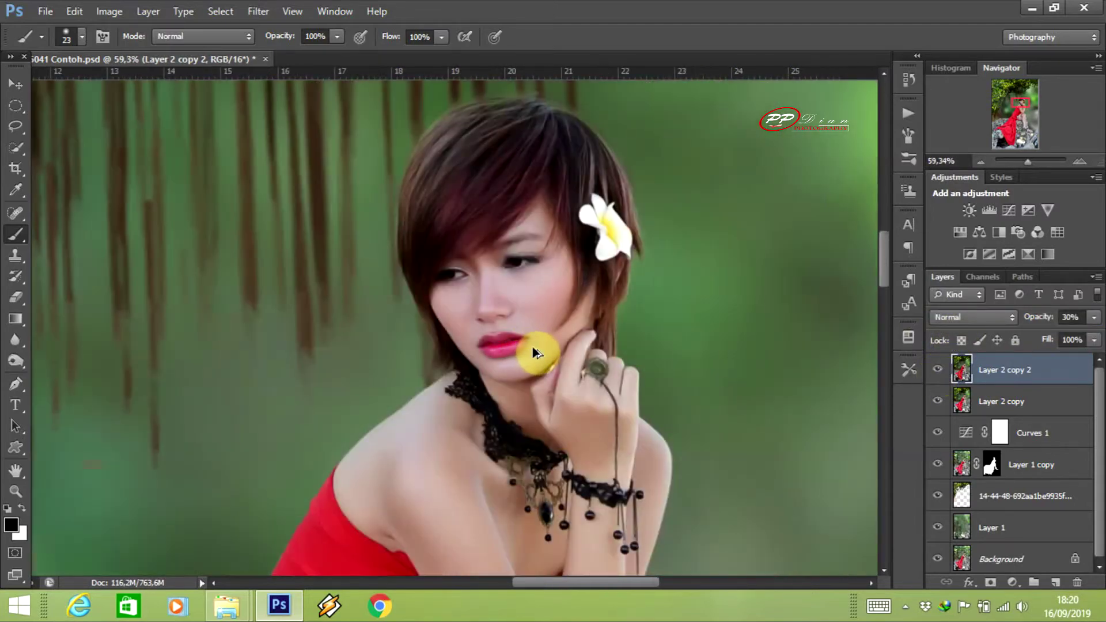
scroll(533, 347, down, 1)
scroll(542, 358, up, 2)
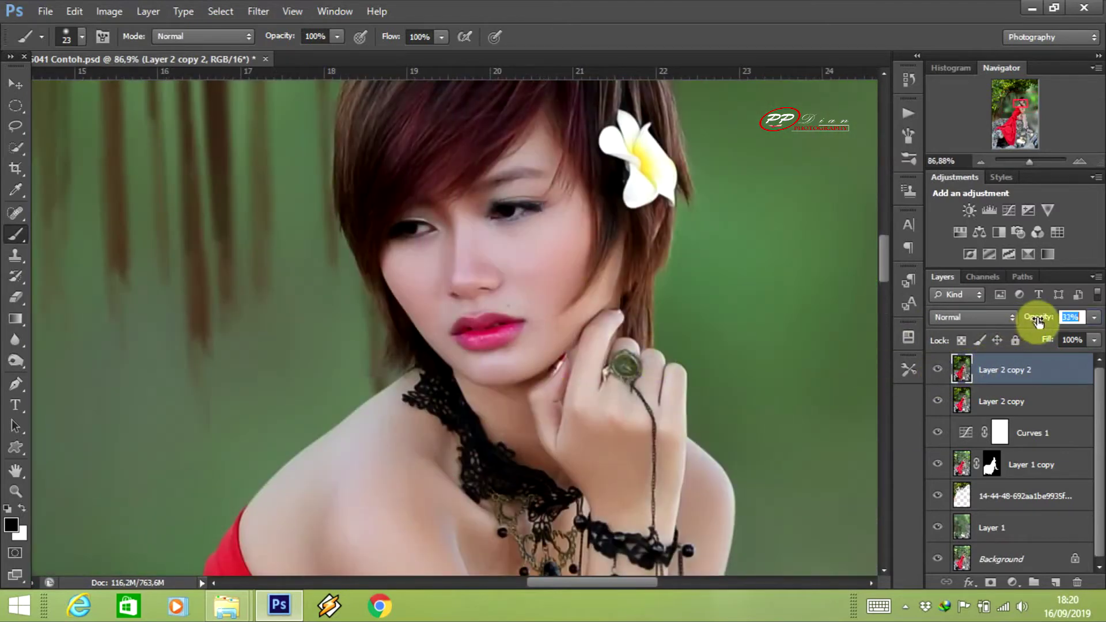
drag(1040, 320, 988, 321)
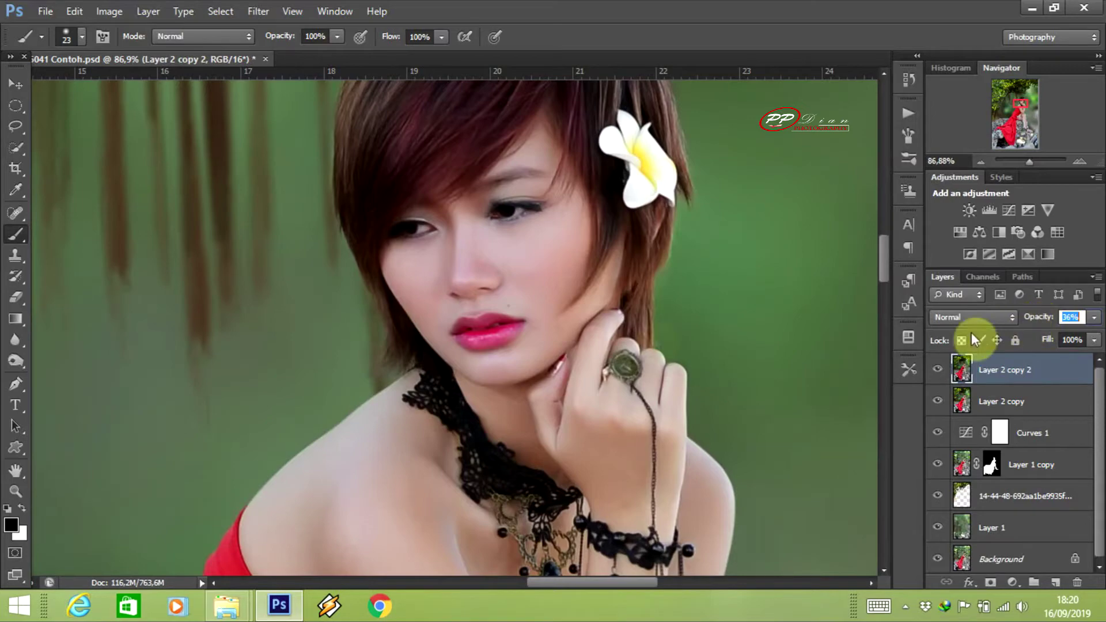
scroll(515, 295, up, 1)
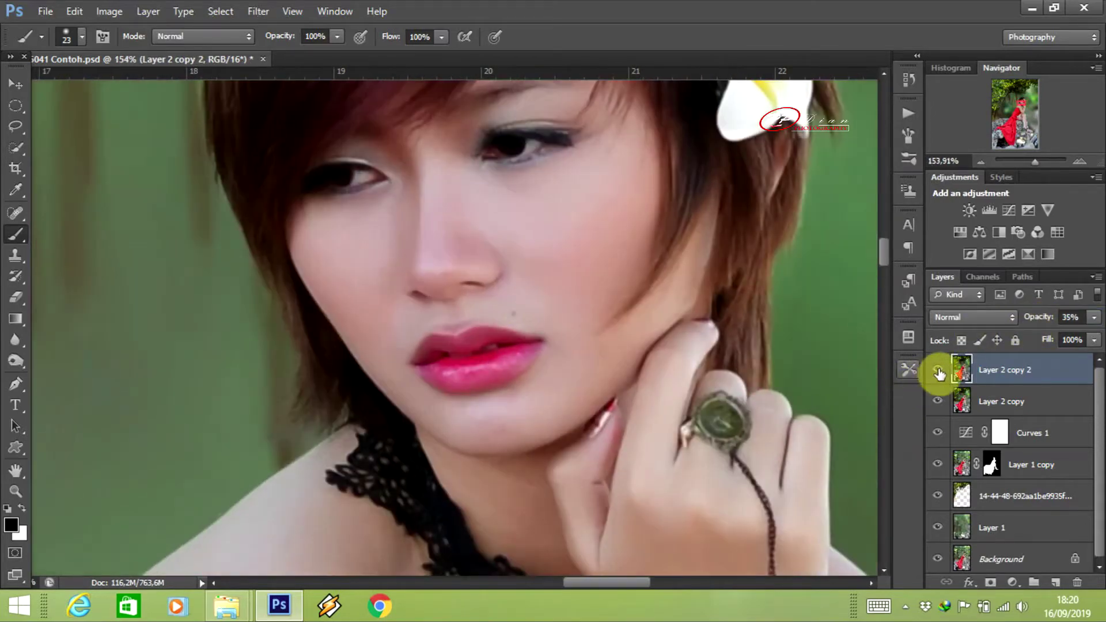
click(939, 372)
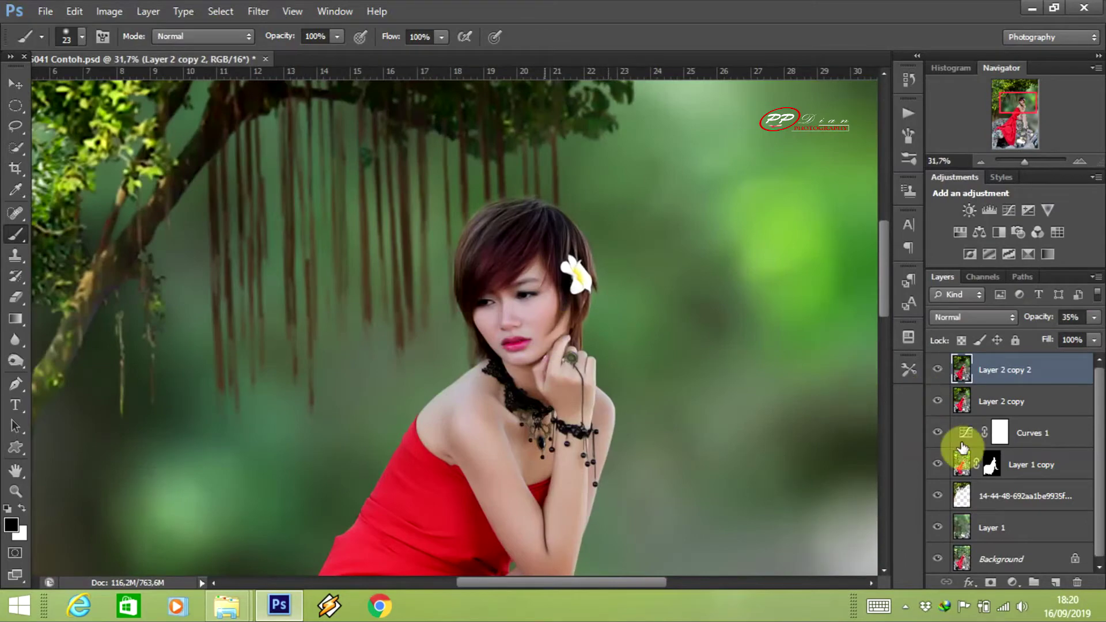
key(ctrl+0)
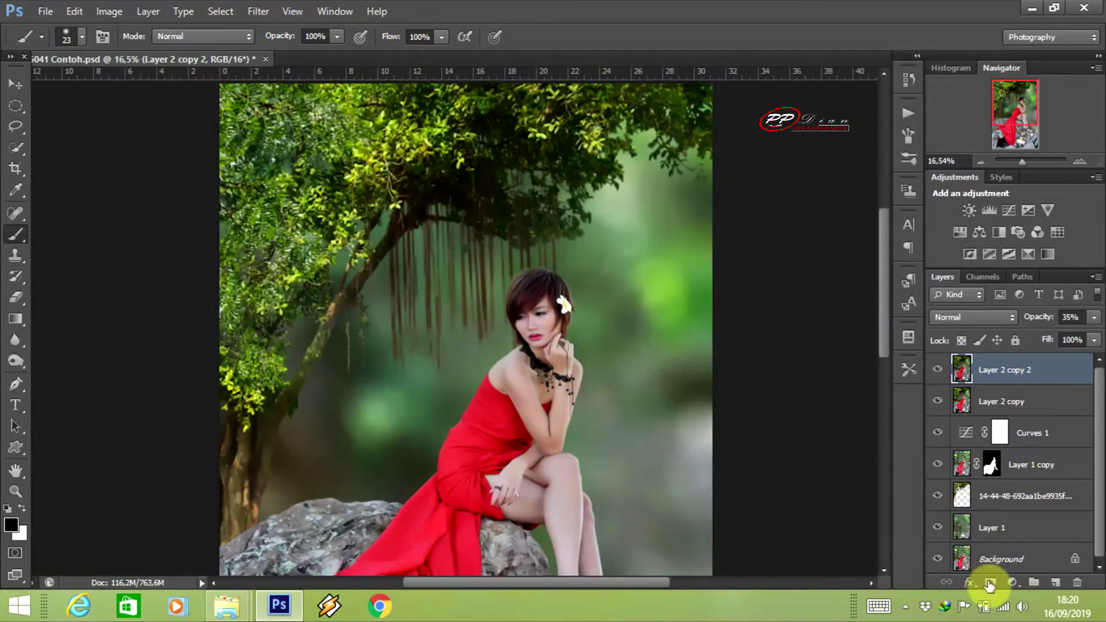
Add a layer mask to Layer 2 copy 2 and set up a 473 px white brush
click(991, 582)
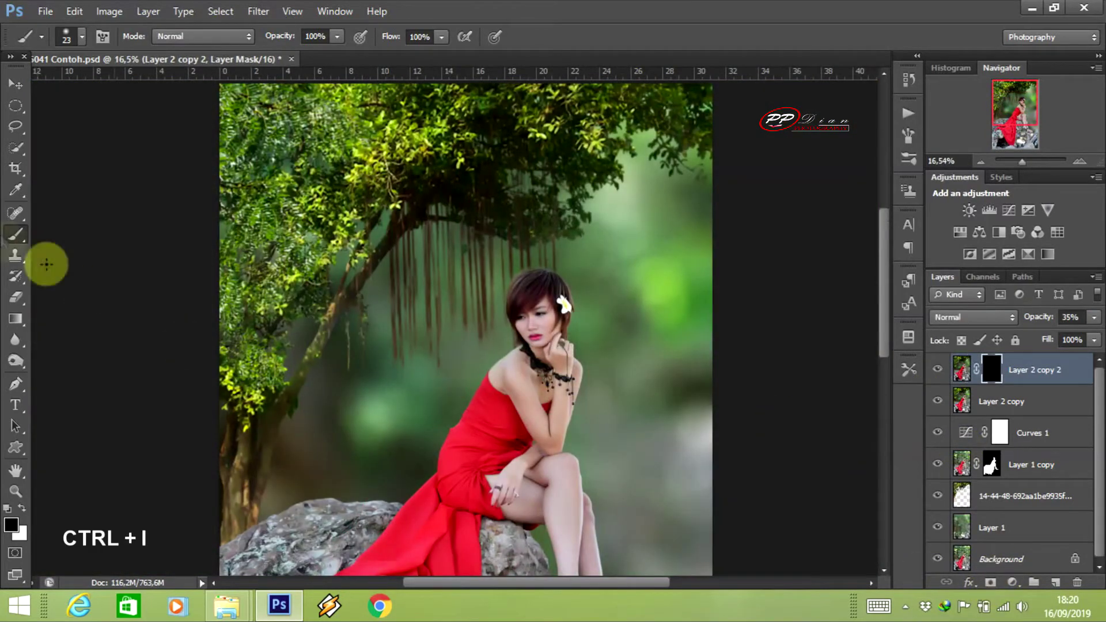
click(16, 214)
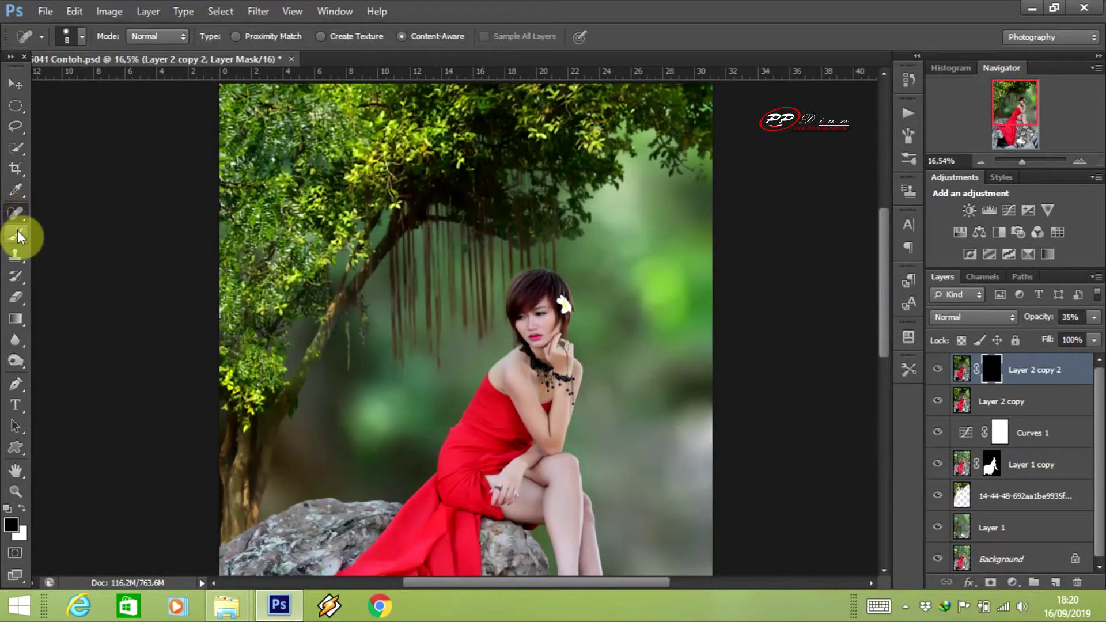
click(16, 234)
click(22, 508)
scroll(571, 337, up, 1)
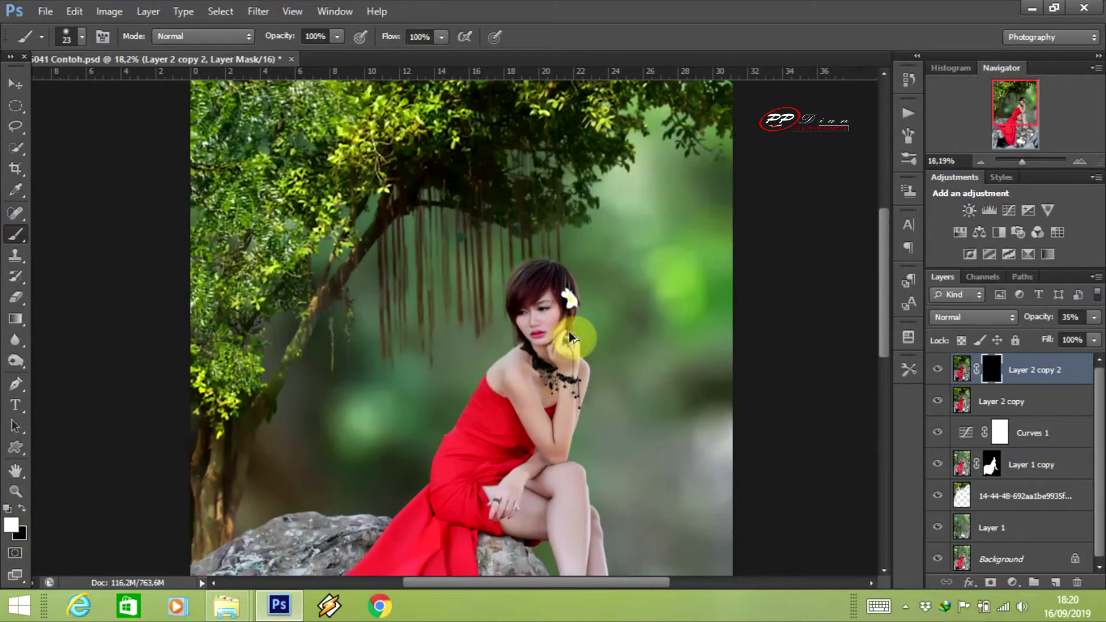
scroll(526, 296, up, 8)
right_click(622, 299)
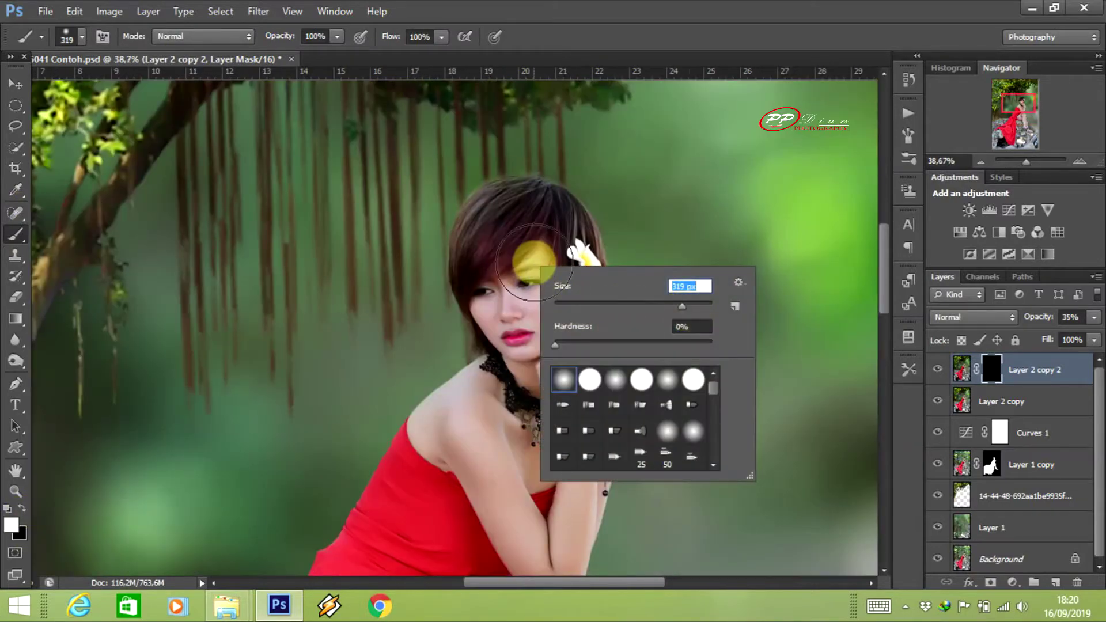
drag(682, 306, 694, 306)
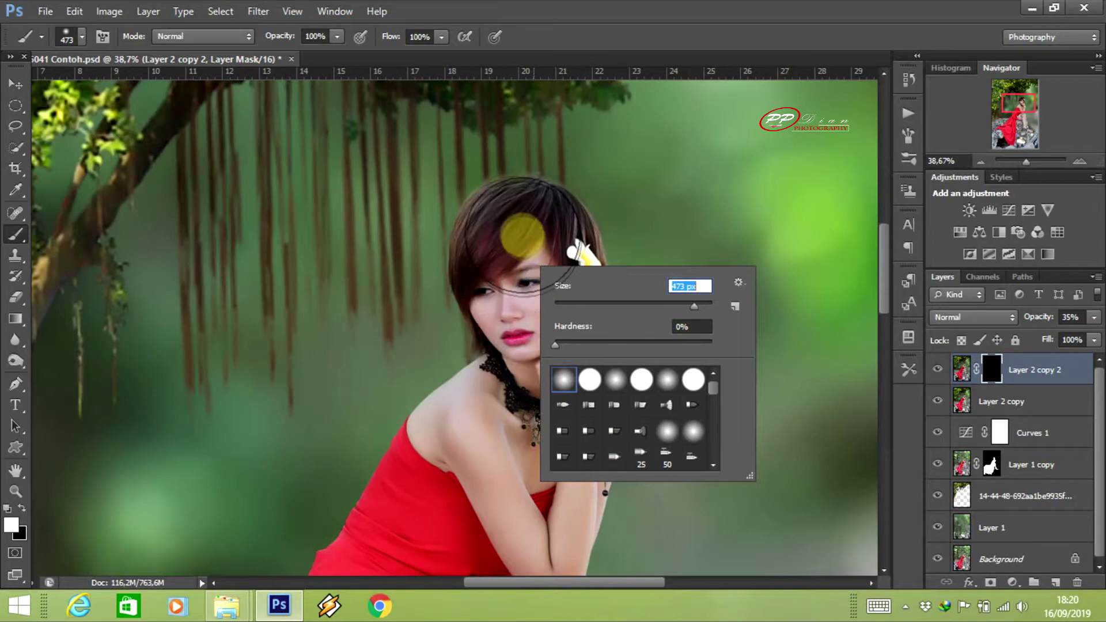
key(Return)
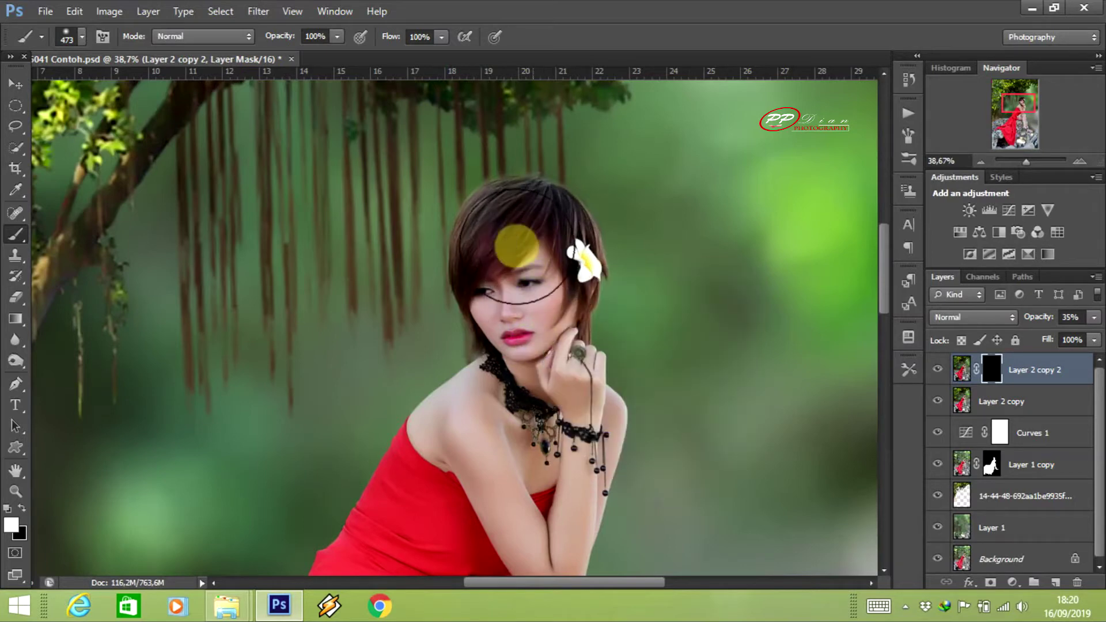
Paint the mask to reveal the softening over the face, shoulder and body
mouse_move(556, 408)
mouse_down()
mouse_move(469, 452)
mouse_move(528, 210)
mouse_move(483, 352)
mouse_move(400, 523)
mouse_move(511, 504)
mouse_move(445, 269)
mouse_move(459, 361)
mouse_move(547, 370)
mouse_move(543, 198)
mouse_move(556, 326)
mouse_move(461, 270)
mouse_up()
scroll(445, 270, down, 5)
scroll(543, 198, down, 1)
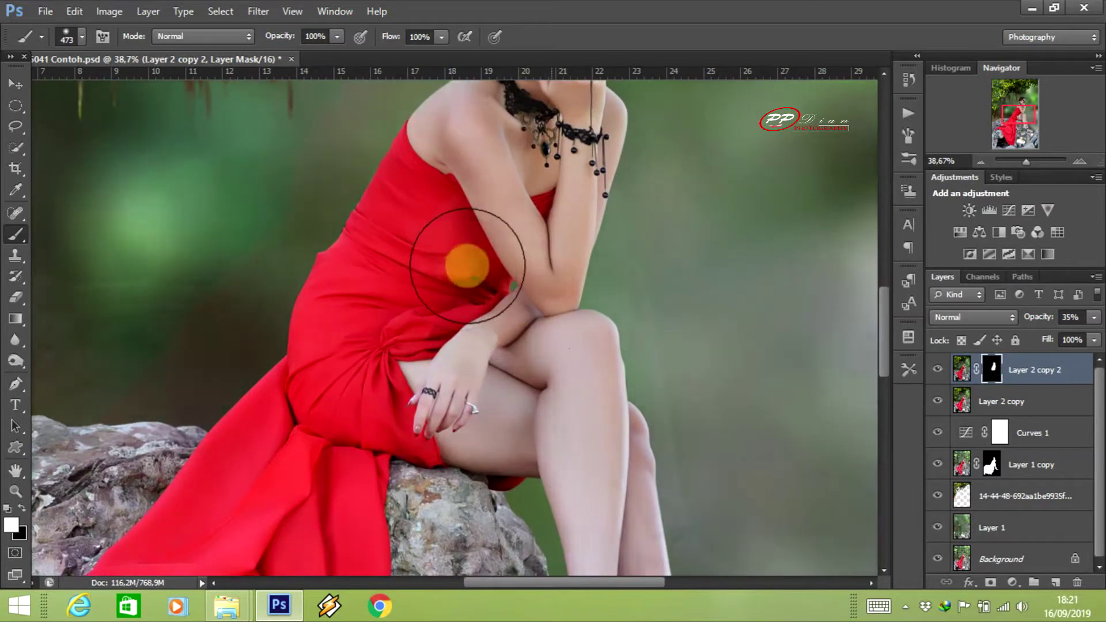
scroll(461, 270, down, 3)
mouse_move(562, 235)
mouse_down()
mouse_move(531, 247)
mouse_move(605, 395)
mouse_move(637, 496)
mouse_up()
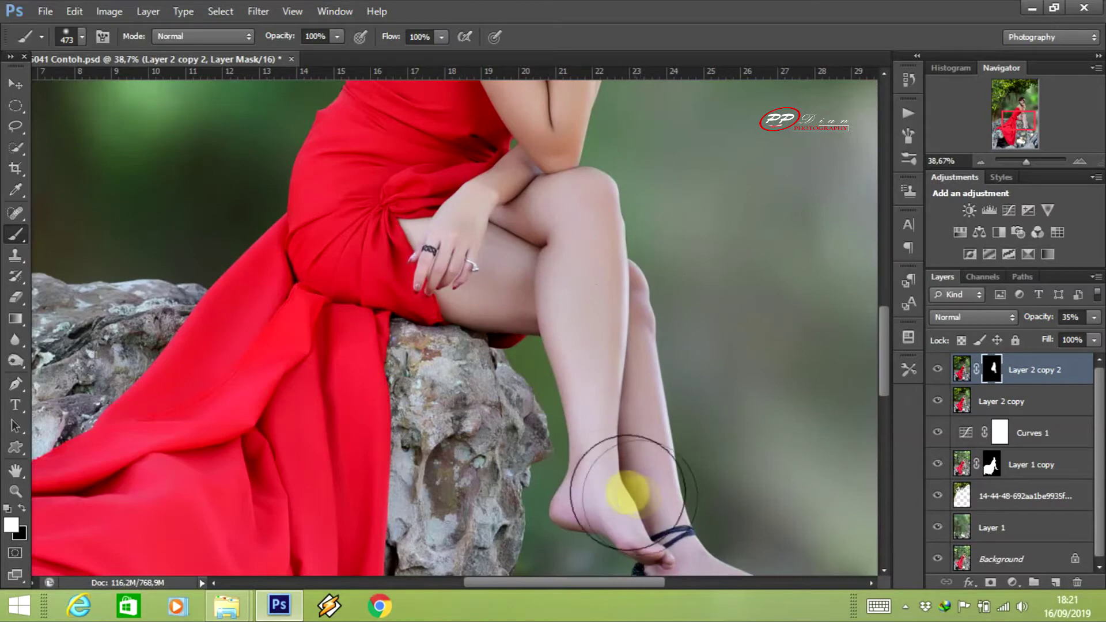
scroll(616, 449, down, 1)
scroll(597, 402, down, 3)
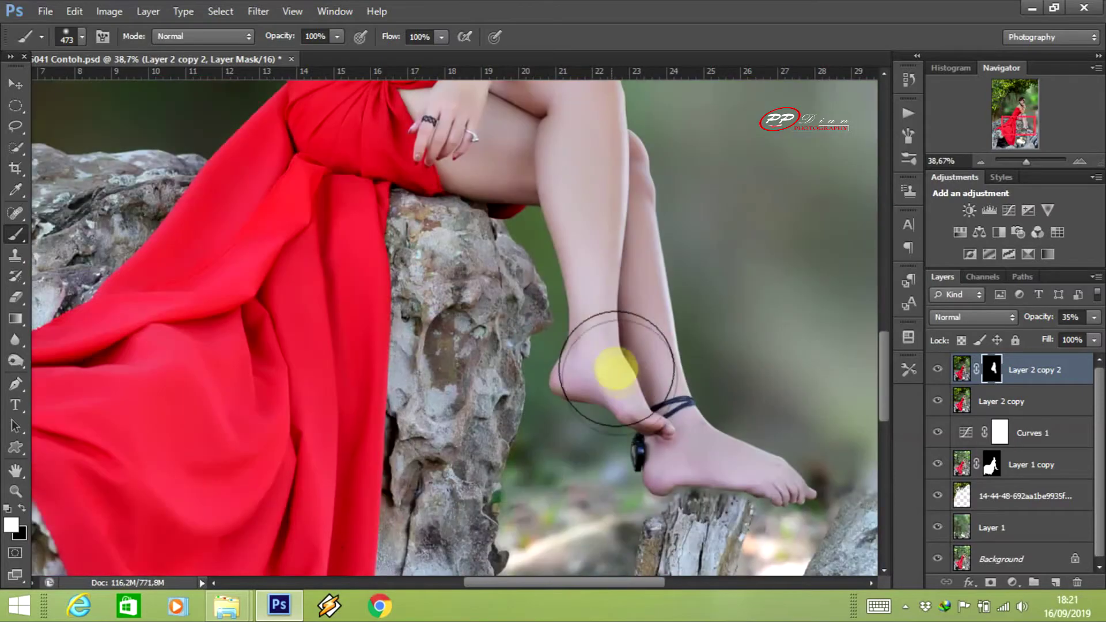
Shrink the brush to 339 px and reveal the softening over the foot
right_click(773, 399)
drag(788, 412, 772, 412)
drag(671, 450, 755, 480)
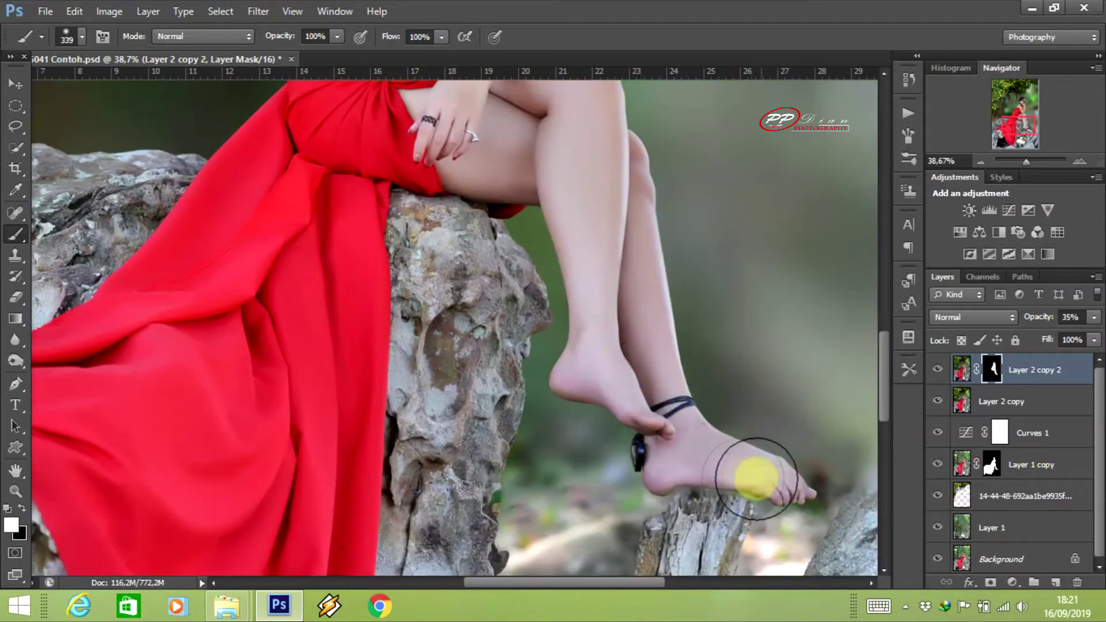
scroll(592, 369, down, 1)
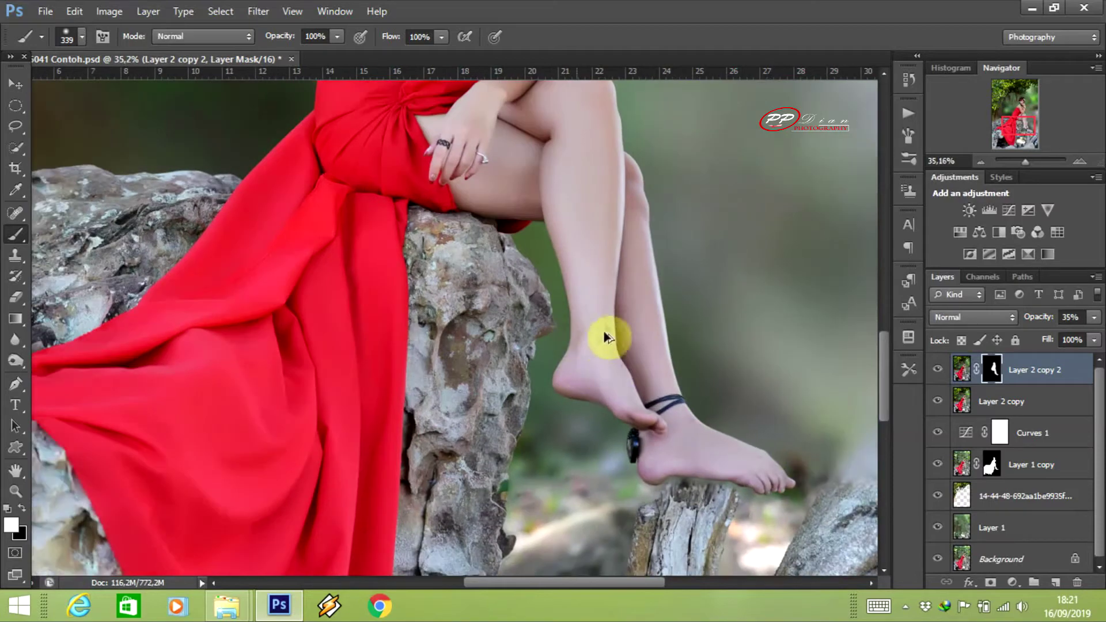
scroll(610, 335, down, 1)
scroll(625, 334, down, 1)
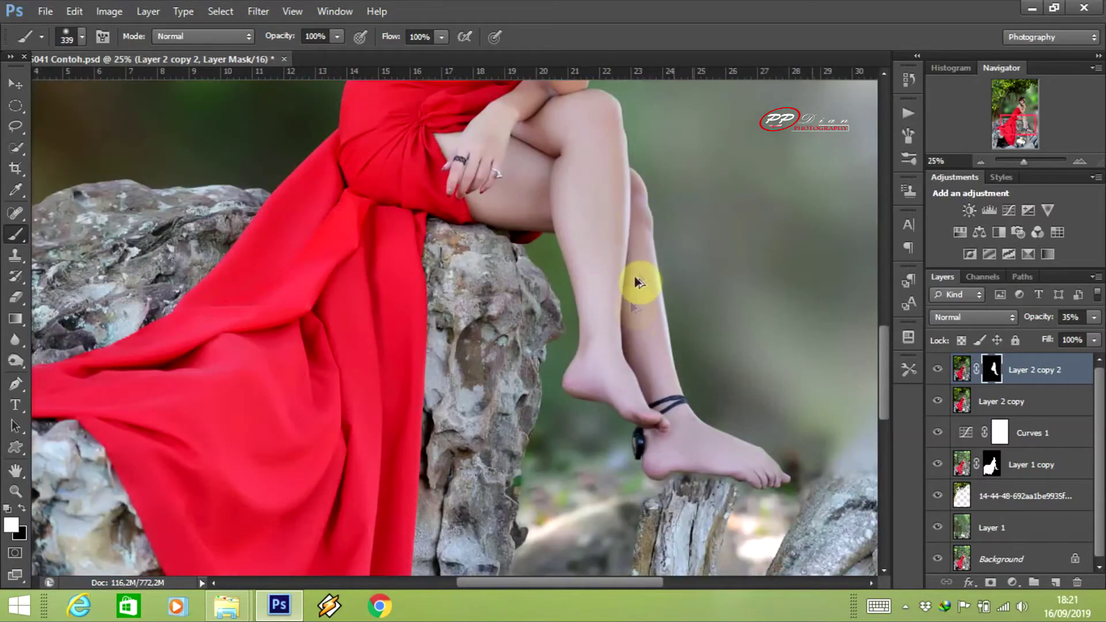
scroll(644, 221, up, 5)
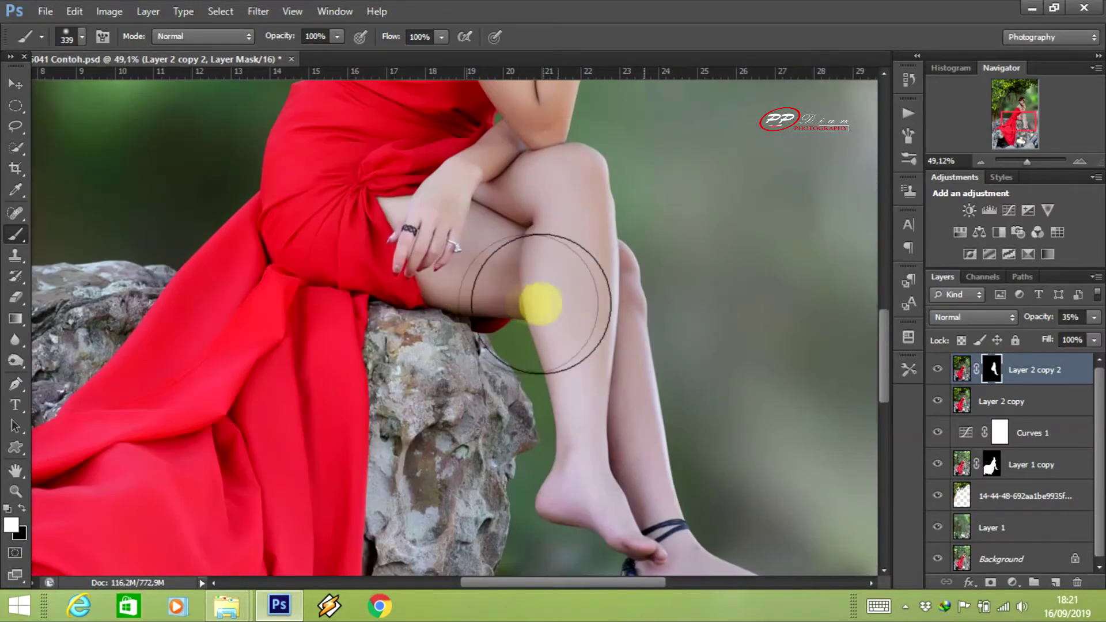
scroll(533, 296, up, 1)
scroll(519, 261, up, 1)
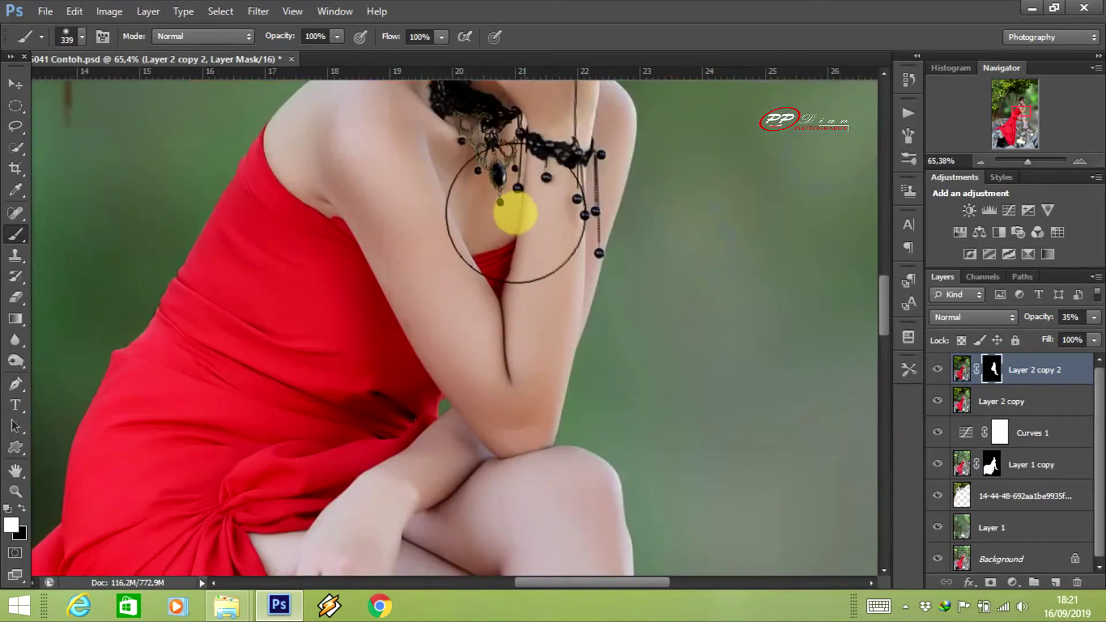
scroll(519, 209, up, 3)
scroll(507, 202, up, 1)
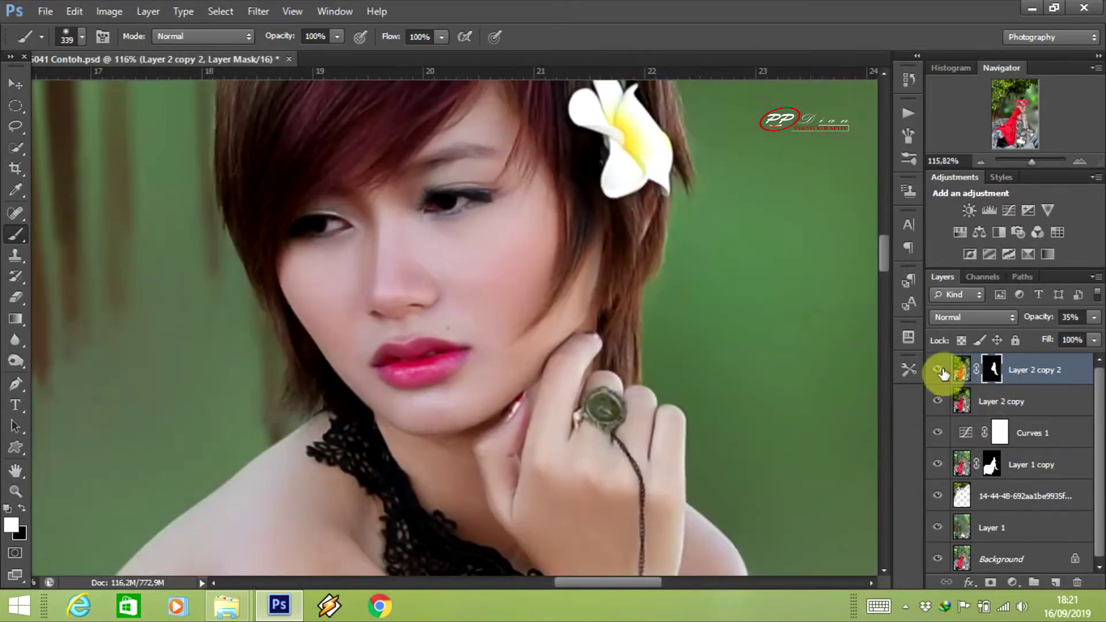
scroll(573, 321, down, 2)
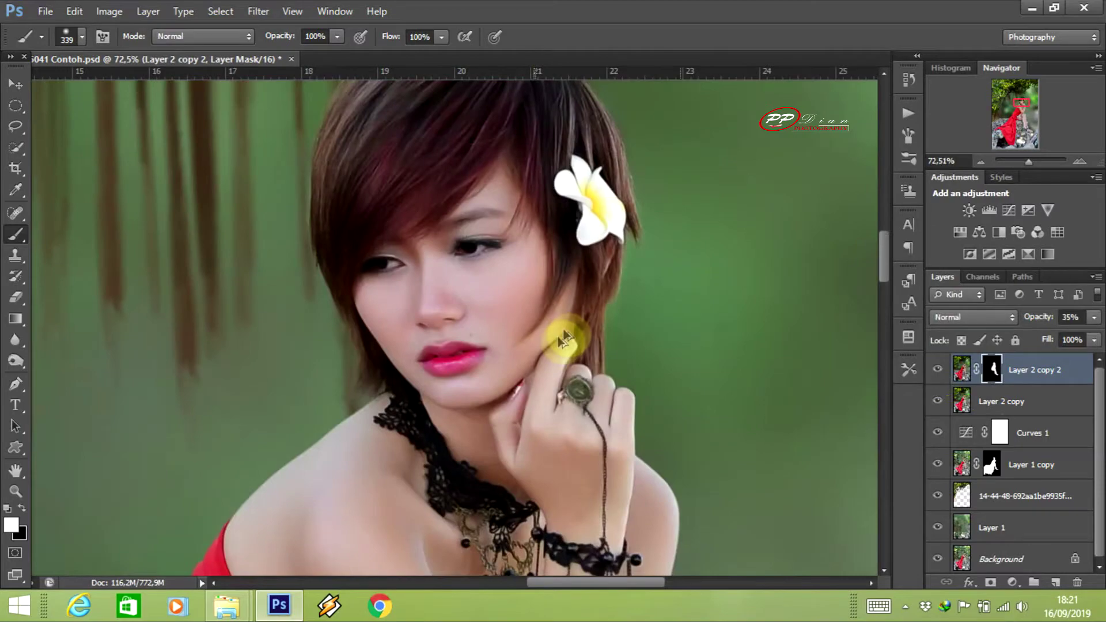
scroll(574, 342, down, 4)
scroll(573, 331, down, 2)
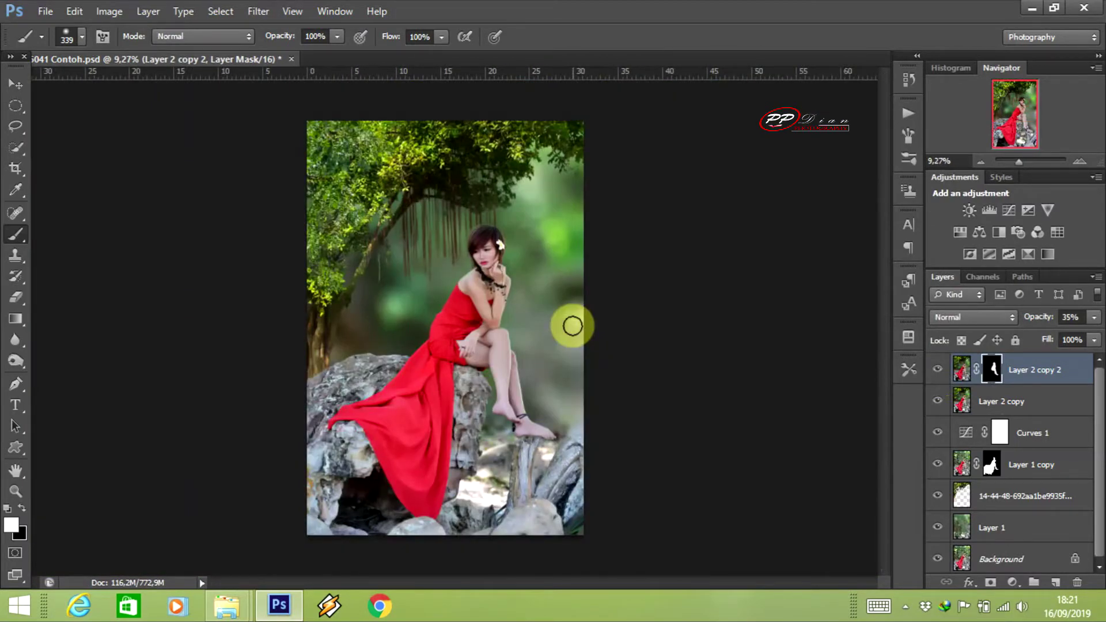
Add a new layer and paint a large soft white light glow on it
click(1059, 587)
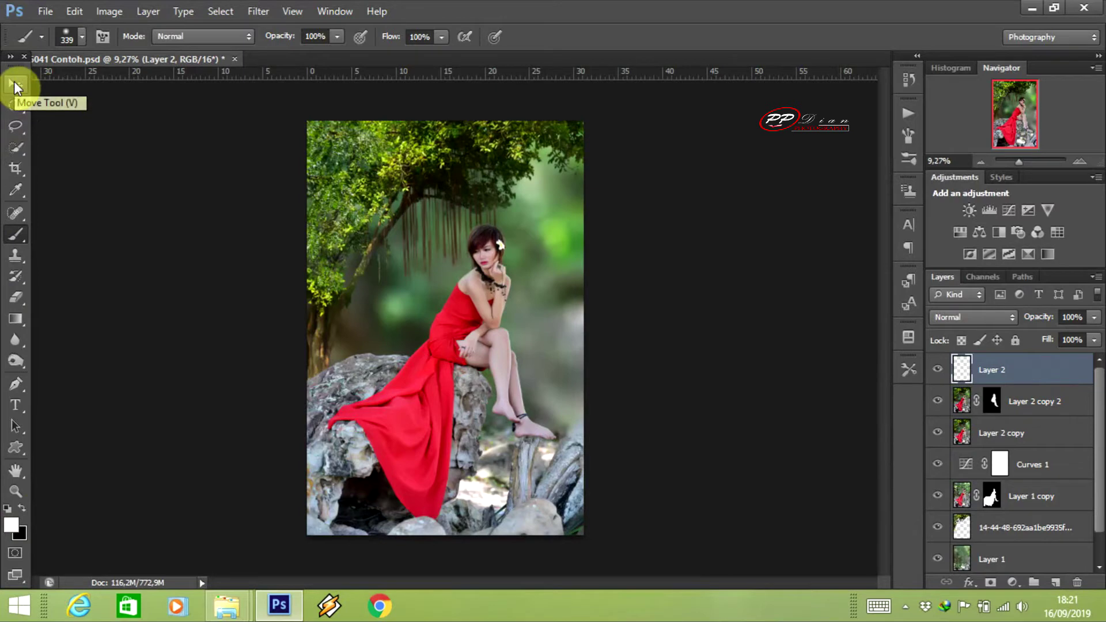
right_click(348, 186)
drag(403, 223, 511, 223)
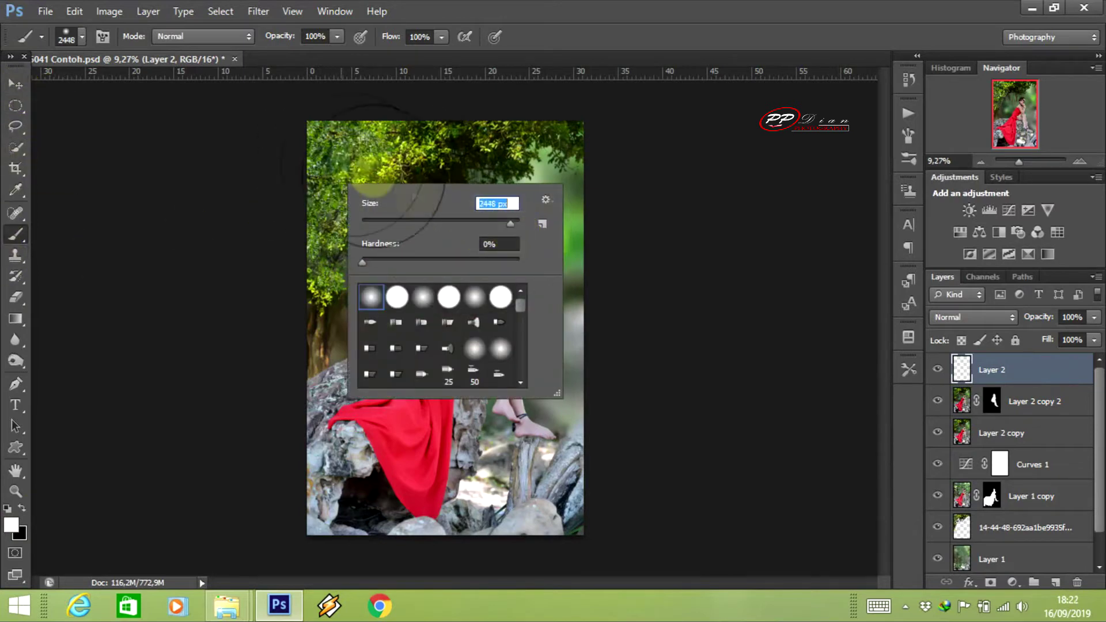
click(449, 184)
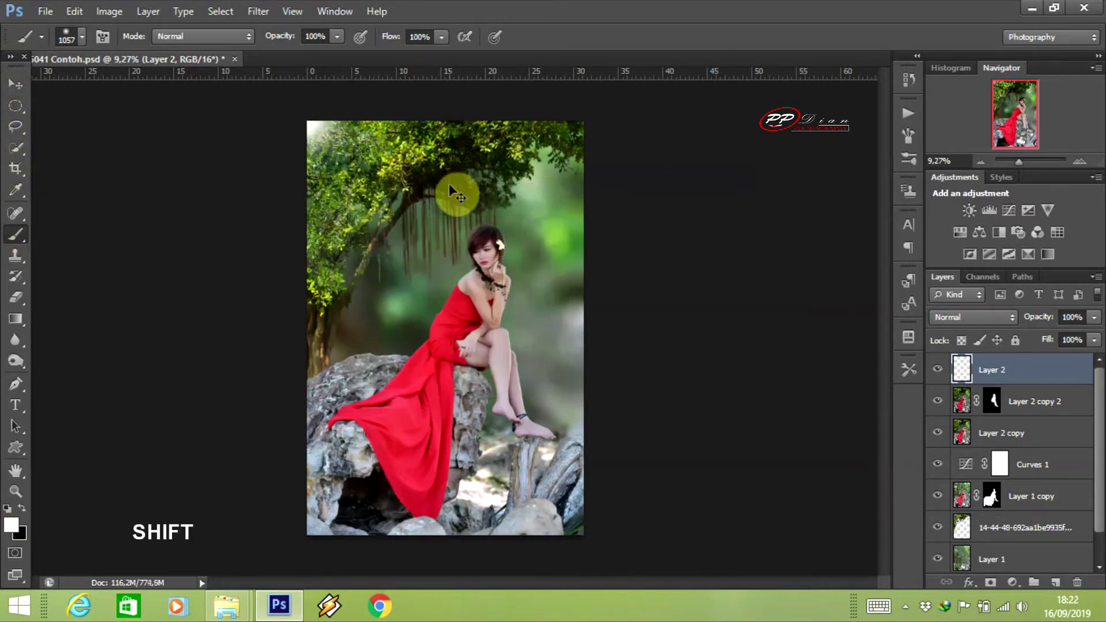
Scale the glow up over the upper image with Free Transform
key(ctrl+t)
drag(377, 193, 508, 322)
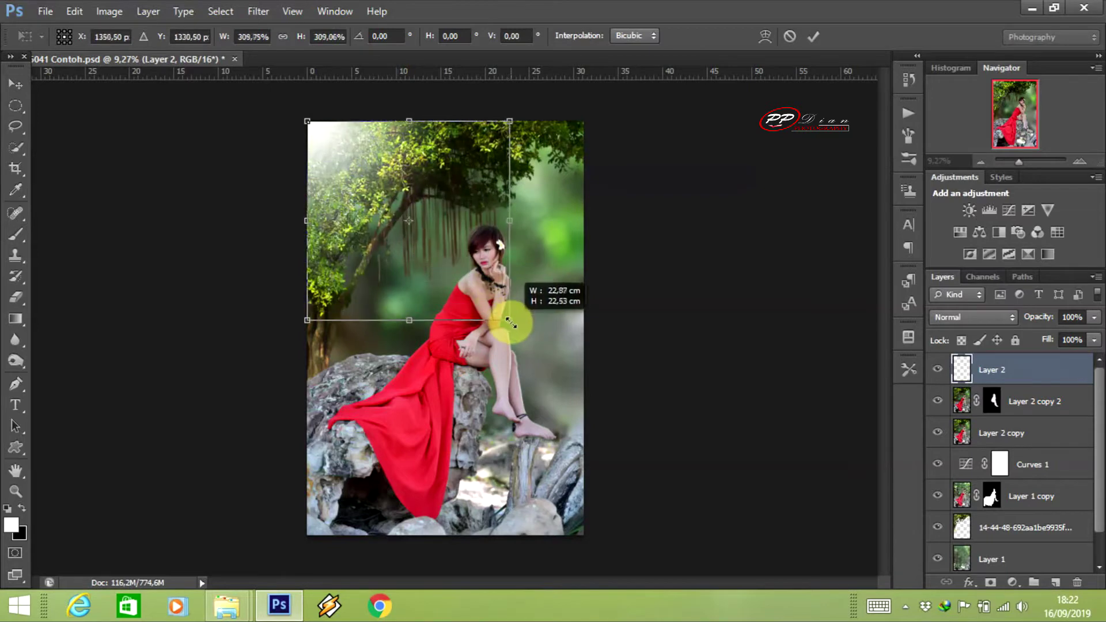
drag(508, 321, 543, 345)
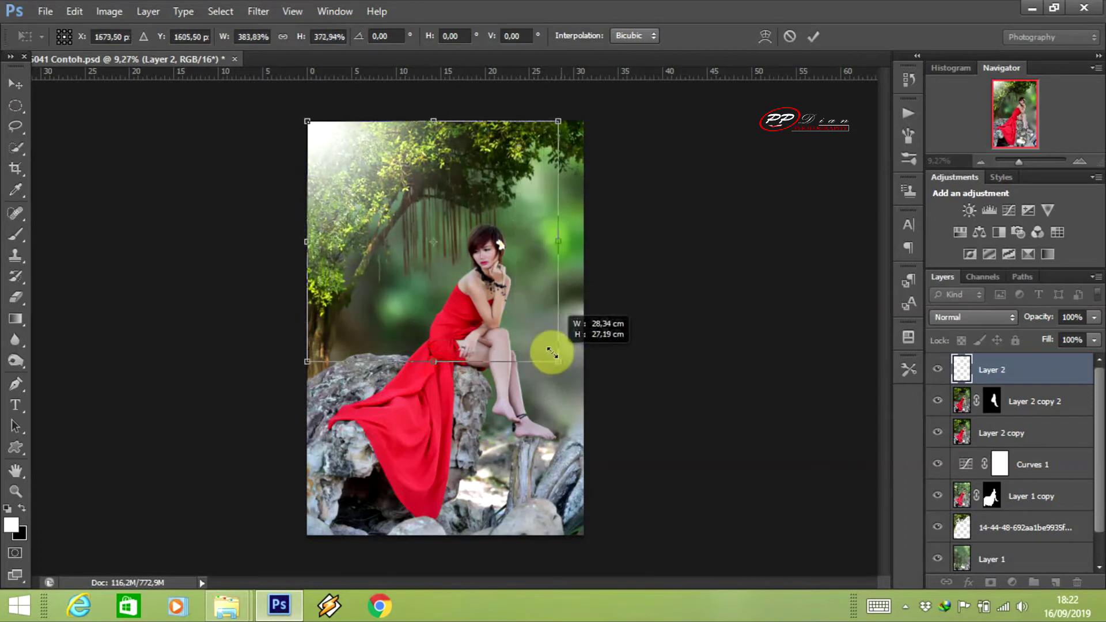
click(813, 37)
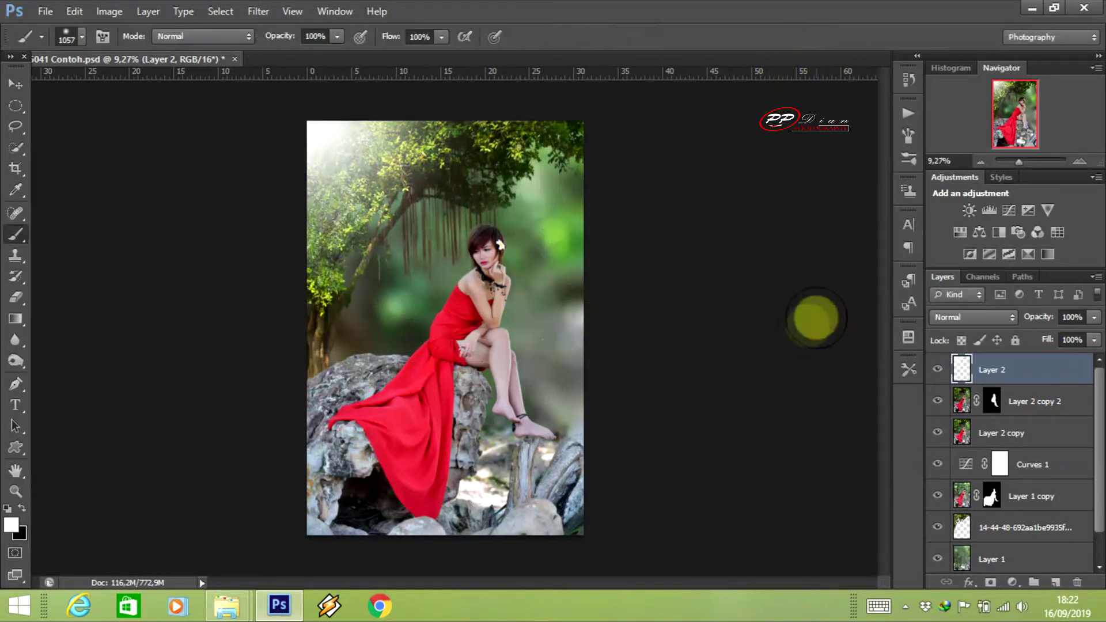
Set Layer 2 to Soft Light blend mode and toggle it to compare
click(995, 316)
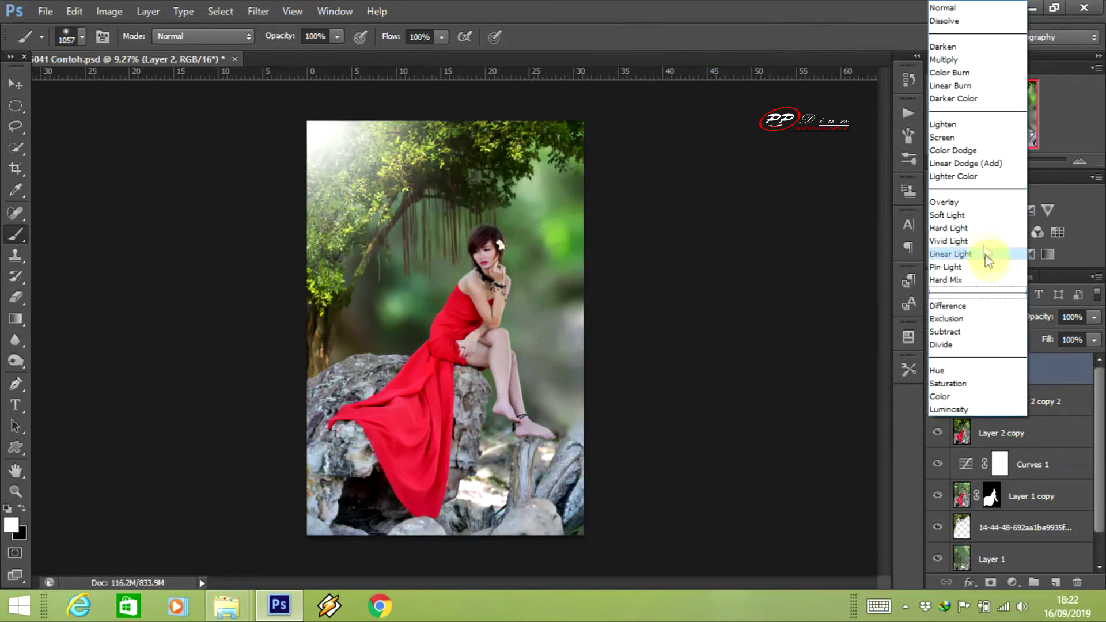
click(984, 214)
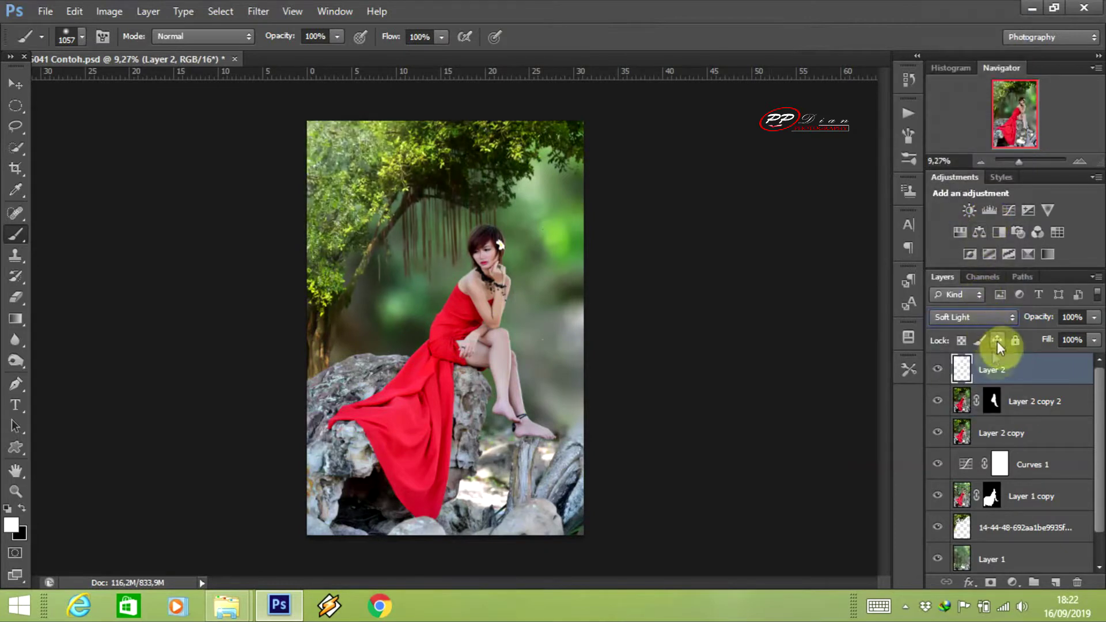
click(938, 370)
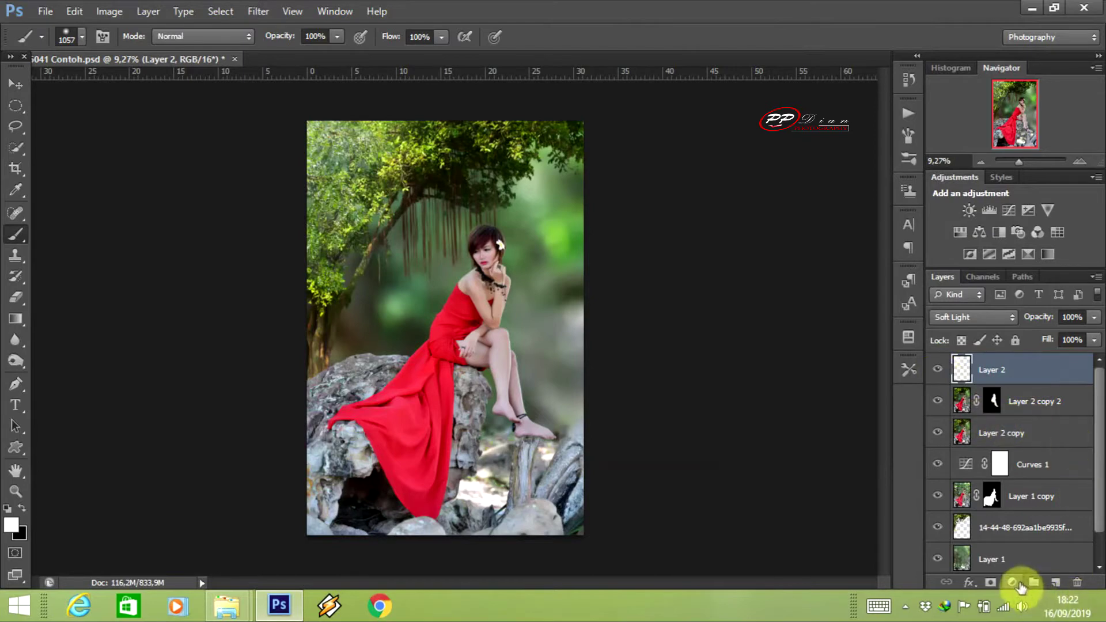
Add a Curves layer pulling the top-right point down to darken the image
click(1014, 583)
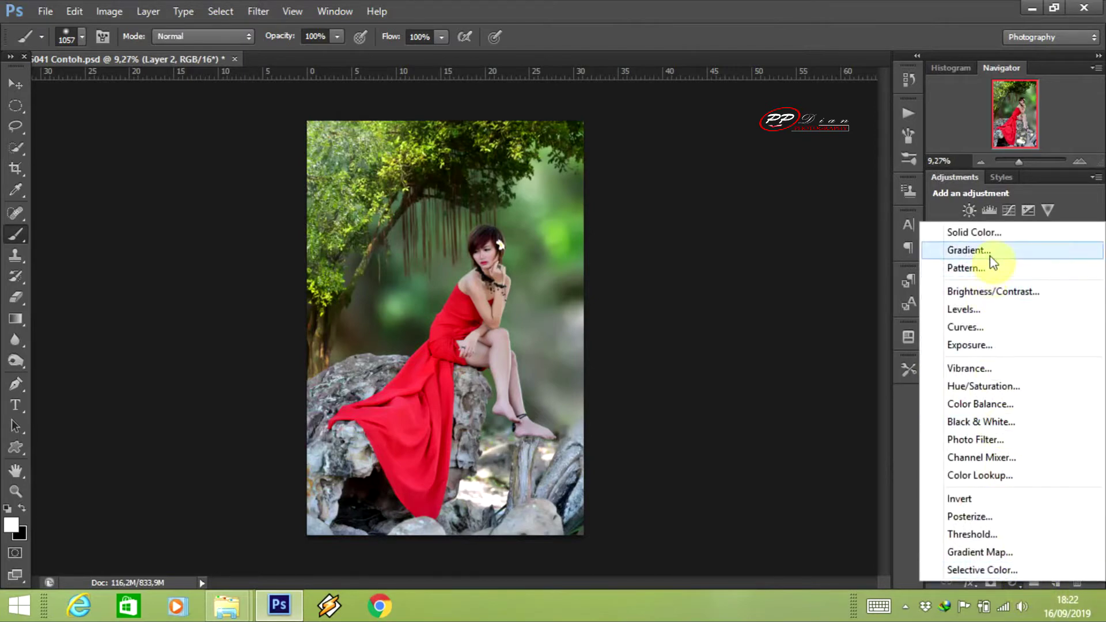
click(998, 327)
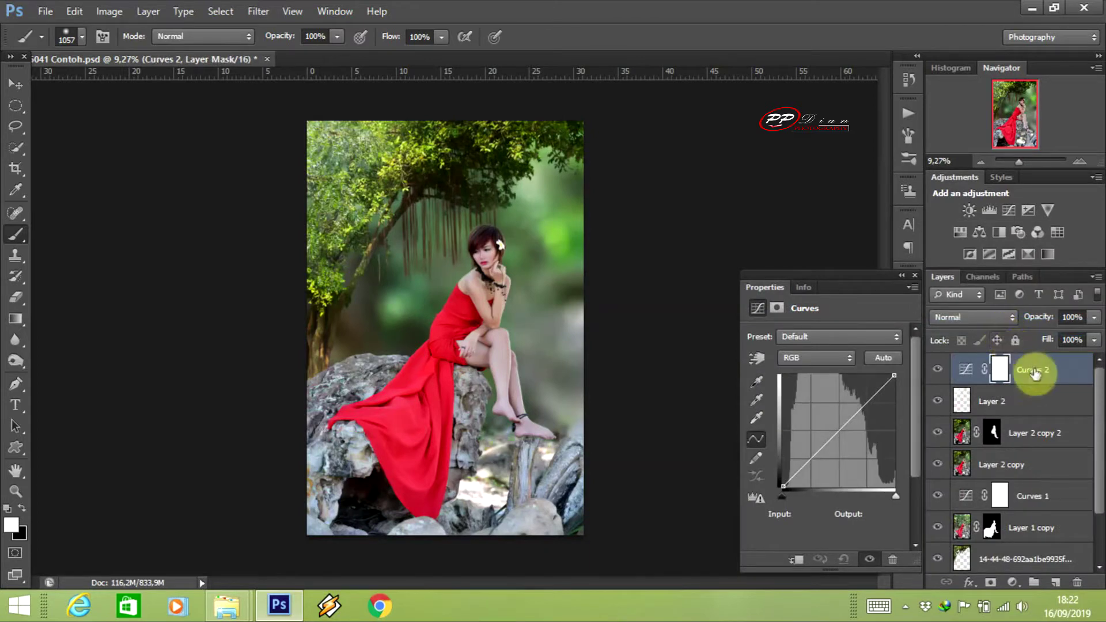
drag(894, 375, 940, 466)
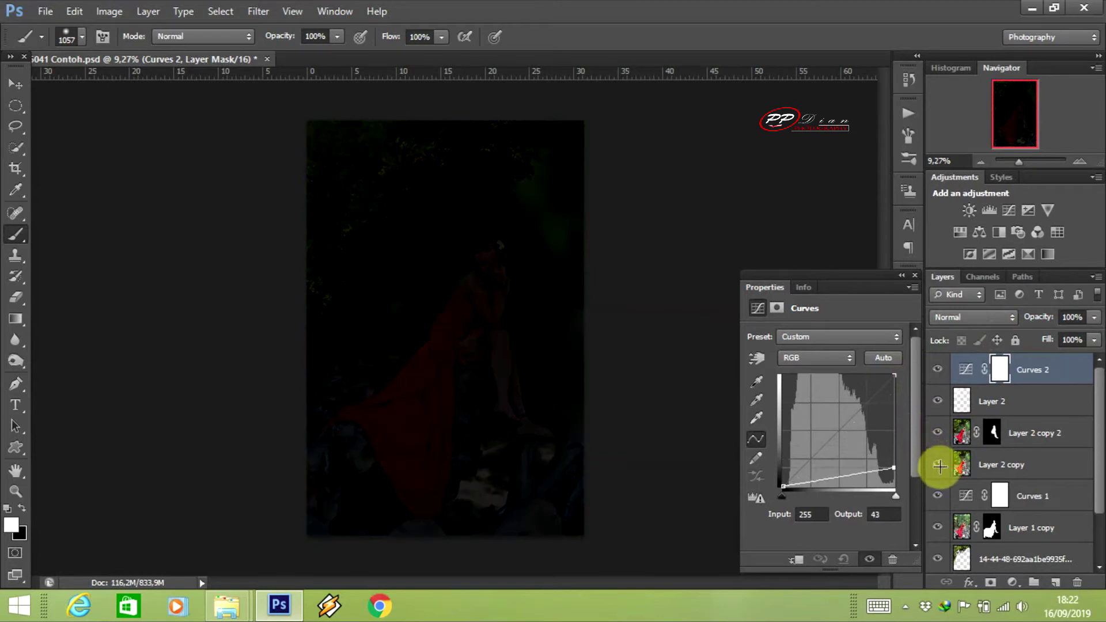
drag(941, 466, 939, 458)
click(902, 276)
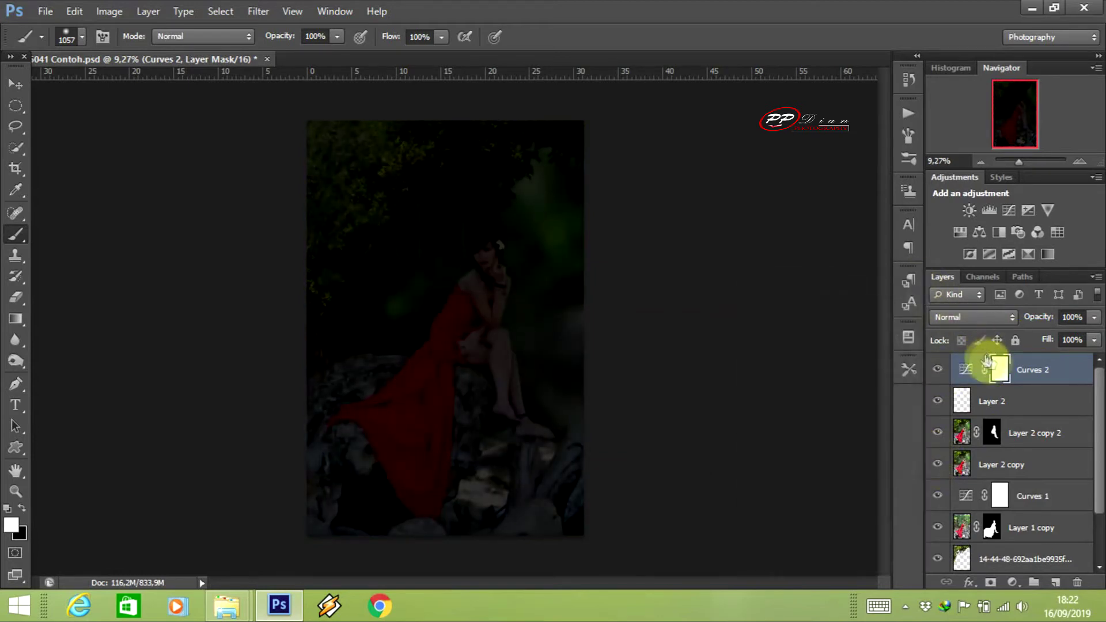
Paint the Curves mask black with a large low-flow brush over the model
click(22, 508)
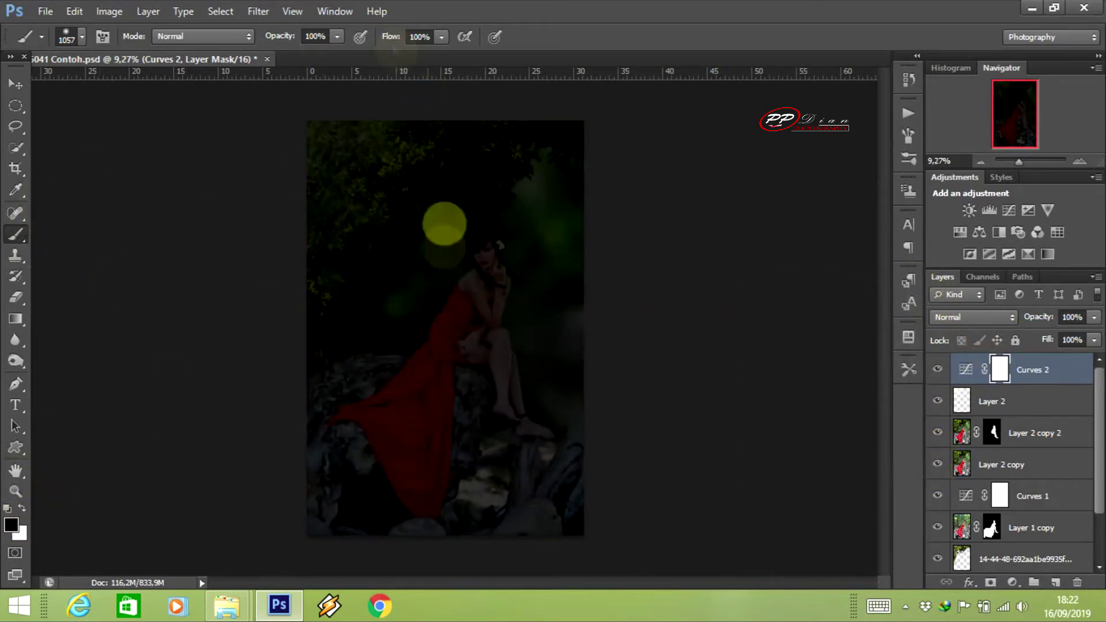
right_click(449, 248)
drag(390, 38, 372, 41)
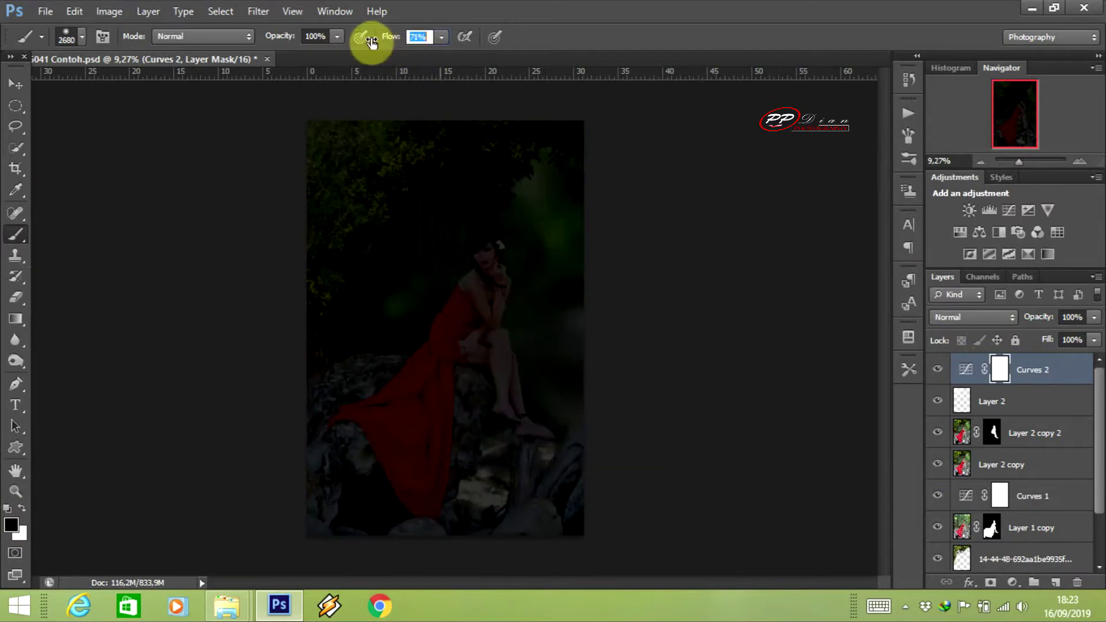
key(bracketright)
key(bracketright)
drag(430, 242, 466, 360)
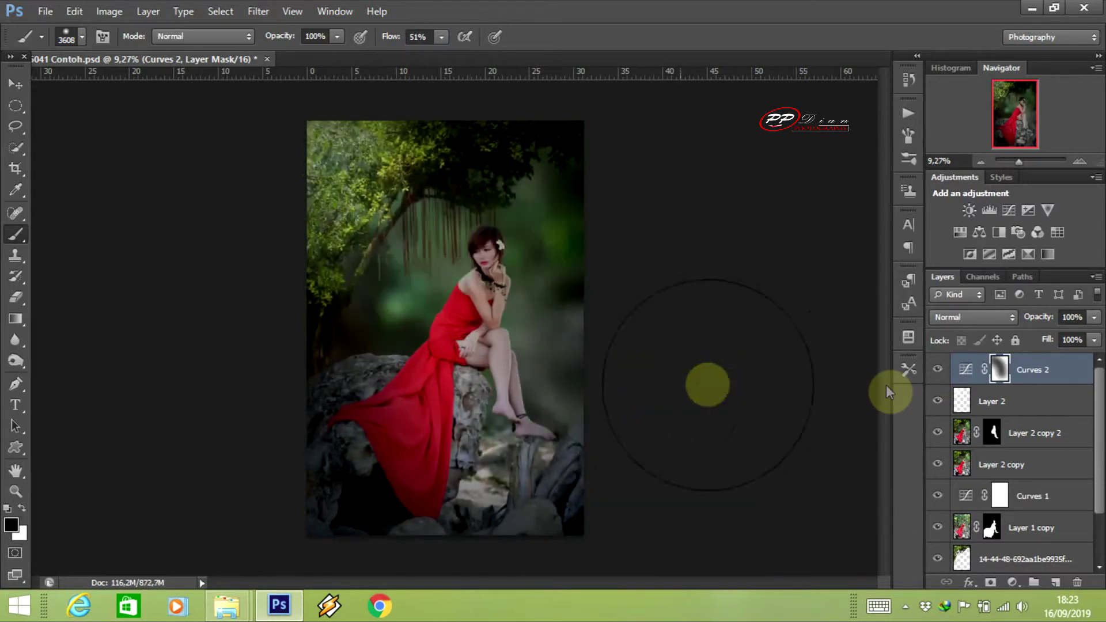
Lower Curves 2 to 61% opacity and toggle it to compare
drag(1040, 324, 1027, 322)
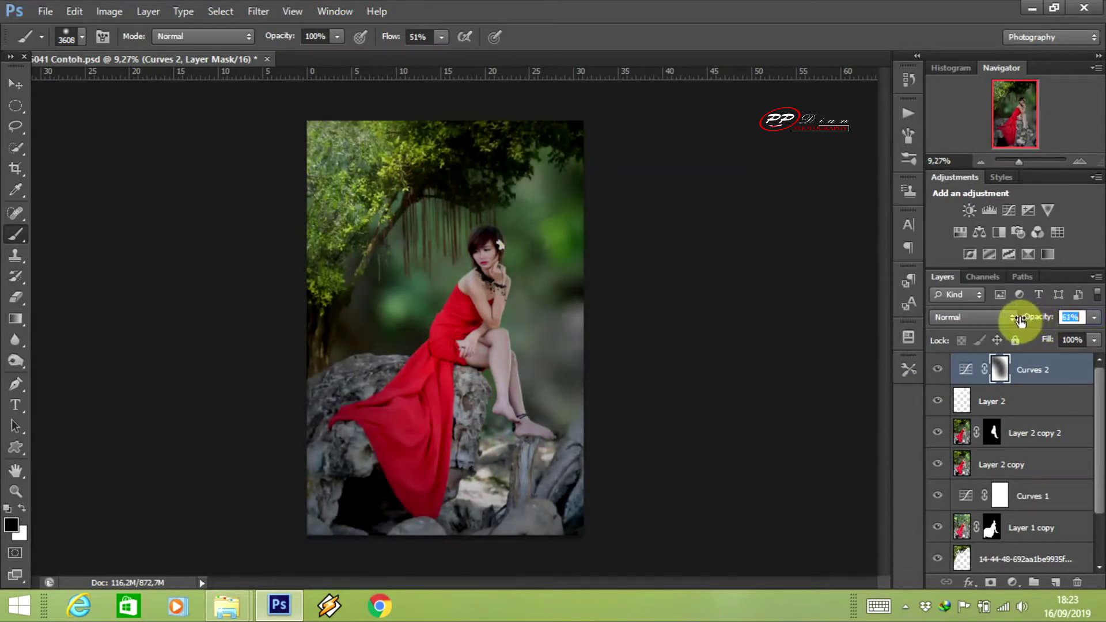
click(948, 368)
click(948, 368)
click(947, 369)
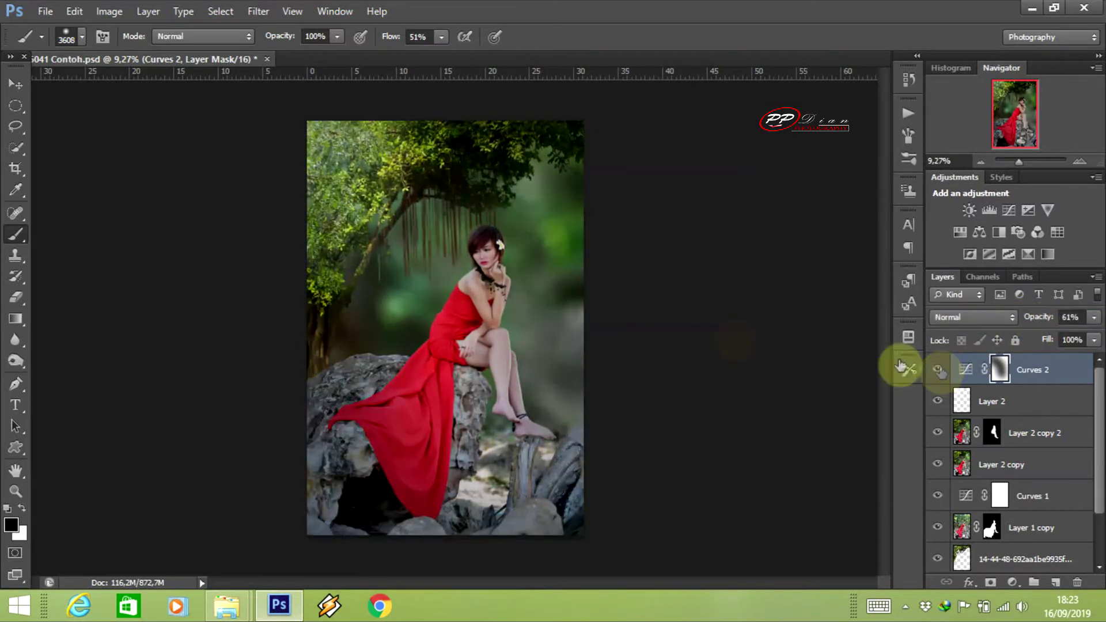
drag(459, 311, 427, 321)
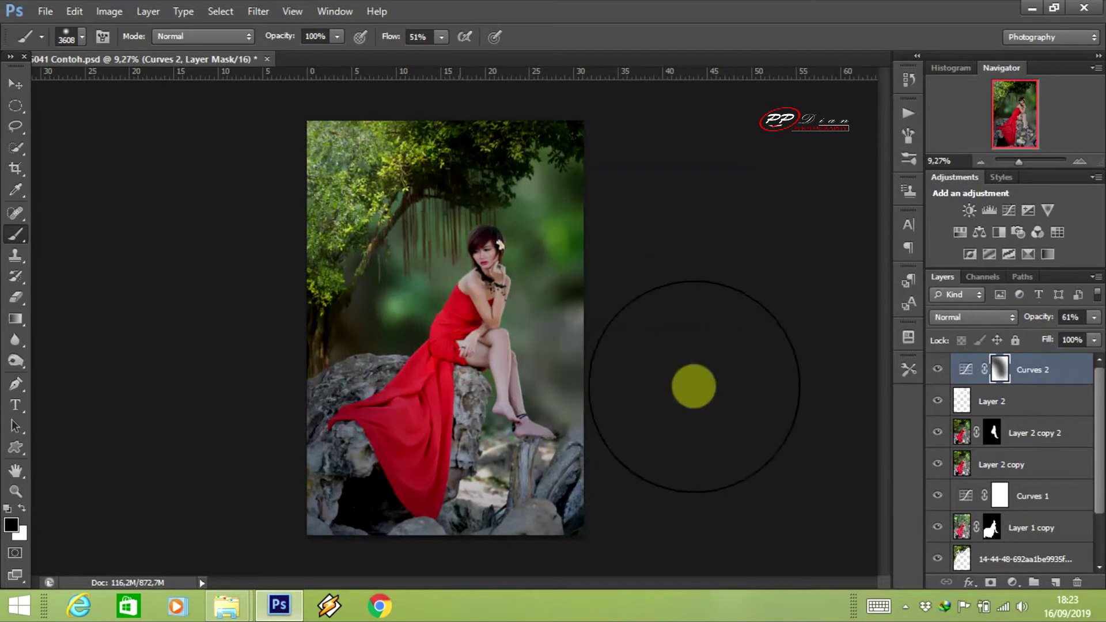
click(938, 374)
click(938, 373)
click(938, 373)
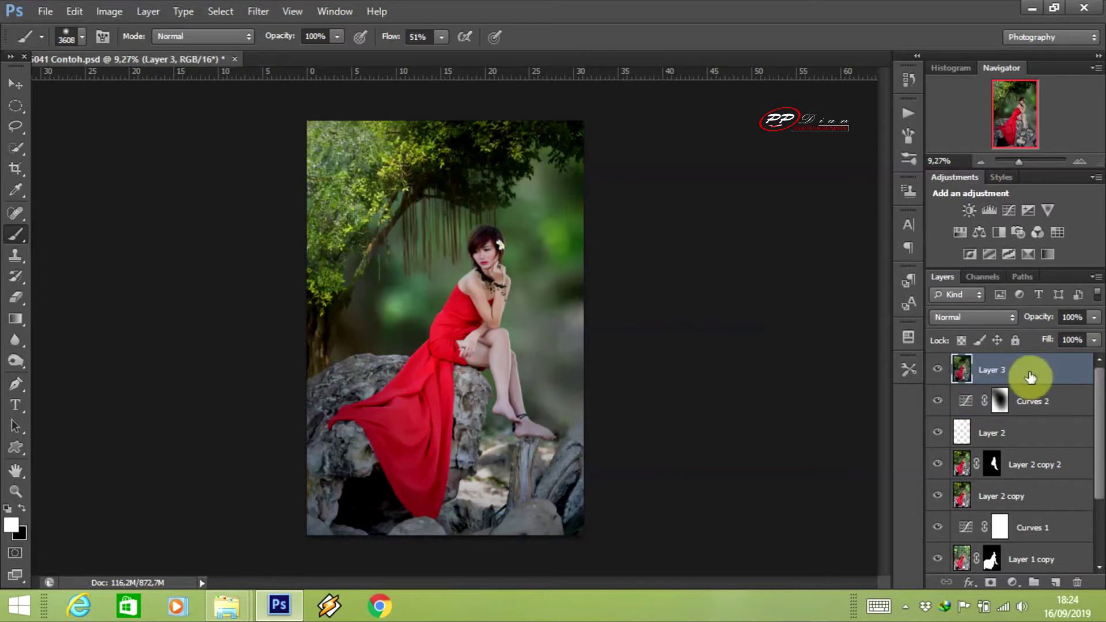
Duplicate Layer 3 and paste the Blue channel in as a new Layer 4
key(ctrl+j)
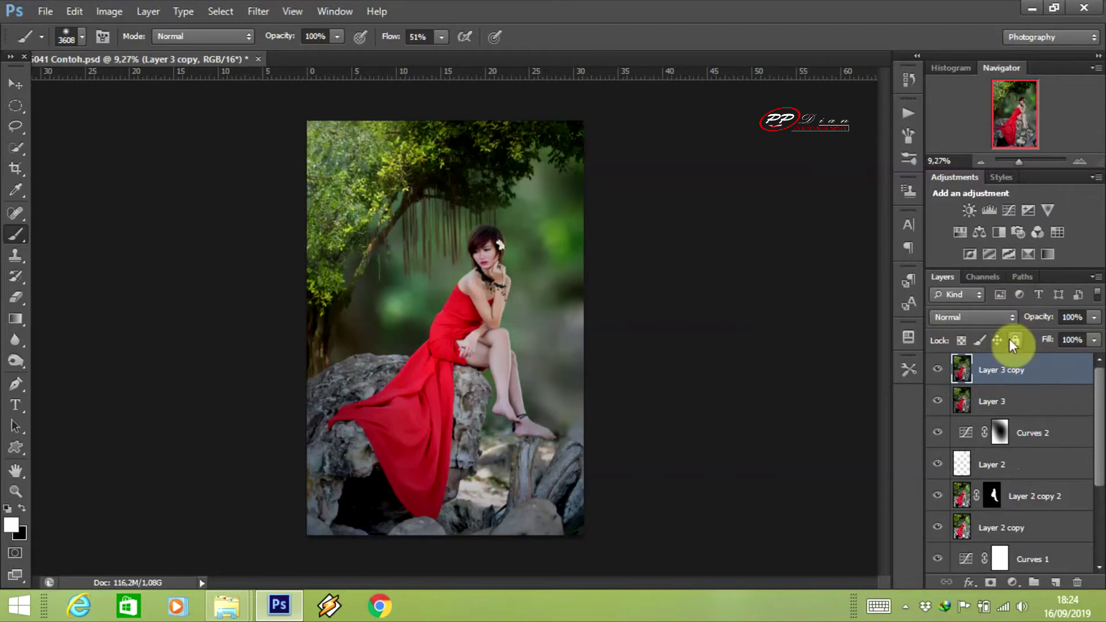
click(980, 276)
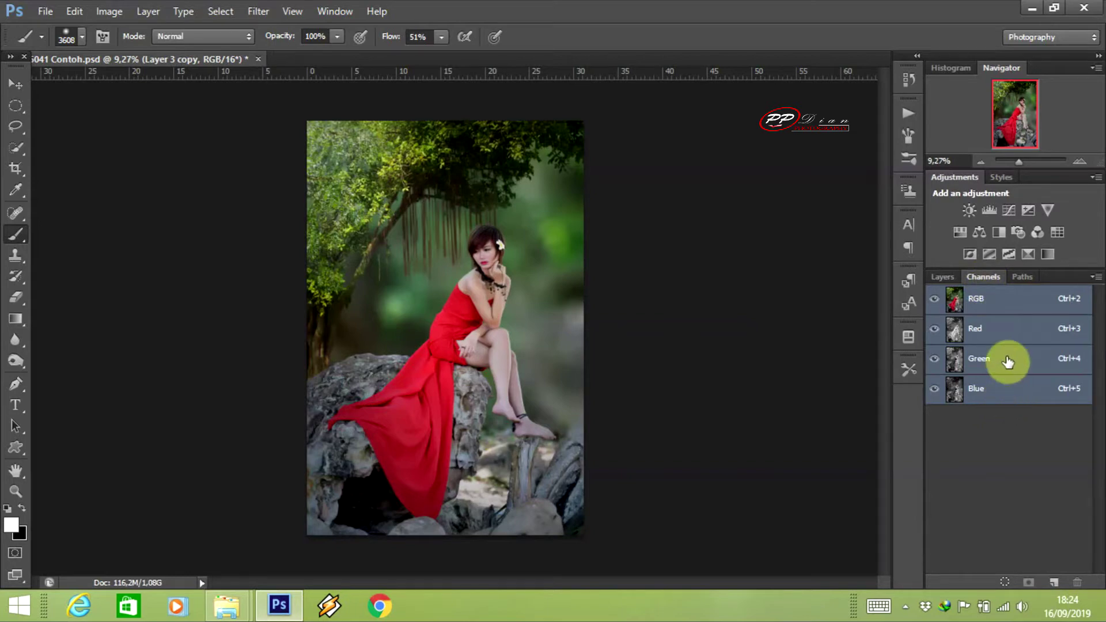
click(1007, 391)
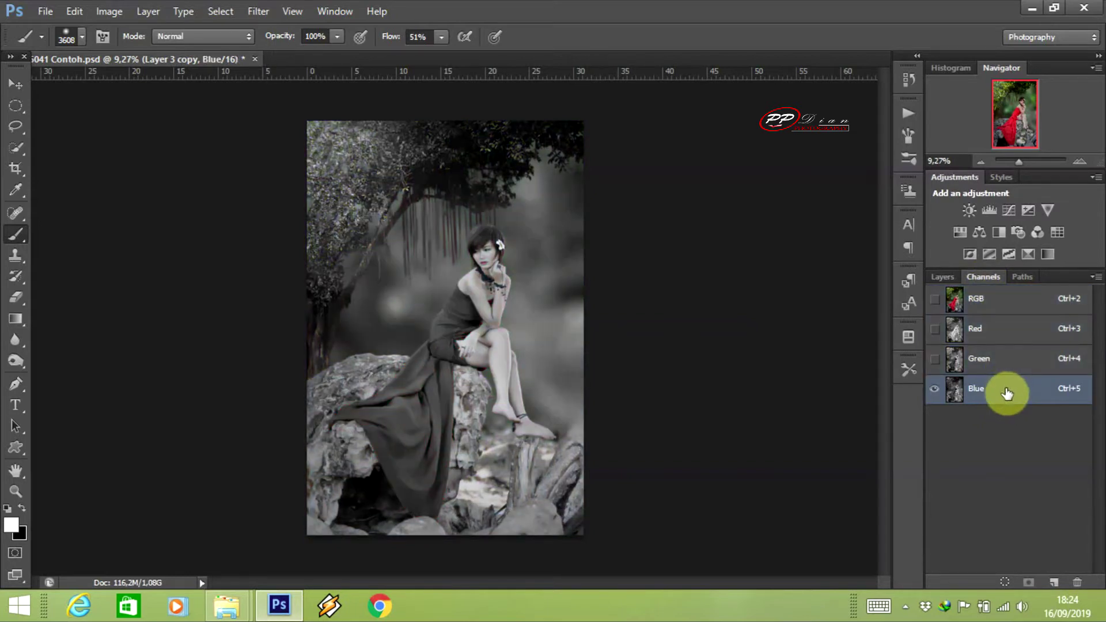
key(ctrl+a)
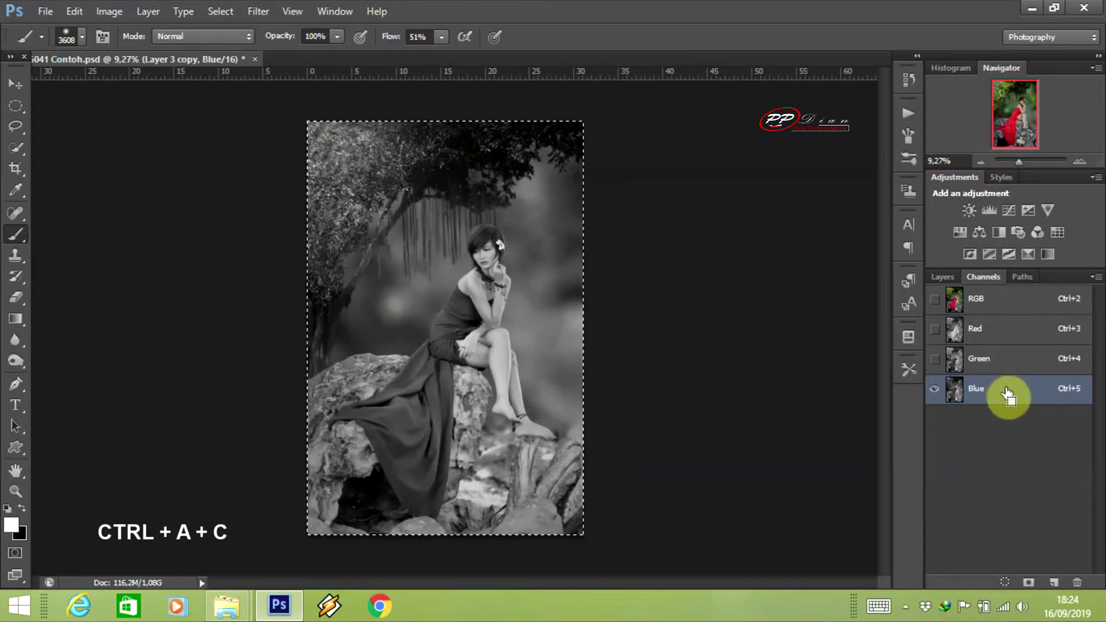
click(1008, 303)
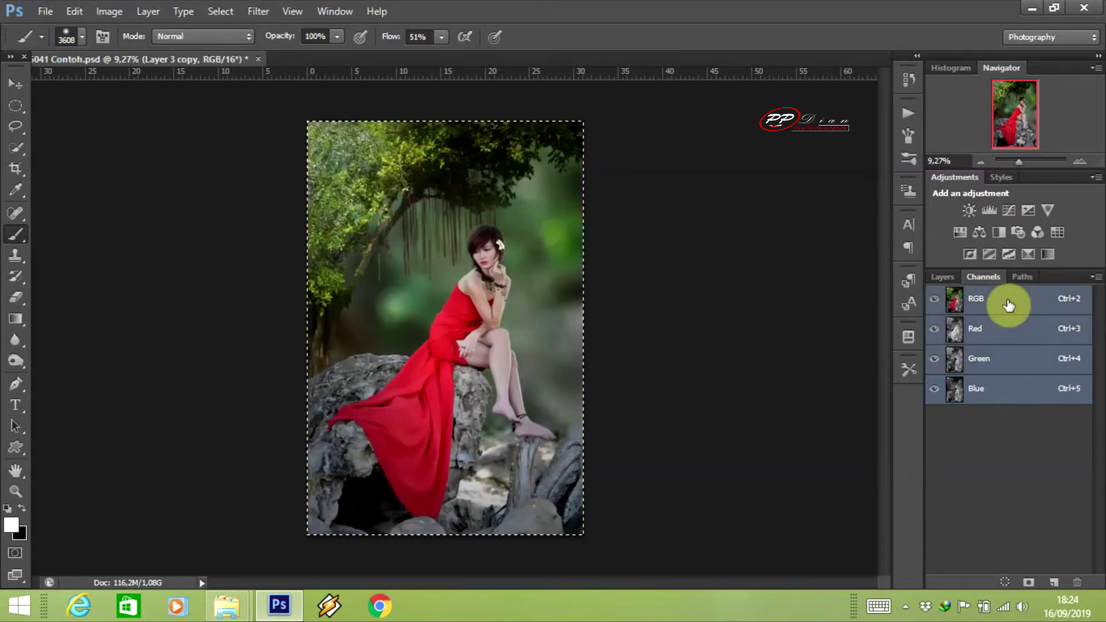
key(ctrl+v)
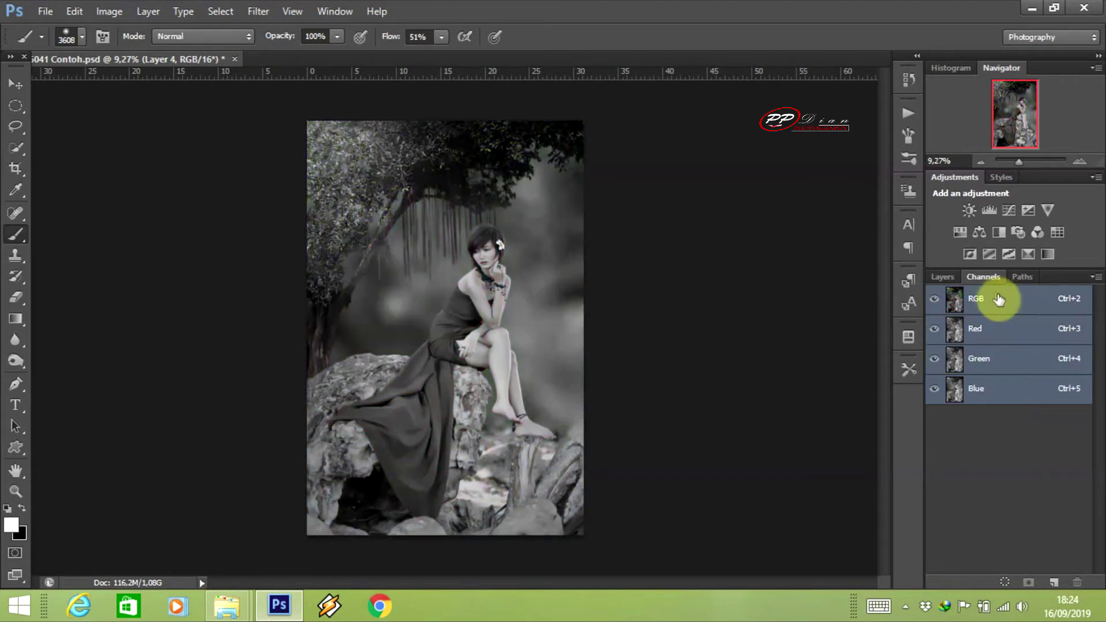
click(945, 277)
Set Layer 4 to Multiply at about 10% opacity, then stamp everything into Layer 5
click(998, 323)
click(972, 61)
drag(1037, 320, 892, 340)
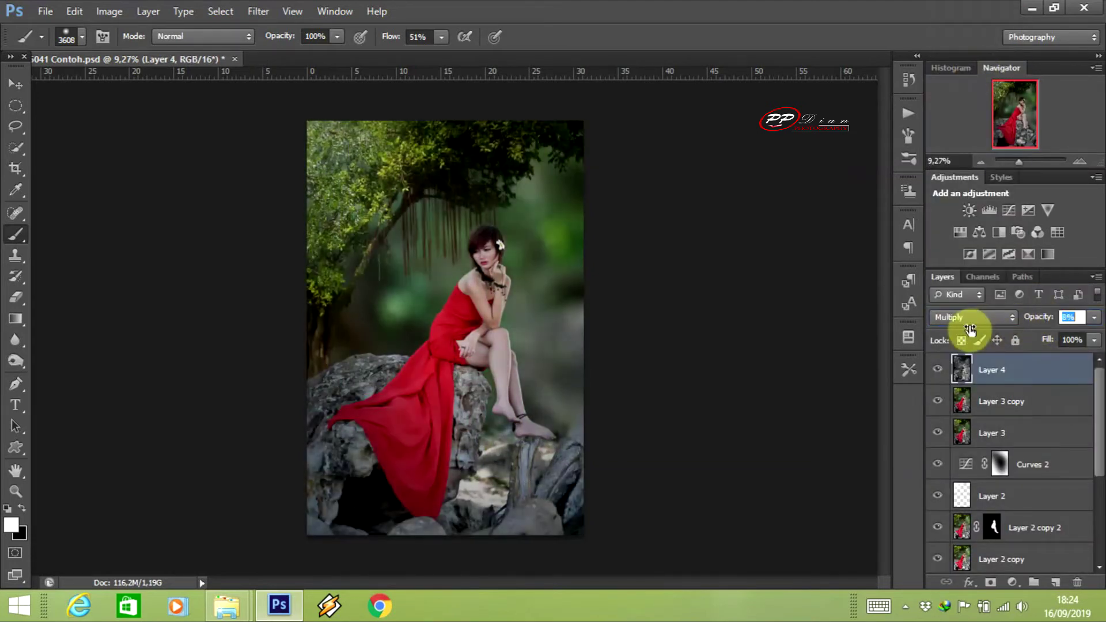
drag(892, 340, 901, 341)
click(938, 371)
click(938, 372)
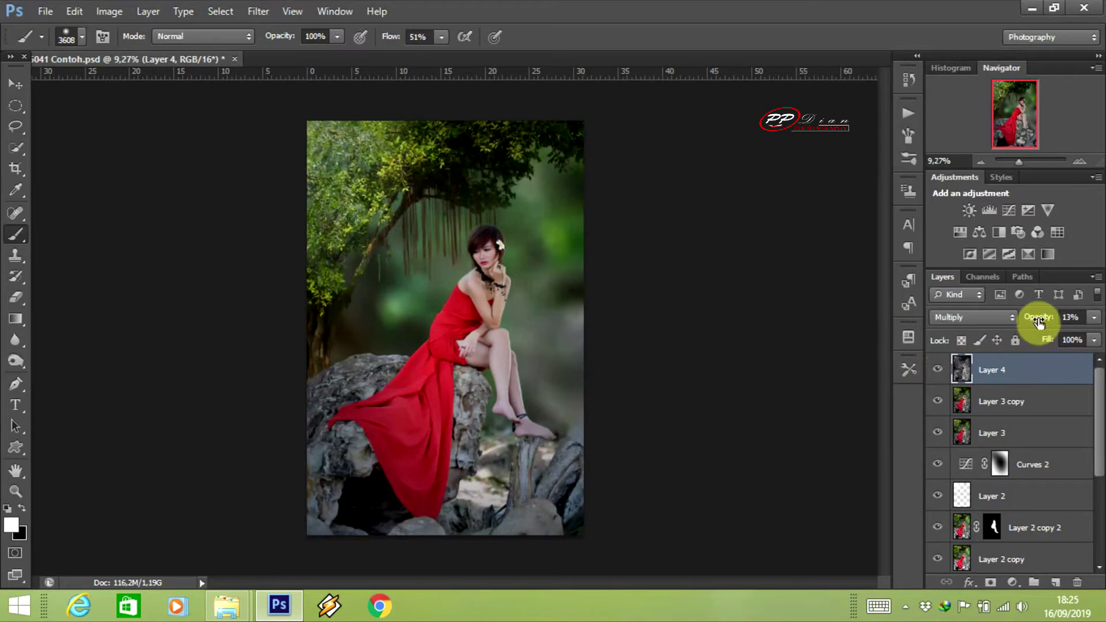
key(ctrl+shift+alt+e)
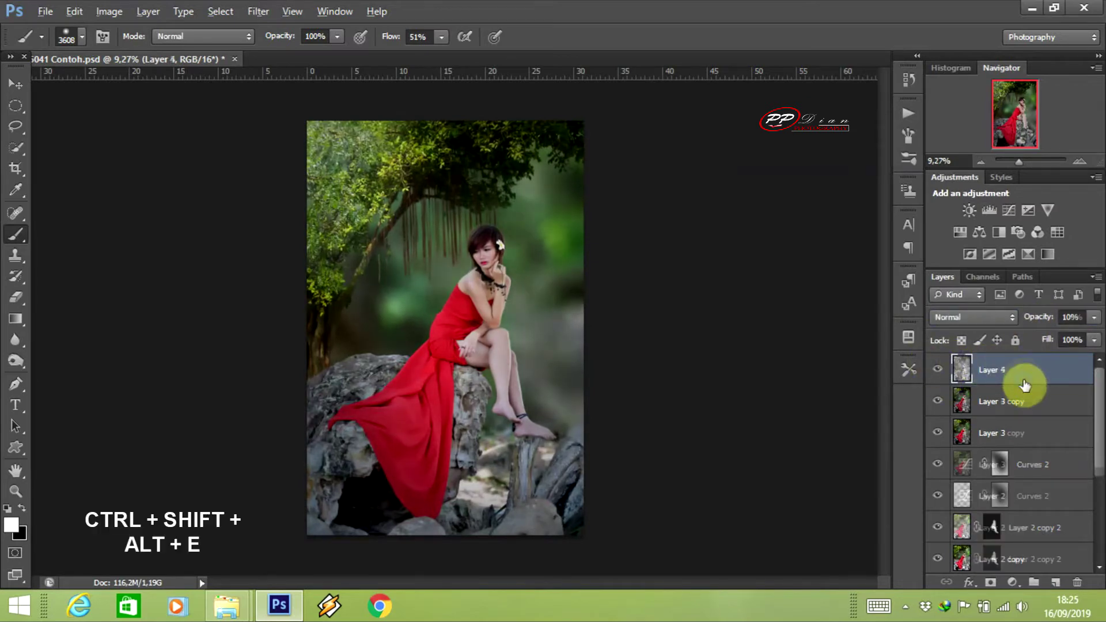
Brighten with a Curves 3 layer (input 209 to 255, lifted midtones) and merge it into Layer 5
click(1012, 583)
click(990, 332)
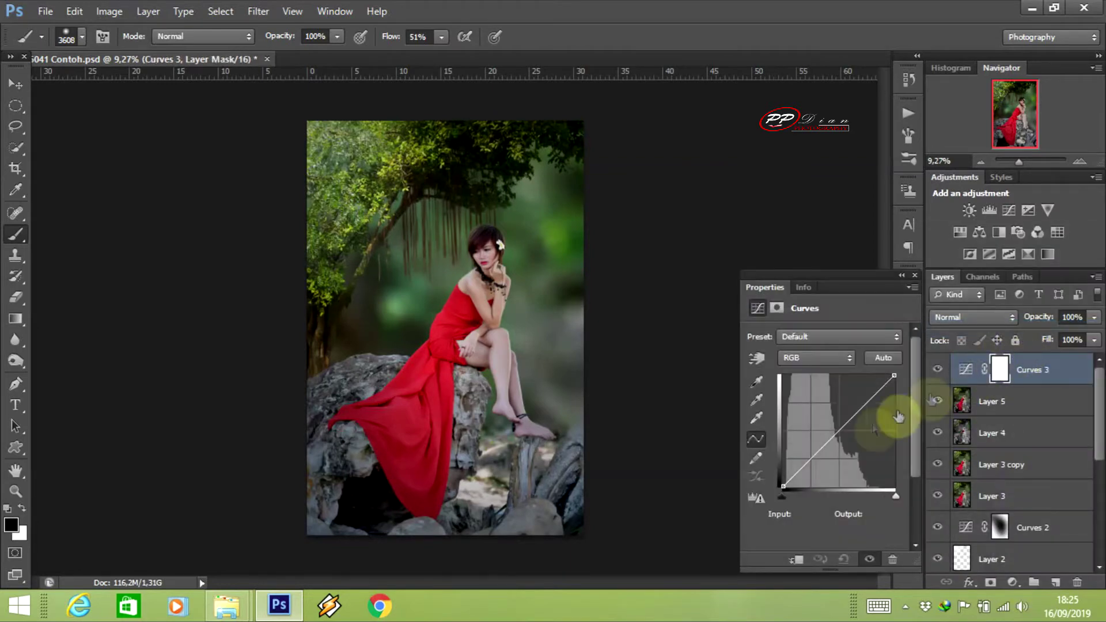
drag(894, 375, 877, 367)
click(836, 427)
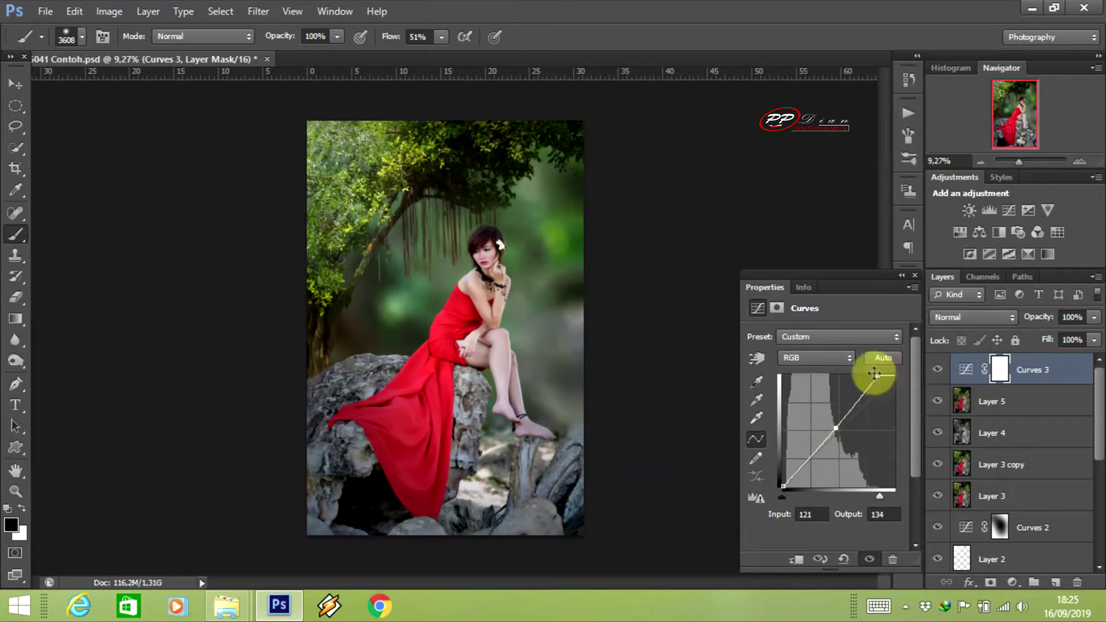
click(915, 275)
click(938, 370)
click(938, 370)
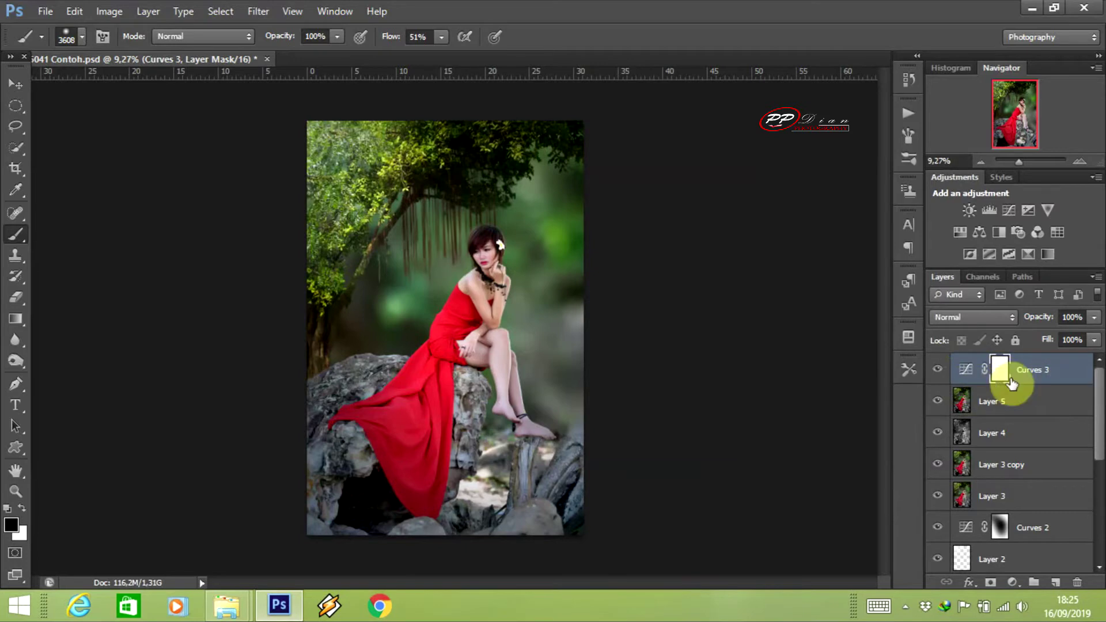
click(1093, 277)
click(985, 469)
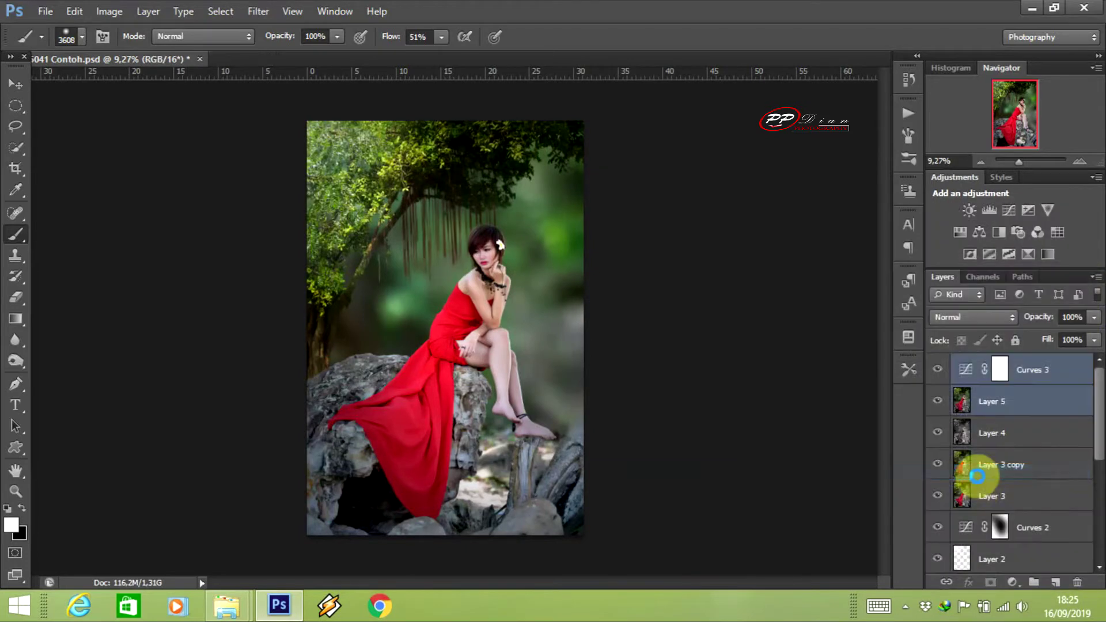
Apply a Flood 2 water reflection with horizon 73 and ripple size 88
key(v)
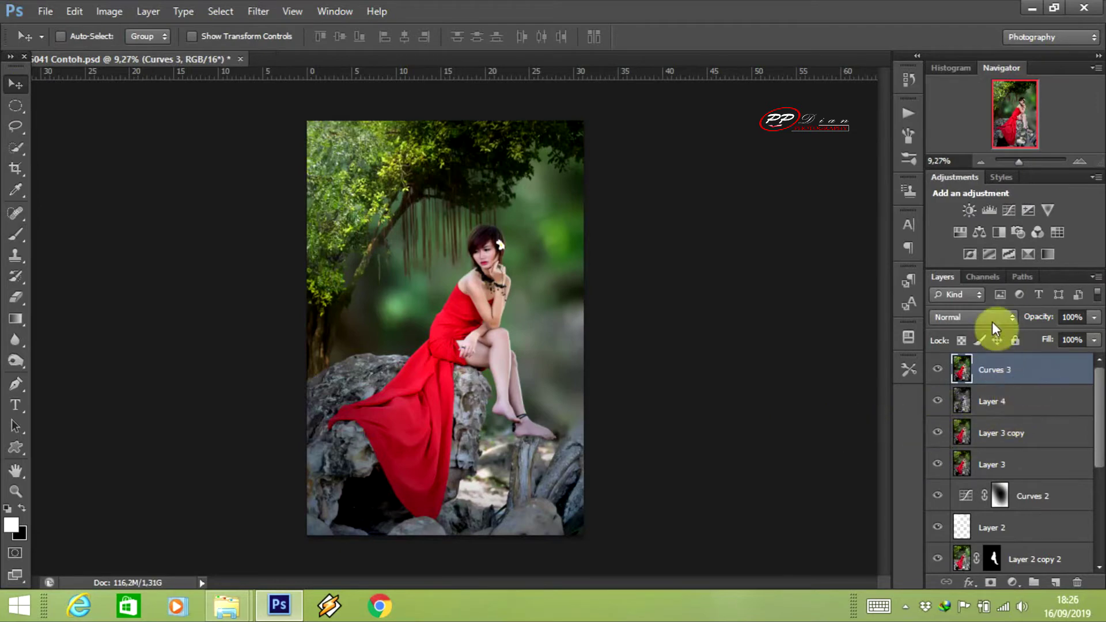
click(258, 11)
click(280, 25)
drag(317, 48, 318, 48)
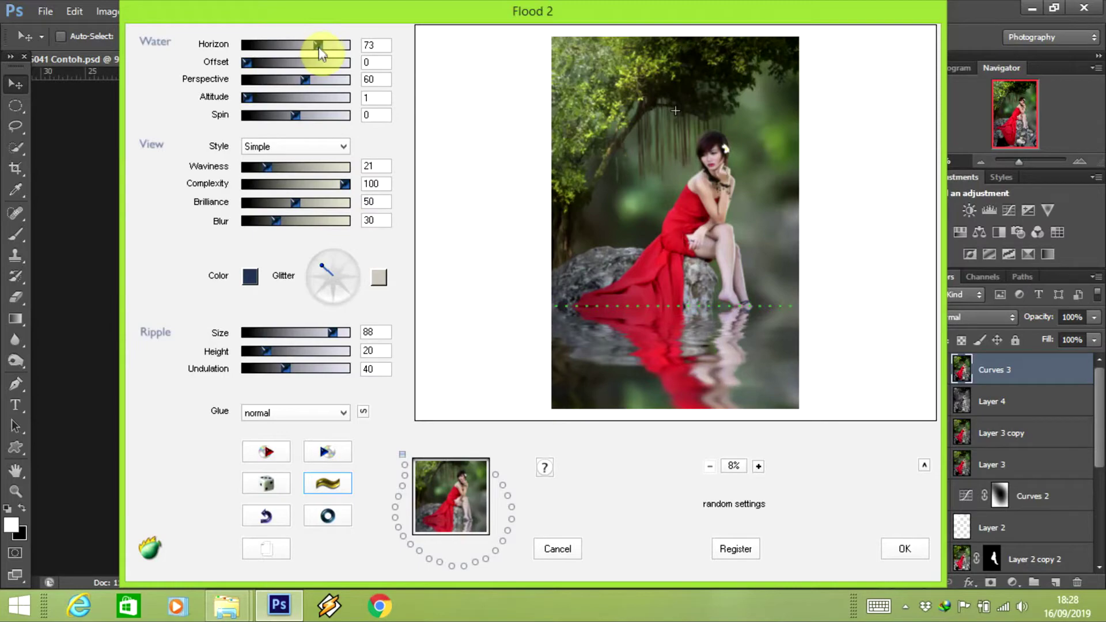
click(901, 547)
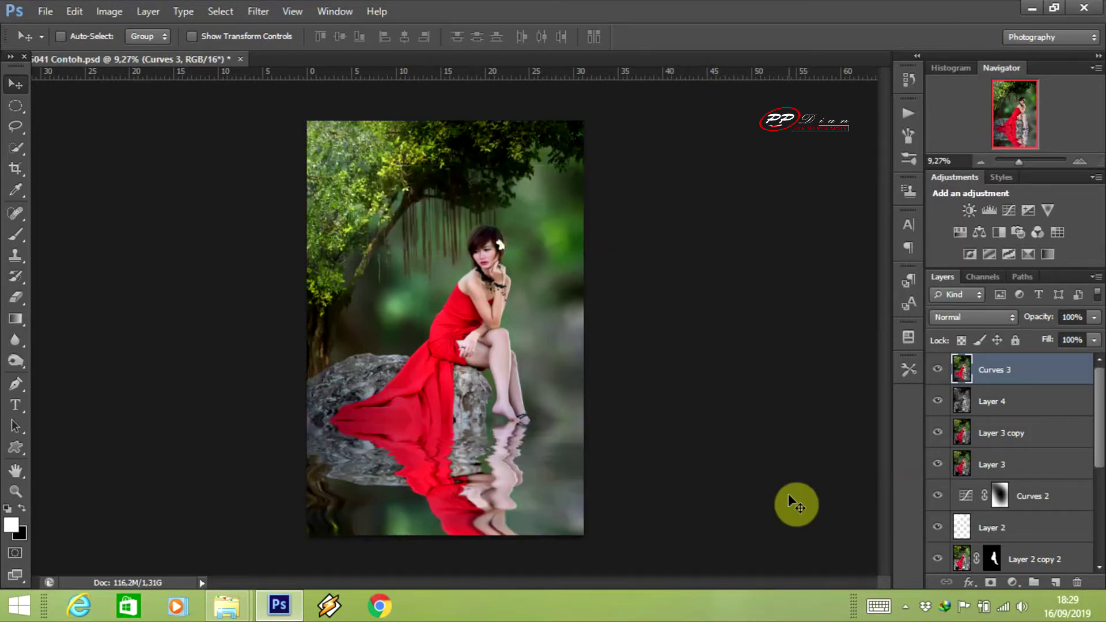
Add a new layer and draw a black reflected gradient band across the waterline
scroll(518, 424, up, 3)
scroll(538, 465, up, 5)
scroll(553, 458, up, 3)
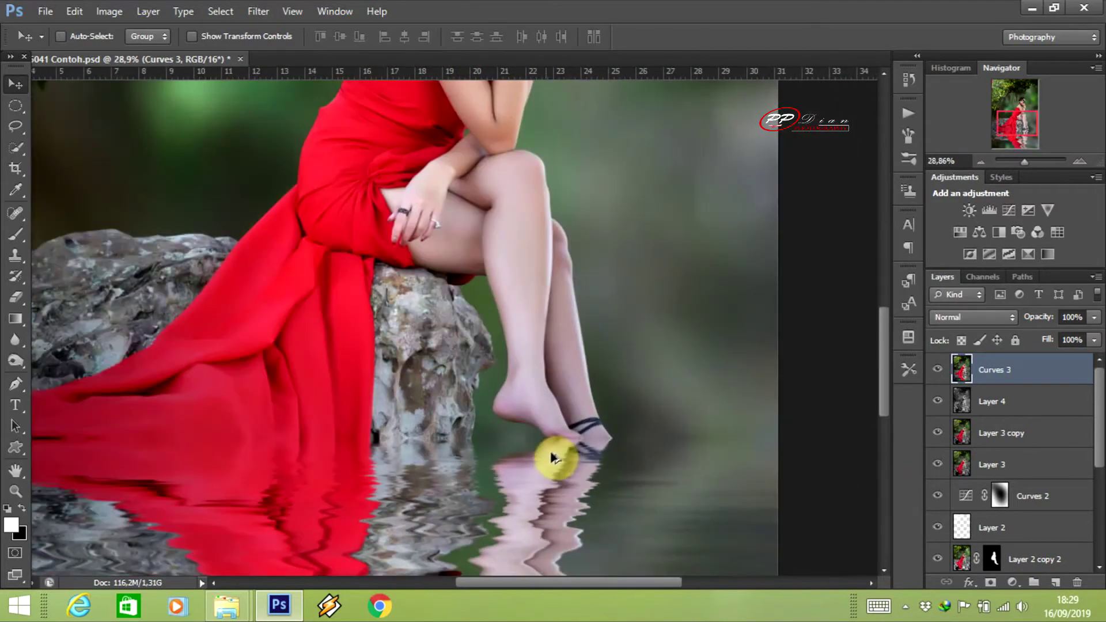
scroll(554, 458, down, 2)
click(1055, 581)
click(22, 508)
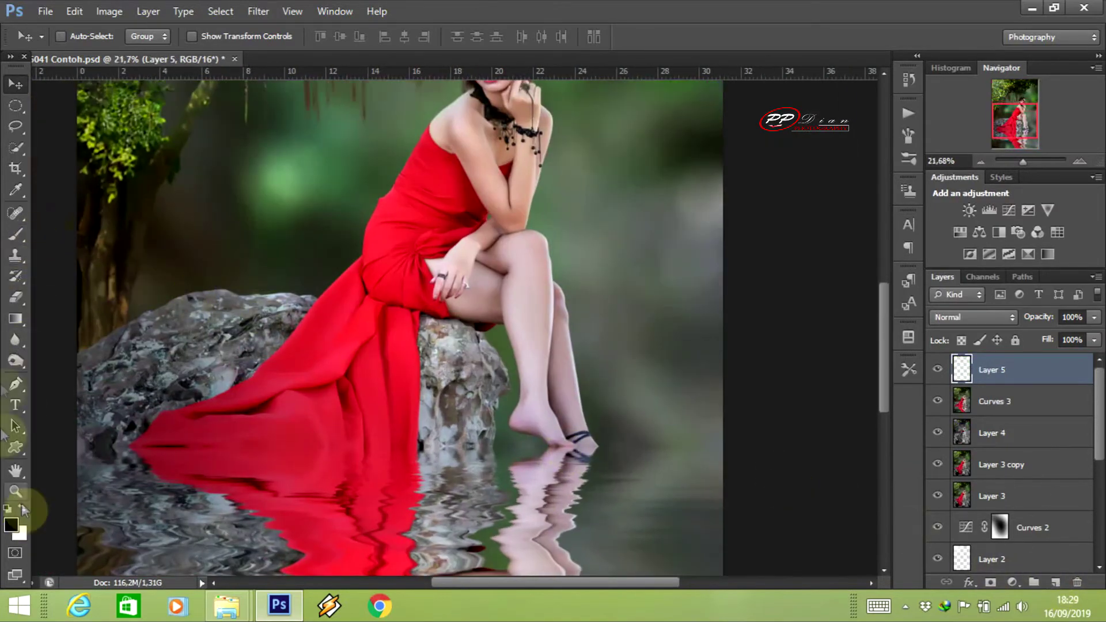
click(15, 319)
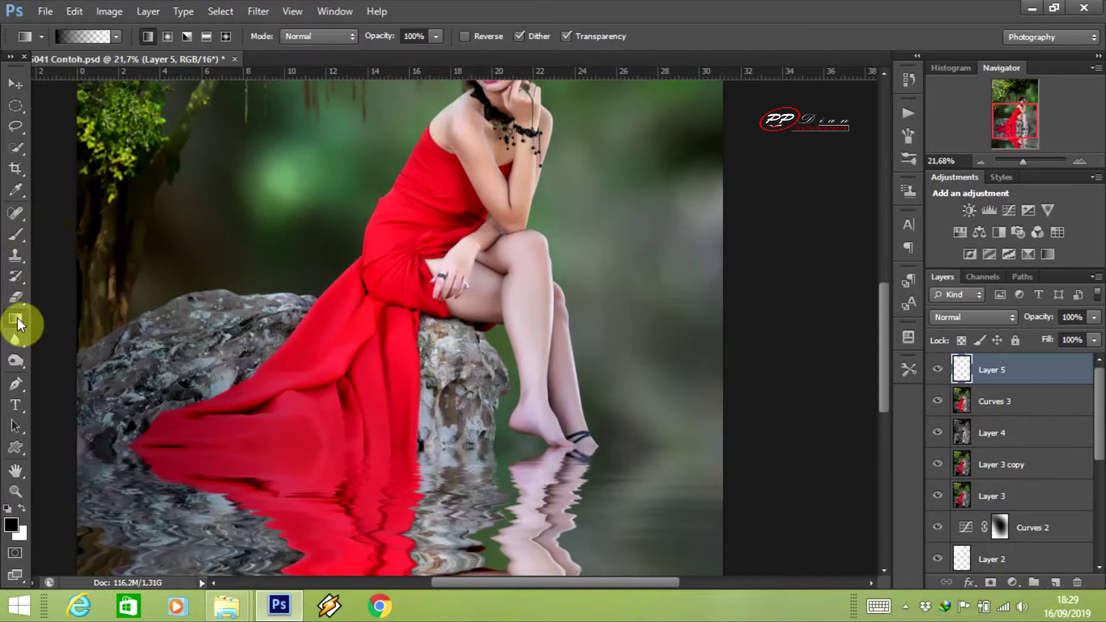
click(206, 37)
drag(391, 336, 444, 430)
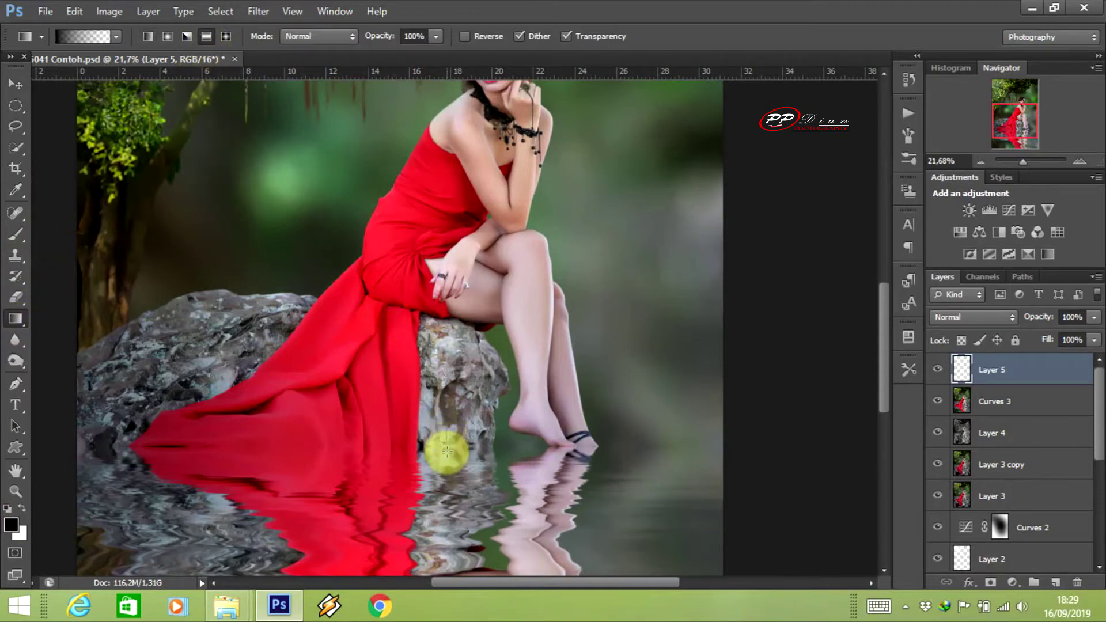
scroll(452, 396, down, 5)
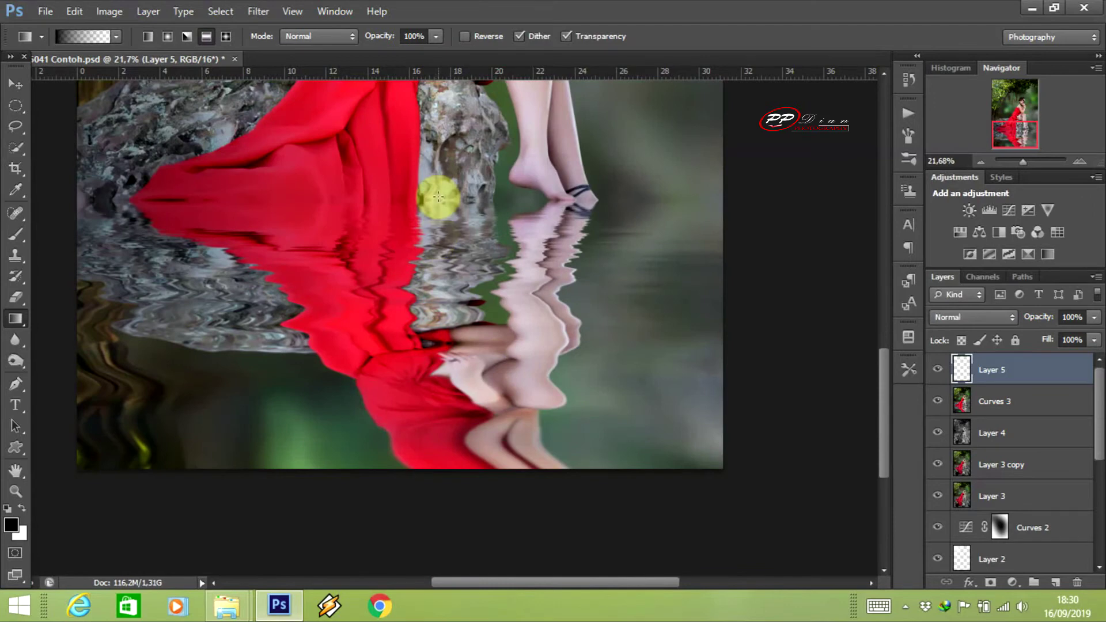
drag(440, 181, 444, 229)
key(ctrl+z)
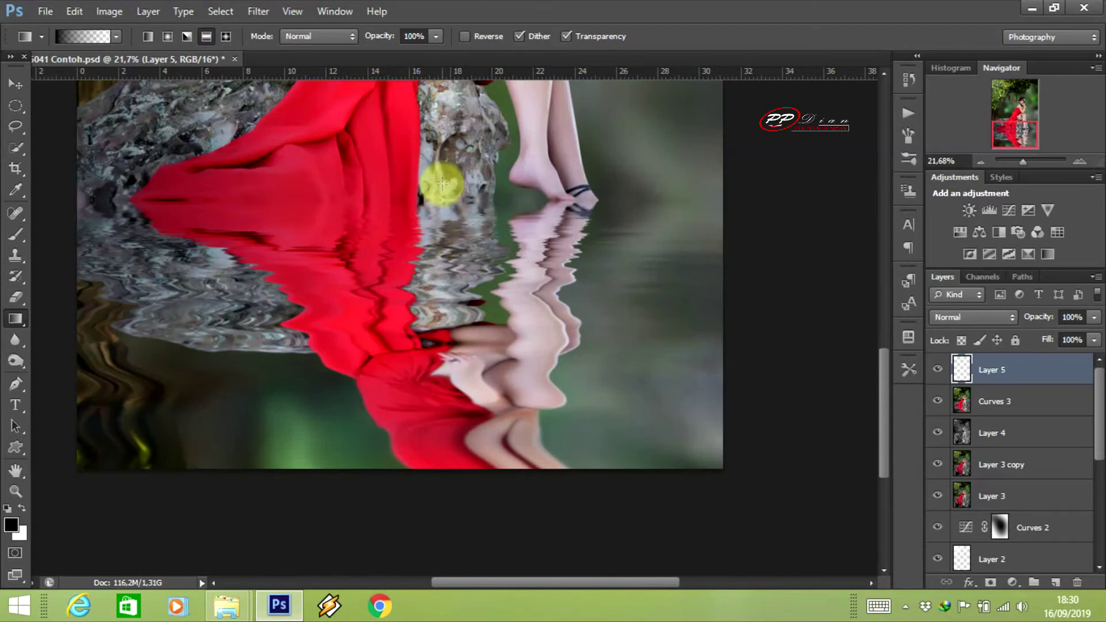
drag(439, 178, 451, 220)
Free-transform the dark band so it sits along the water's edge
key(ctrl+t)
mouse_move(423, 179)
mouse_down()
mouse_move(423, 469)
mouse_move(423, 193)
mouse_move(419, 222)
mouse_up()
scroll(418, 222, up, 2)
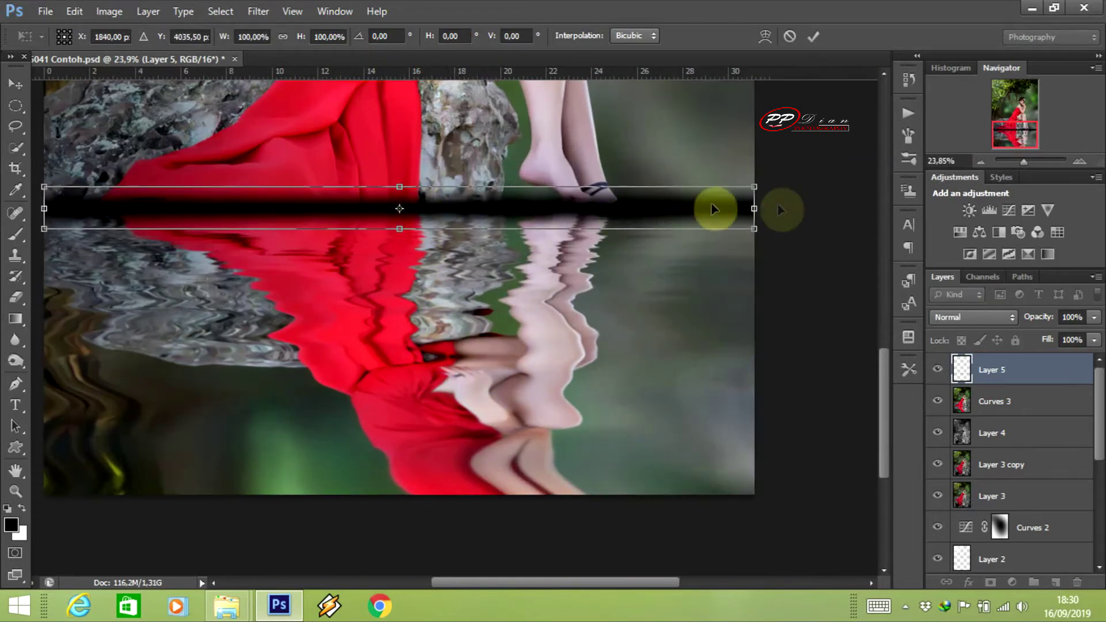
scroll(79, 208, left, 2)
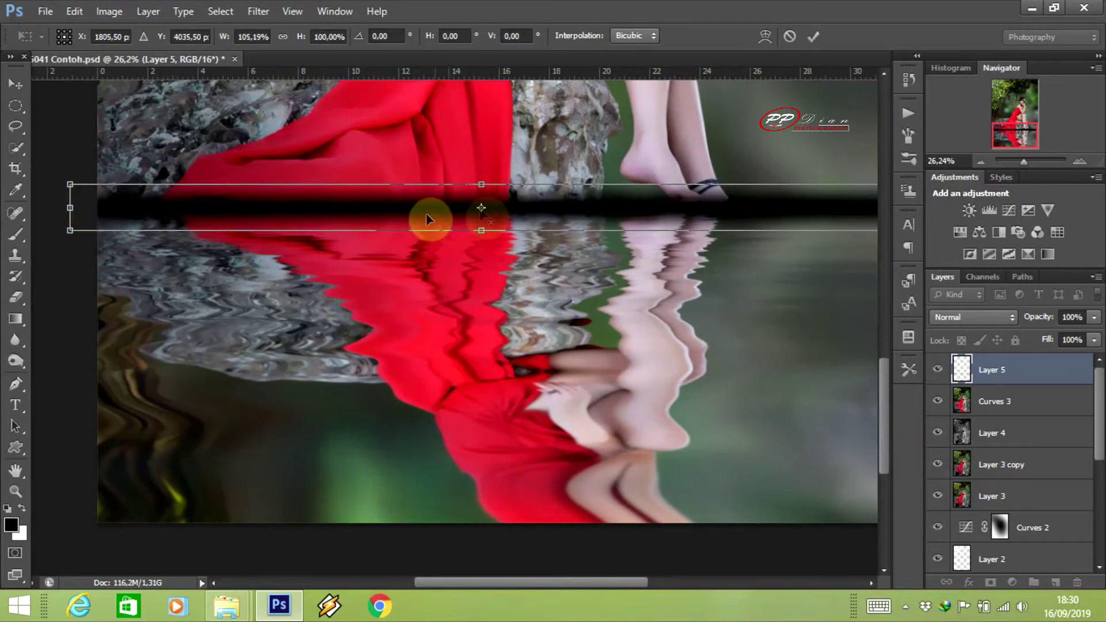
drag(522, 202, 523, 192)
scroll(538, 217, down, 2)
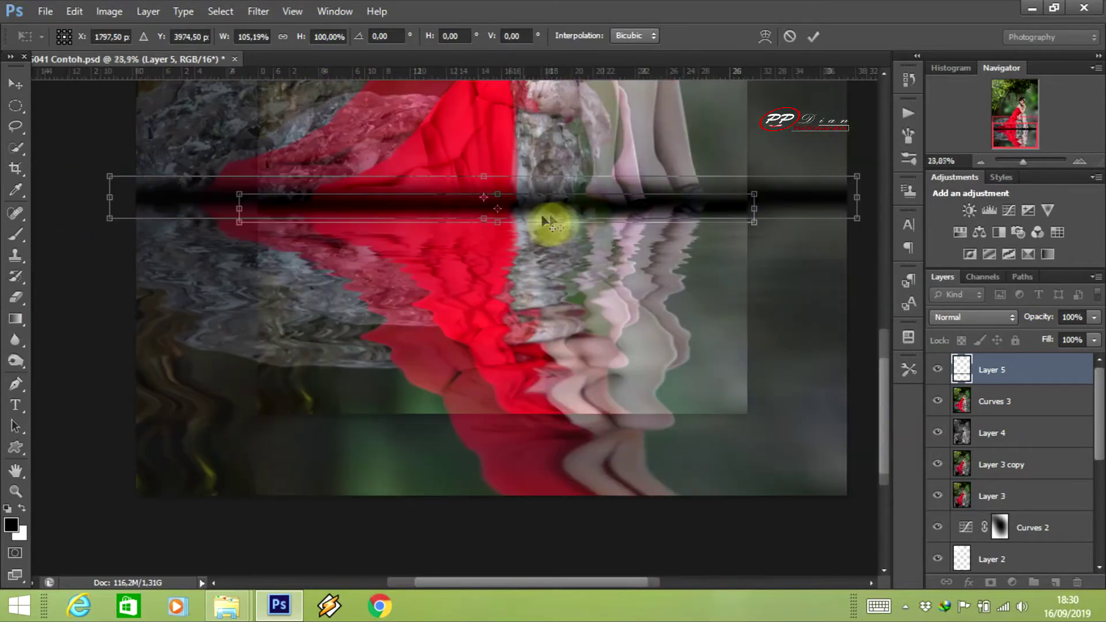
click(813, 36)
key(g)
click(973, 317)
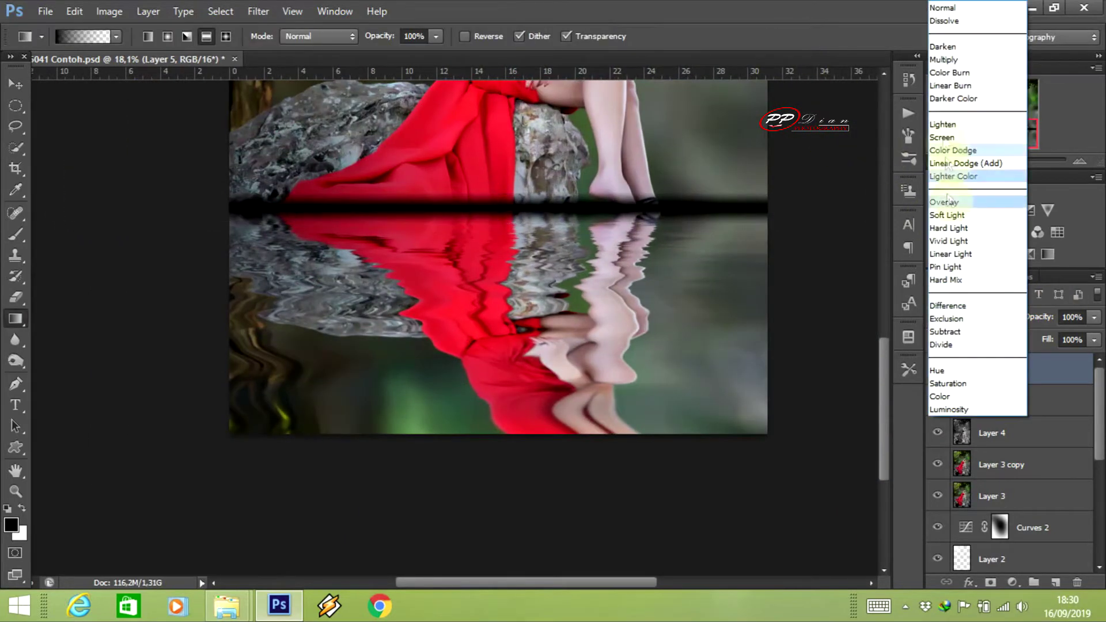
Set the waterline band Layer 5 to Soft Light and lower its opacity slightly
click(948, 215)
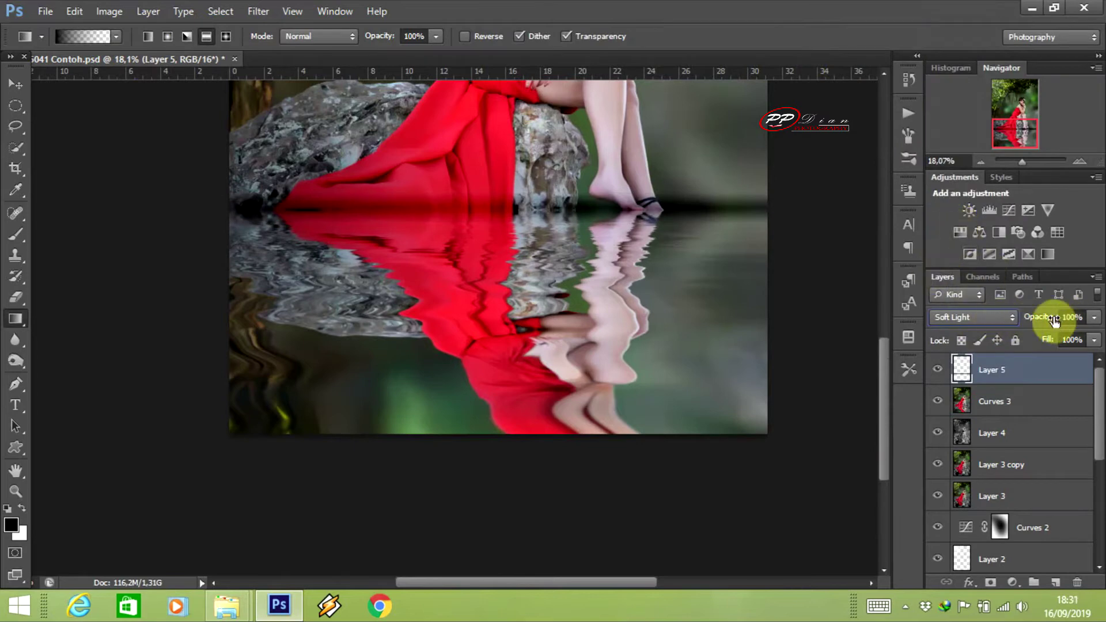
drag(1029, 322, 1028, 322)
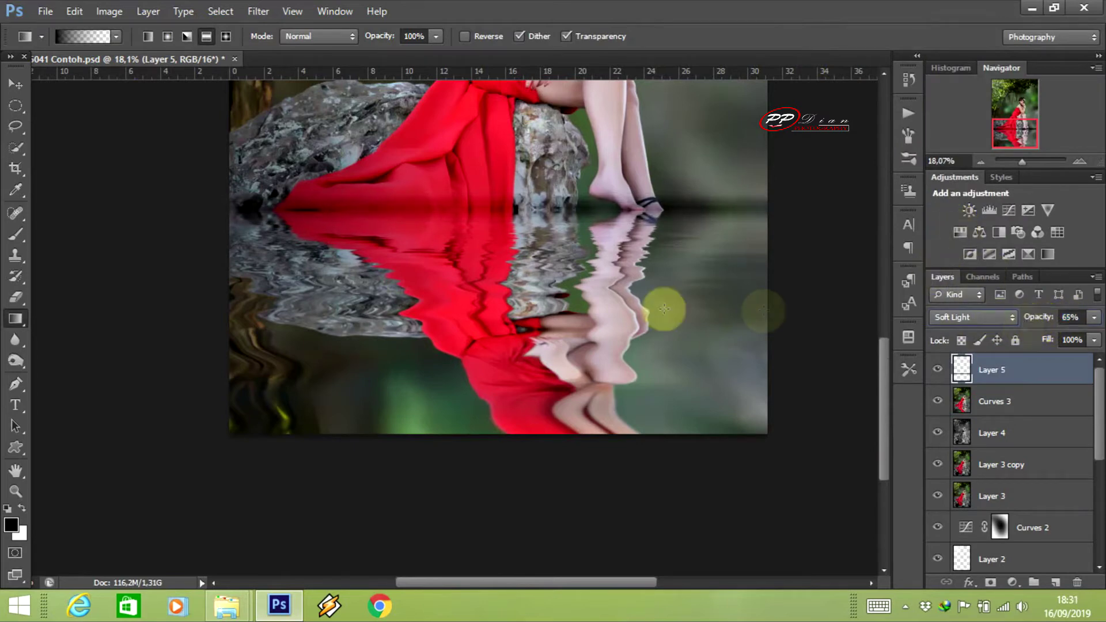
key(v)
scroll(425, 292, down, 3)
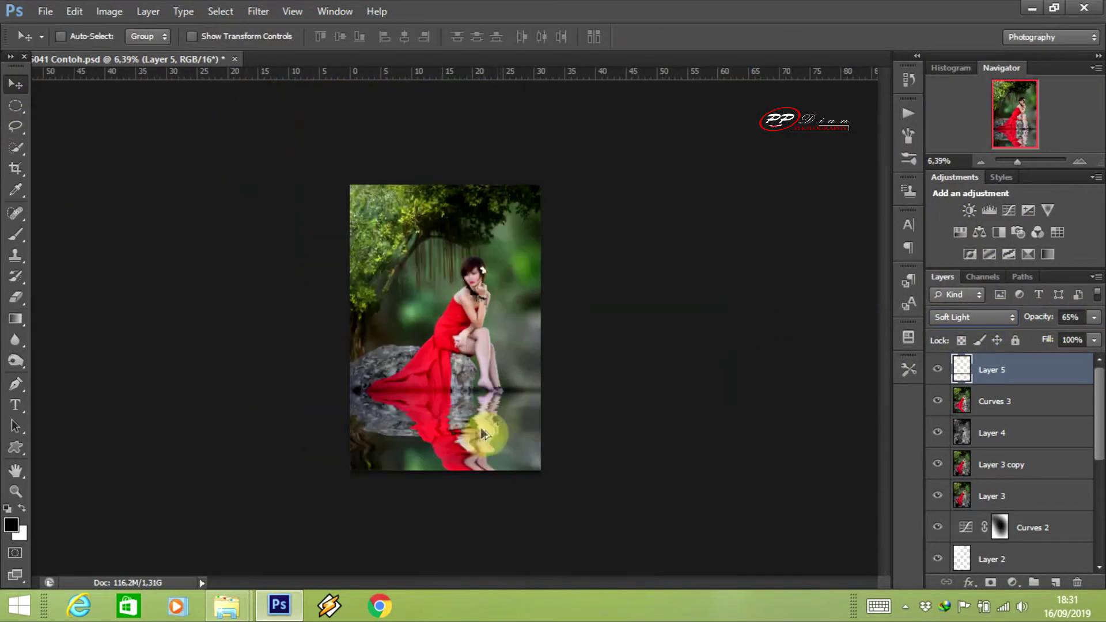
scroll(444, 432, up, 3)
Squash the waterline band slightly in height with Free Transform and commit it
key(ctrl+t)
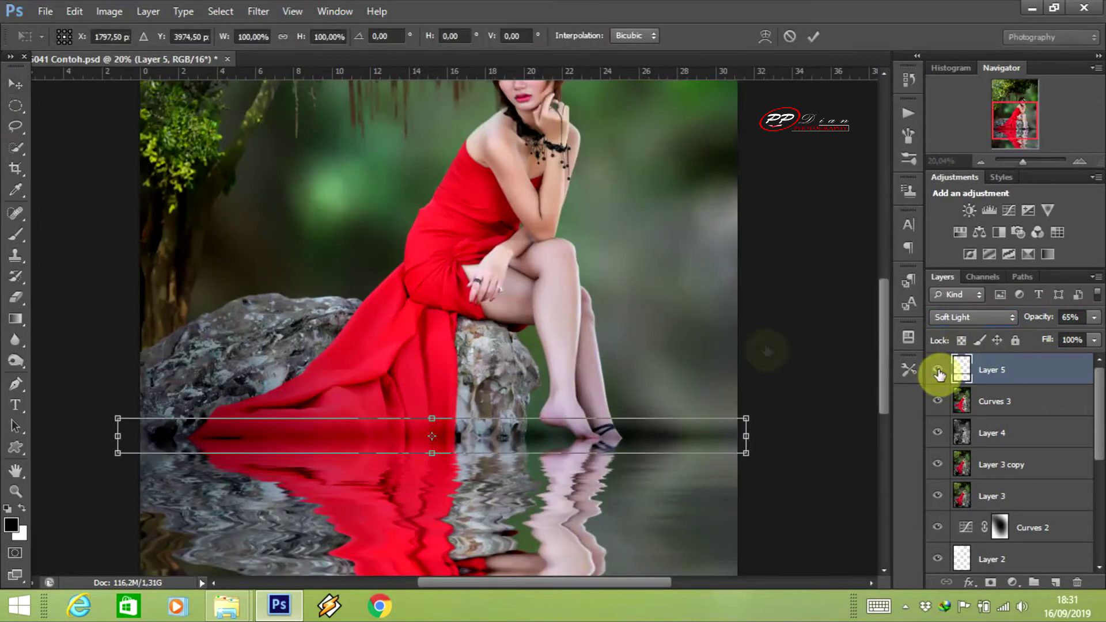
drag(433, 420, 432, 423)
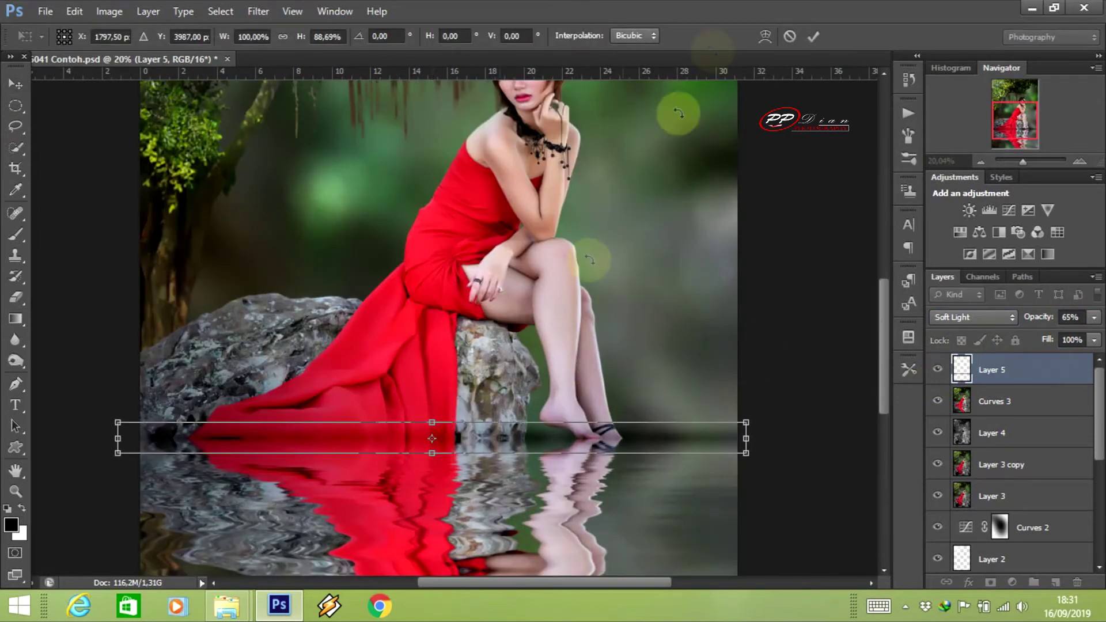
click(812, 37)
scroll(661, 412, down, 3)
scroll(524, 432, up, 1)
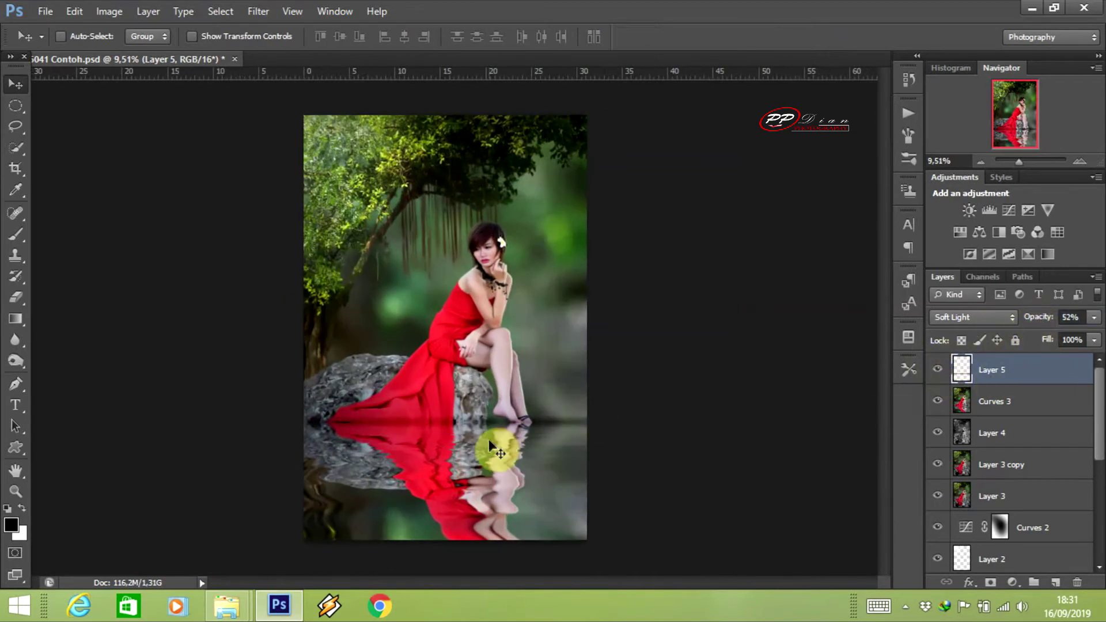
scroll(487, 437, up, 3)
scroll(569, 410, down, 4)
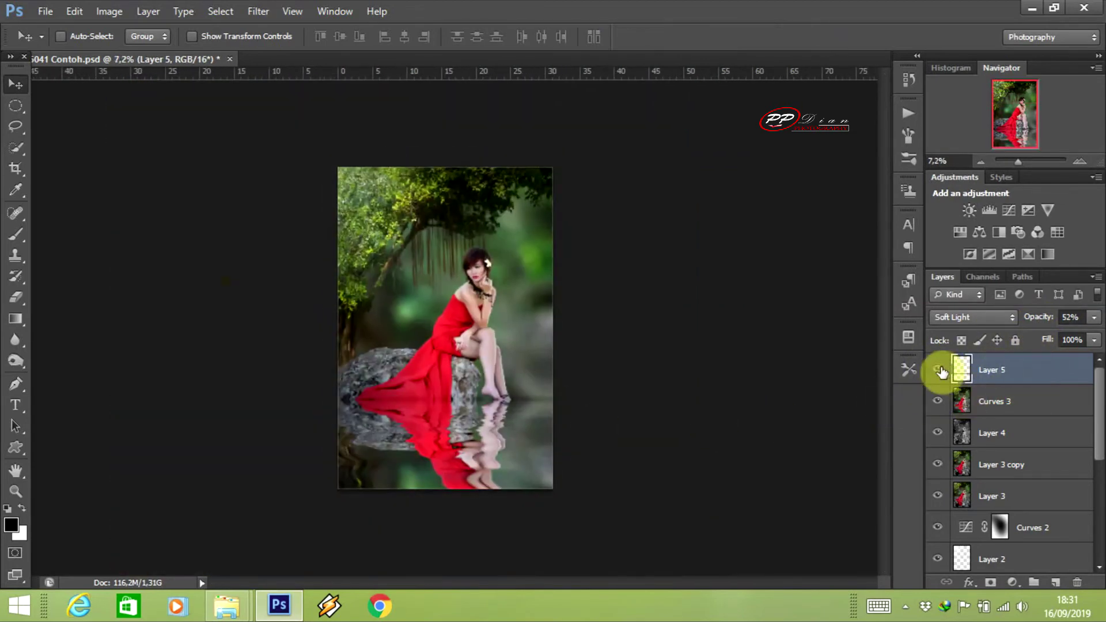
Drop the band's opacity to 24% and stamp all visible layers into a new Layer 6
drag(1031, 322, 942, 371)
click(1047, 321)
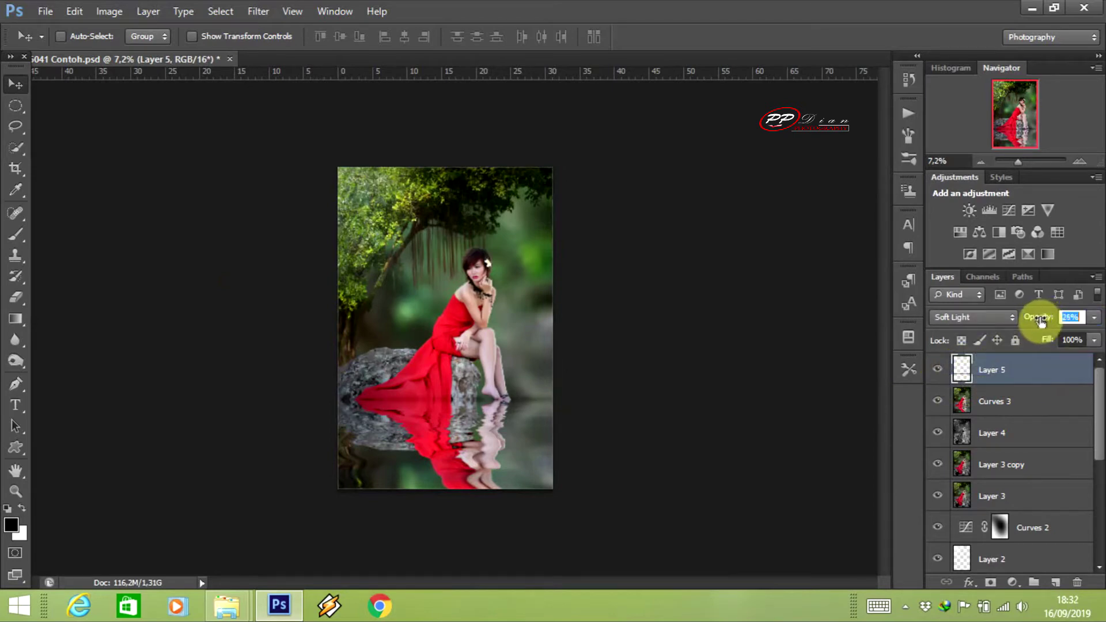
key(ctrl+shift+alt+e)
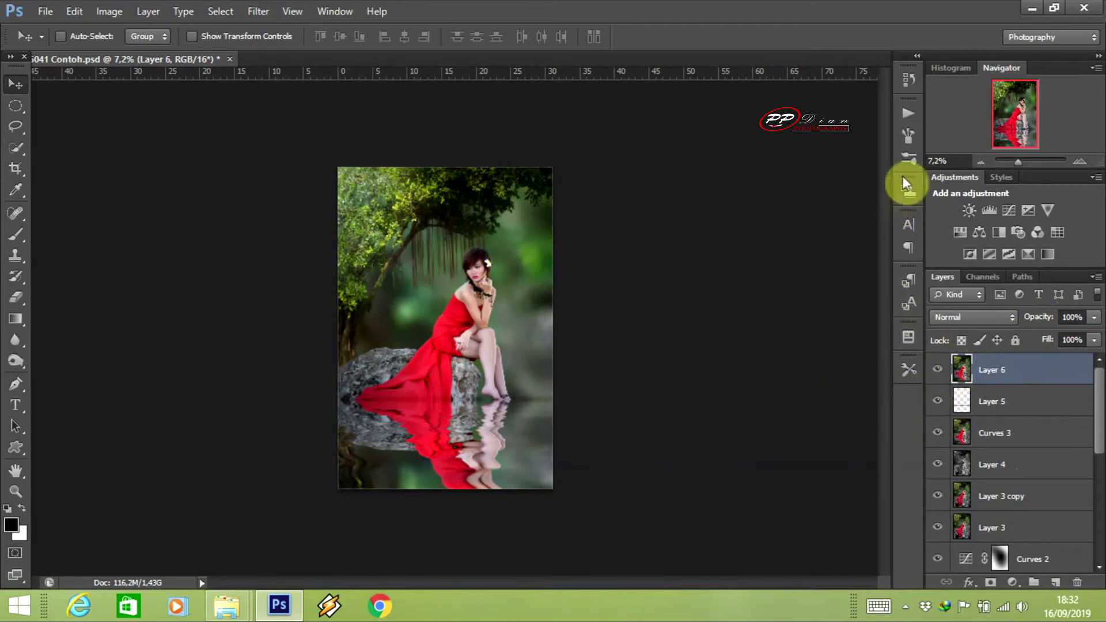
Play the shadow/highlight action set to create a grey Soft Light Layer 7
click(909, 113)
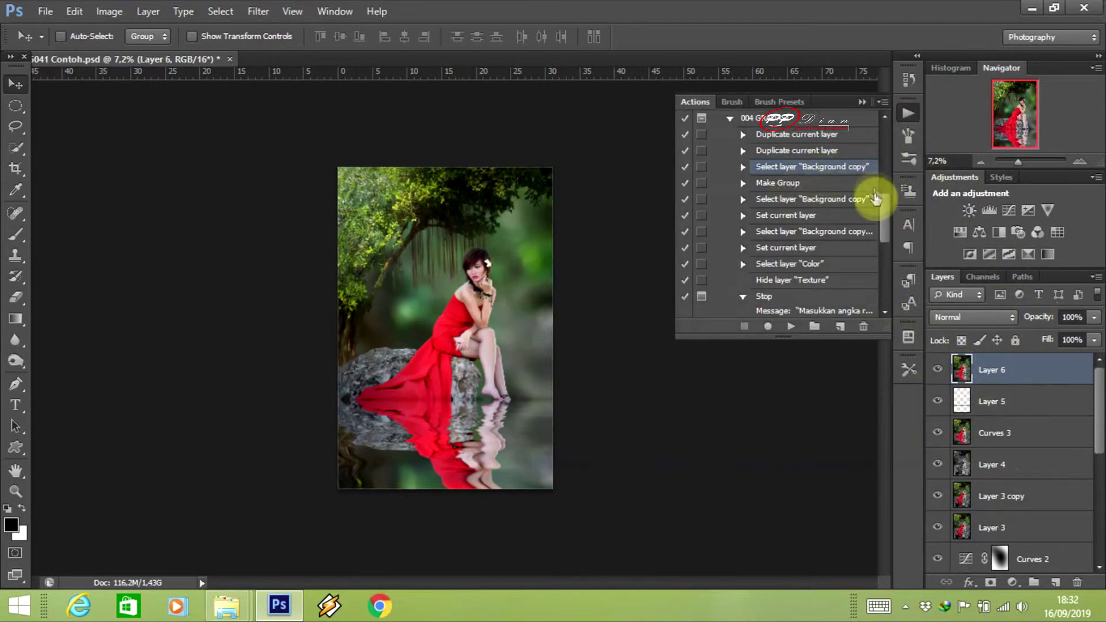
drag(885, 213, 900, 278)
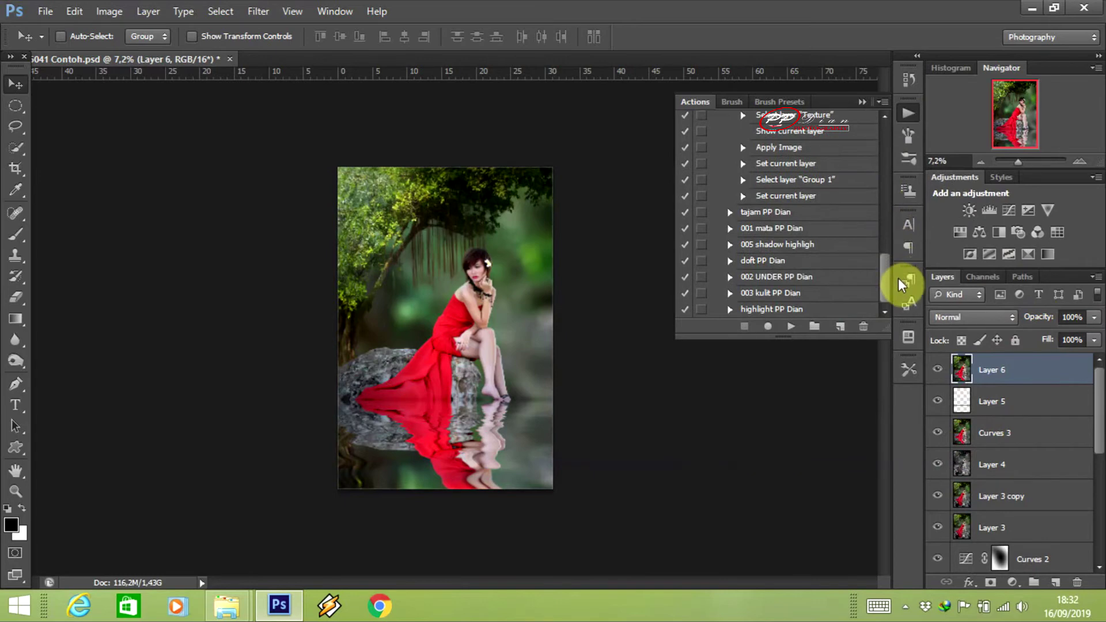
click(819, 248)
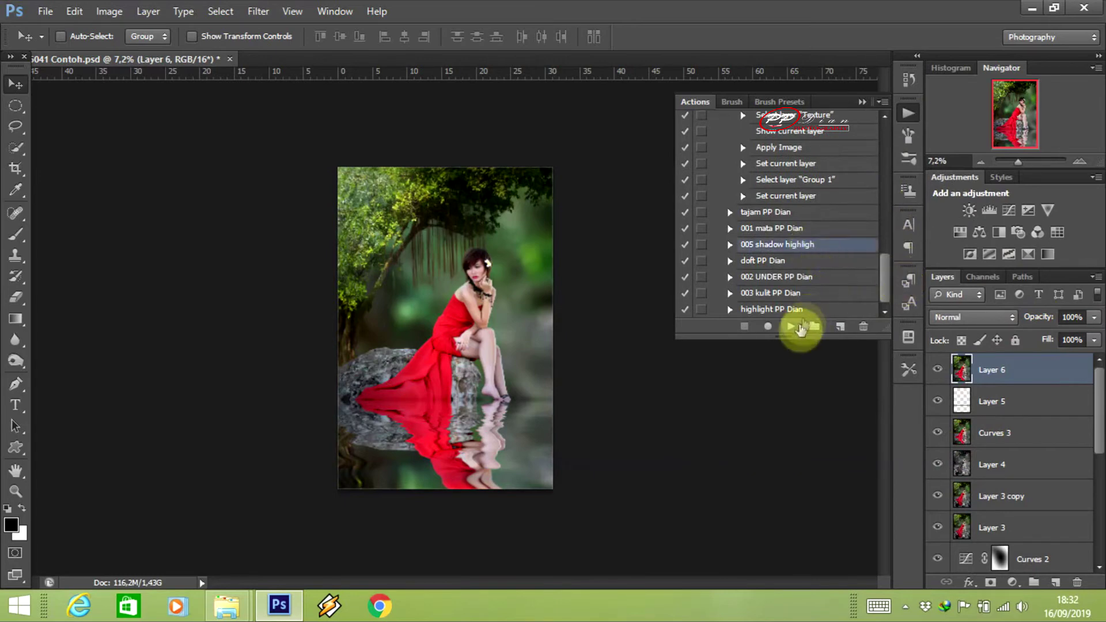
click(791, 327)
click(862, 103)
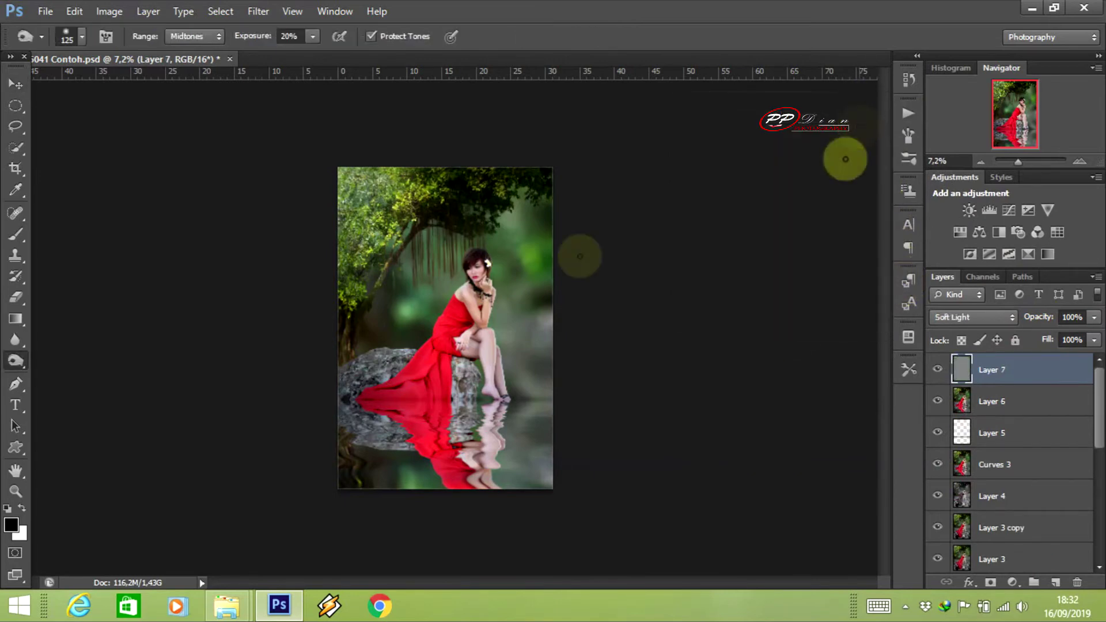
Set the Dodge tool to Midtones at 10% exposure on Layer 7
scroll(402, 425, up, 2)
scroll(401, 425, up, 5)
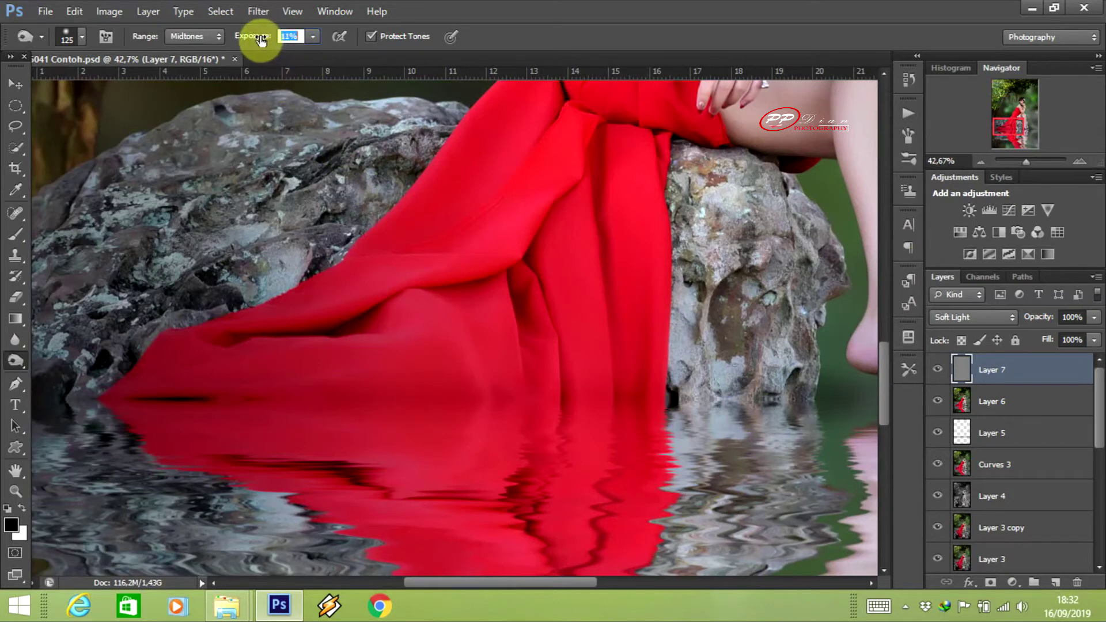
click(402, 314)
scroll(348, 367, down, 1)
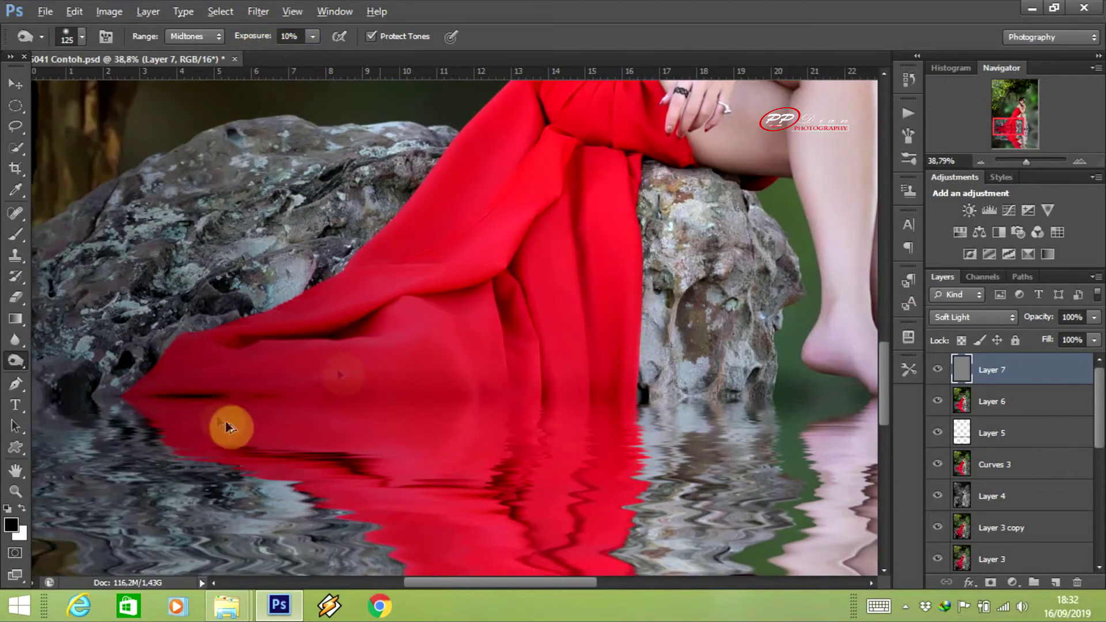
scroll(136, 381, down, 4)
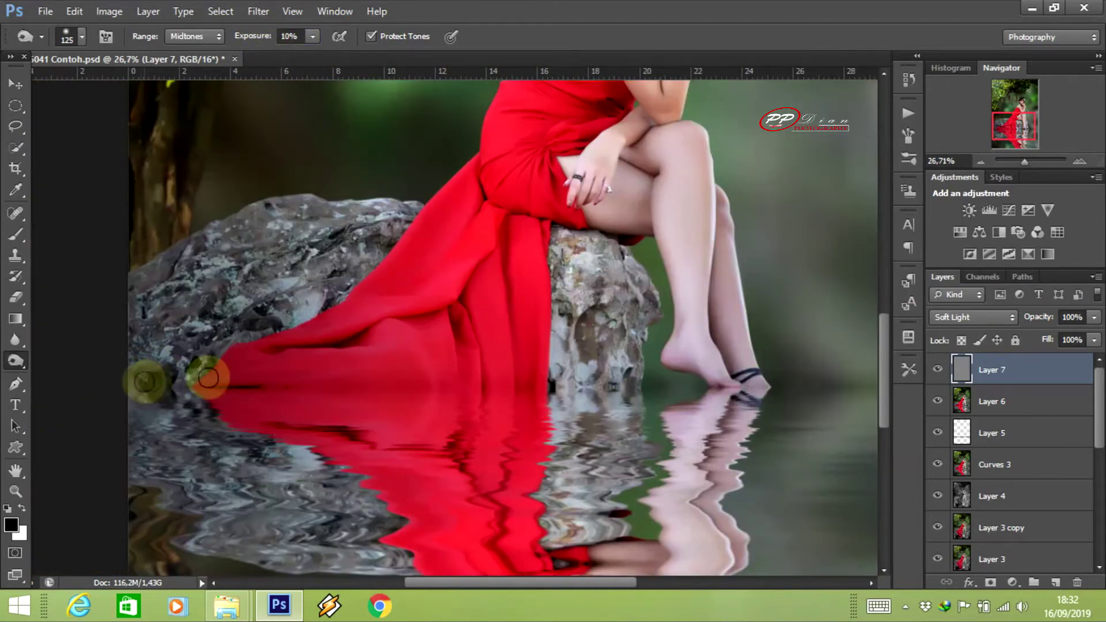
Dodge across the red dress fabric to lighten it
mouse_move(478, 354)
mouse_down()
mouse_move(513, 363)
mouse_move(321, 360)
mouse_move(447, 301)
mouse_move(511, 222)
mouse_up()
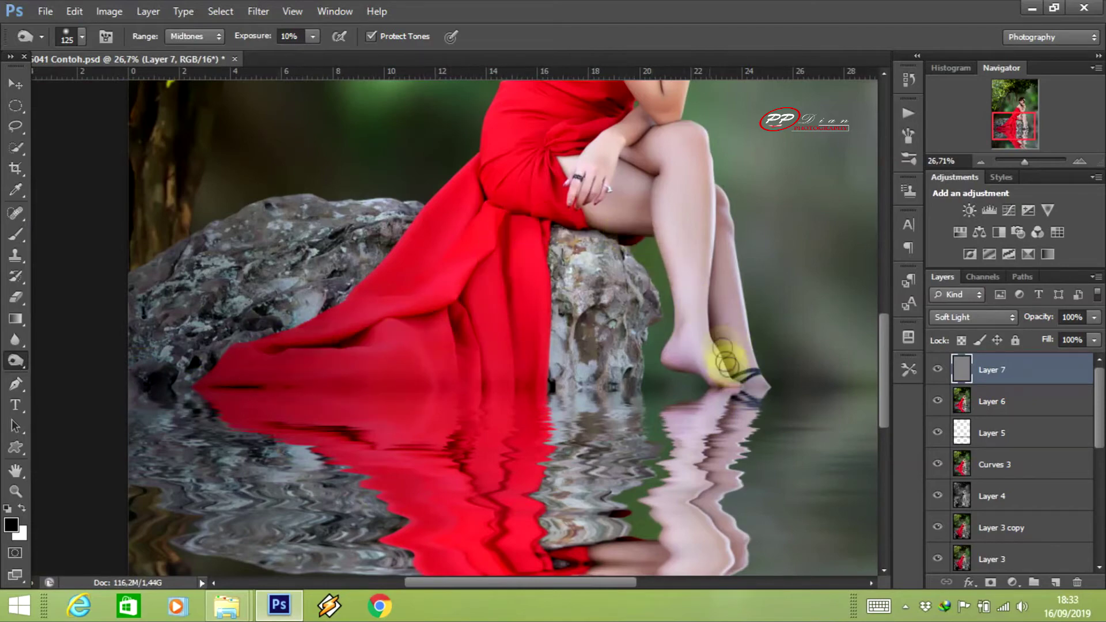
scroll(717, 403, down, 3)
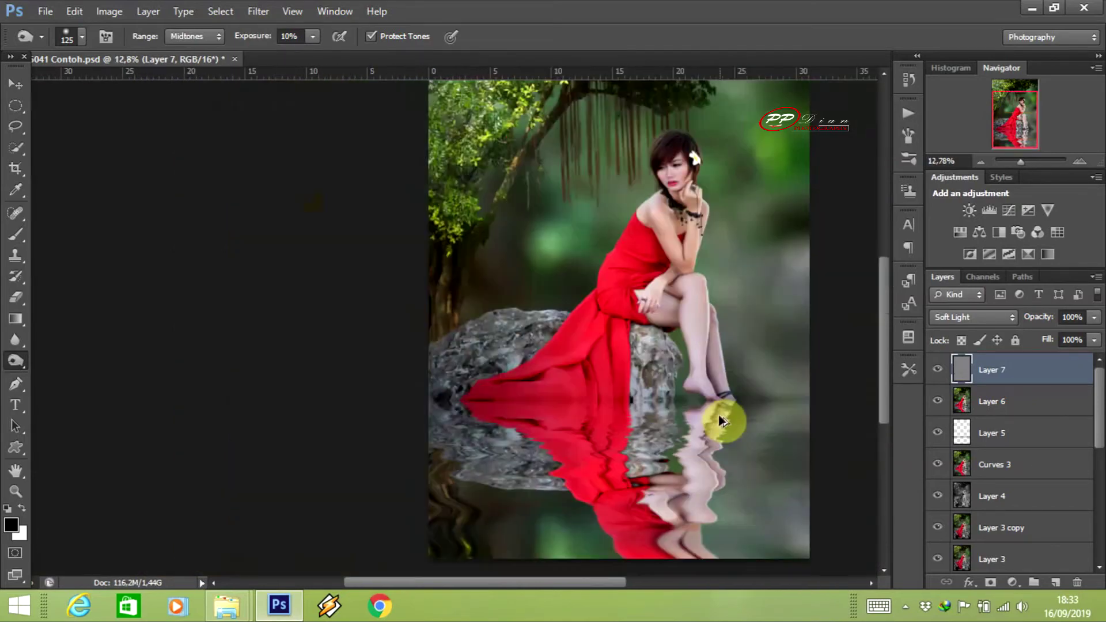
scroll(717, 403, up, 2)
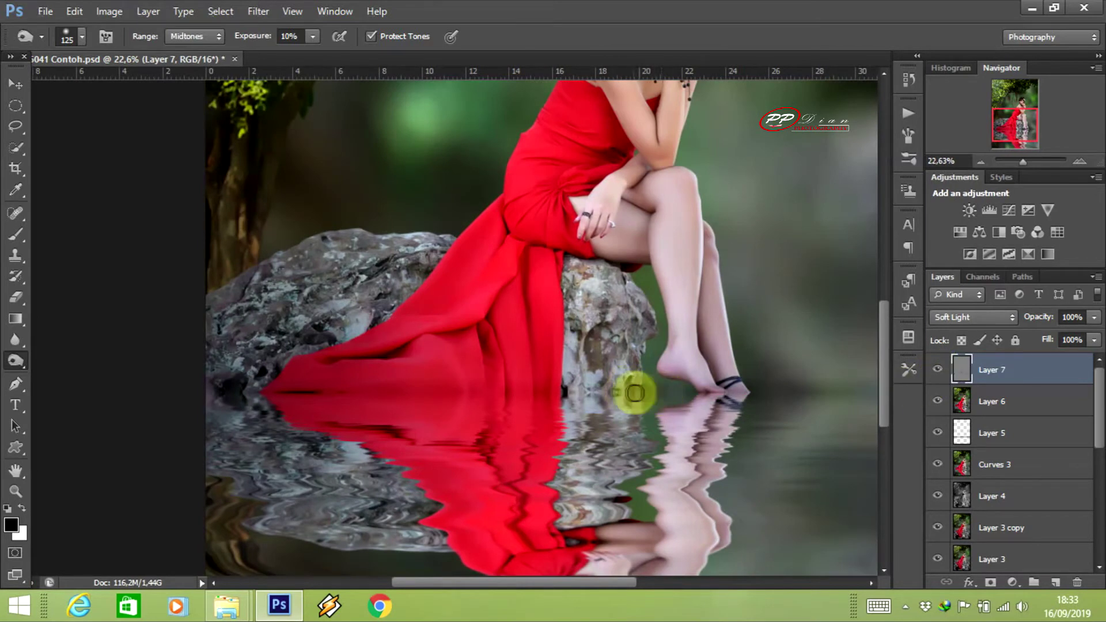
drag(576, 381, 506, 371)
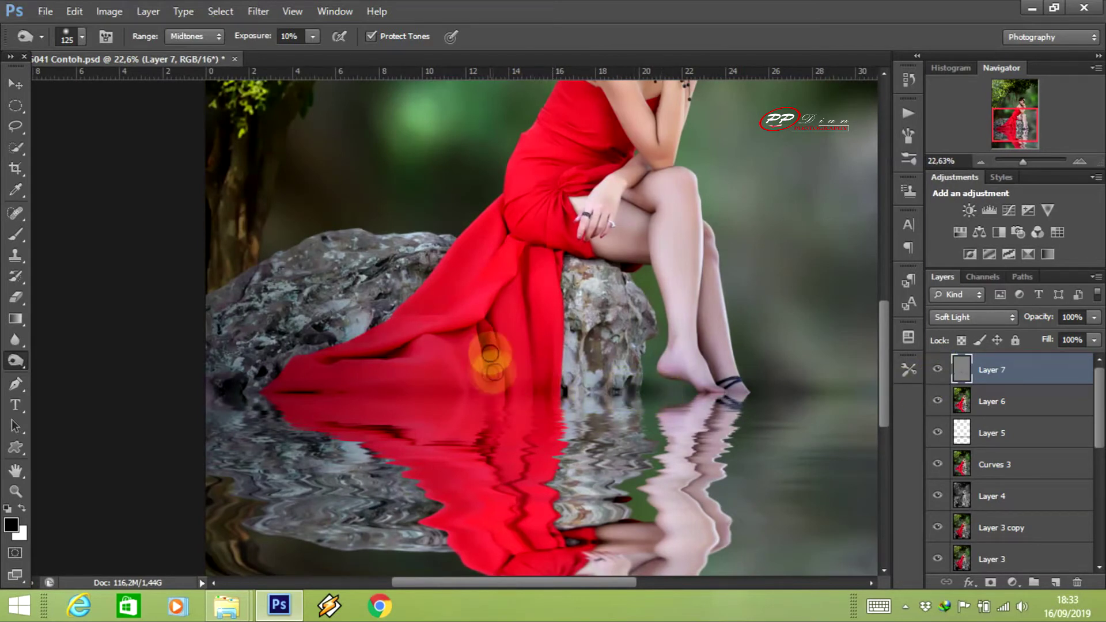
mouse_move(494, 348)
mouse_down()
mouse_move(533, 390)
mouse_move(265, 344)
mouse_up()
scroll(533, 390, down, 1)
scroll(477, 391, up, 2)
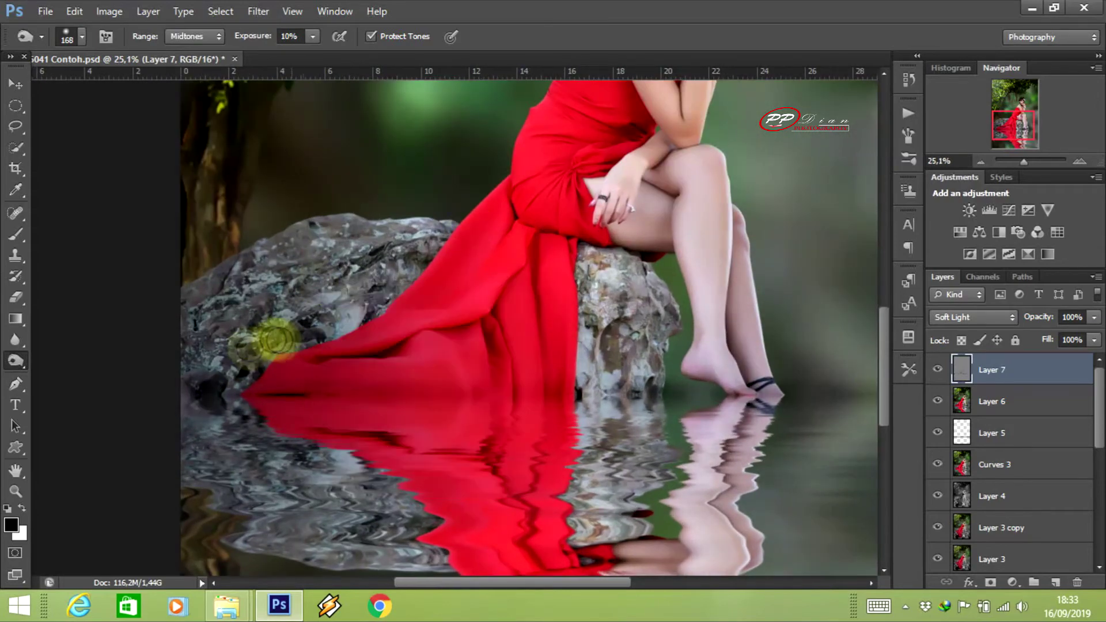
Brighten the dress reflection in the water with dodge strokes
drag(296, 451, 533, 507)
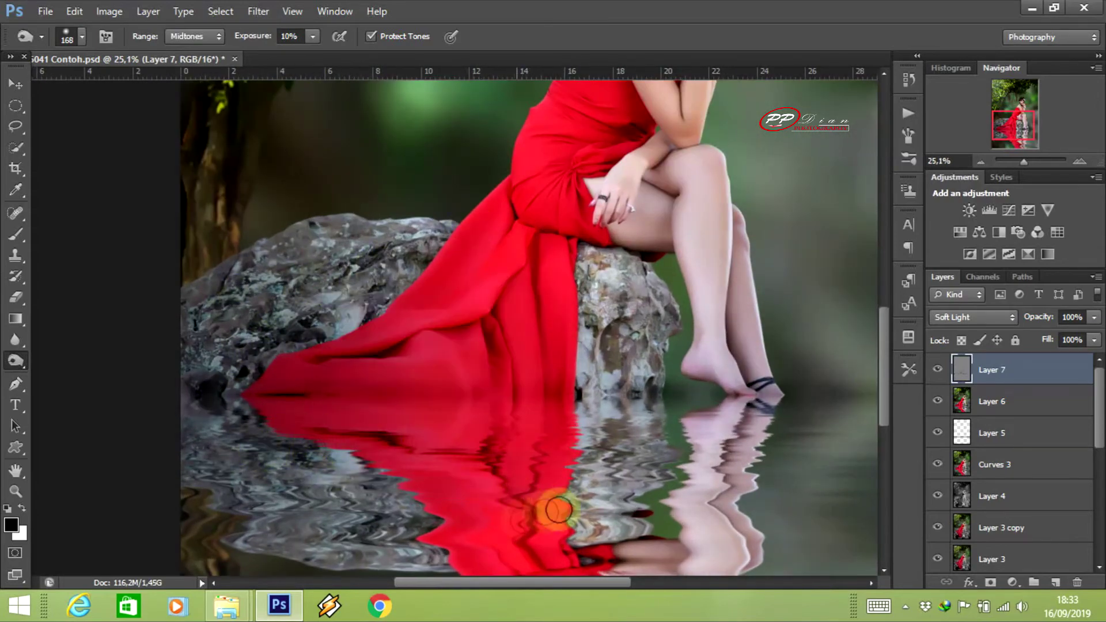
drag(672, 440, 501, 457)
scroll(501, 457, down, 10)
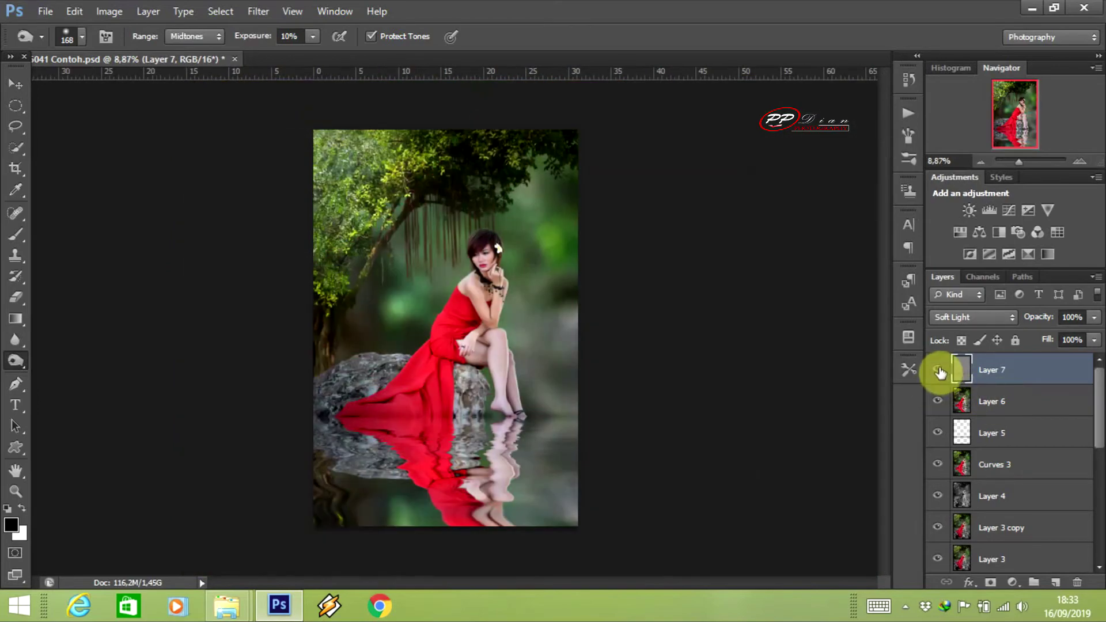
scroll(469, 403, up, 20)
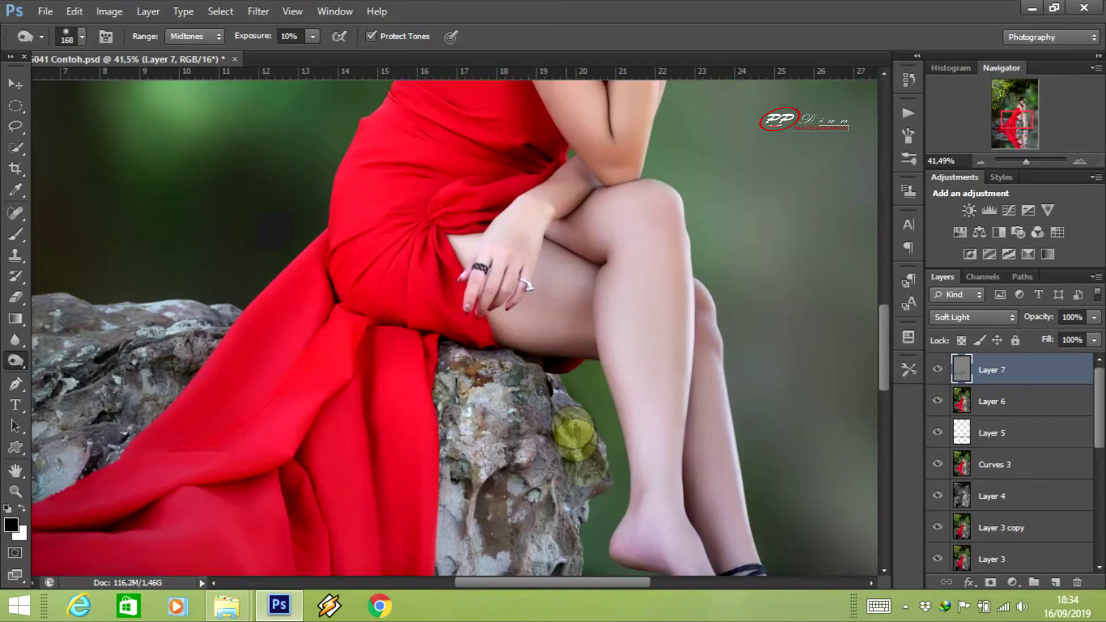
alt+scroll(605, 415, down, 3)
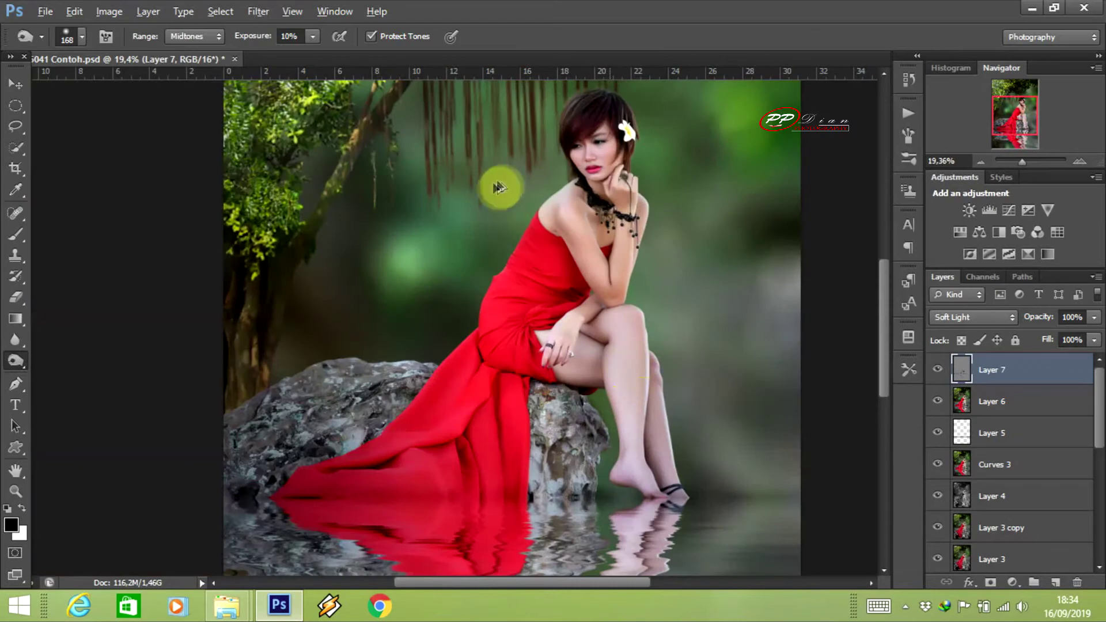
alt+scroll(455, 288, up, 2)
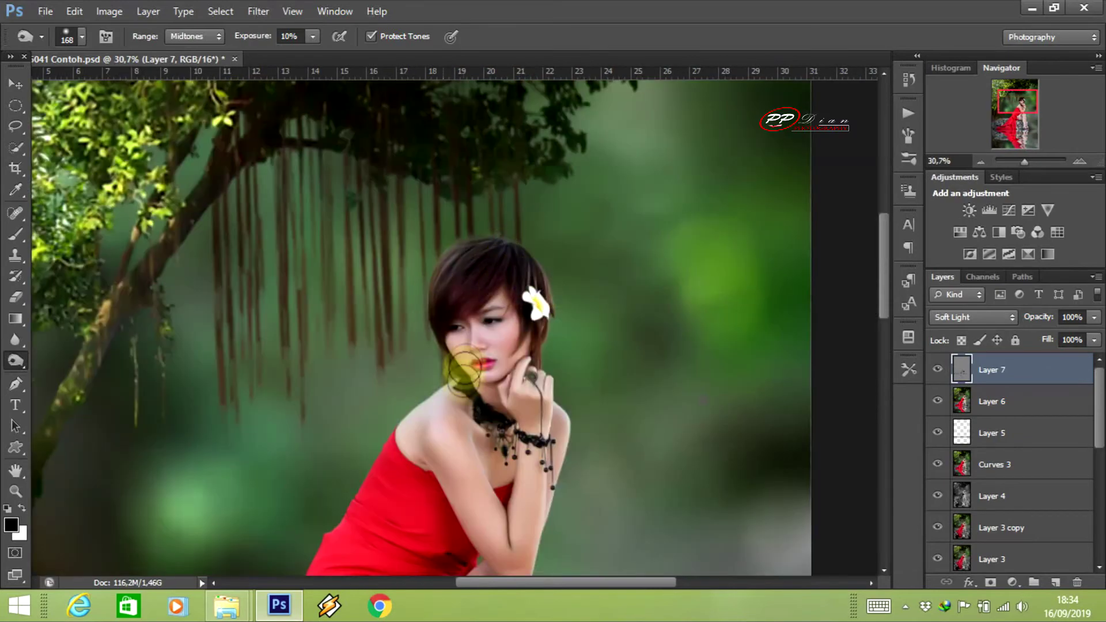
alt+scroll(397, 432, down, 1)
alt+scroll(539, 469, up, 2)
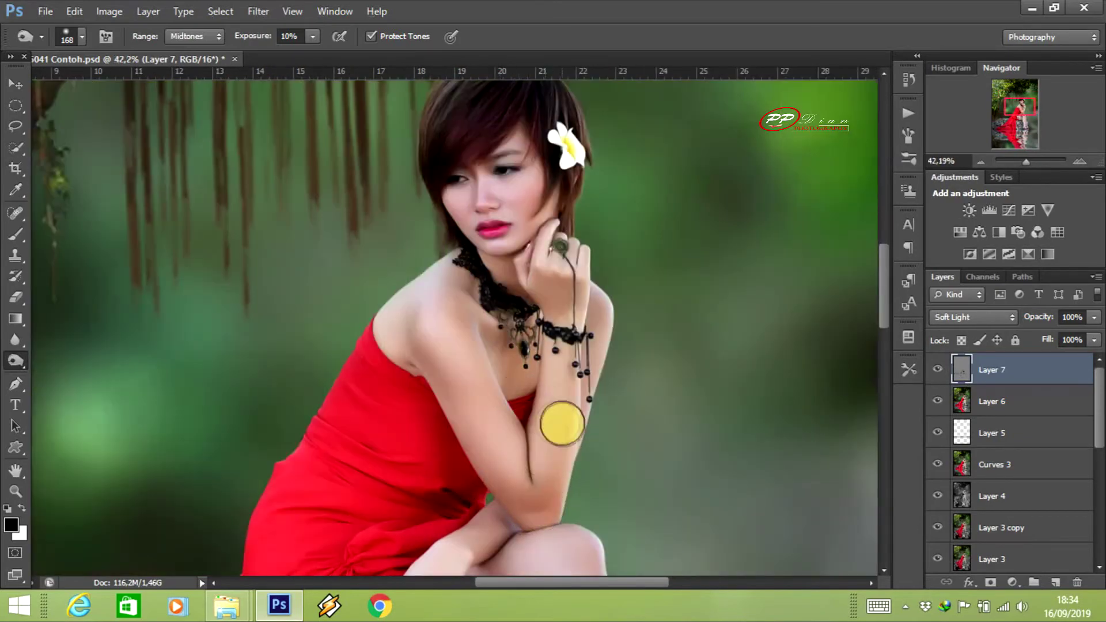
scroll(554, 420, down, 1)
scroll(494, 433, down, 2)
alt+scroll(333, 456, down, 2)
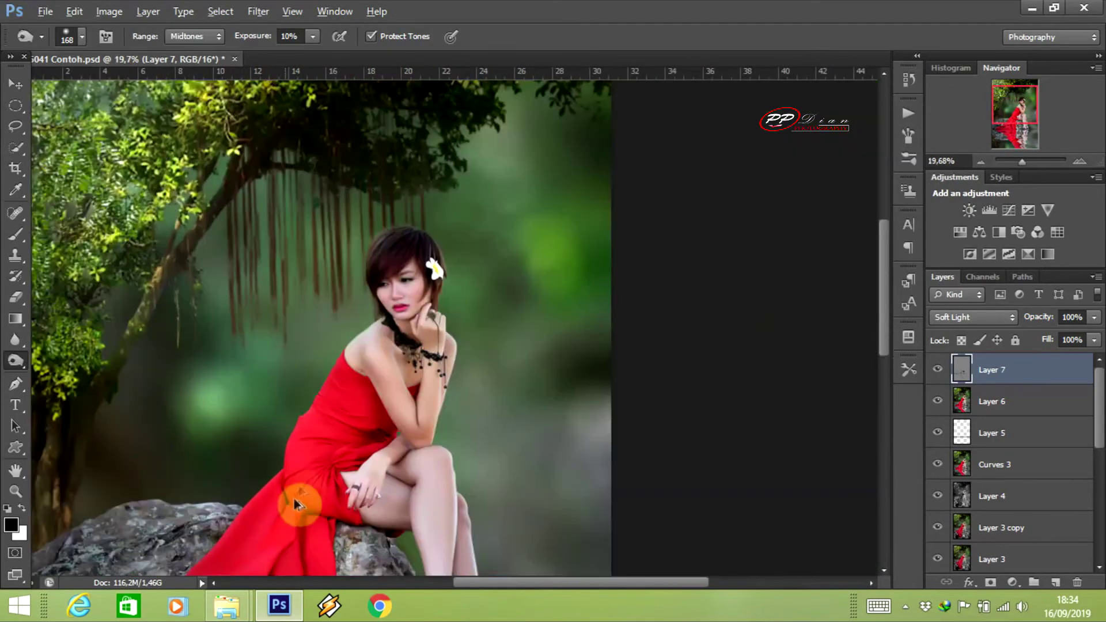
alt+scroll(296, 505, down, 2)
alt+scroll(173, 452, up, 2)
scroll(435, 346, up, 3)
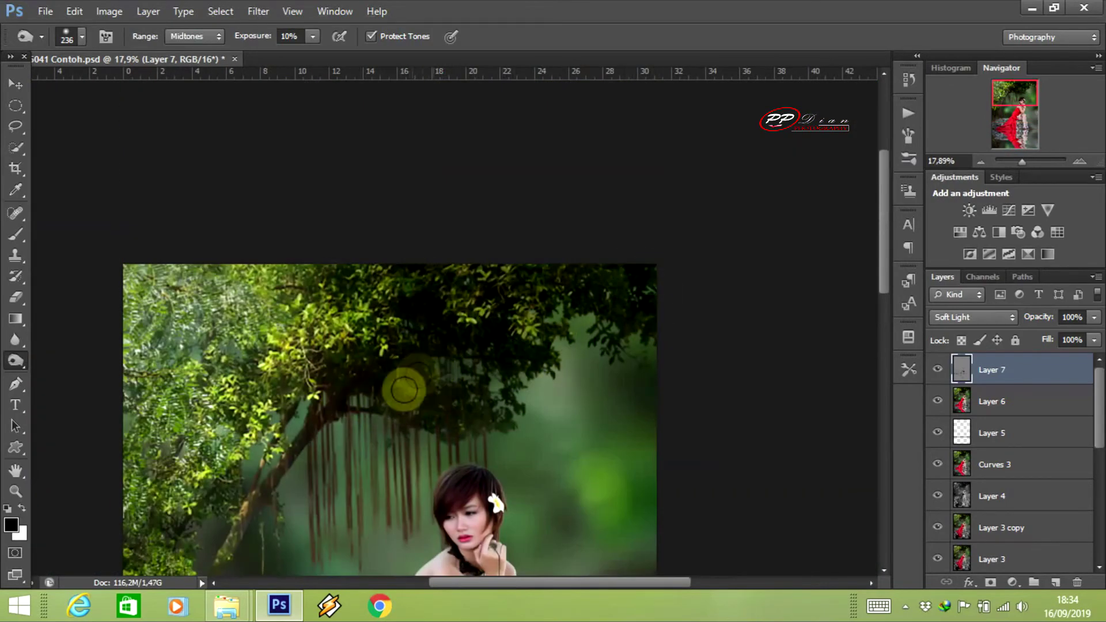
alt+scroll(502, 385, down, 3)
Compare Glamour Glow presets and settle on the 04 - Cool Glow preset
click(938, 370)
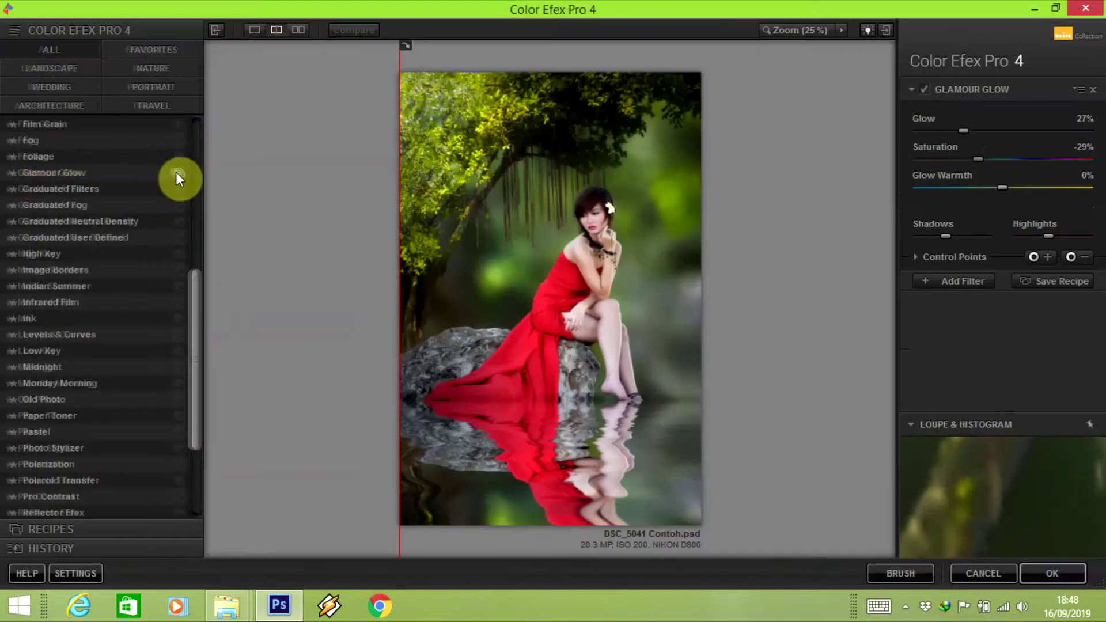
click(75, 390)
click(75, 258)
click(164, 262)
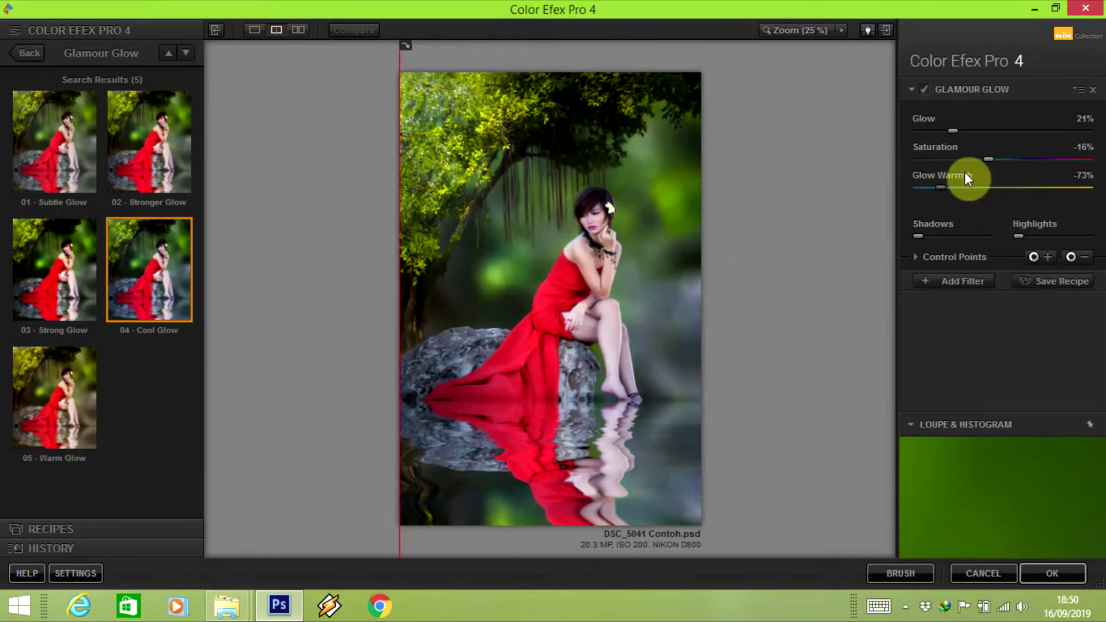
Lower Glow to 18%, check the before/after split preview, and apply the effect
mouse_move(953, 130)
mouse_down()
mouse_move(939, 132)
mouse_move(958, 133)
mouse_up()
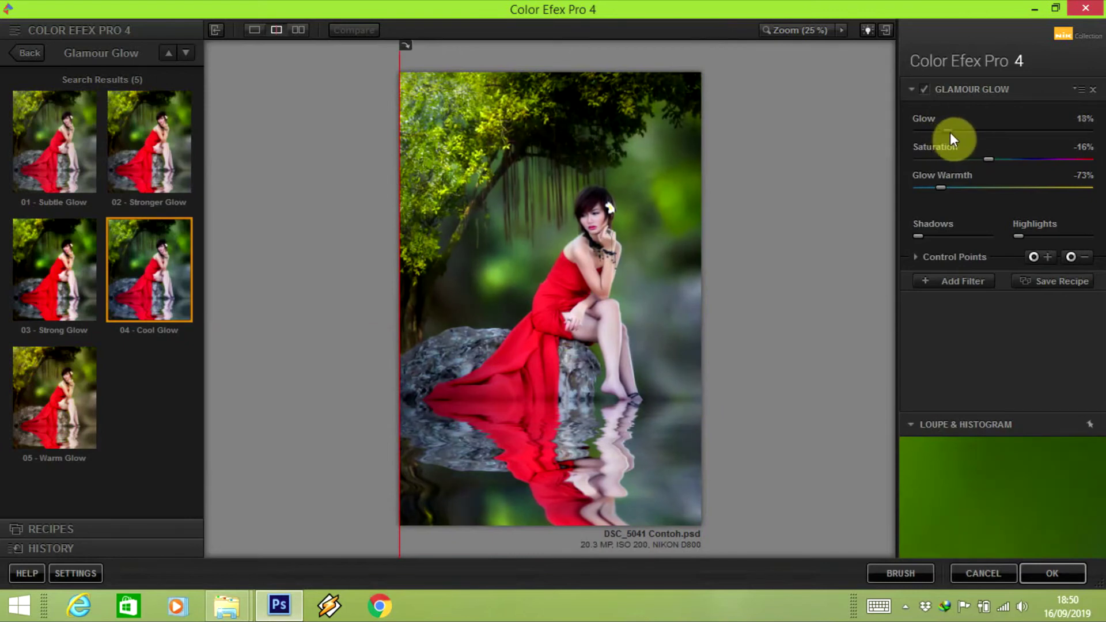
drag(402, 52, 742, 93)
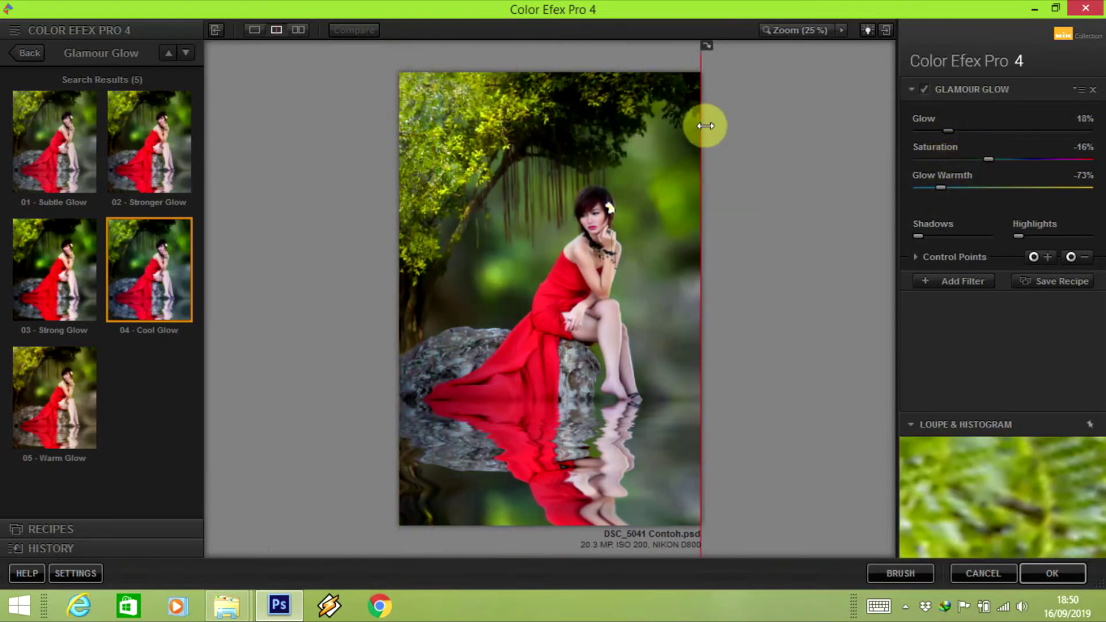
mouse_move(741, 92)
mouse_down()
mouse_move(612, 173)
mouse_move(294, 173)
mouse_up()
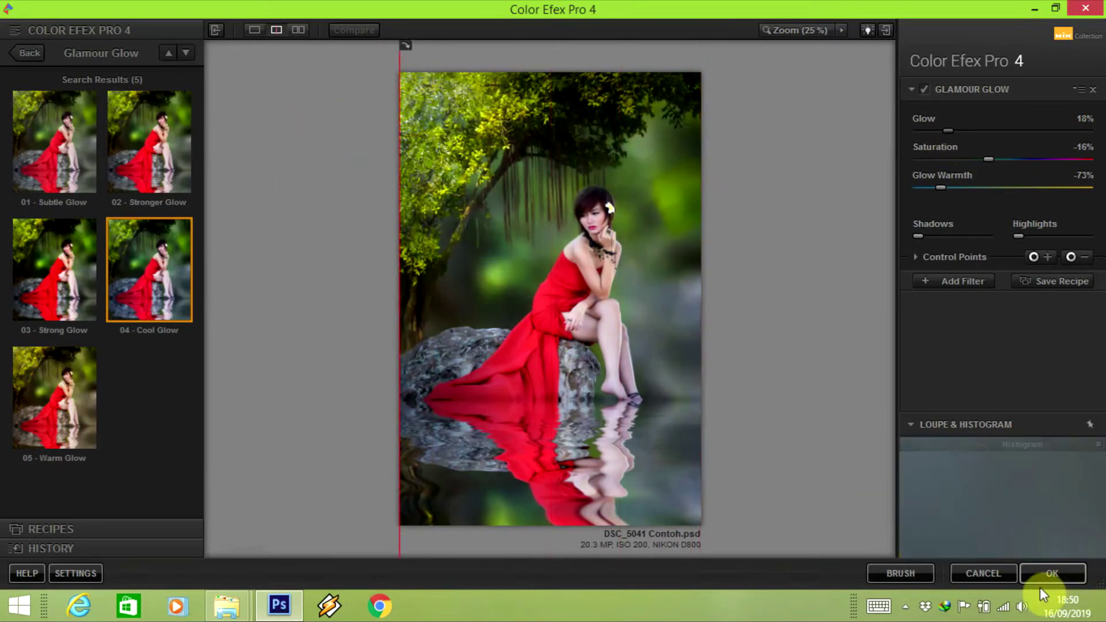
click(1049, 573)
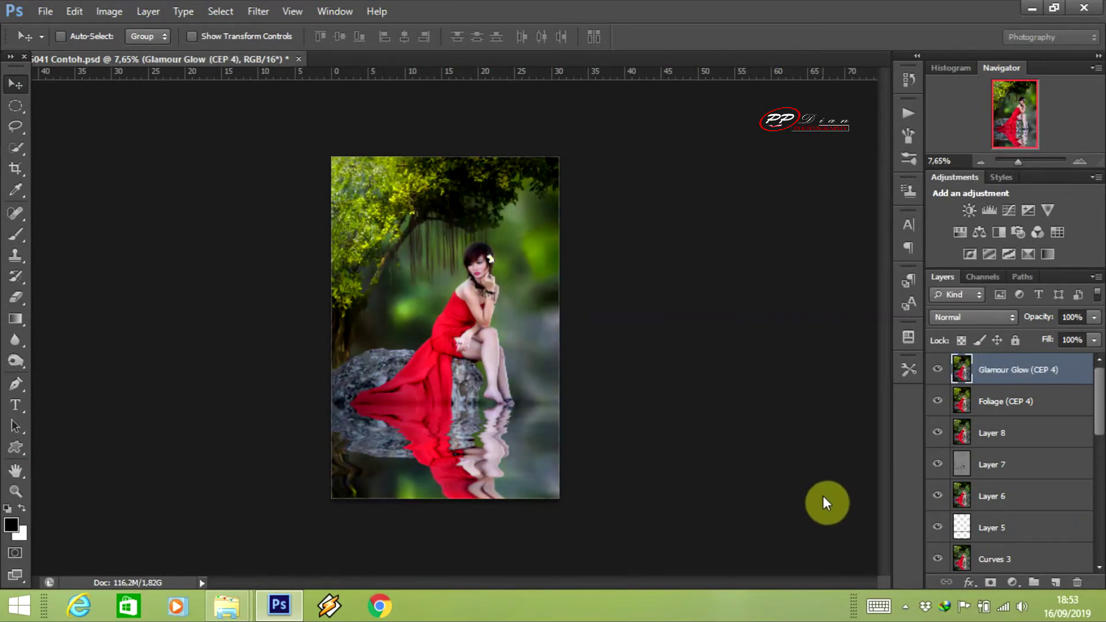
Zoom into the face and toggle the Glamour Glow (CEP 4) layer off and on
scroll(563, 259, up, 3)
scroll(465, 242, up, 2)
scroll(465, 243, up, 4)
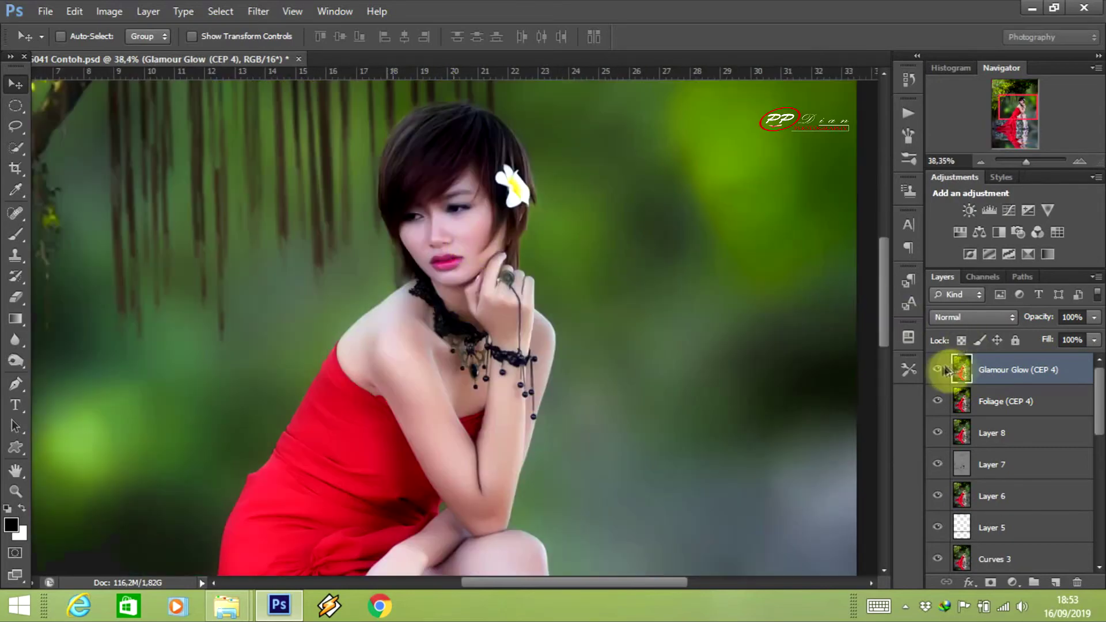
click(938, 370)
click(938, 370)
Zoom back out and add a new empty Layer 9 on top
scroll(633, 363, down, 1)
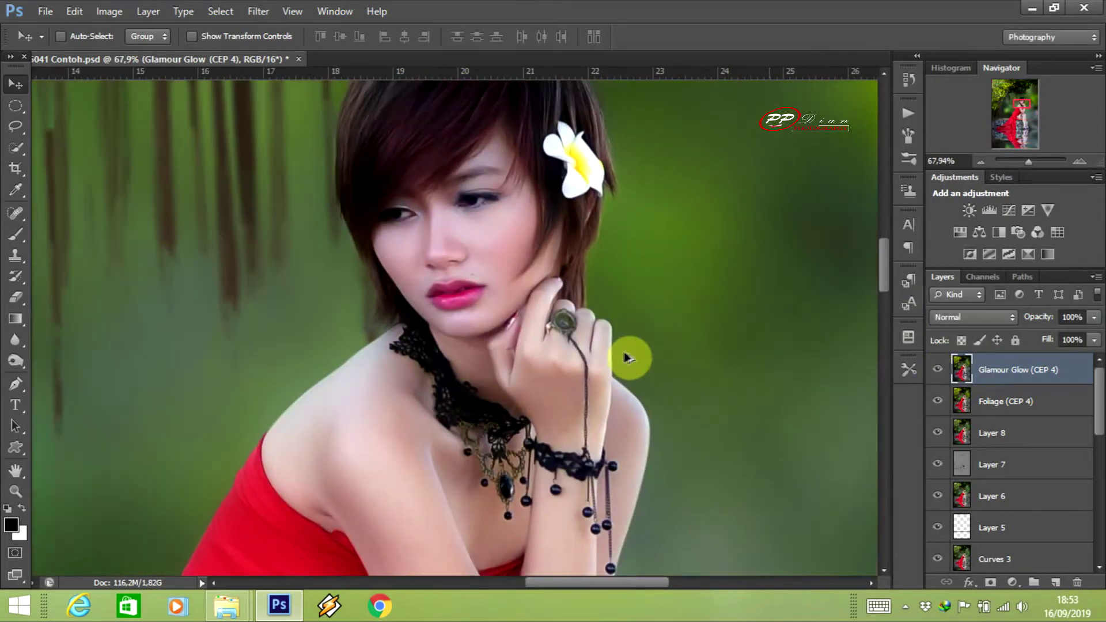
scroll(629, 357, down, 8)
scroll(630, 358, down, 10)
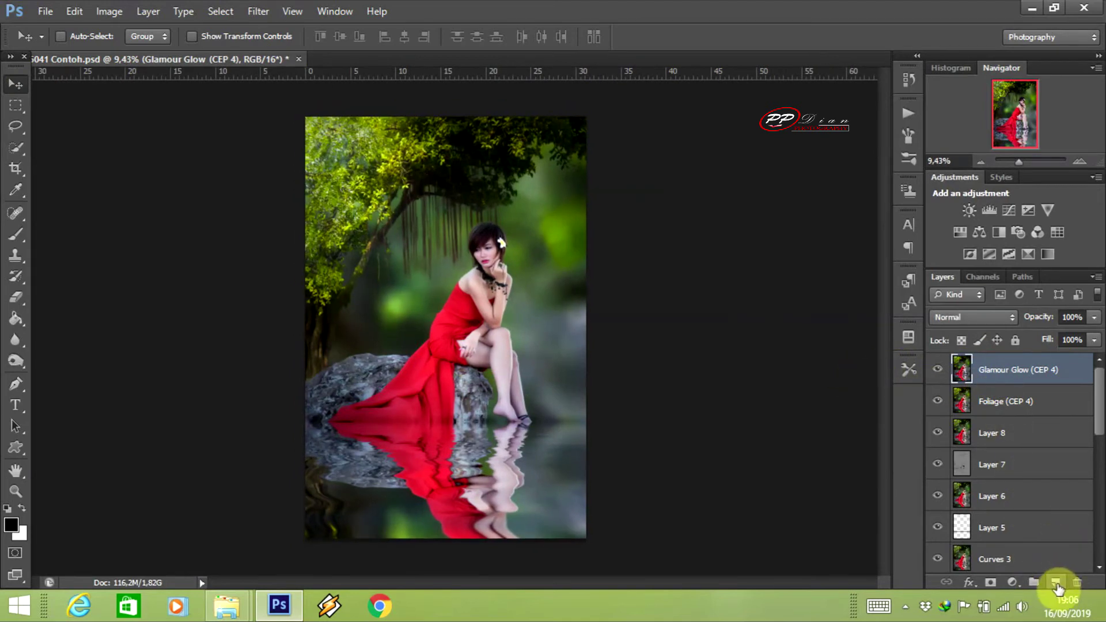
click(1056, 583)
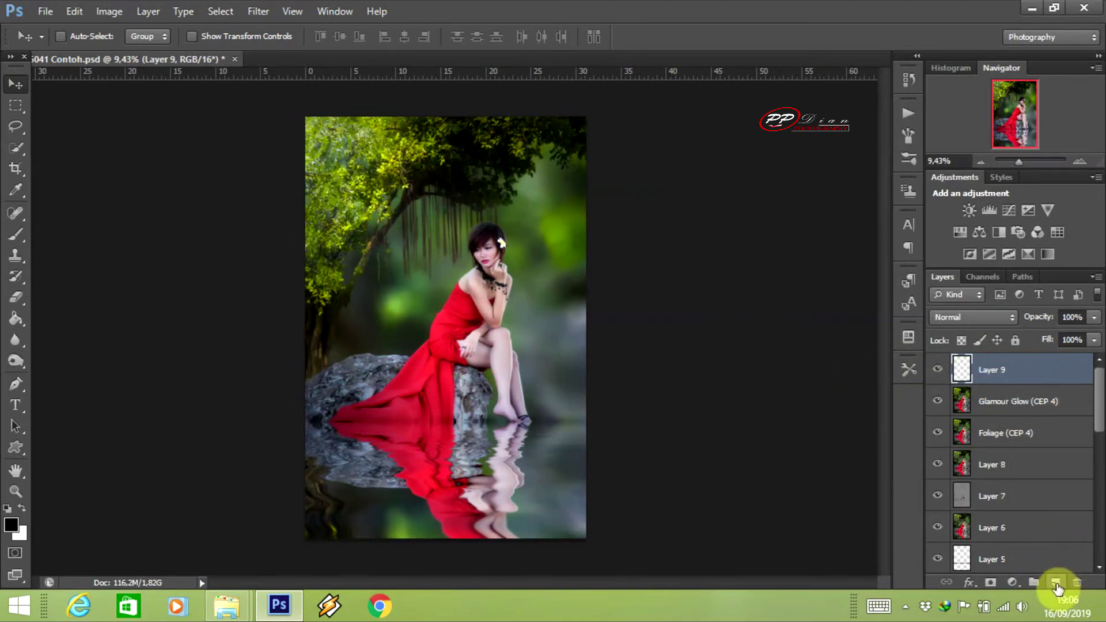
Fill a rectangular selection over the model's head with solid black on Layer 9
click(16, 106)
drag(369, 215, 542, 319)
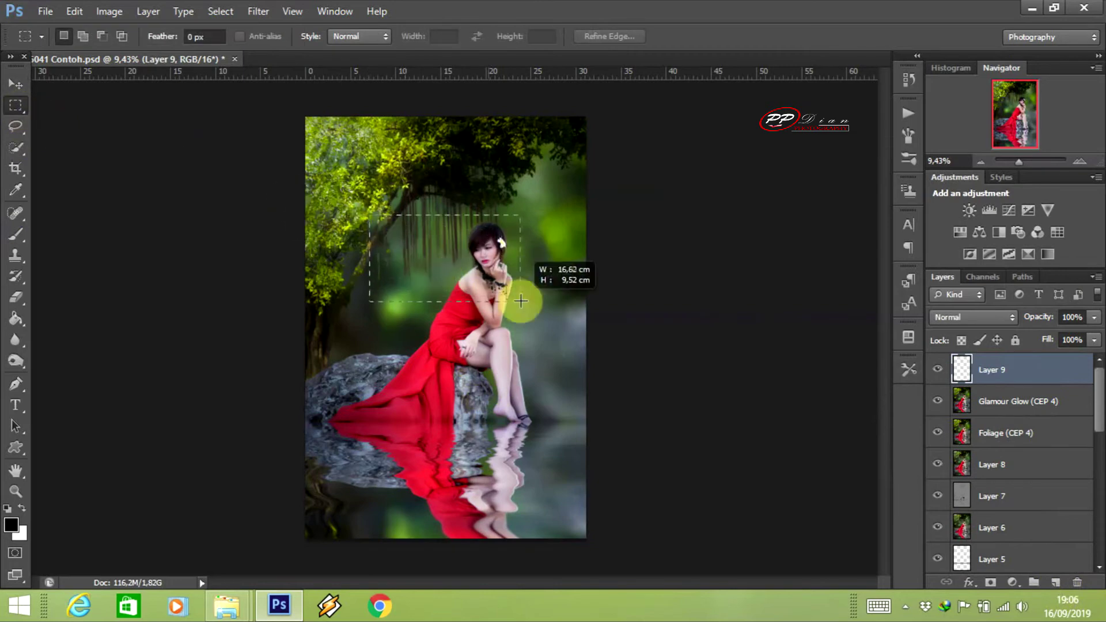
click(16, 318)
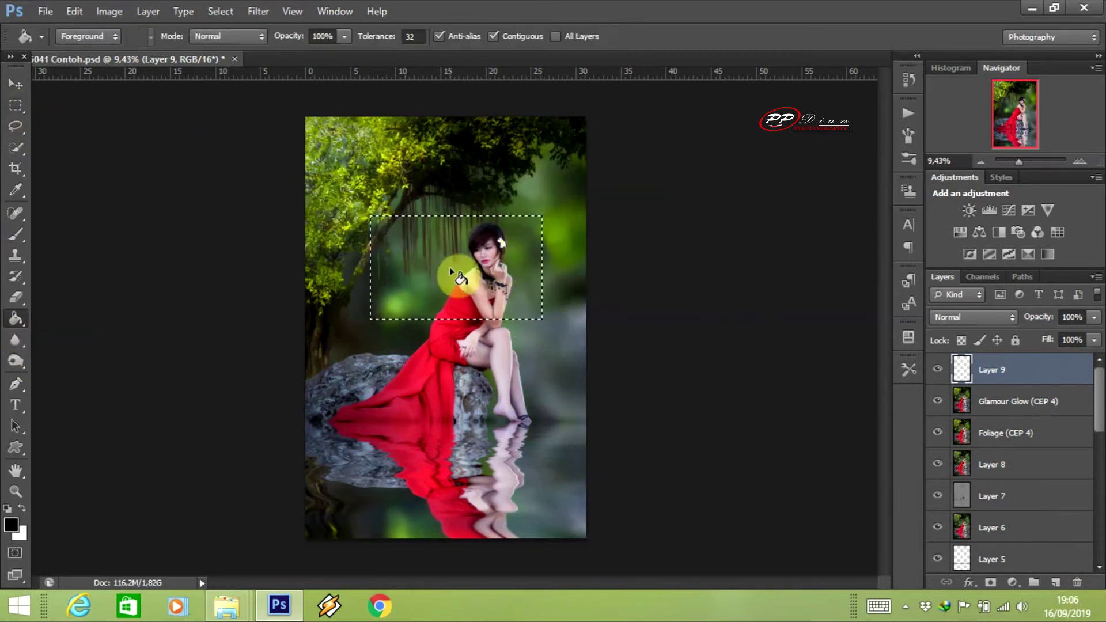
click(464, 266)
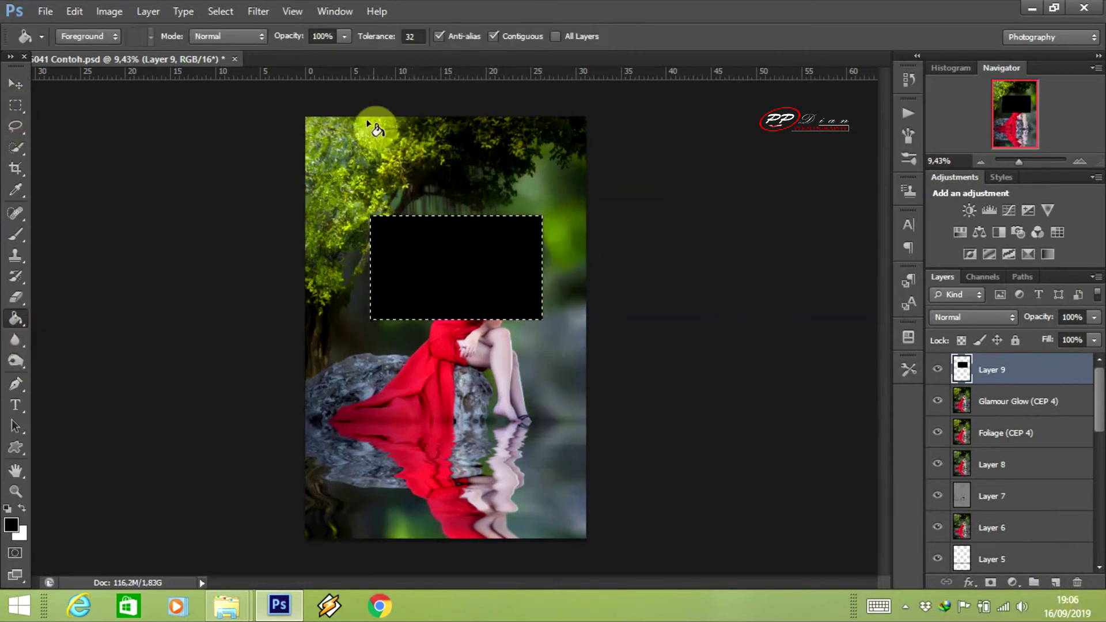
click(266, 12)
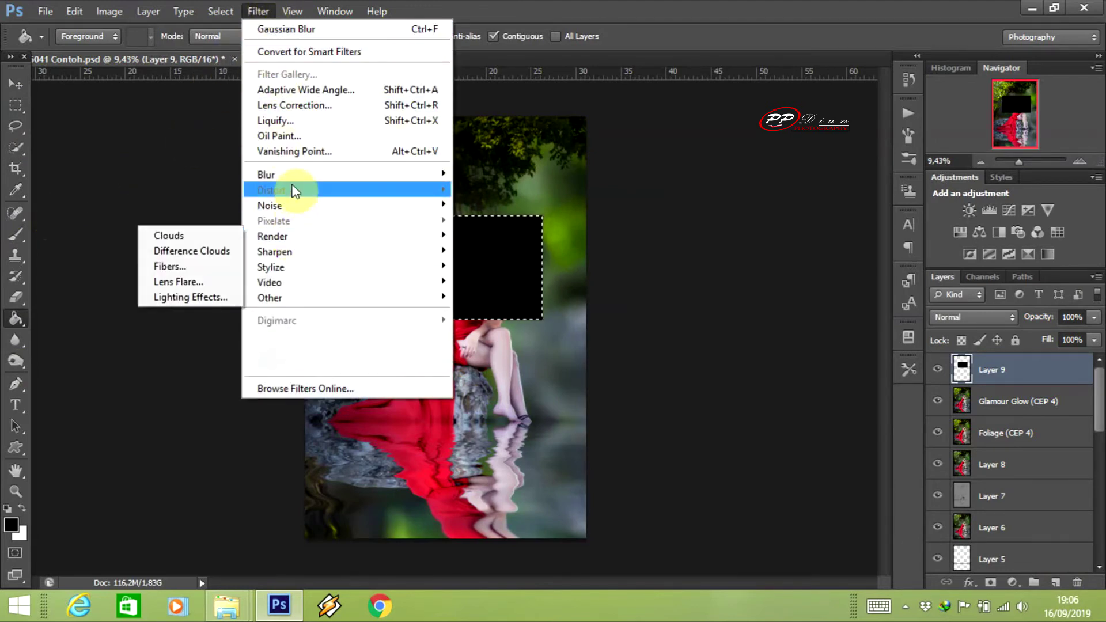
Add noise to the black rectangle at an amount of about 42
click(201, 206)
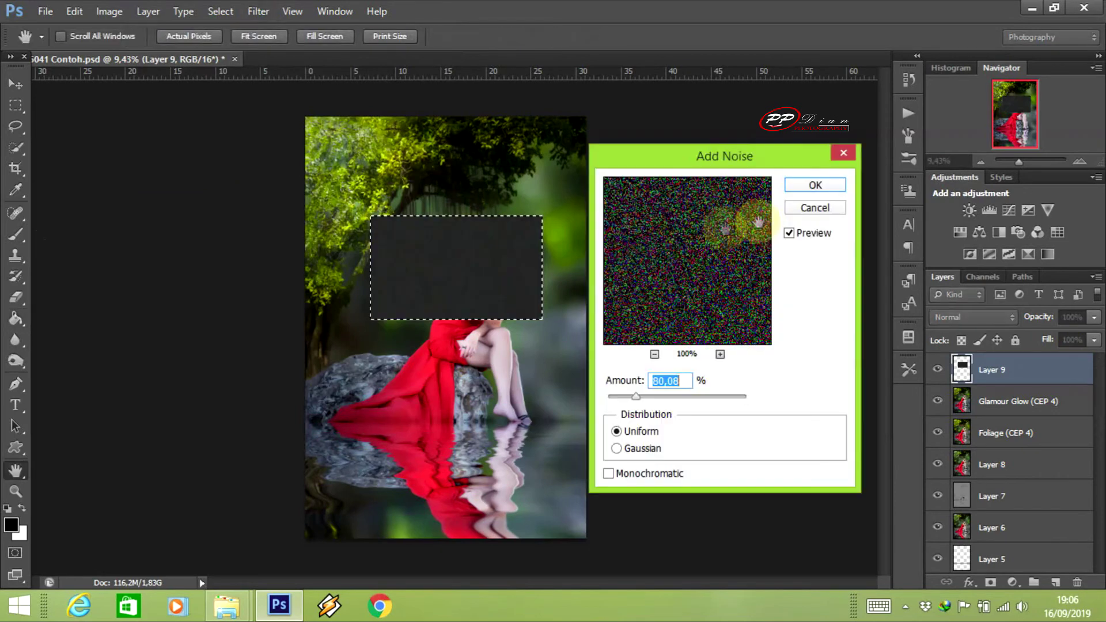
drag(631, 400, 627, 403)
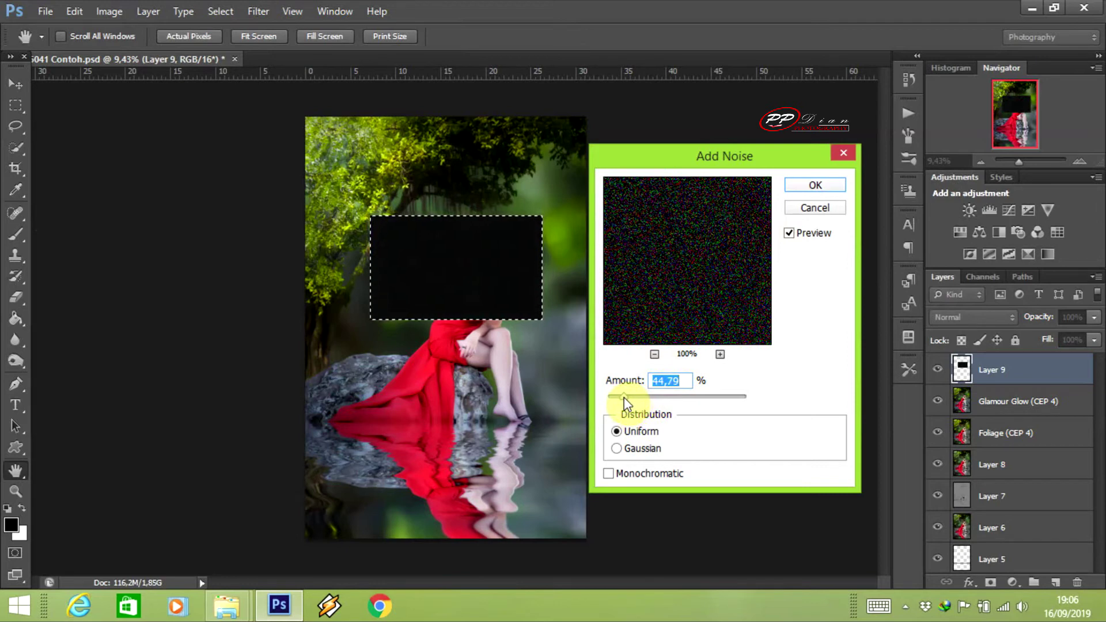
drag(623, 396, 622, 397)
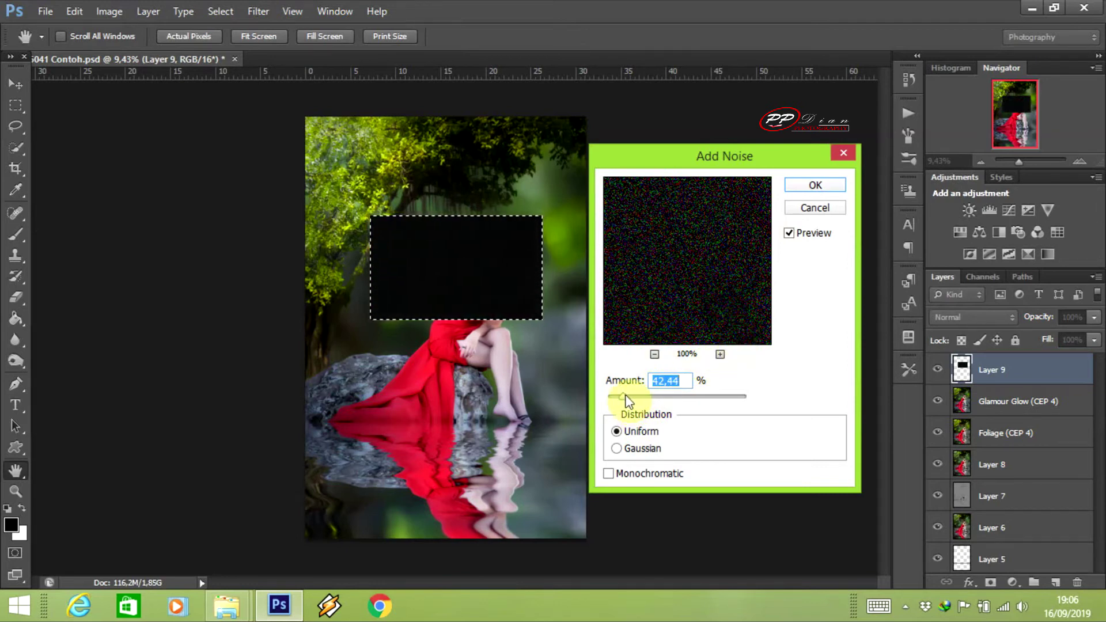
click(822, 185)
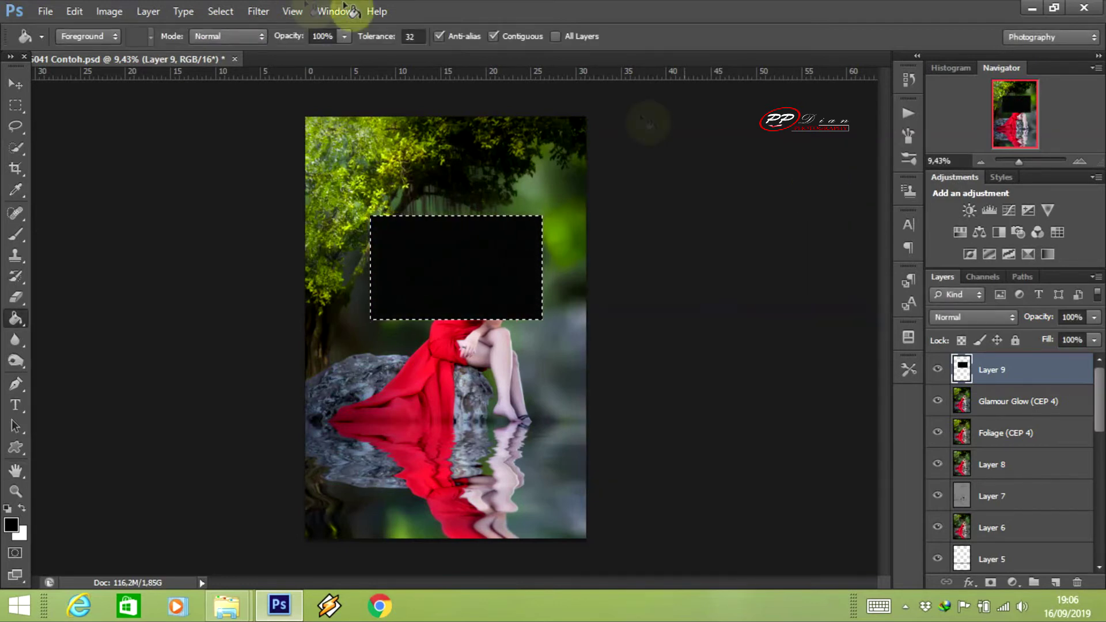
Soften the noise with a Gaussian Blur of 9.8 pixels radius
click(258, 12)
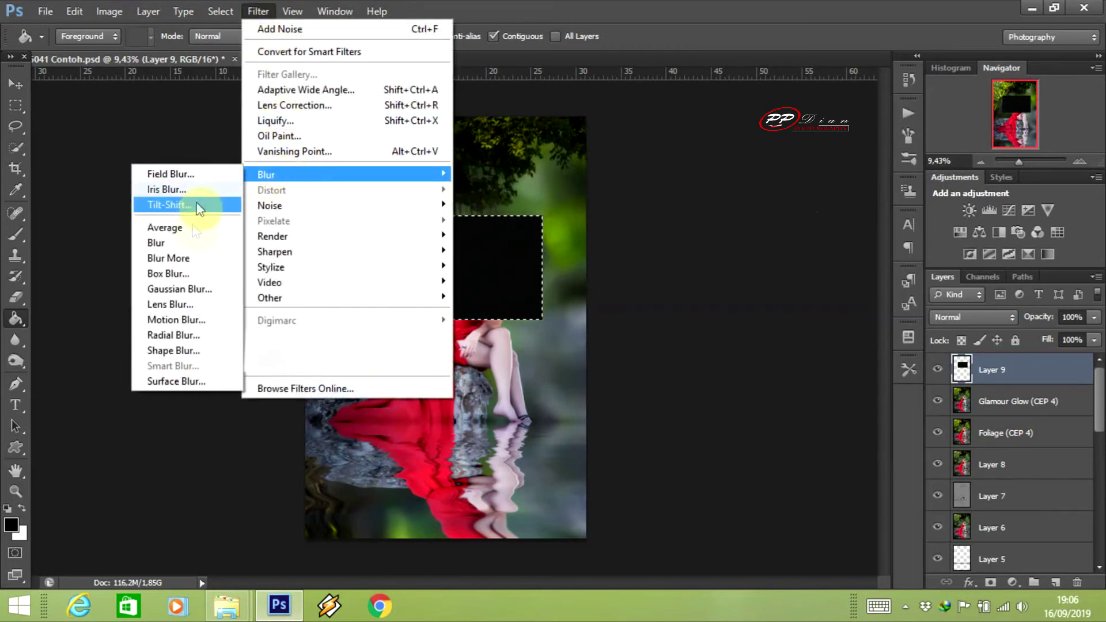
click(198, 289)
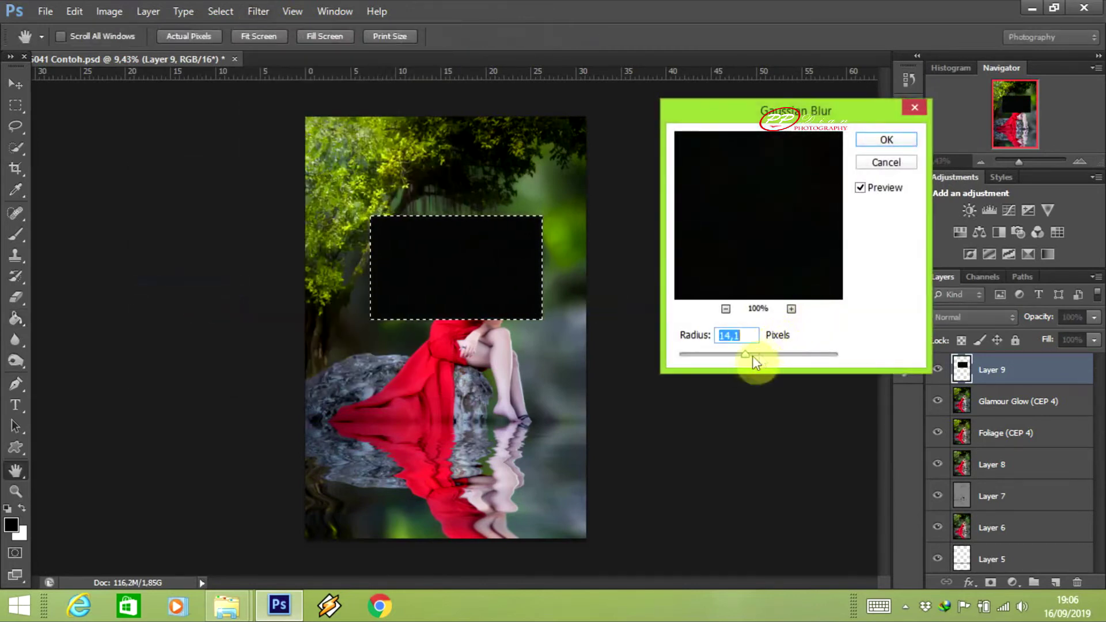
drag(747, 356, 714, 361)
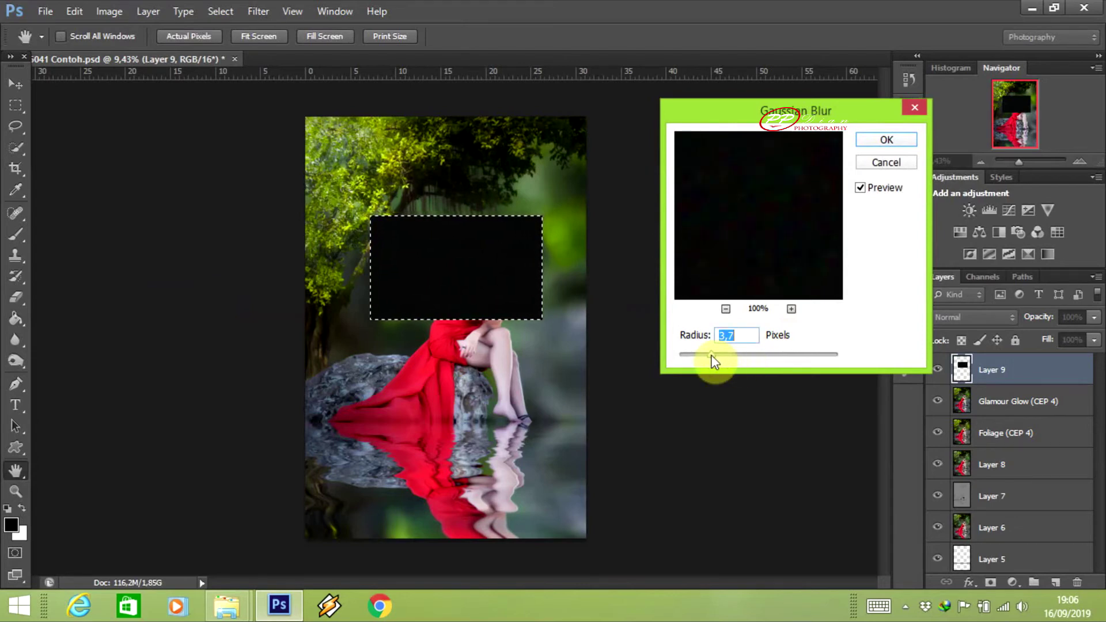
click(886, 140)
Set Layer 9's blend mode to Screen
key(g)
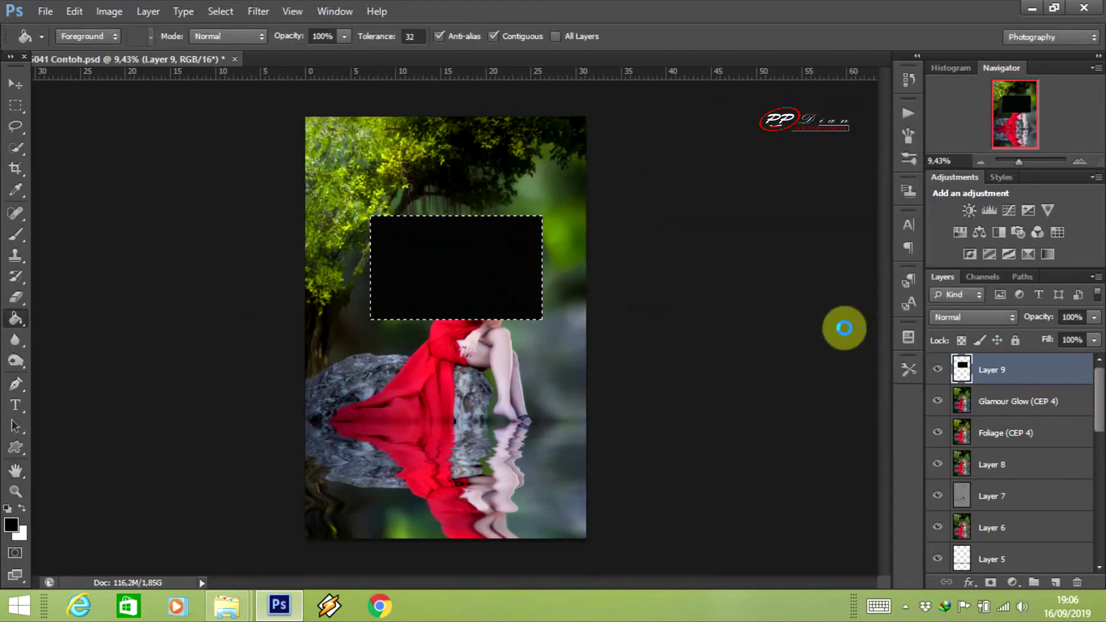
click(1010, 314)
click(957, 137)
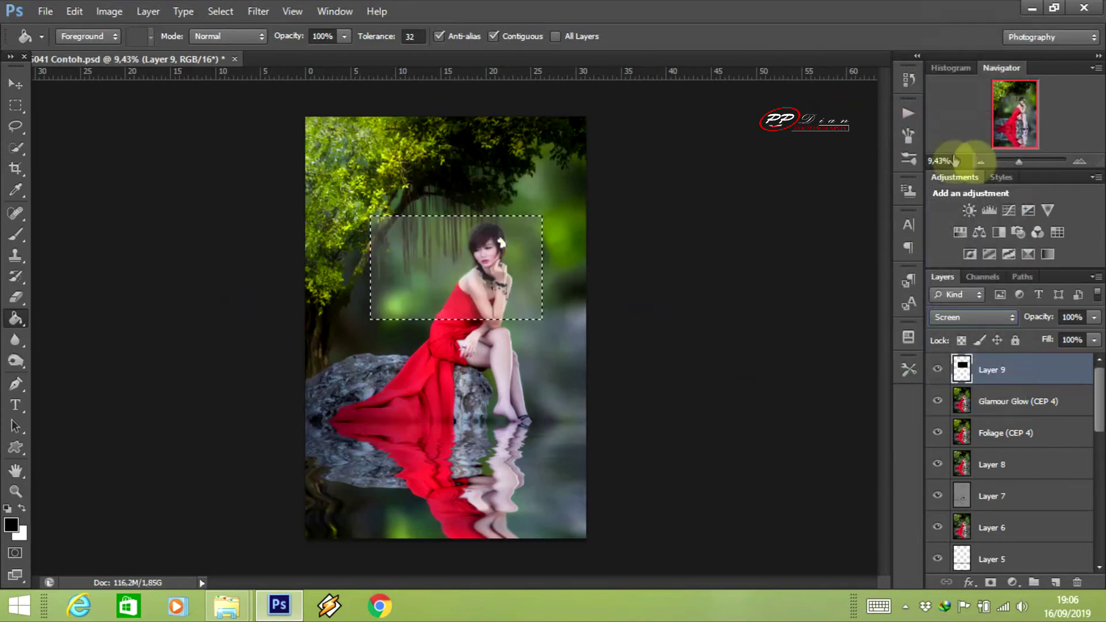
click(16, 83)
scroll(509, 240, up, 3)
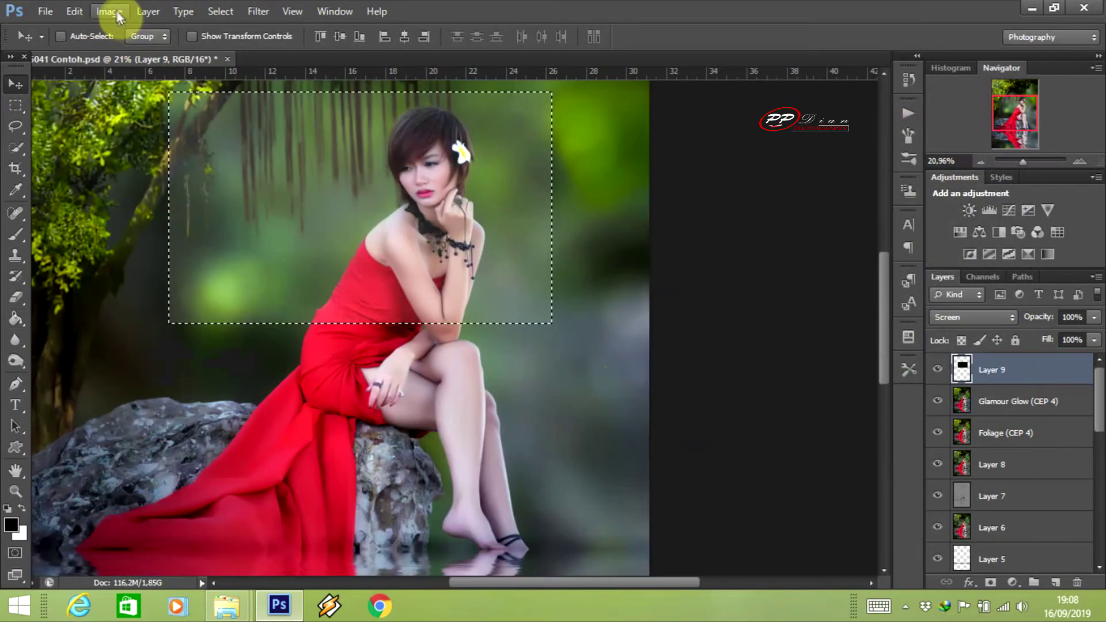
Apply a Threshold of 33 to Layer 9's blurred noise, leaving white sparkles
click(110, 11)
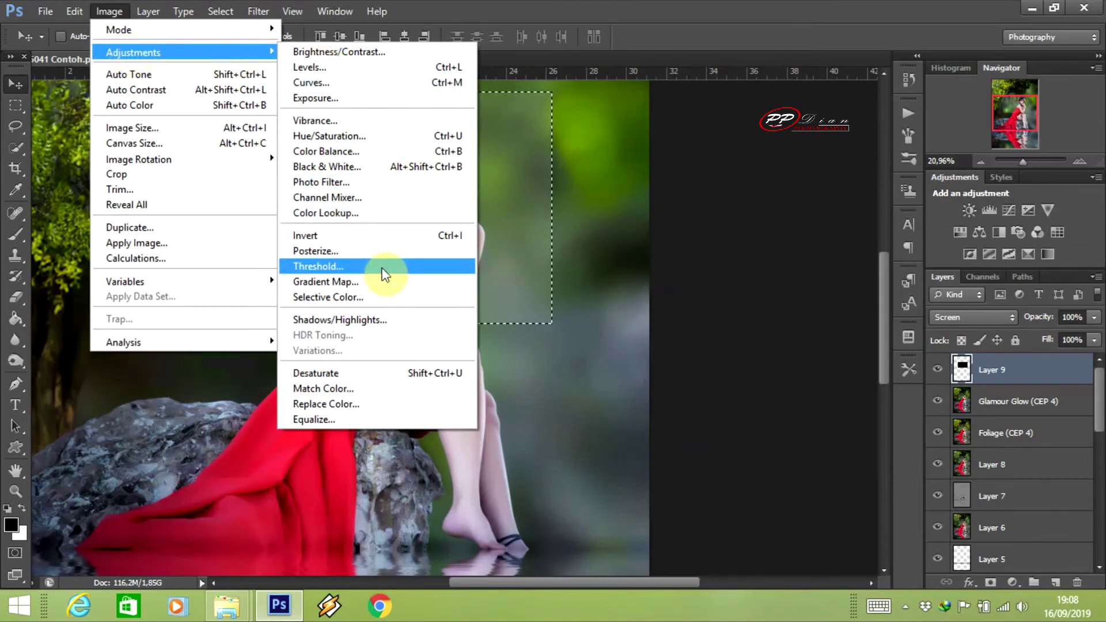
mouse_move(133, 52)
click(383, 266)
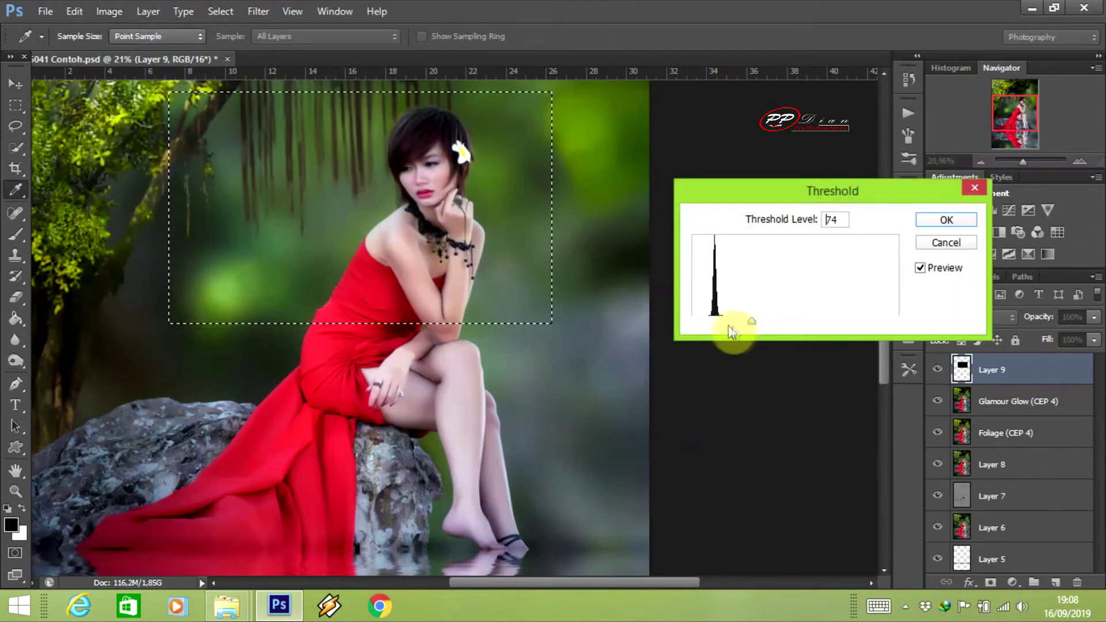
drag(723, 325, 720, 324)
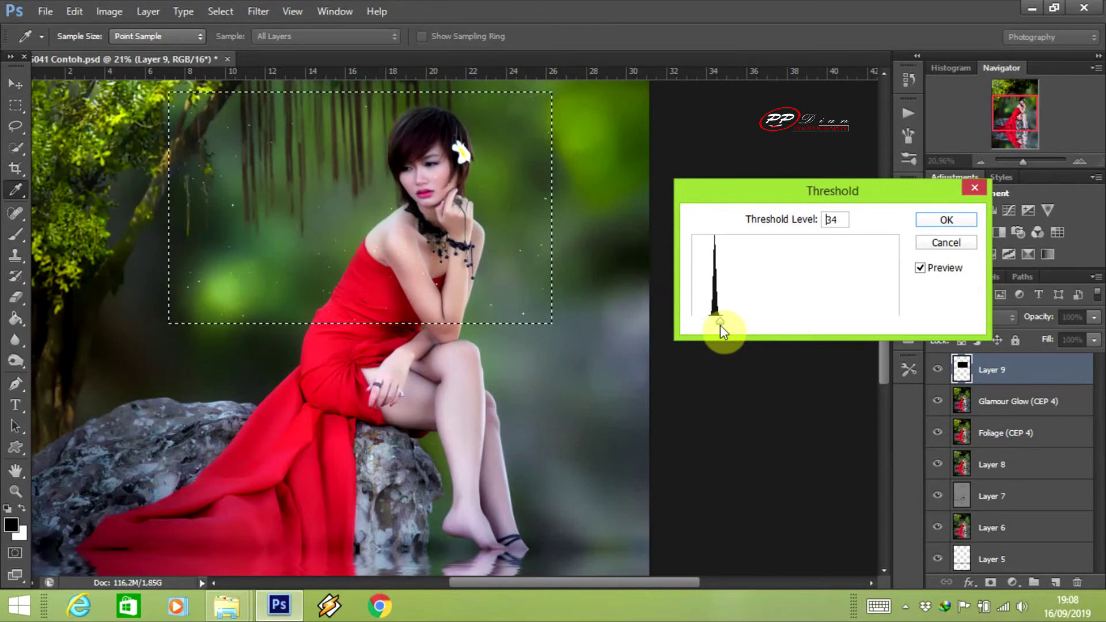
drag(720, 325, 719, 326)
click(936, 221)
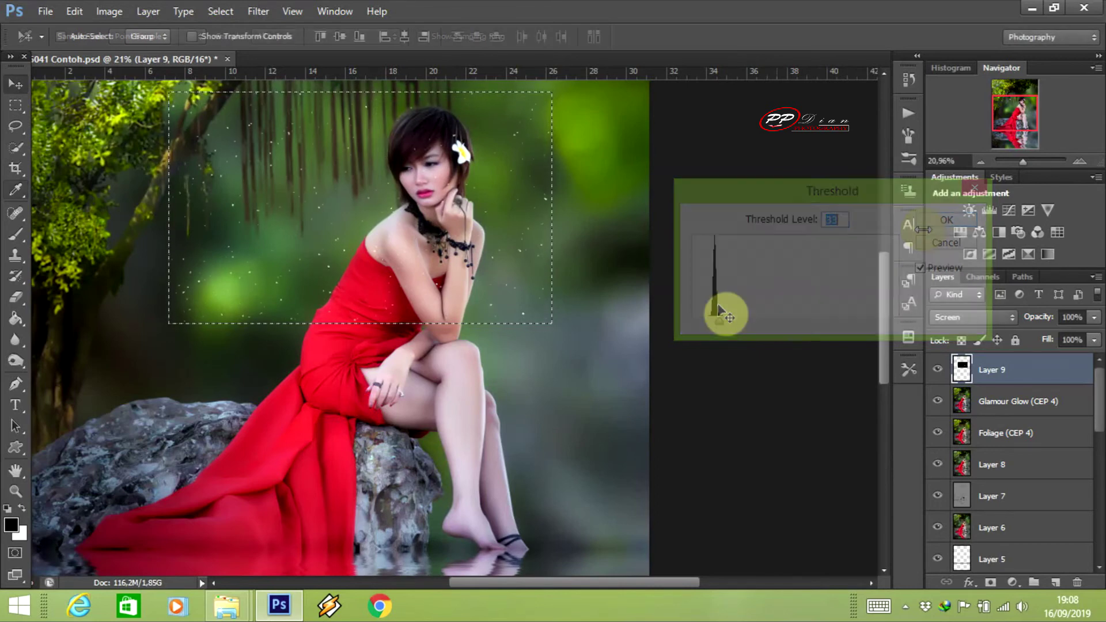
Stretch the sparkle layer from the treetops down over the water, commit, and deselect
key(ctrl+0)
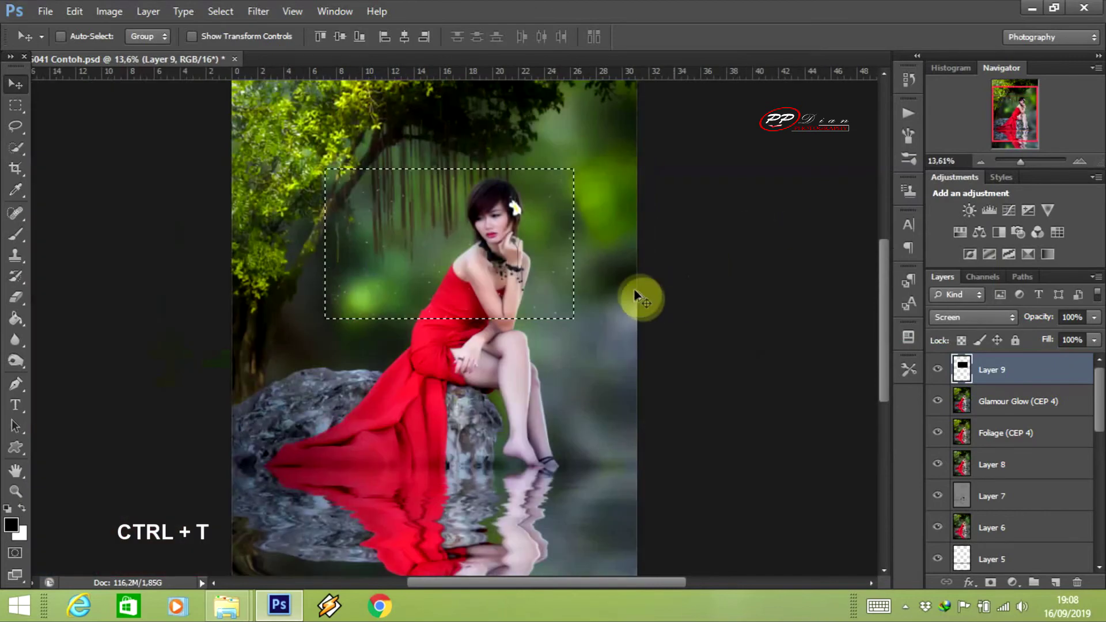
key(ctrl+t)
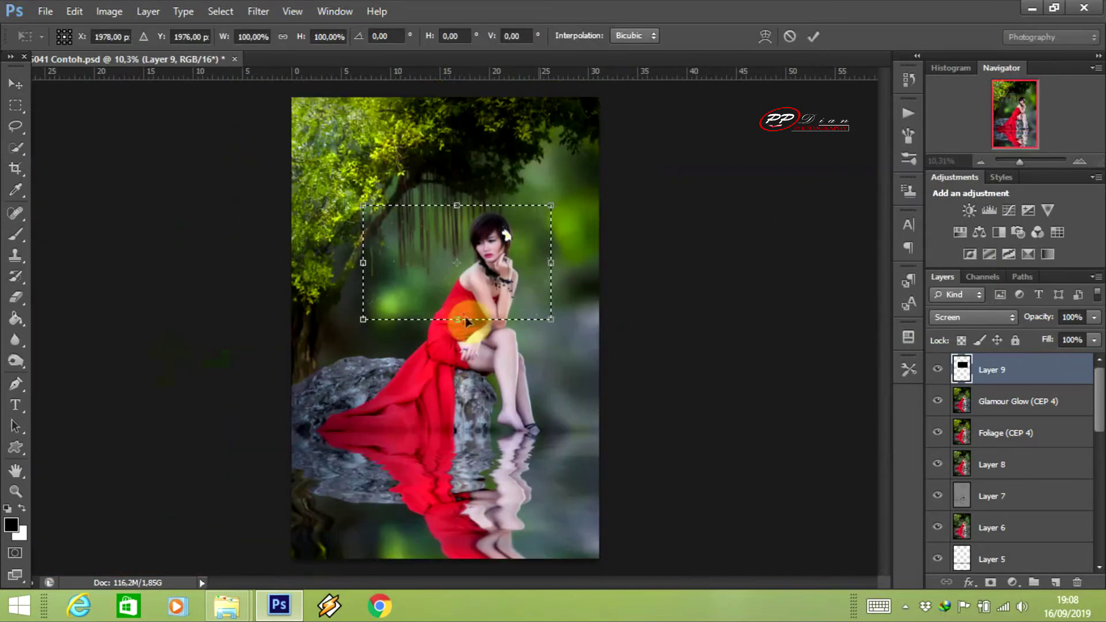
drag(457, 319, 456, 422)
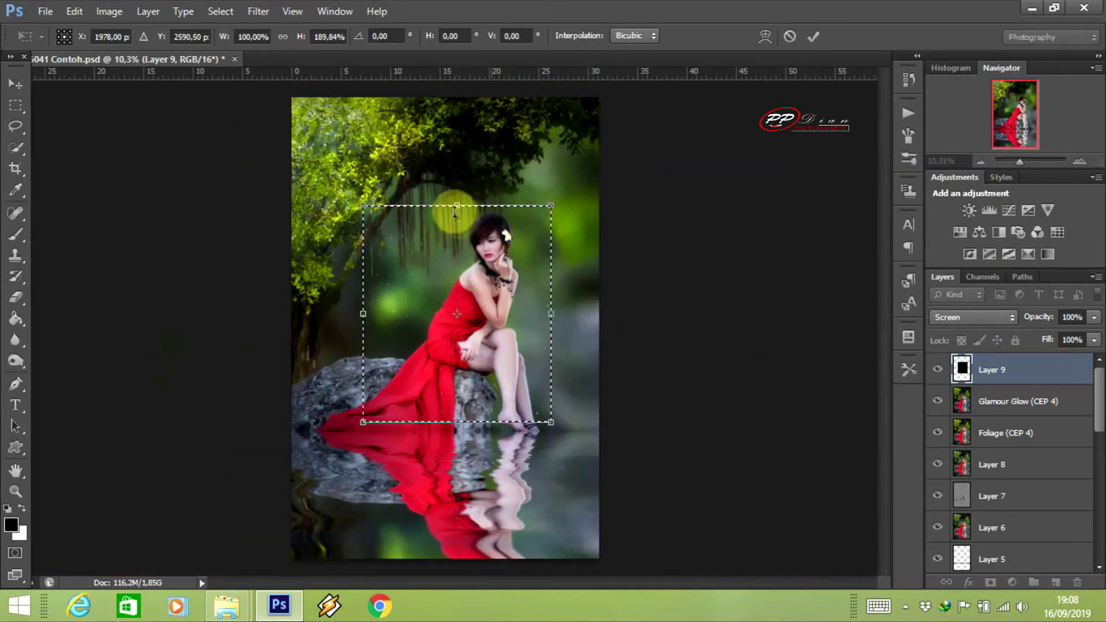
drag(550, 315, 602, 315)
drag(464, 235, 460, 142)
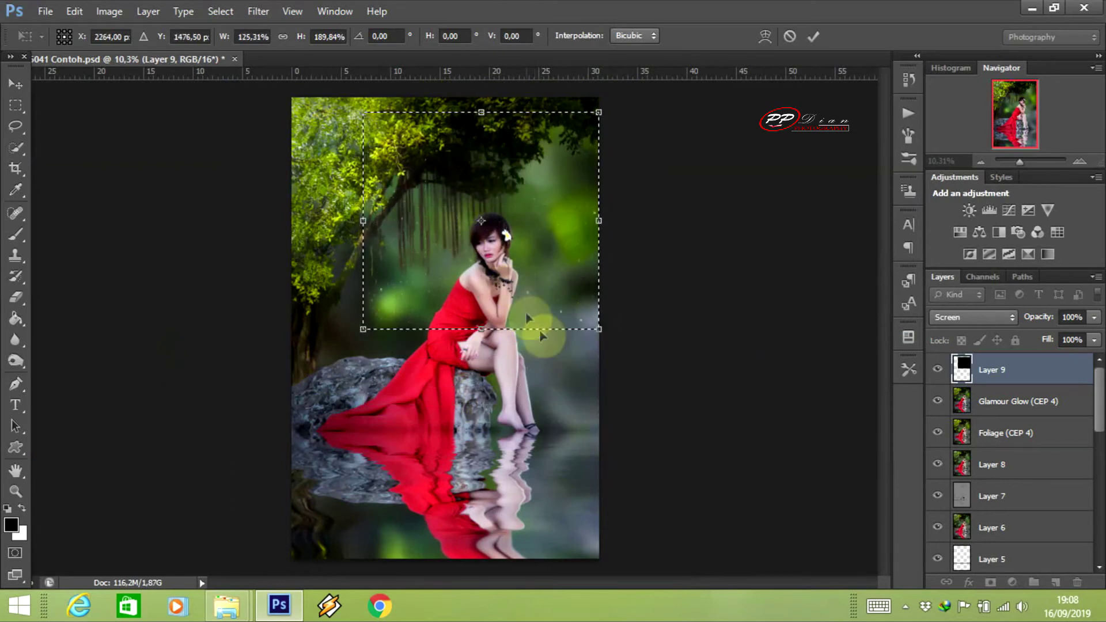
drag(482, 329, 487, 383)
drag(599, 383, 634, 421)
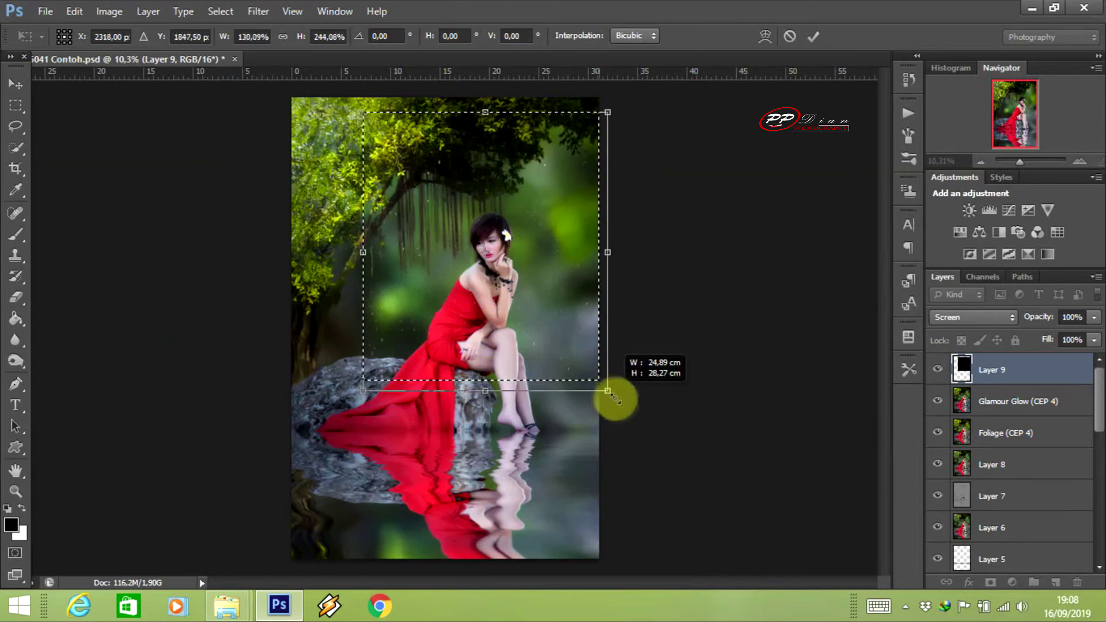
drag(650, 461, 654, 468)
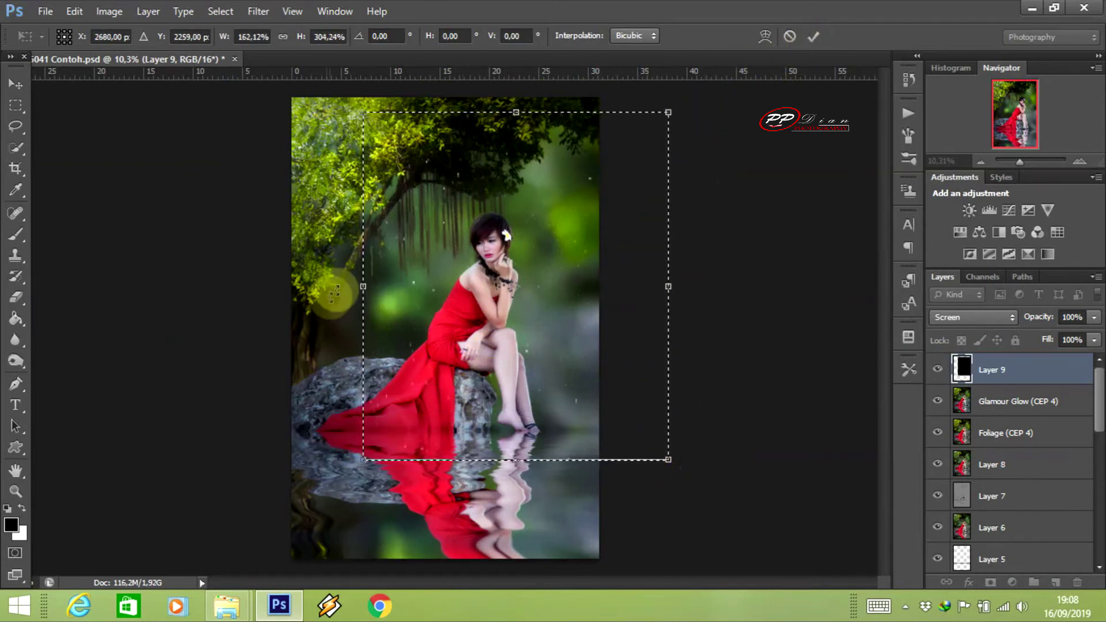
drag(363, 286, 325, 279)
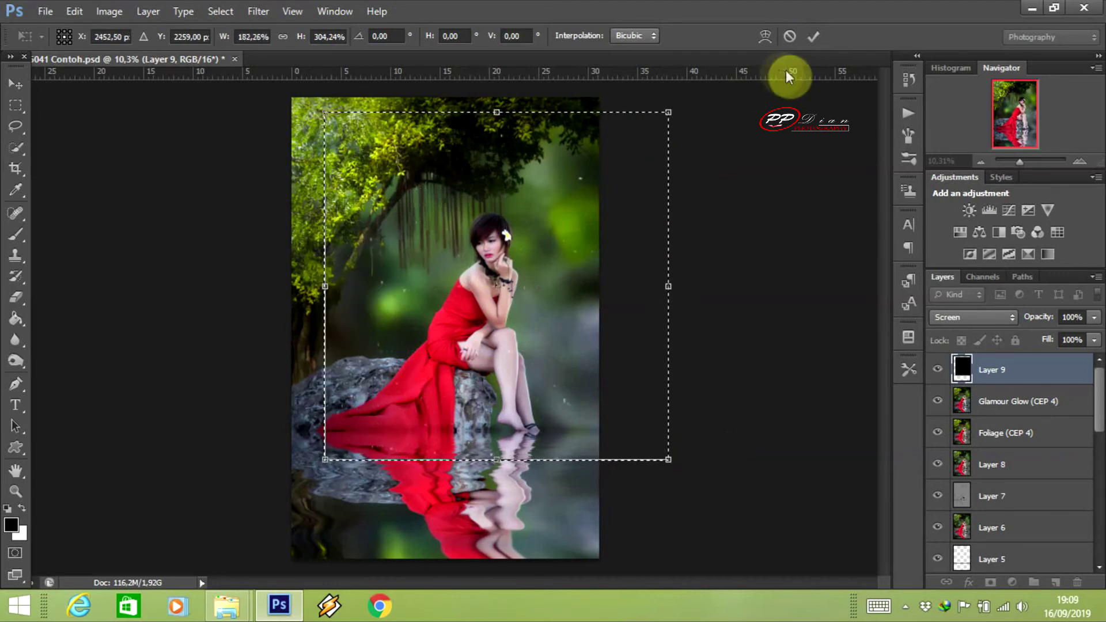
click(818, 36)
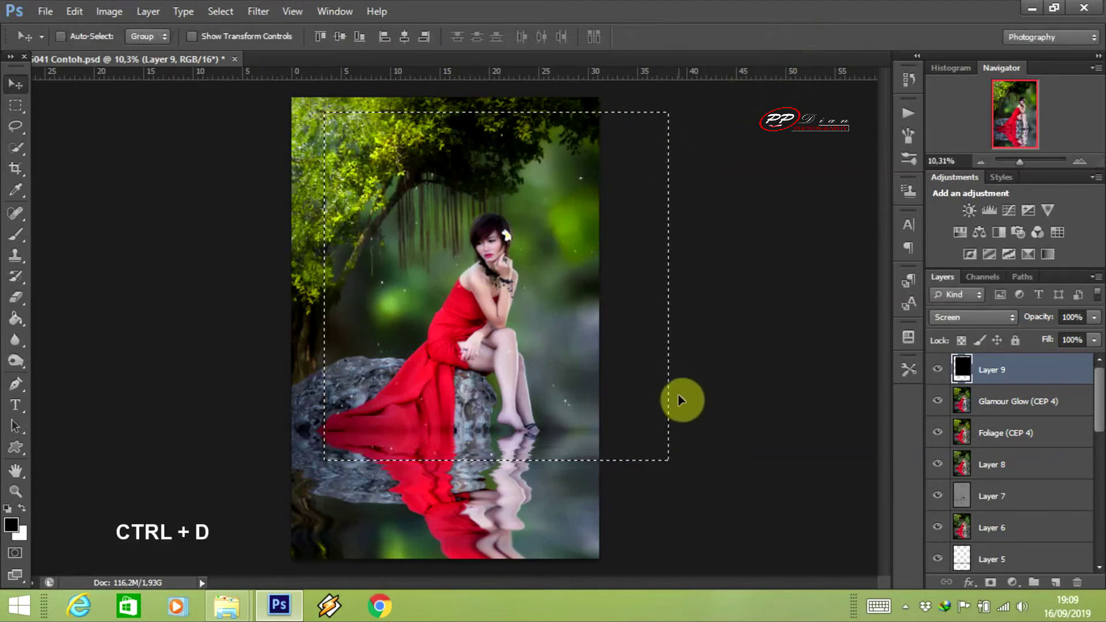
key(ctrl+d)
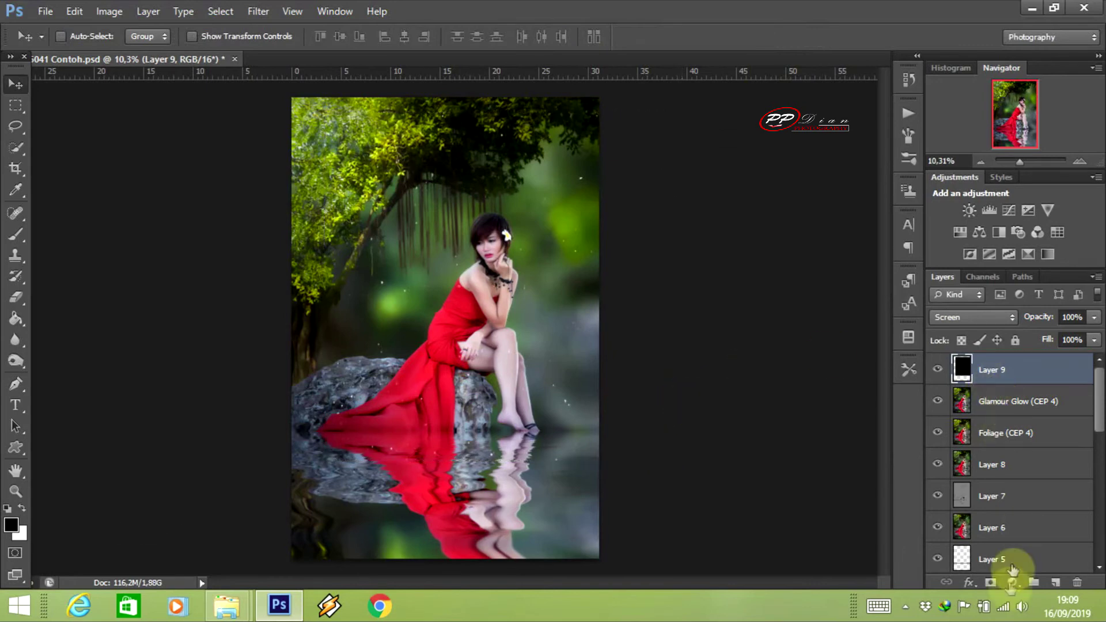
Add a layer mask to Layer 9 and paint away sparkles from knee to face
click(990, 582)
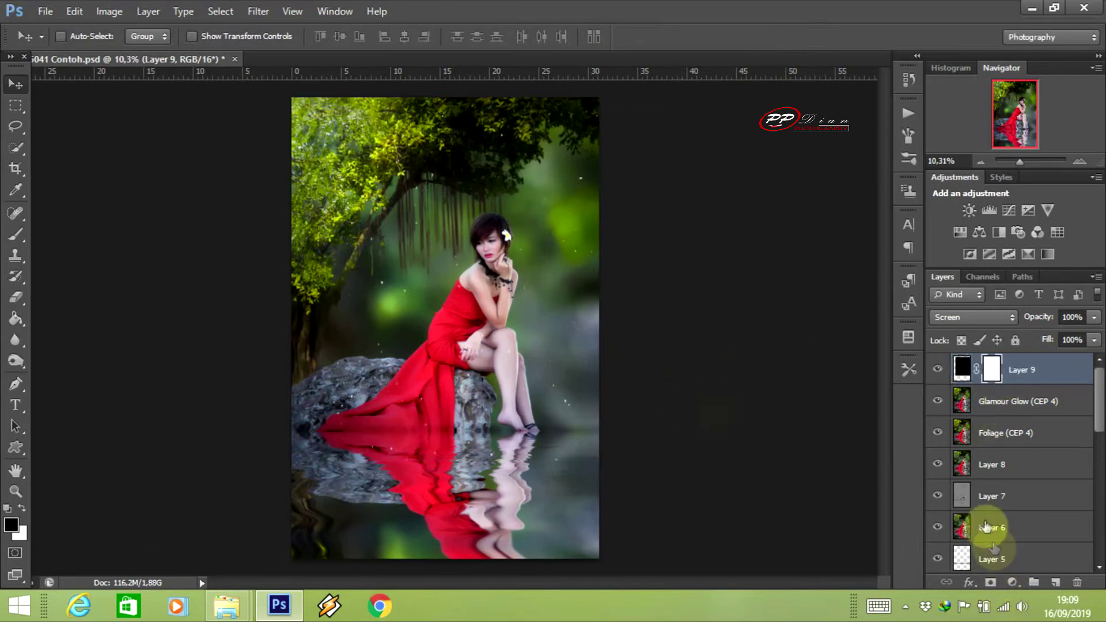
click(10, 232)
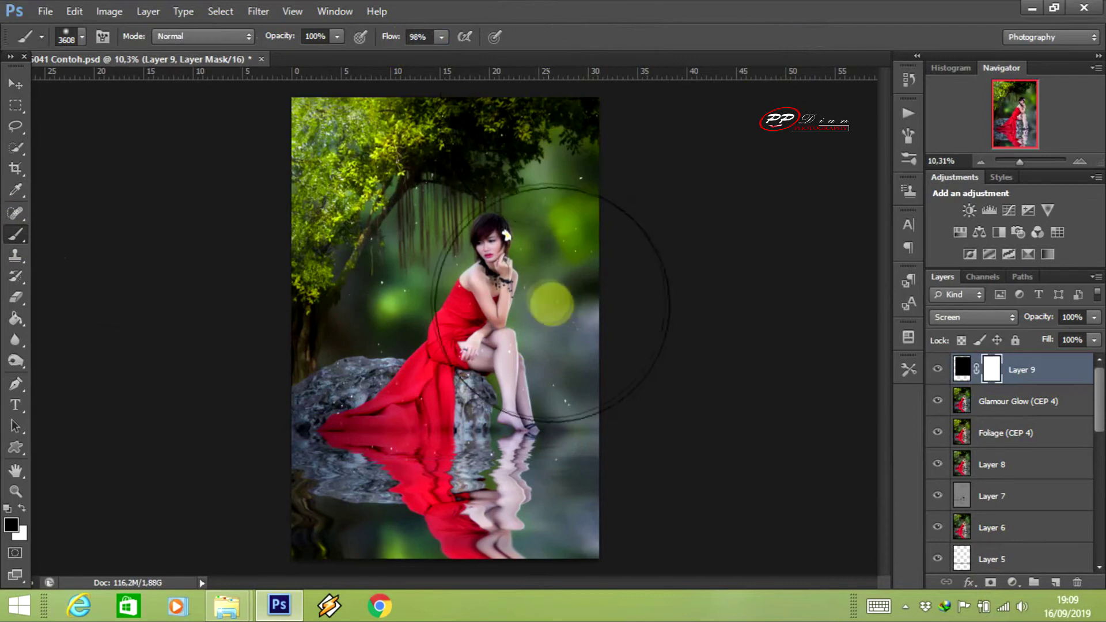
right_click(583, 308)
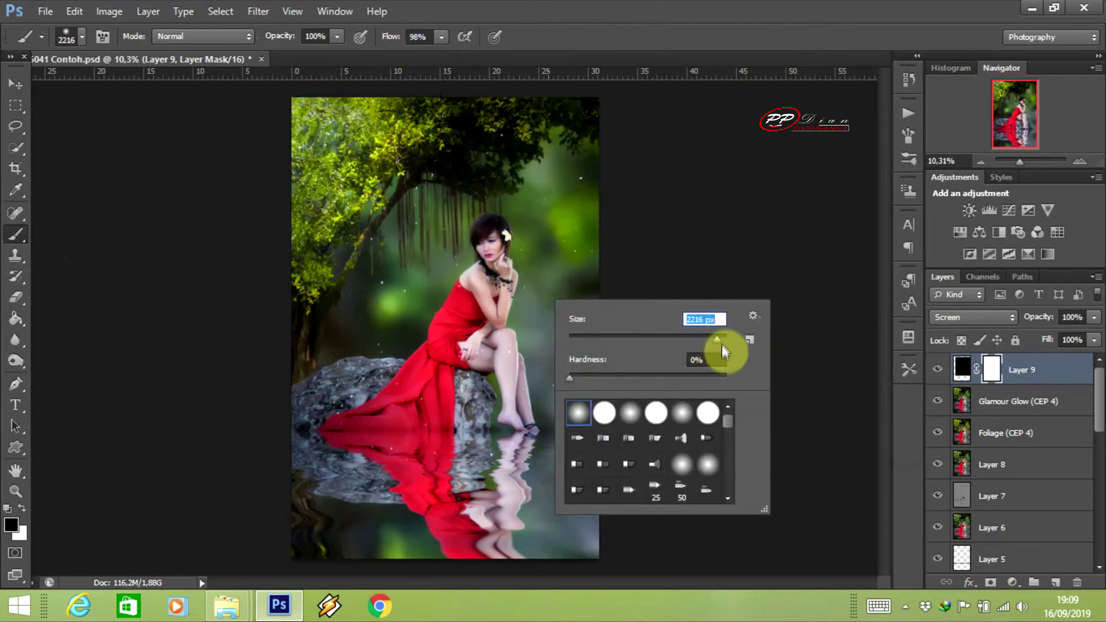
click(507, 225)
scroll(523, 336, up, 3)
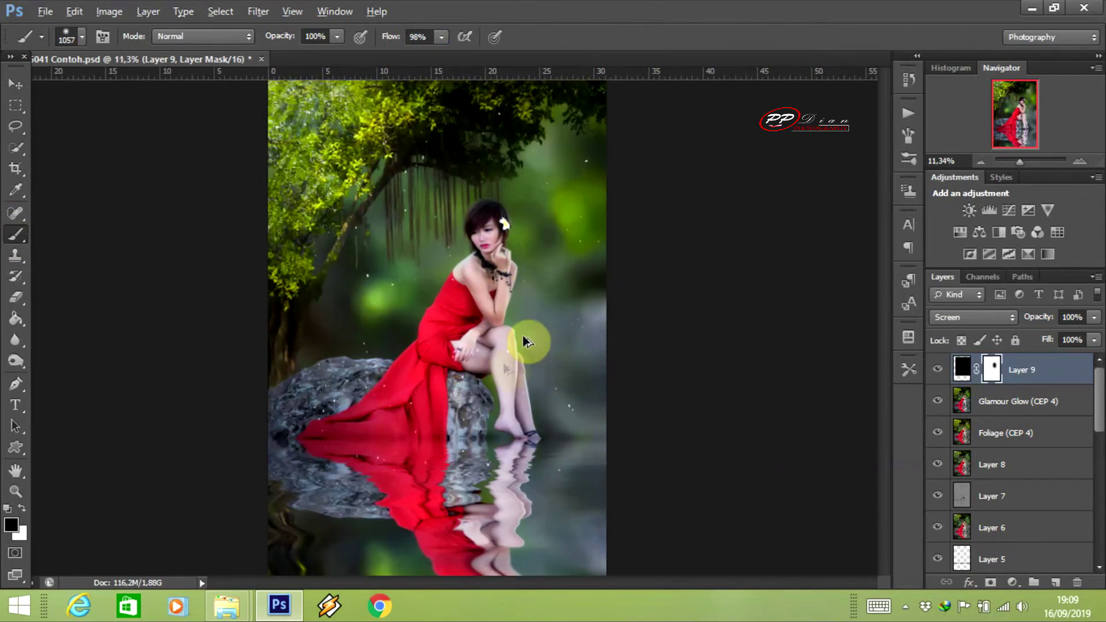
mouse_move(439, 369)
mouse_down()
mouse_move(464, 176)
mouse_move(463, 358)
mouse_up()
Mask sparkles off the legs with a smaller brush, then stamp visible layers into a new layer
right_click(448, 352)
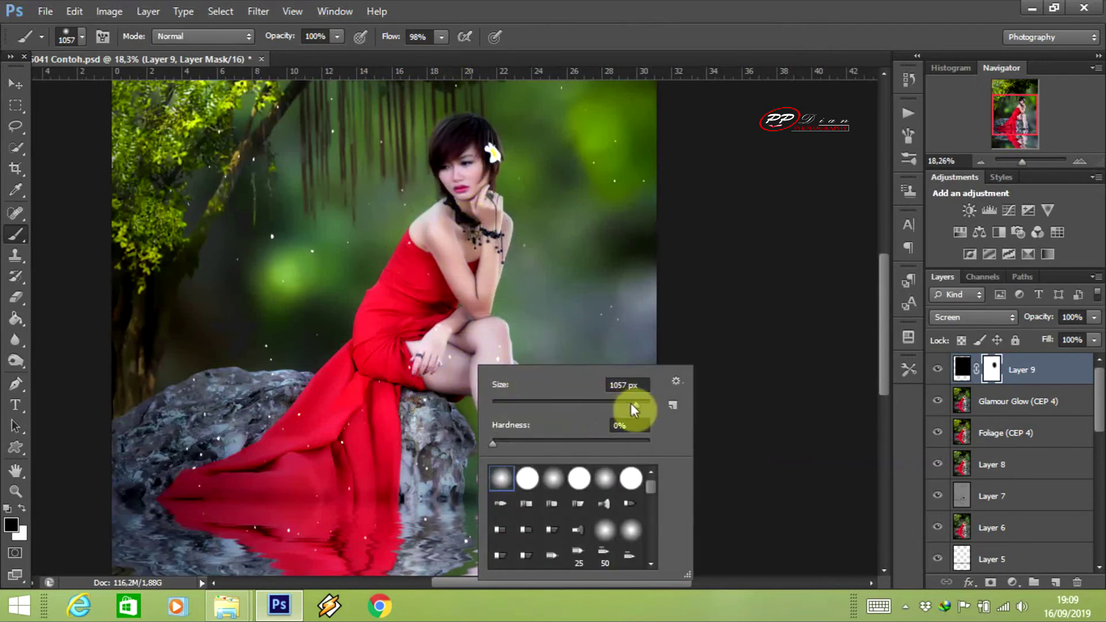
click(420, 346)
mouse_move(469, 359)
mouse_down()
mouse_move(577, 481)
mouse_move(506, 365)
mouse_move(538, 479)
mouse_move(472, 360)
mouse_move(491, 388)
mouse_move(433, 236)
mouse_move(563, 531)
mouse_move(505, 457)
mouse_move(481, 453)
mouse_move(513, 453)
mouse_move(458, 480)
mouse_move(477, 444)
mouse_move(468, 251)
mouse_up()
scroll(482, 452, down, 1)
scroll(467, 252, up, 3)
scroll(485, 281, down, 7)
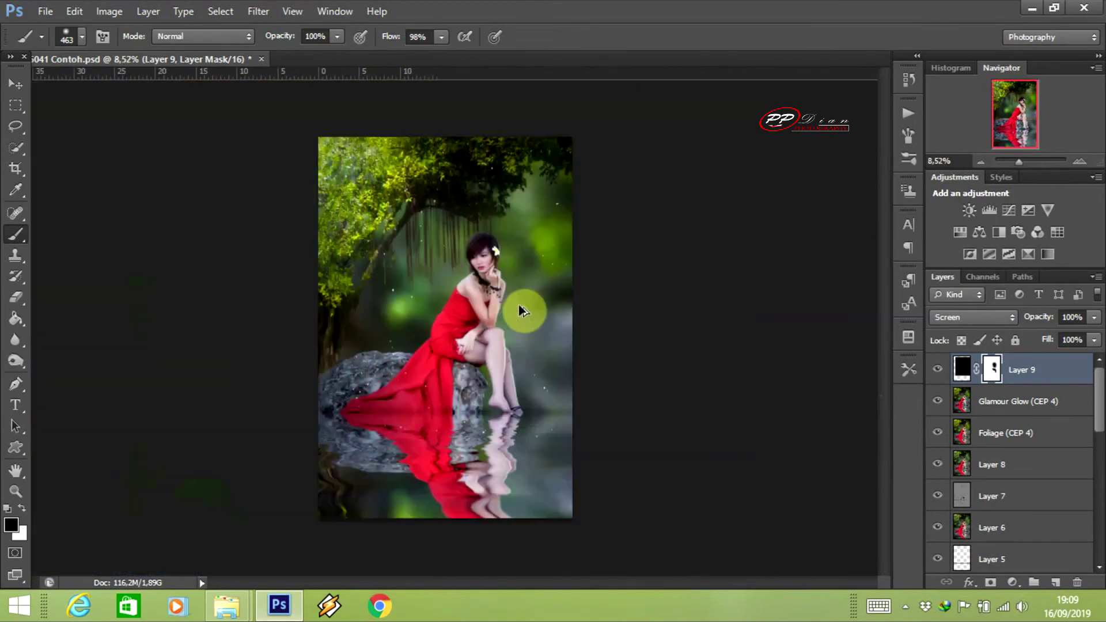
scroll(518, 304, down, 1)
scroll(535, 380, up, 1)
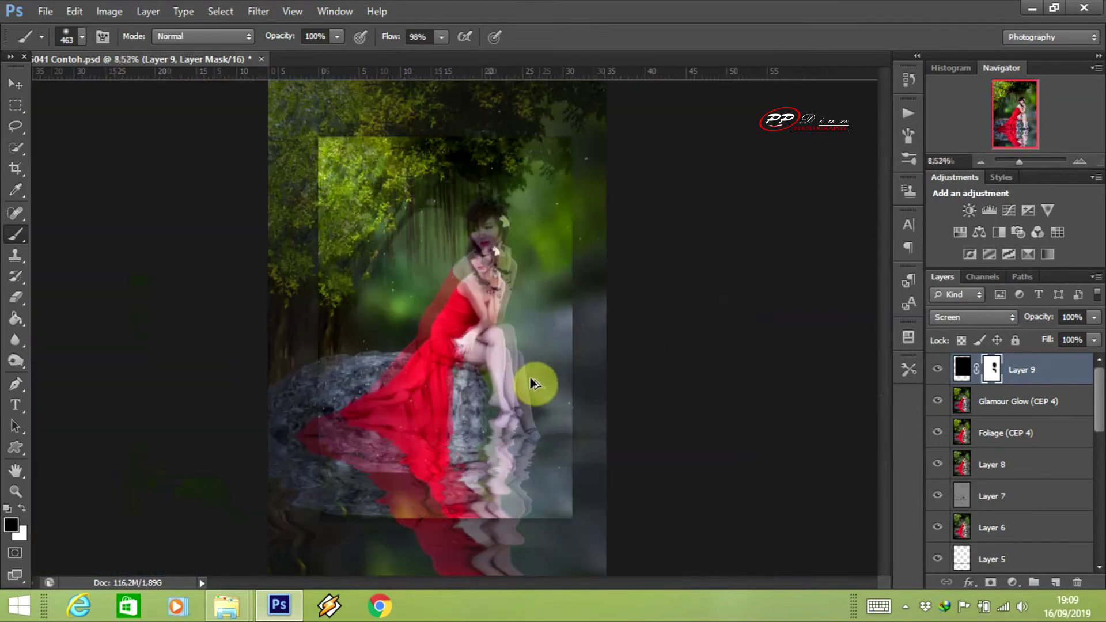
scroll(534, 380, up, 1)
scroll(532, 375, up, 1)
key(ctrl+shift+alt+e)
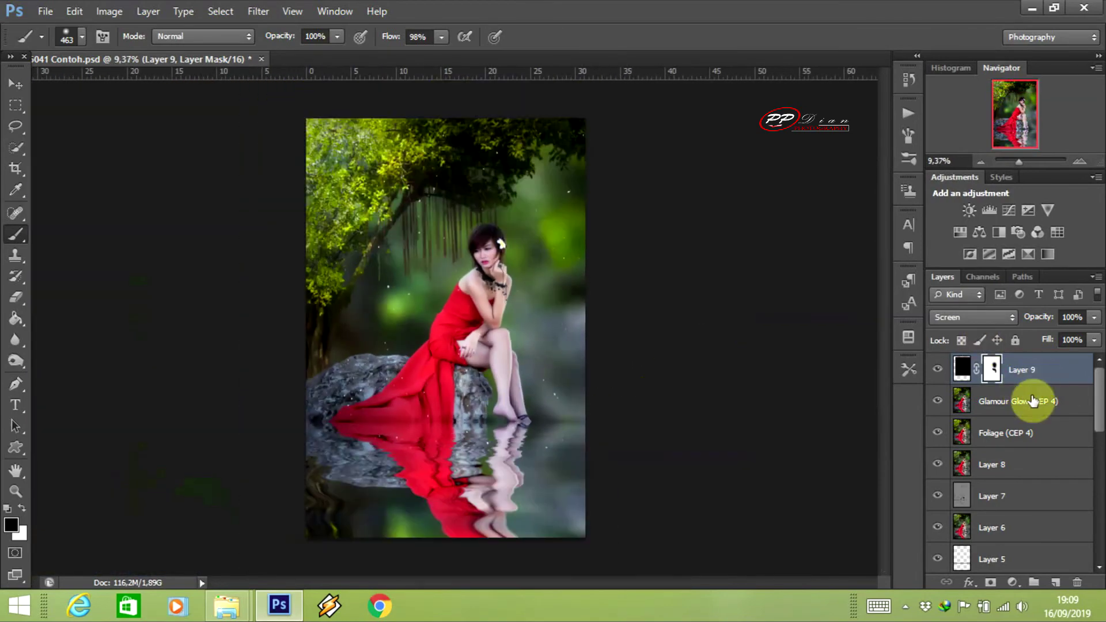
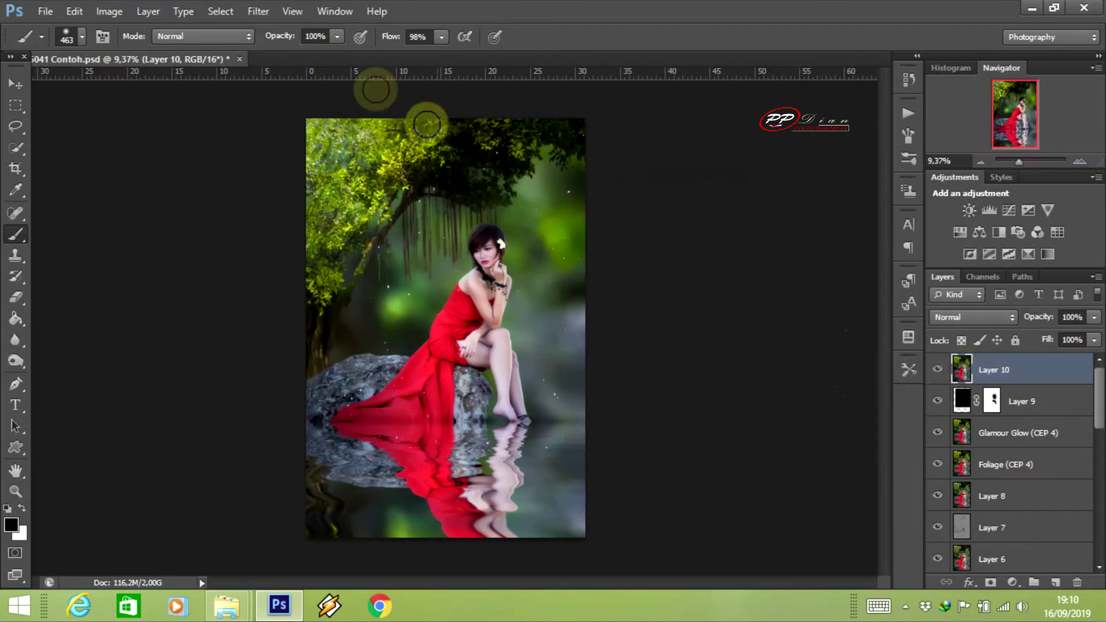
Apply a 1.5-pixel High Pass filter to Layer 10 and blend it in Vivid Light
click(16, 84)
click(259, 11)
mouse_move(270, 297)
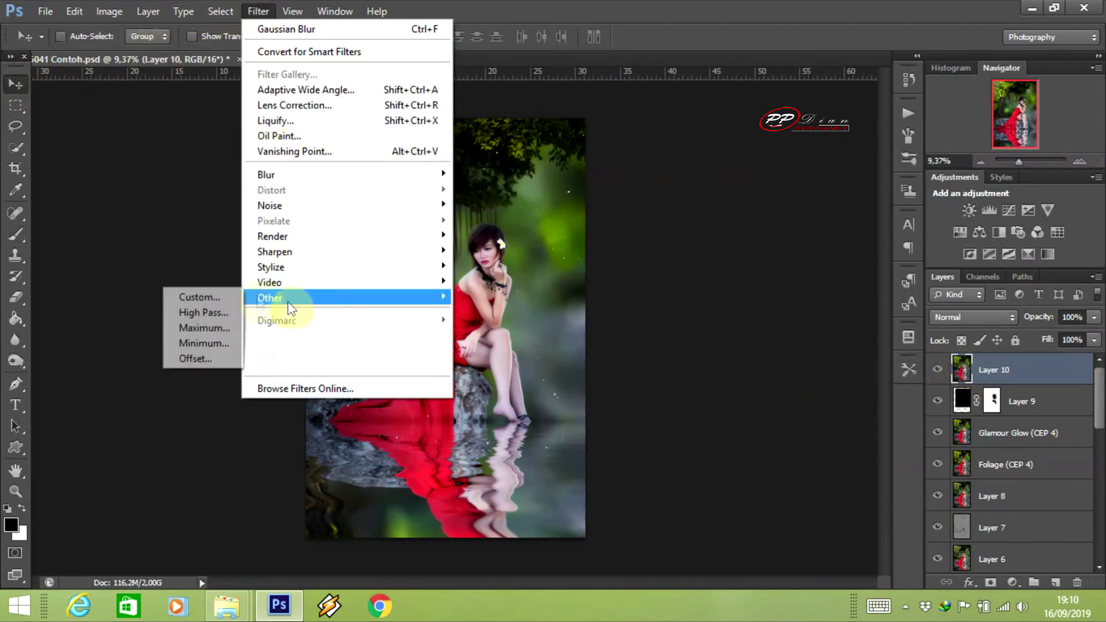
click(265, 314)
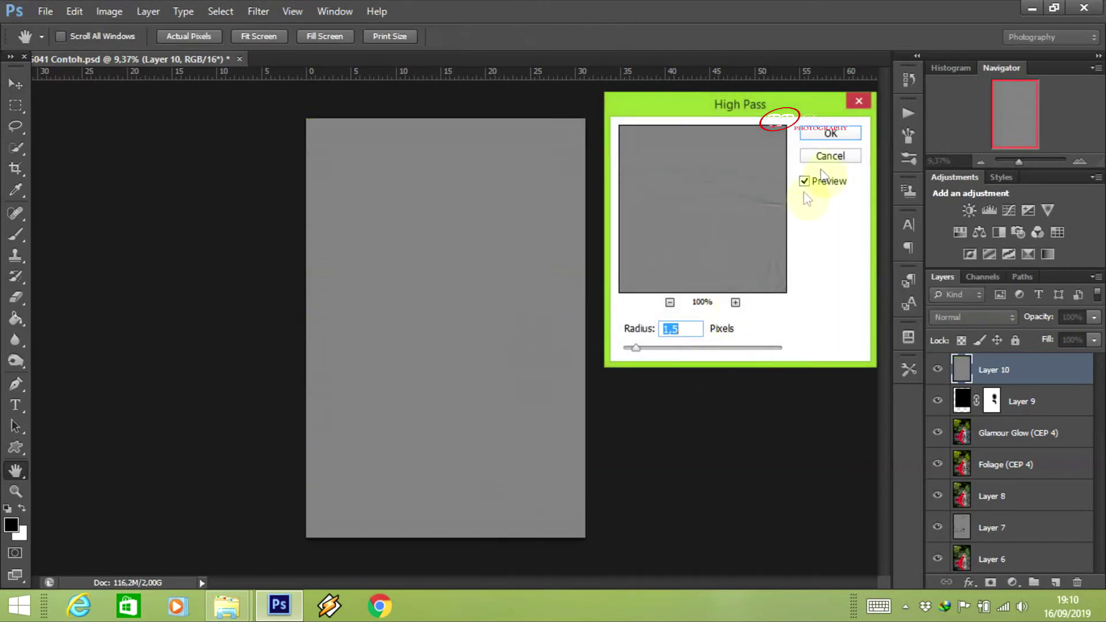
click(833, 136)
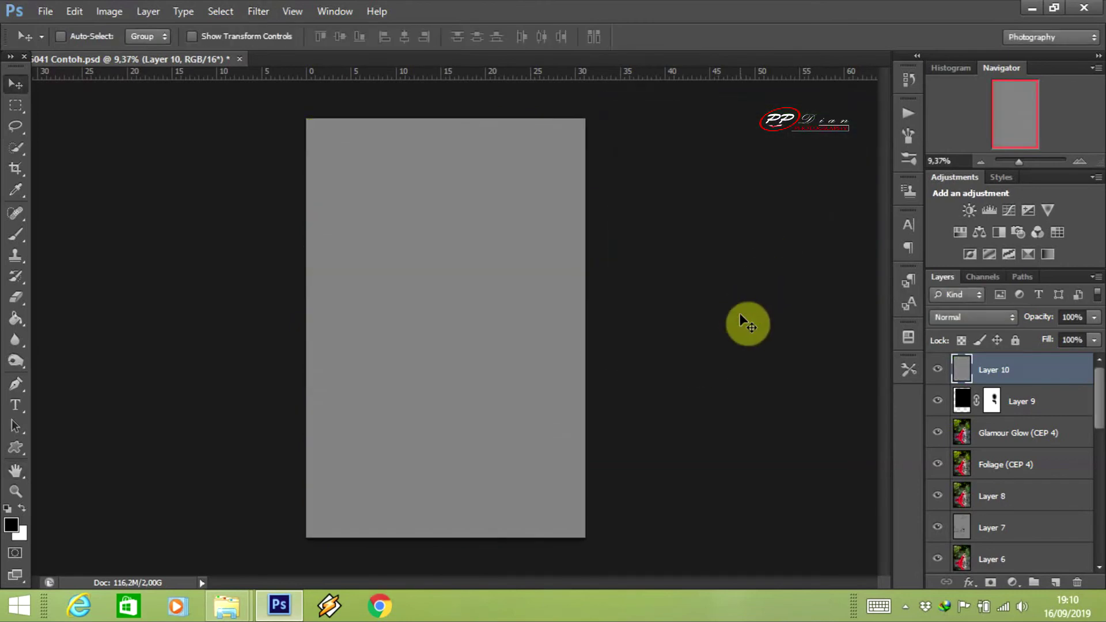
click(1000, 320)
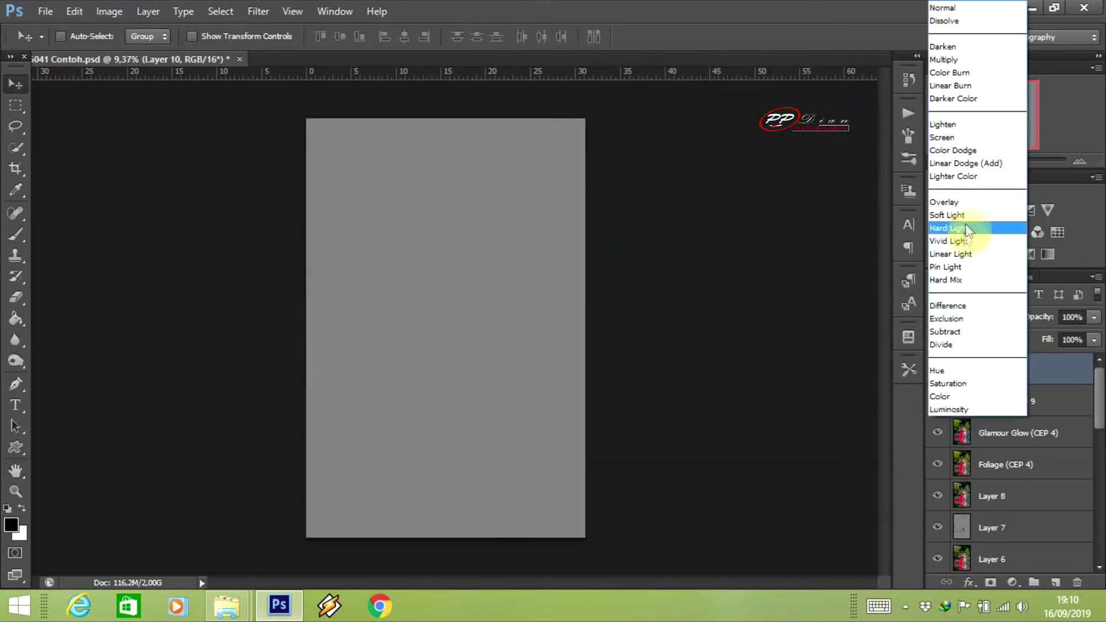
click(963, 242)
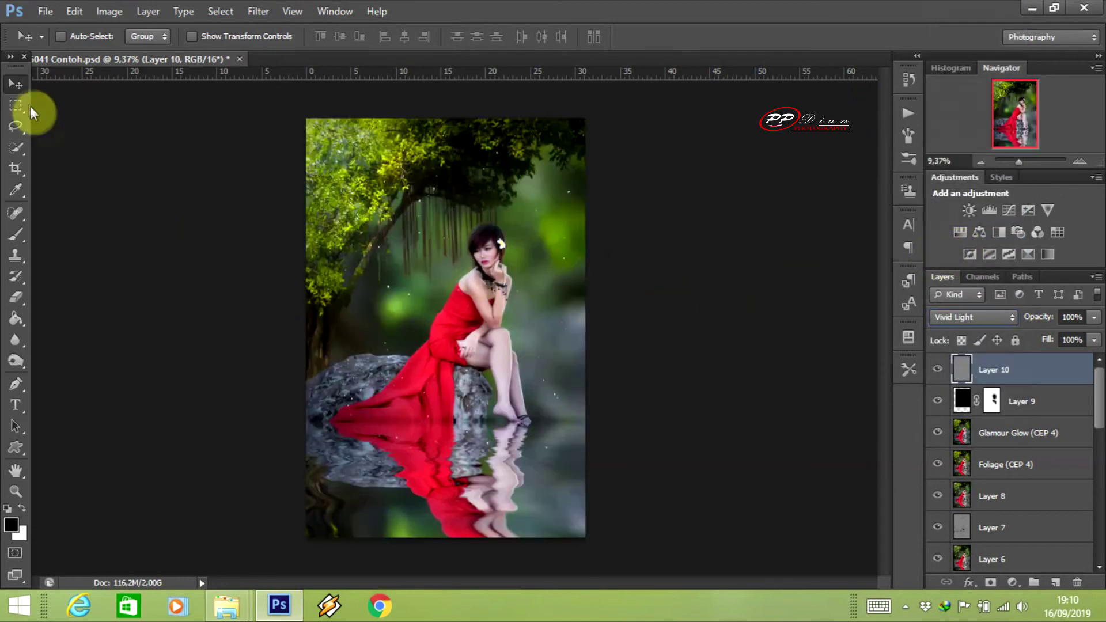
scroll(457, 222, up, 5)
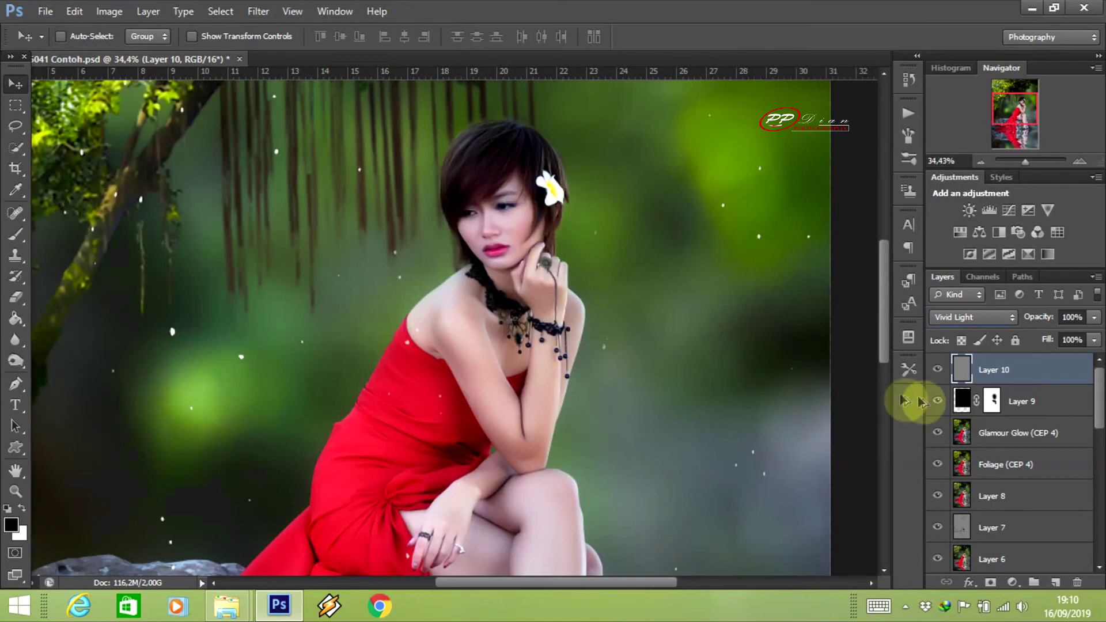
click(938, 372)
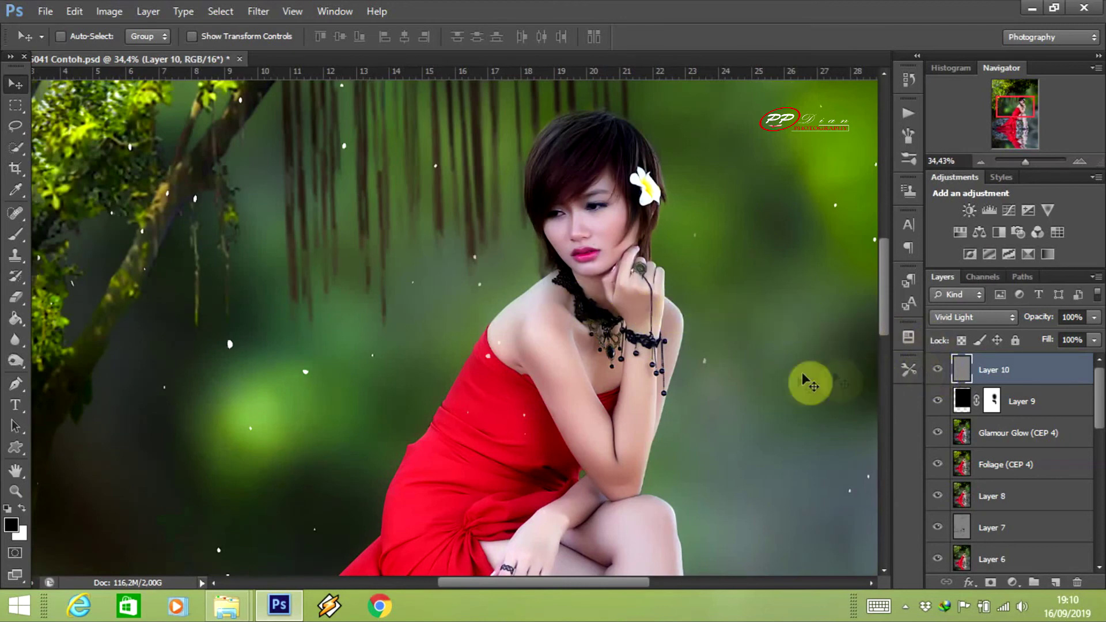
click(938, 371)
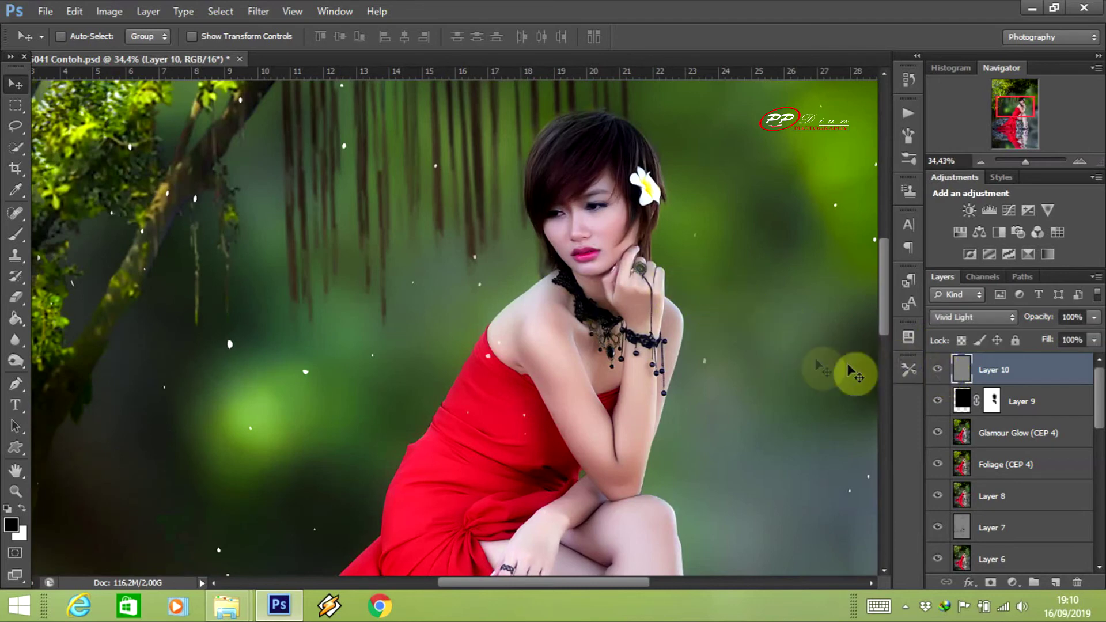
click(938, 371)
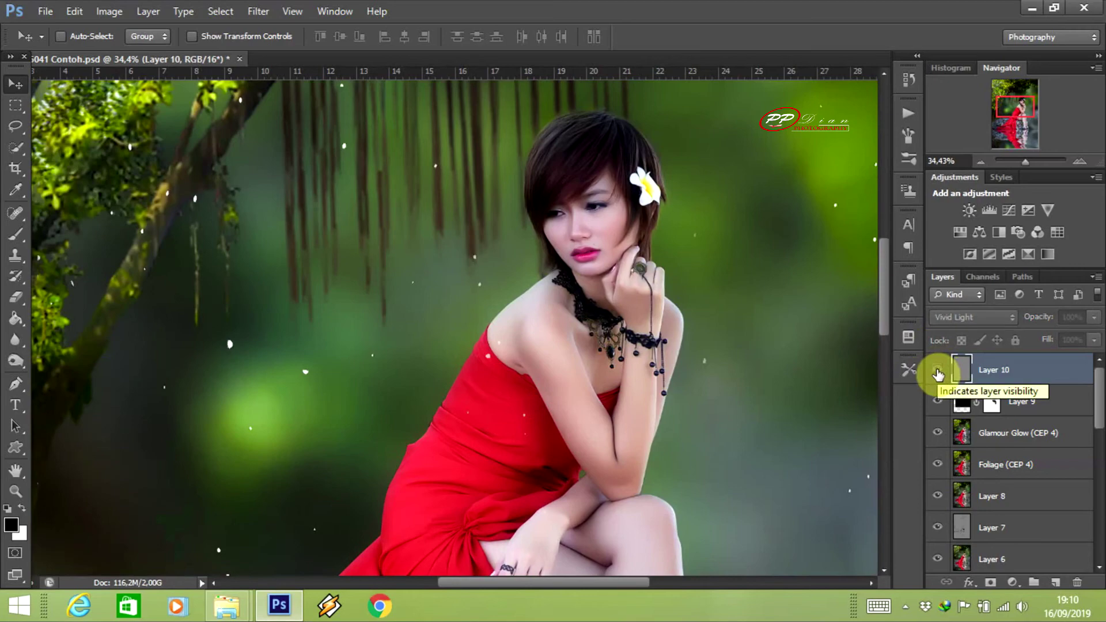
click(939, 372)
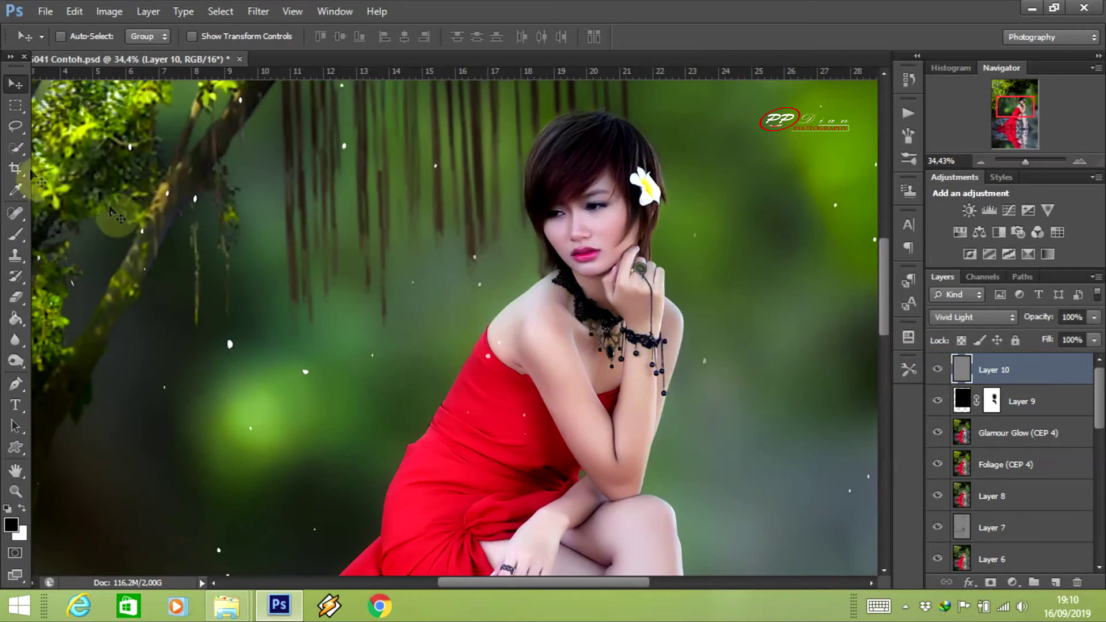
scroll(307, 237, down, 1)
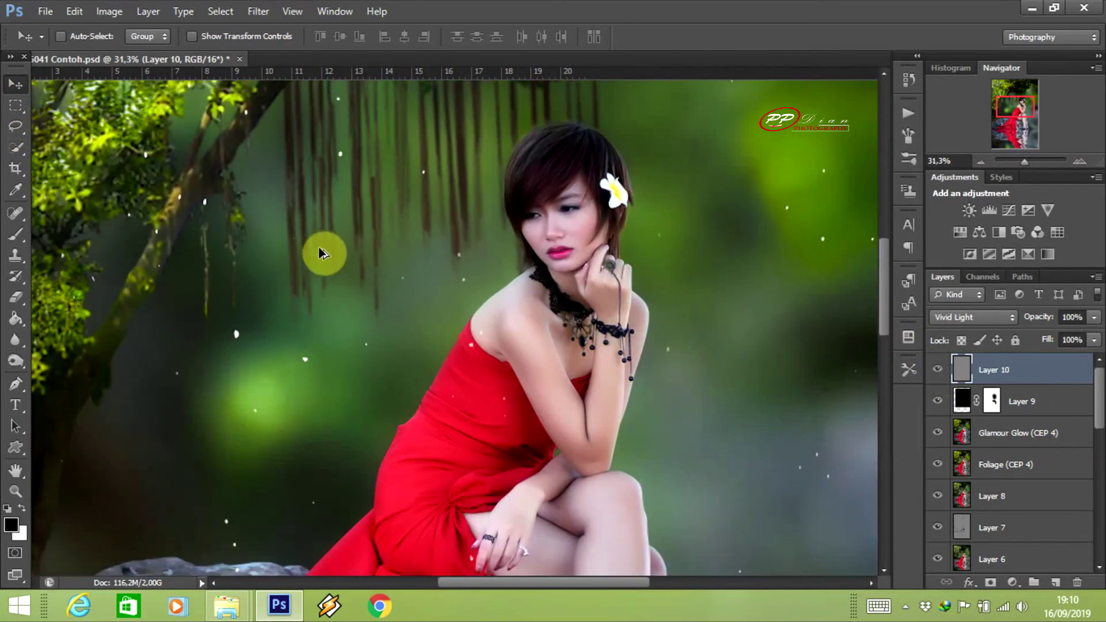
scroll(398, 263, down, 5)
scroll(440, 267, up, 1)
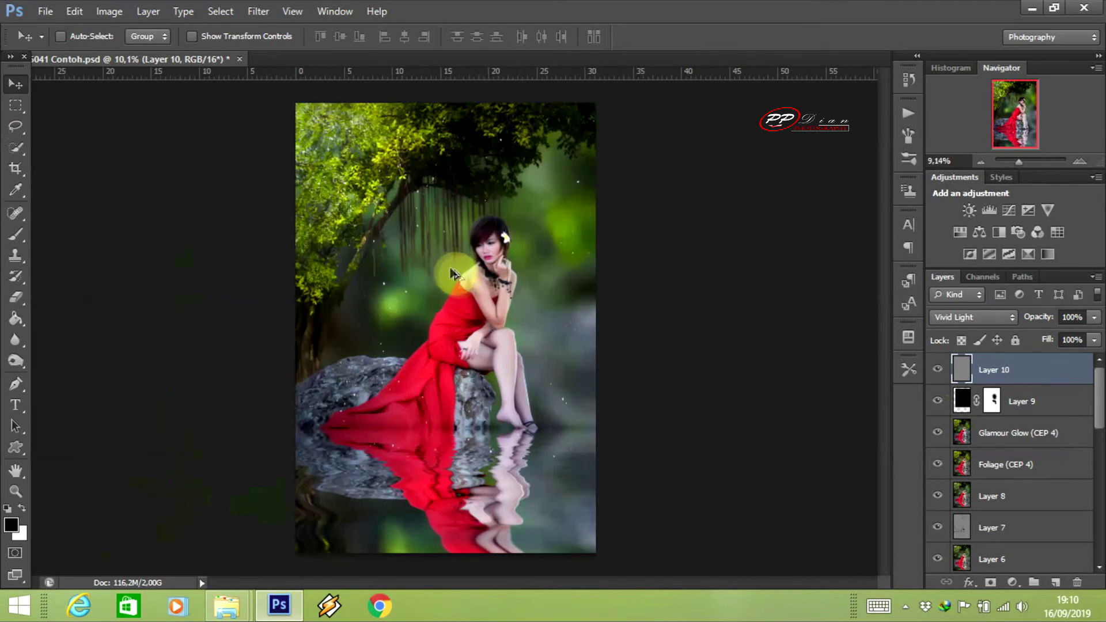
scroll(451, 268, up, 1)
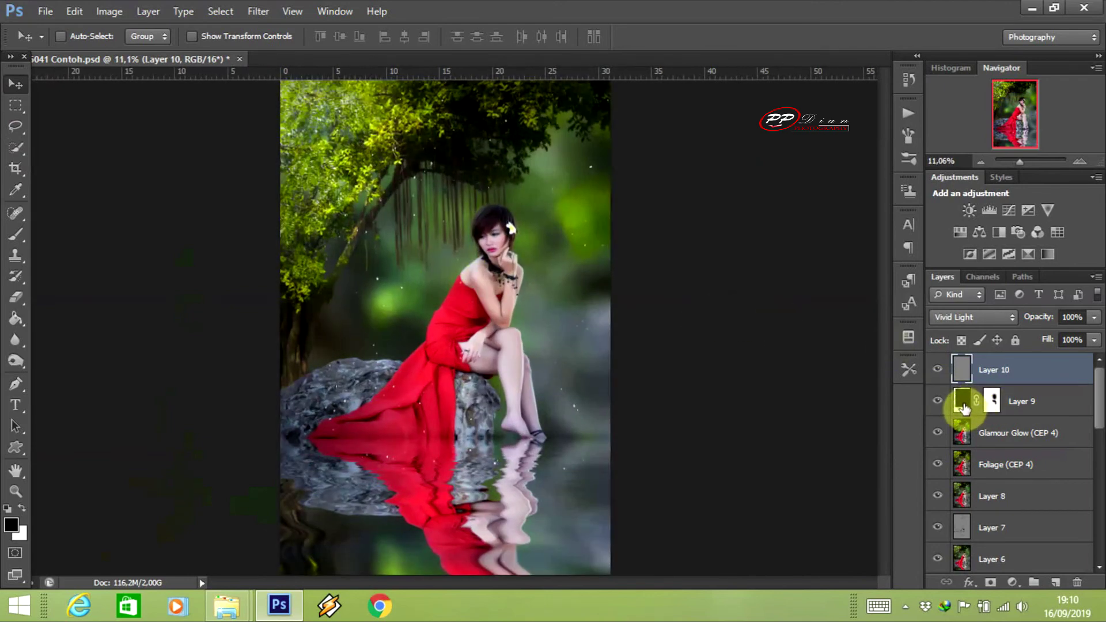
scroll(465, 358, down, 1)
scroll(466, 357, down, 3)
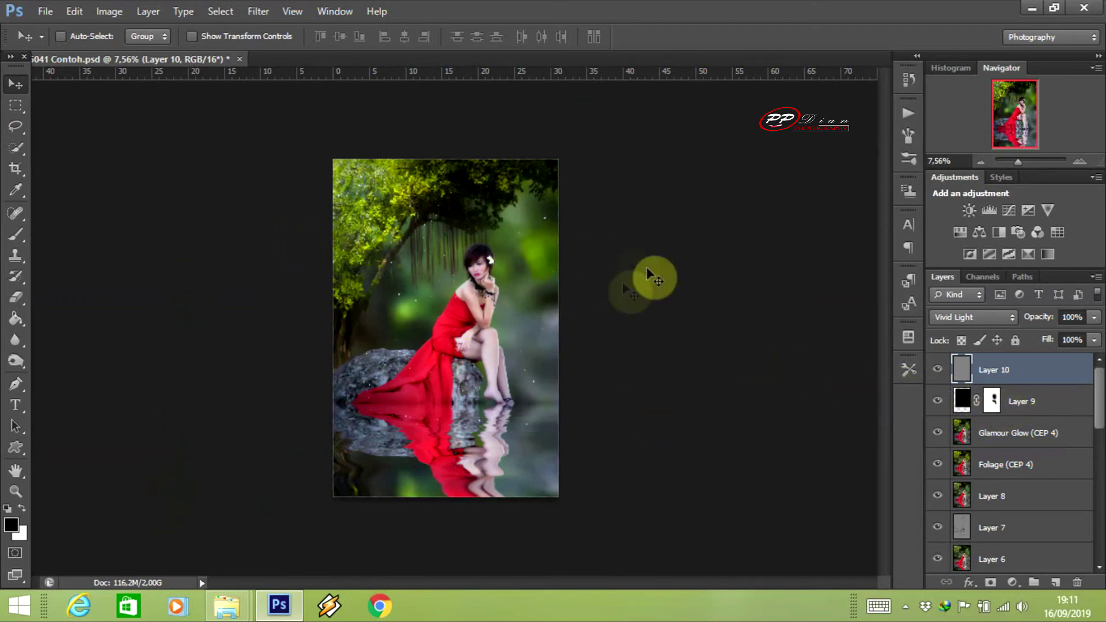
Add a radial gradient fill layer using a dark-to-transparent gradient preset
click(1015, 585)
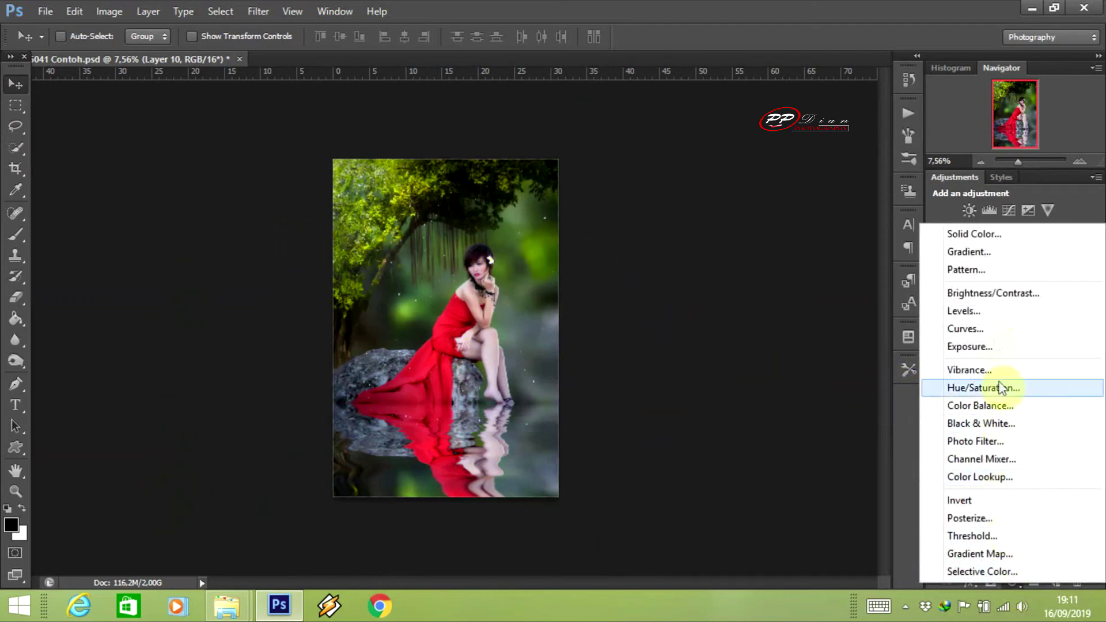
click(980, 252)
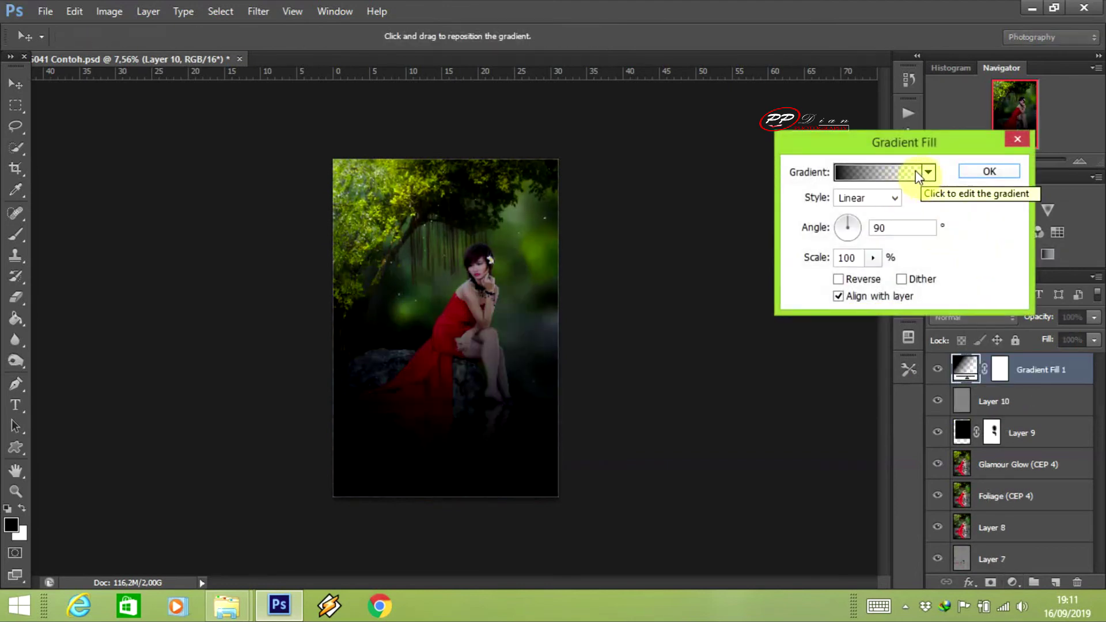
click(894, 198)
click(873, 228)
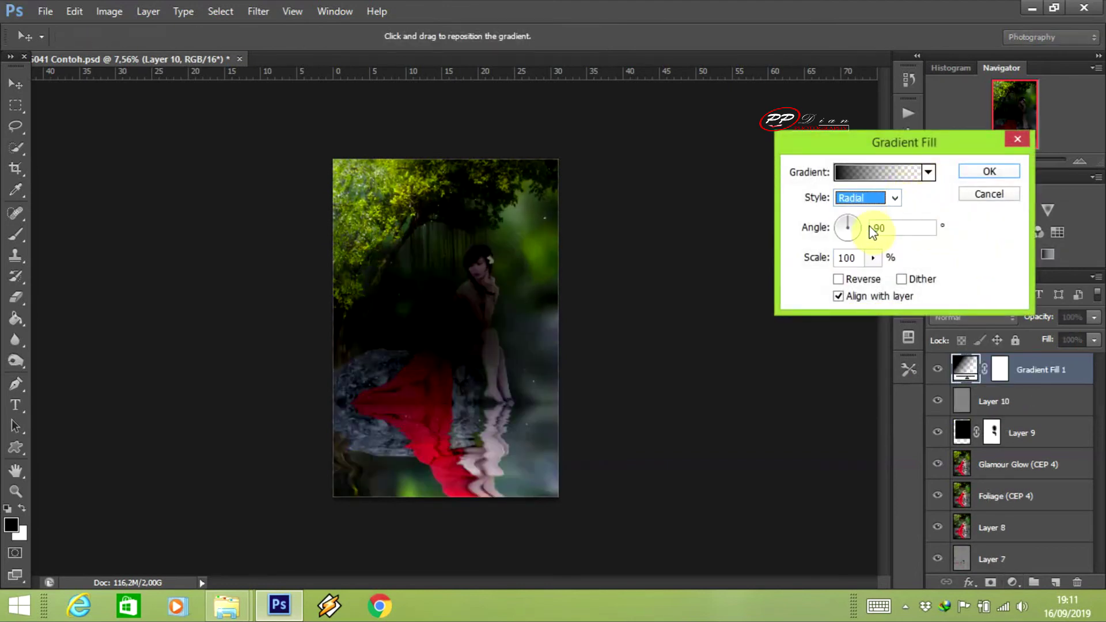
click(894, 174)
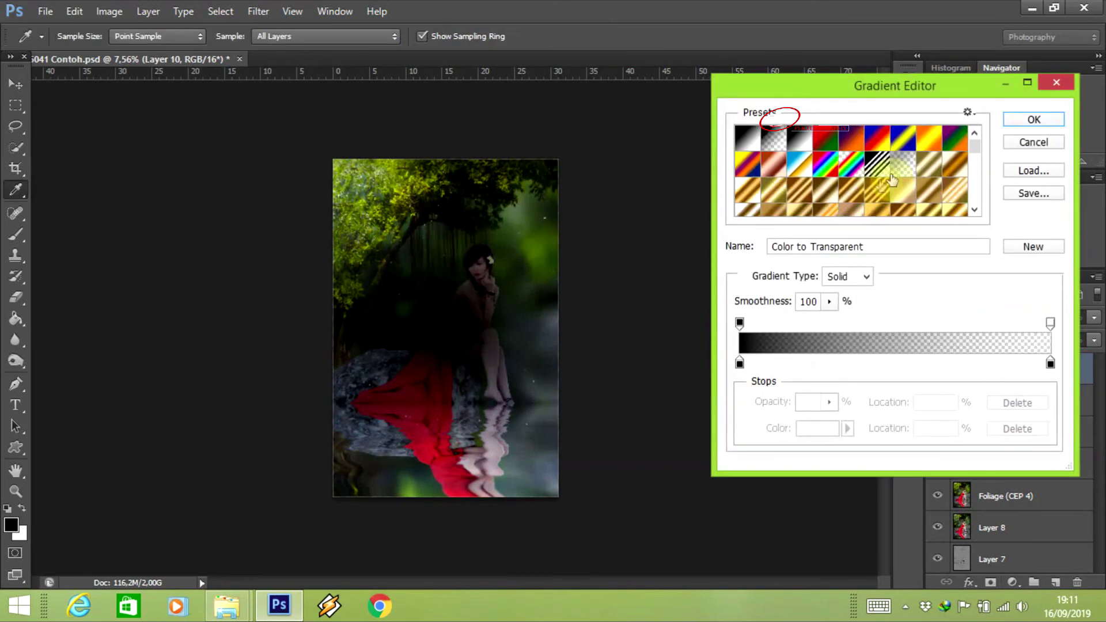
click(900, 173)
click(1019, 122)
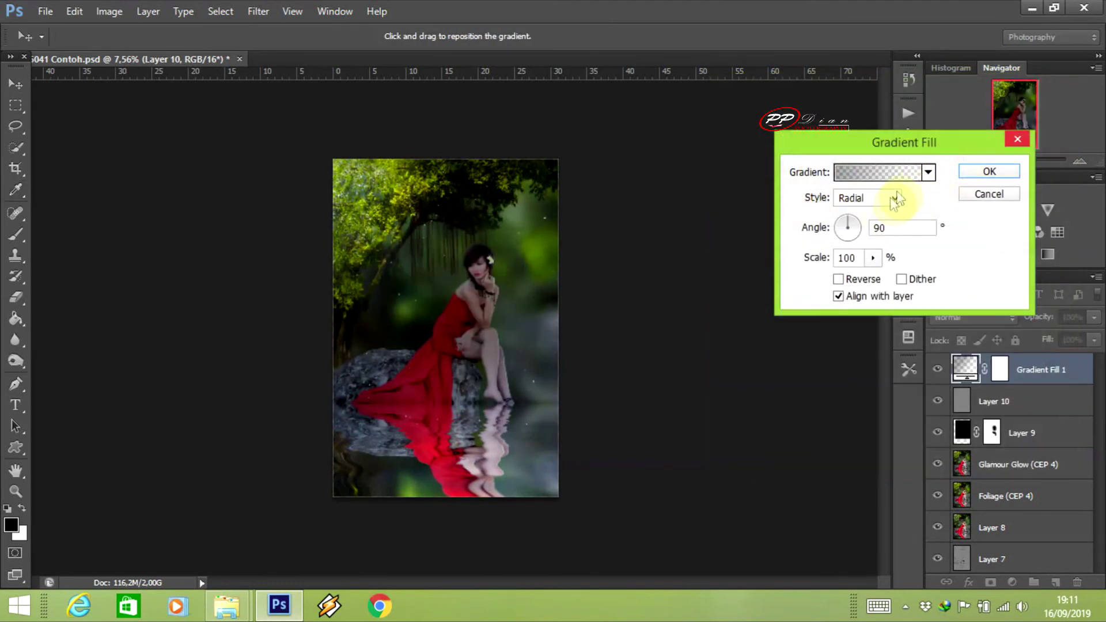
Reverse the radial gradient and set its scale to 461% to finish the vignette
click(894, 198)
click(864, 229)
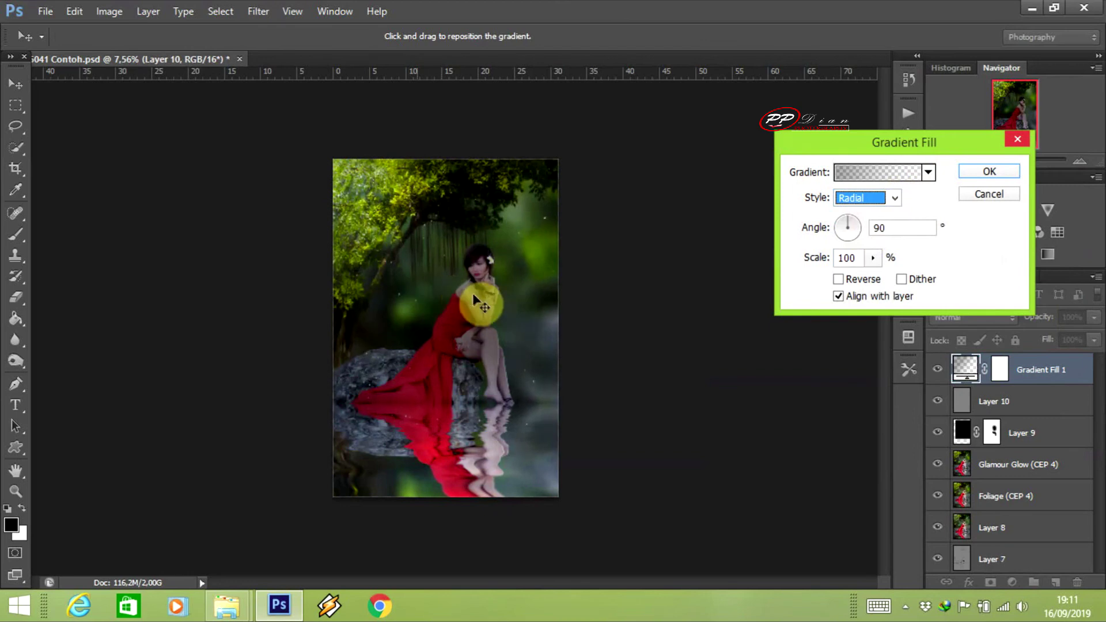
click(839, 280)
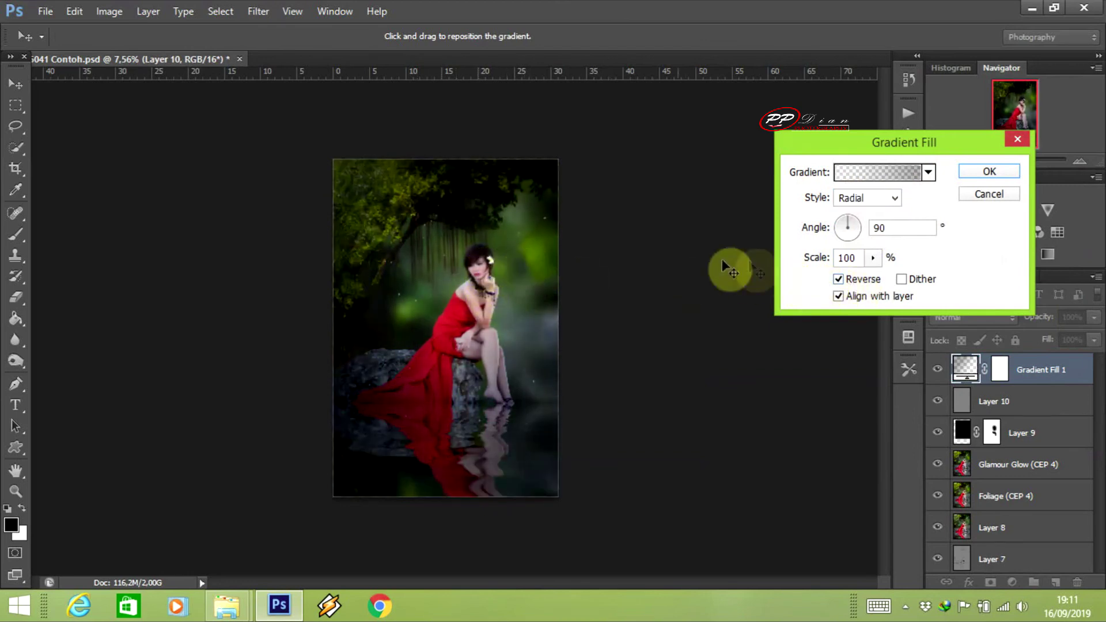
drag(806, 257, 1101, 291)
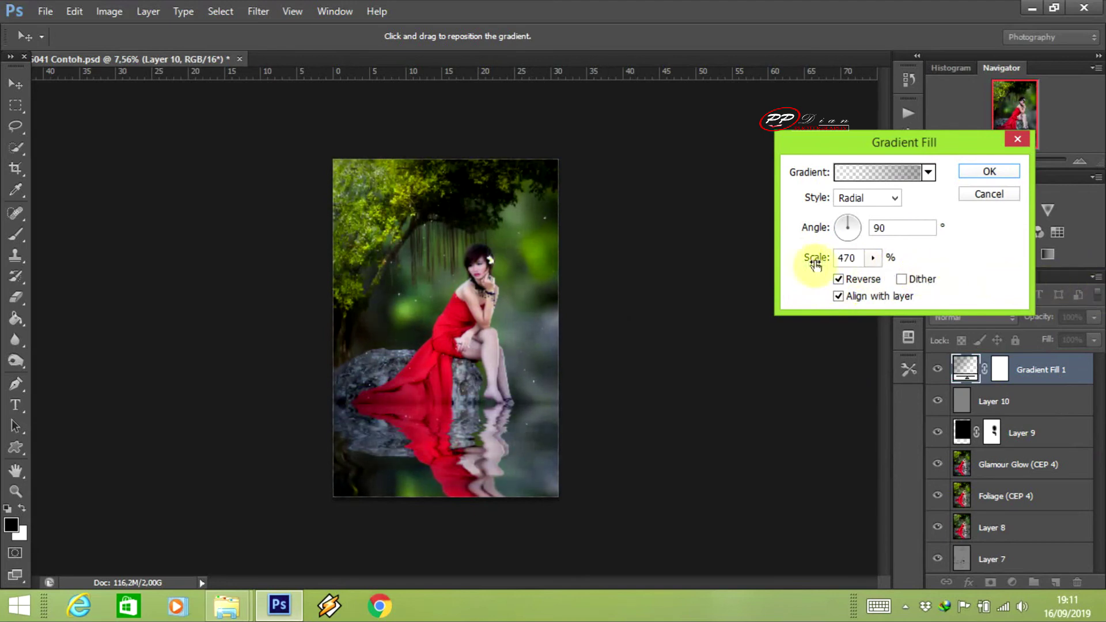
mouse_move(893, 276)
mouse_down()
mouse_move(765, 254)
mouse_move(836, 267)
mouse_up()
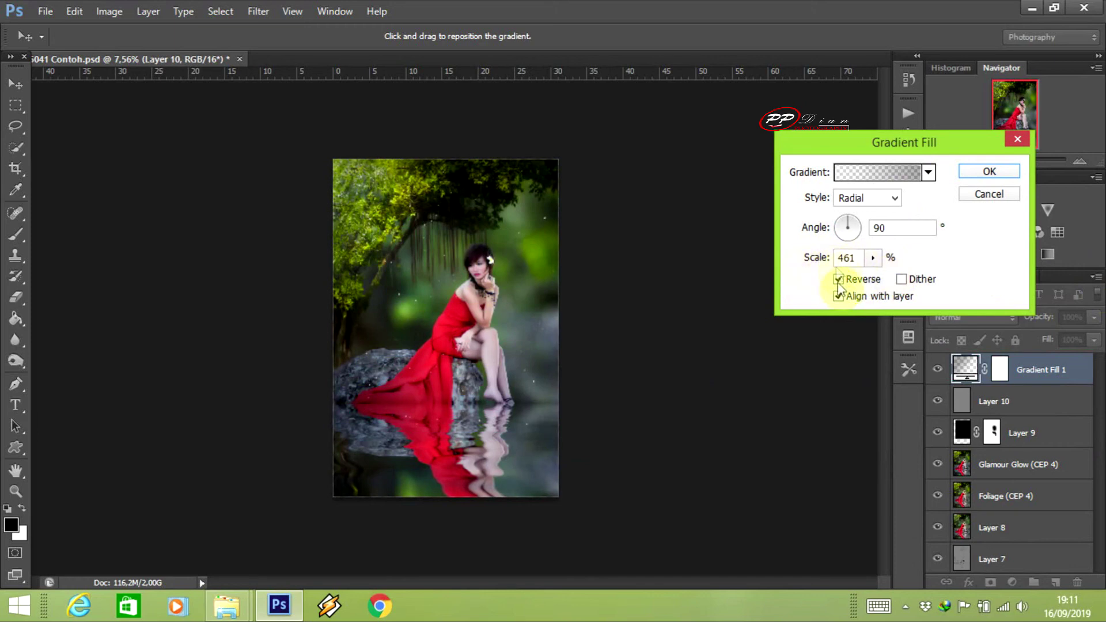
click(971, 194)
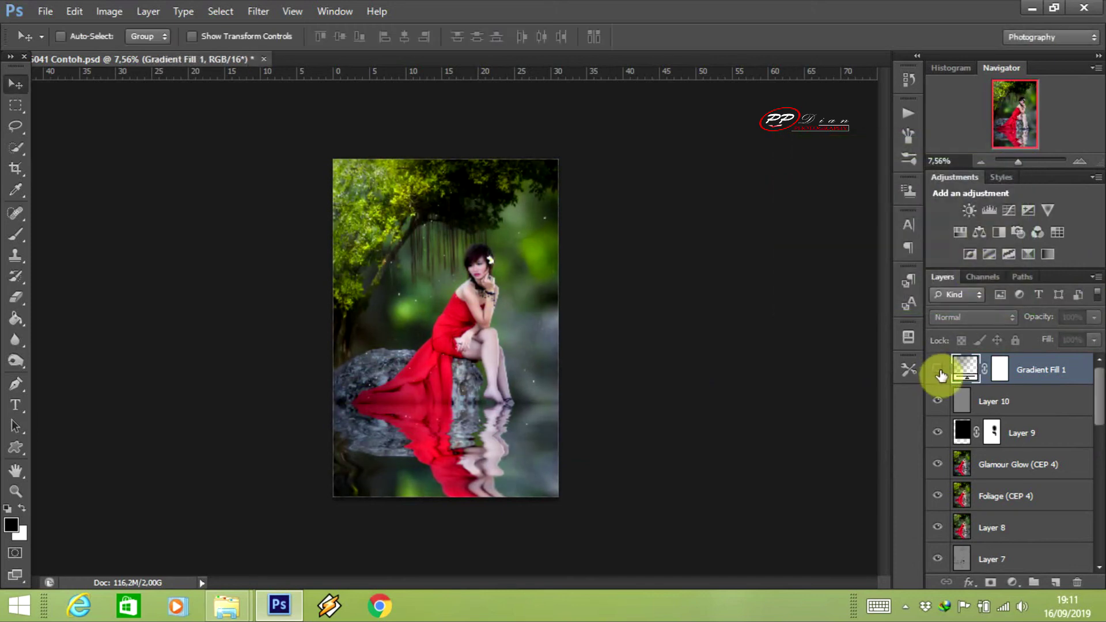
click(1000, 369)
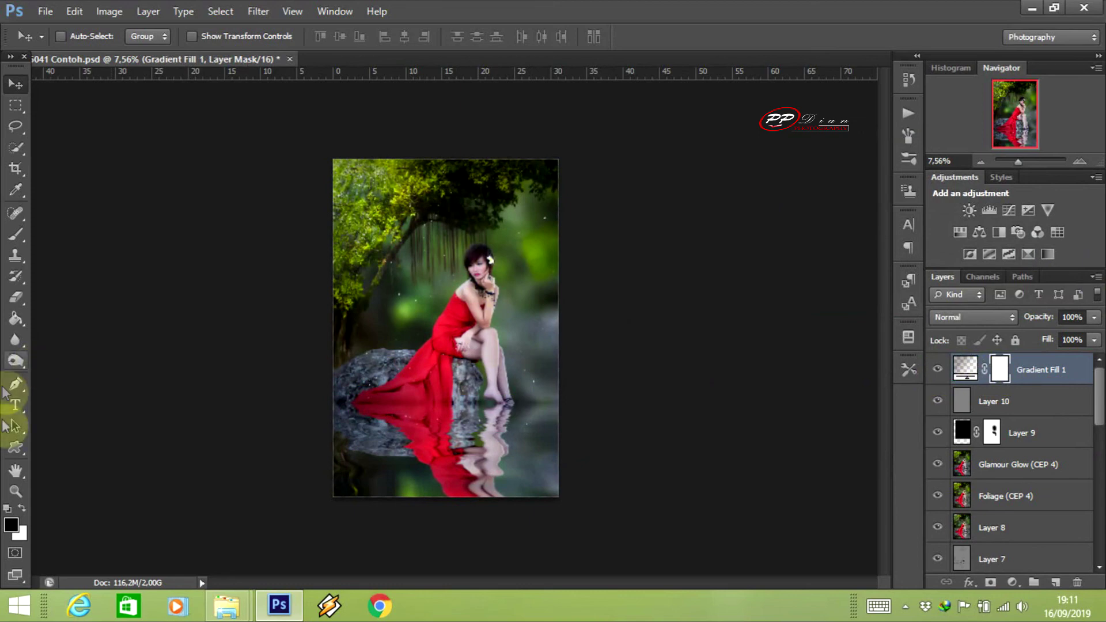
Paint black on the Gradient Fill 1 mask with a 2912 px, 0% hardness brush
click(15, 234)
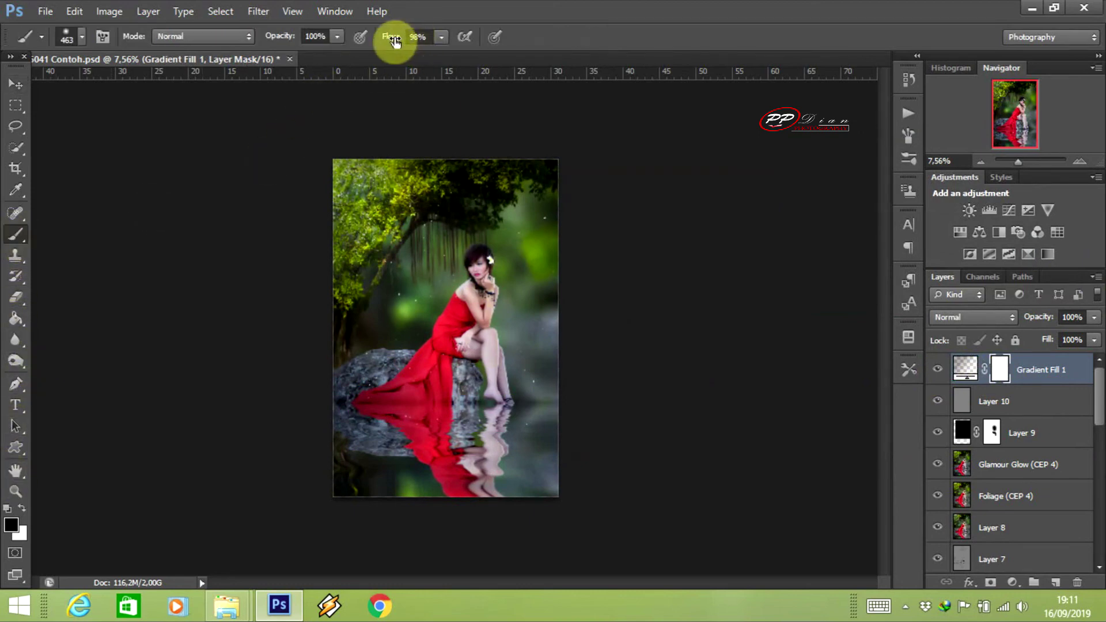
right_click(470, 291)
drag(618, 332, 635, 333)
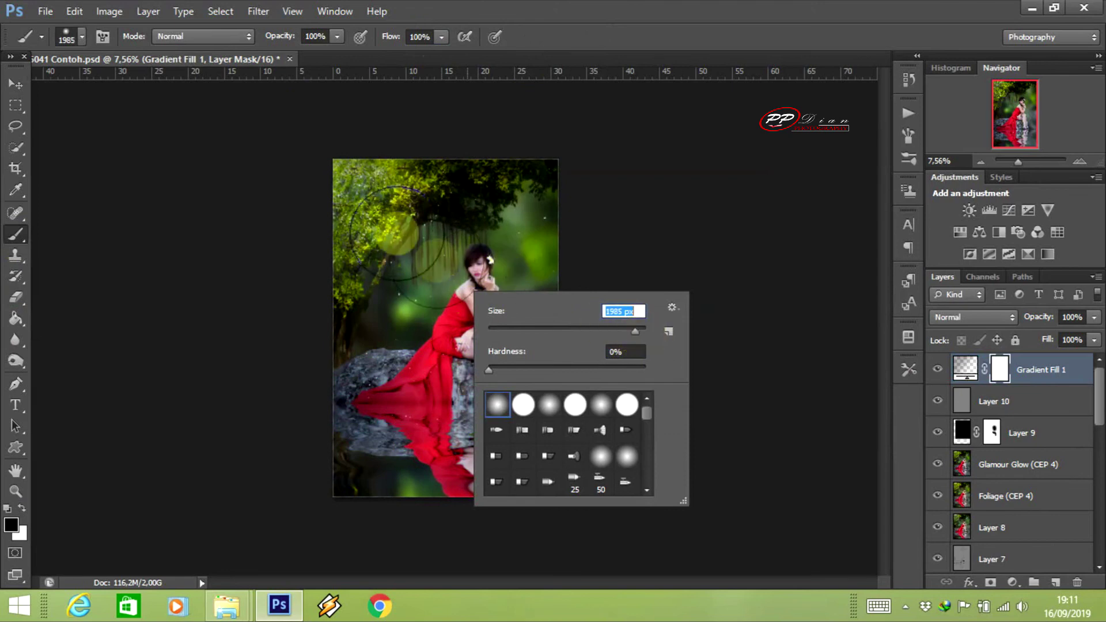
drag(634, 333, 640, 333)
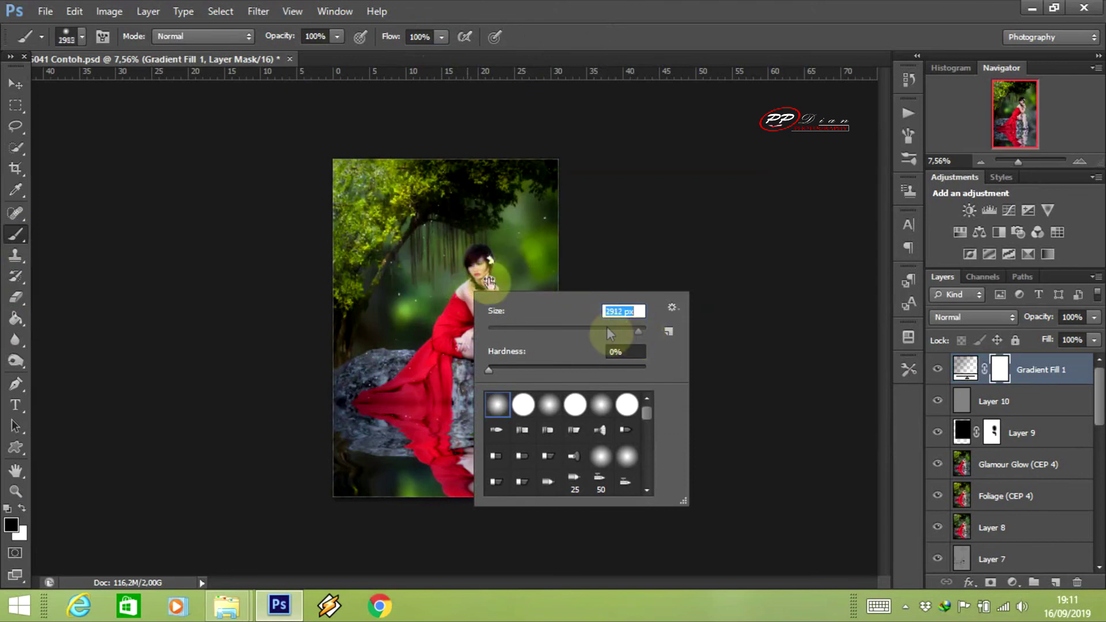
click(419, 246)
drag(485, 348, 687, 410)
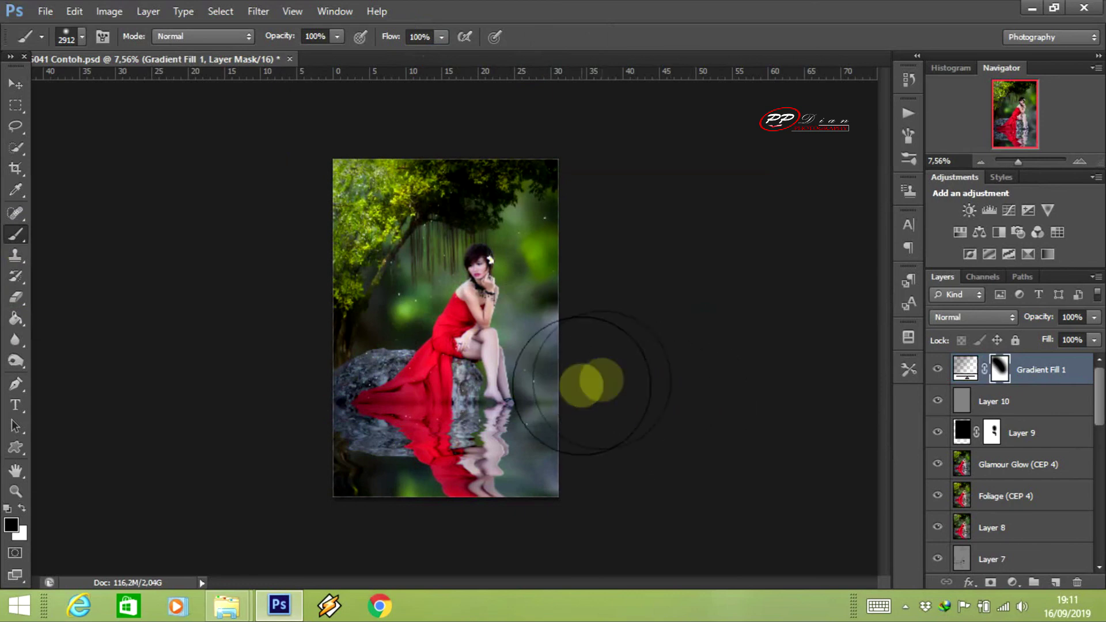
click(938, 370)
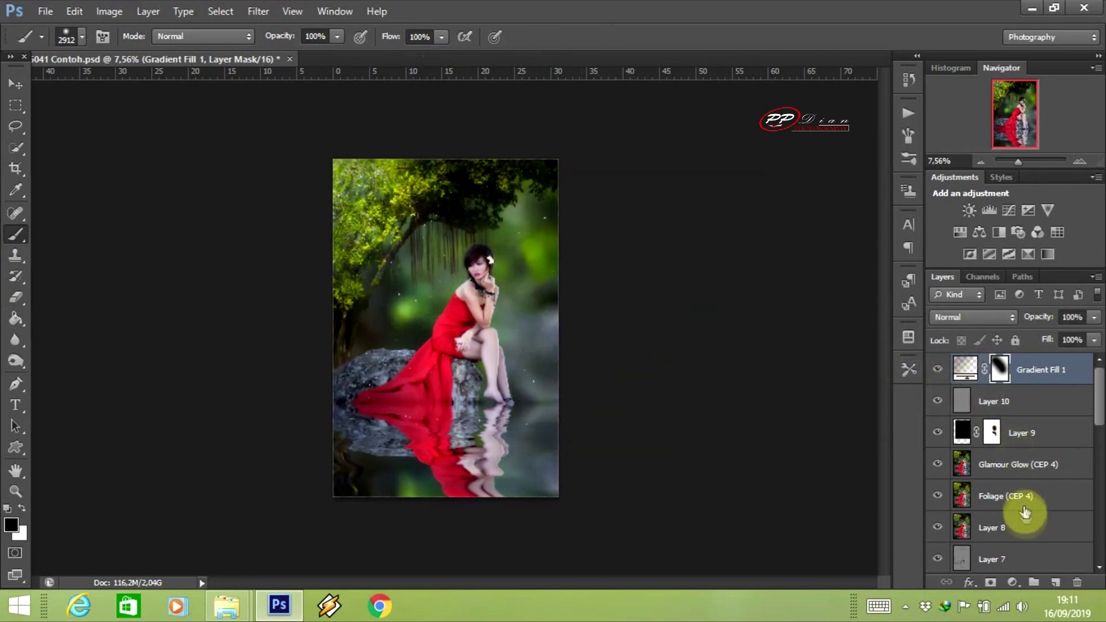
Add a Curves adjustment with a midtone point at input 123, output 134
click(1014, 583)
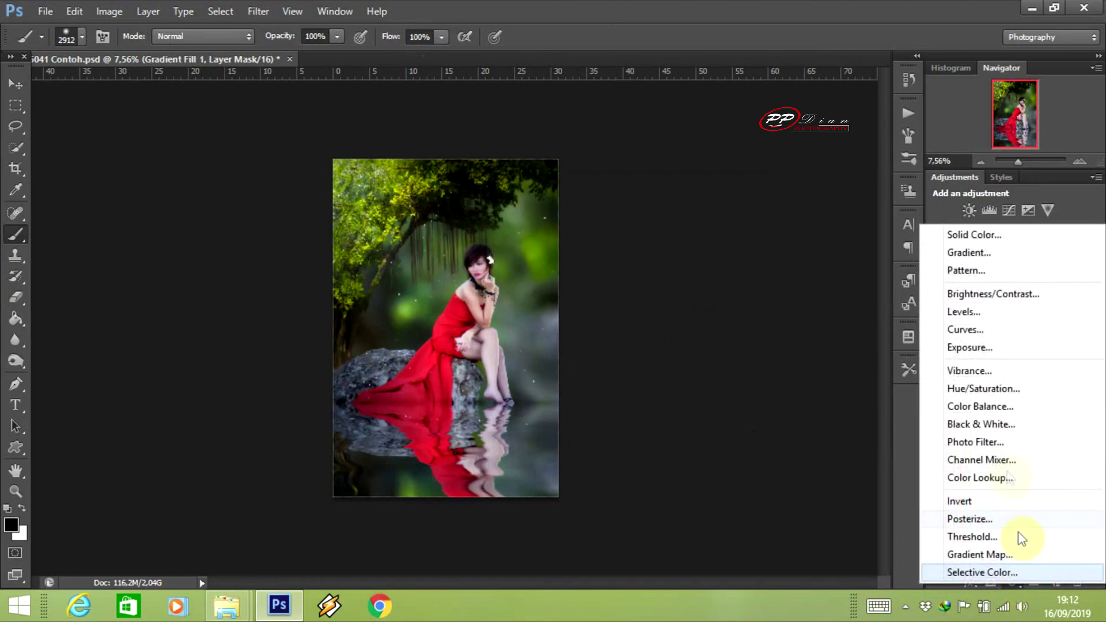
click(986, 330)
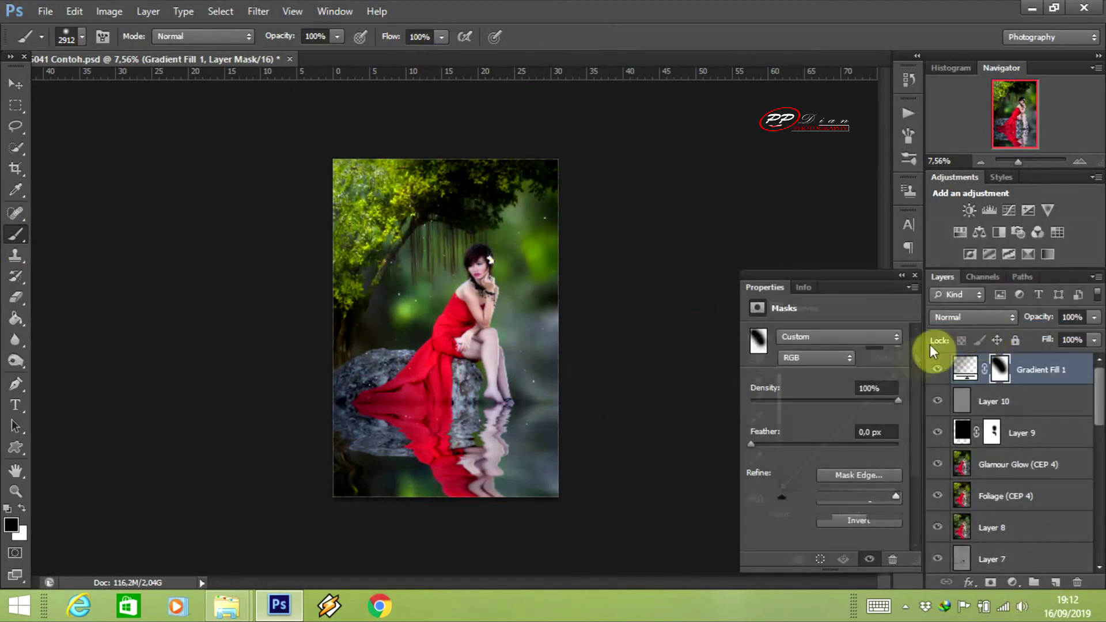
drag(840, 431, 838, 428)
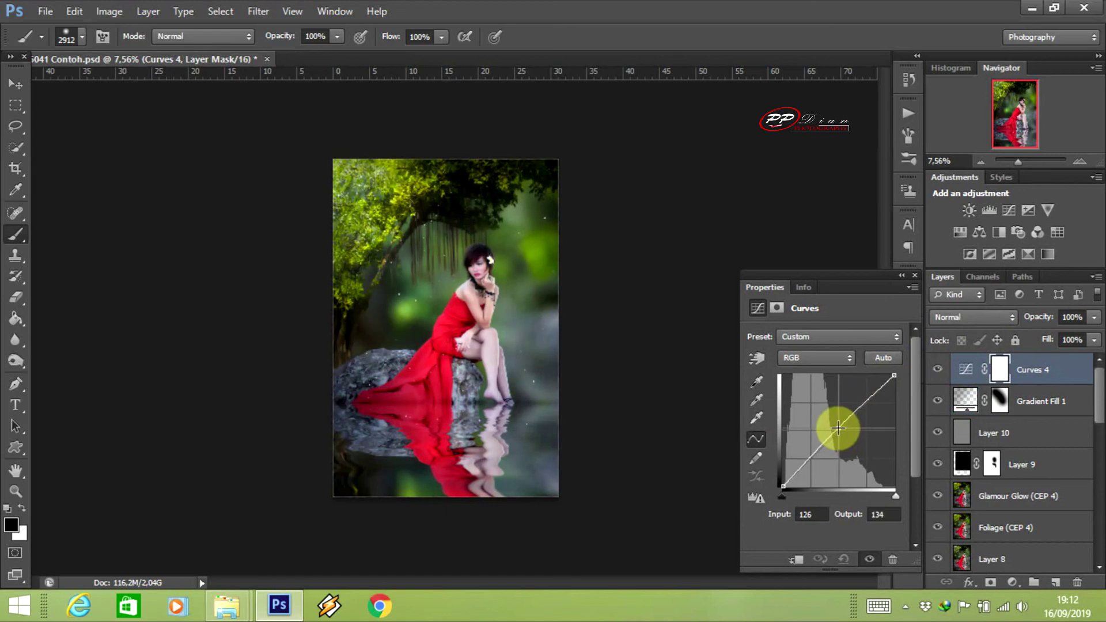
drag(838, 428, 836, 428)
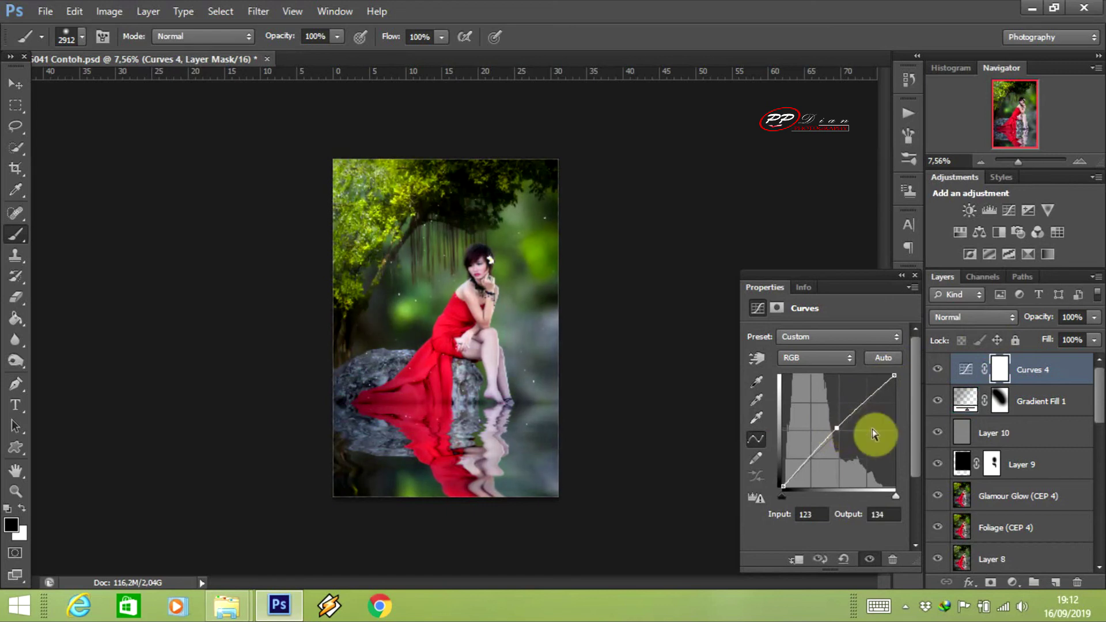
click(915, 275)
Zoom around the photo and hide Curves 4 to compare before and after
click(13, 86)
scroll(383, 243, up, 3)
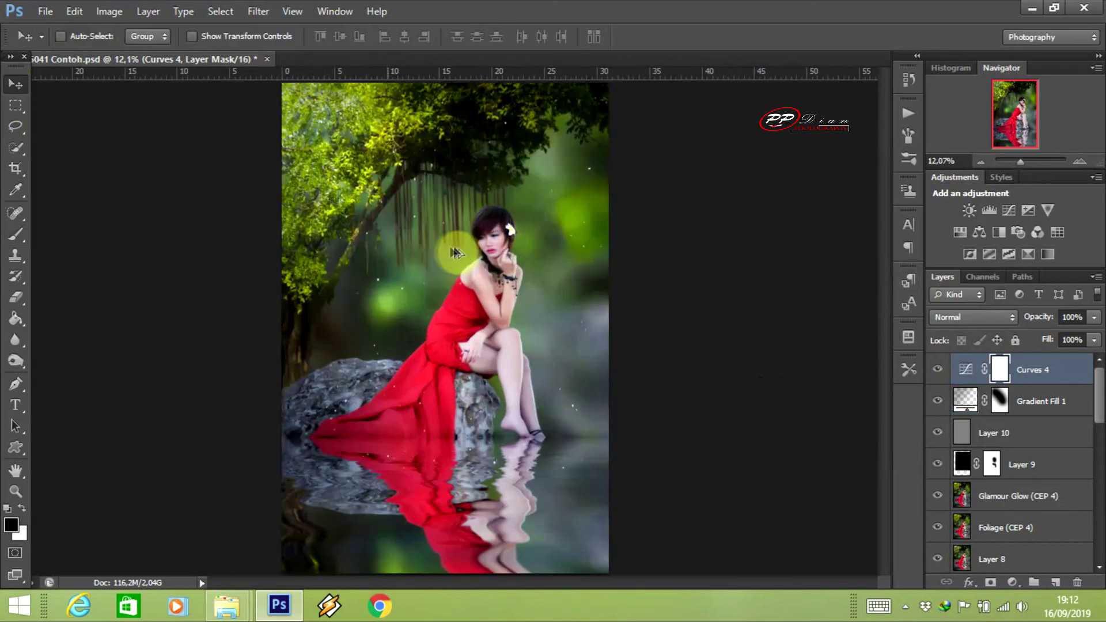
scroll(476, 247, up, 3)
scroll(619, 366, up, 1)
scroll(614, 360, down, 4)
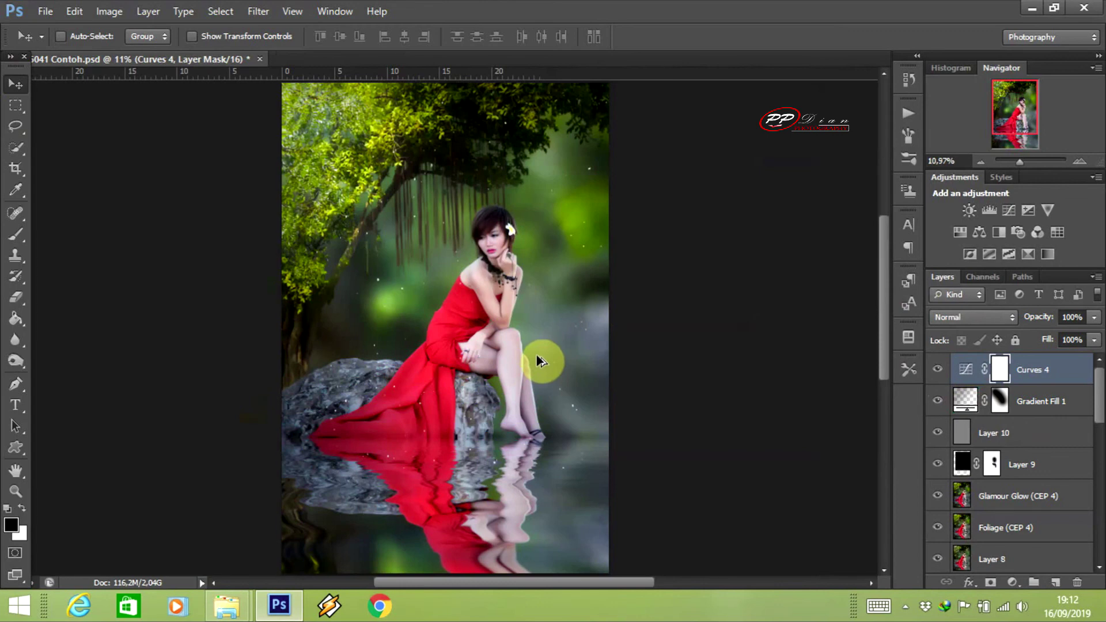
scroll(537, 355, down, 1)
scroll(541, 355, down, 1)
scroll(806, 392, up, 1)
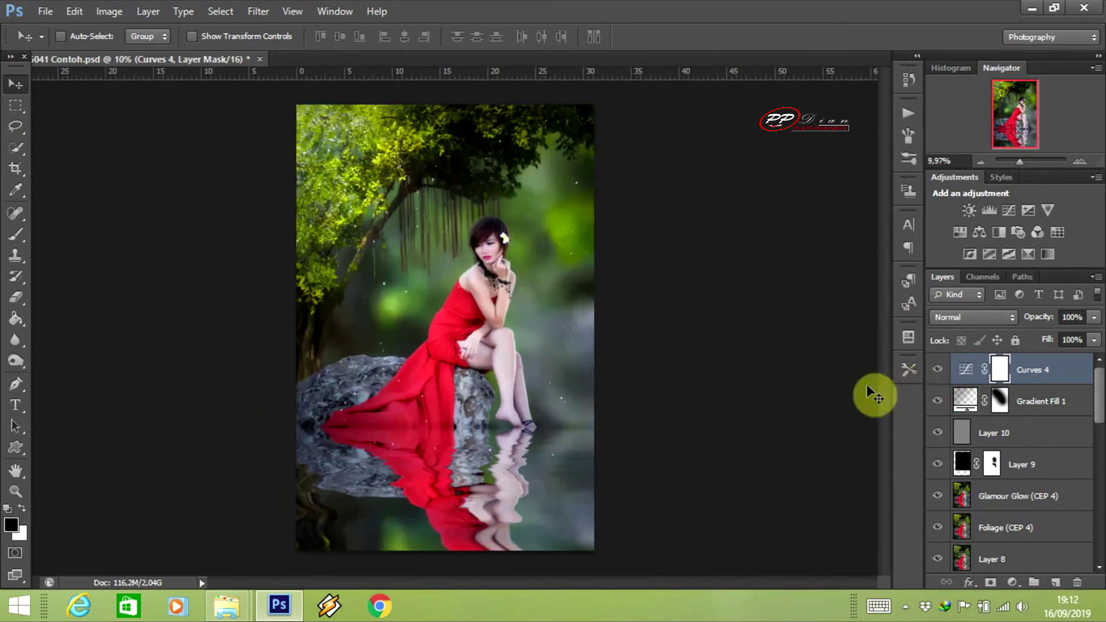
click(937, 369)
Lower Curves 4 opacity to 73%, toggling its visibility and zooming to compare
click(938, 370)
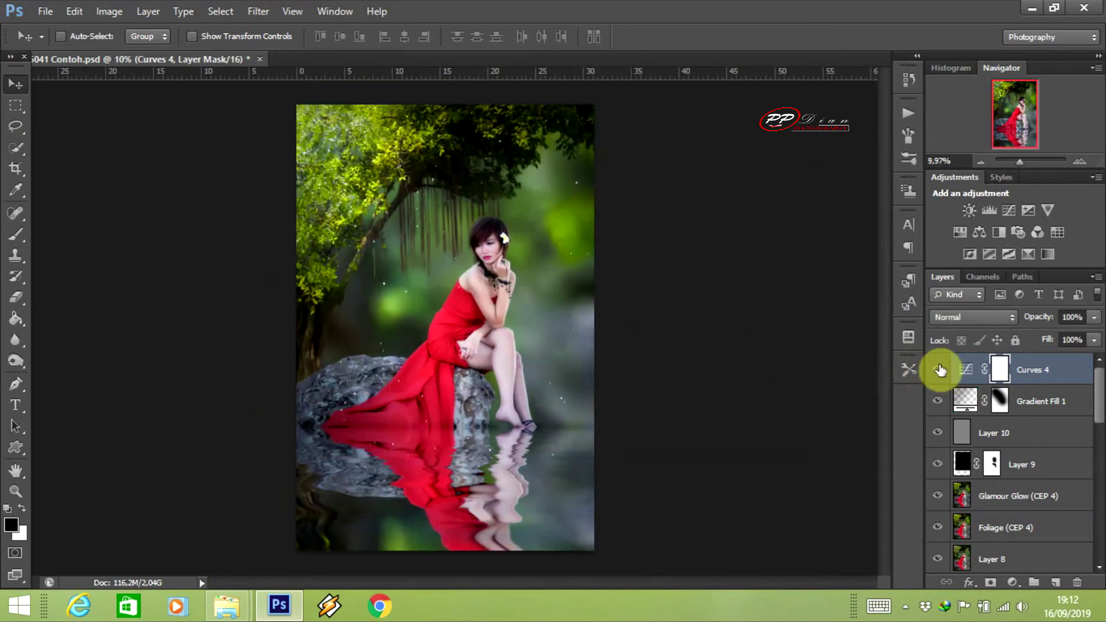
drag(1049, 321, 1031, 321)
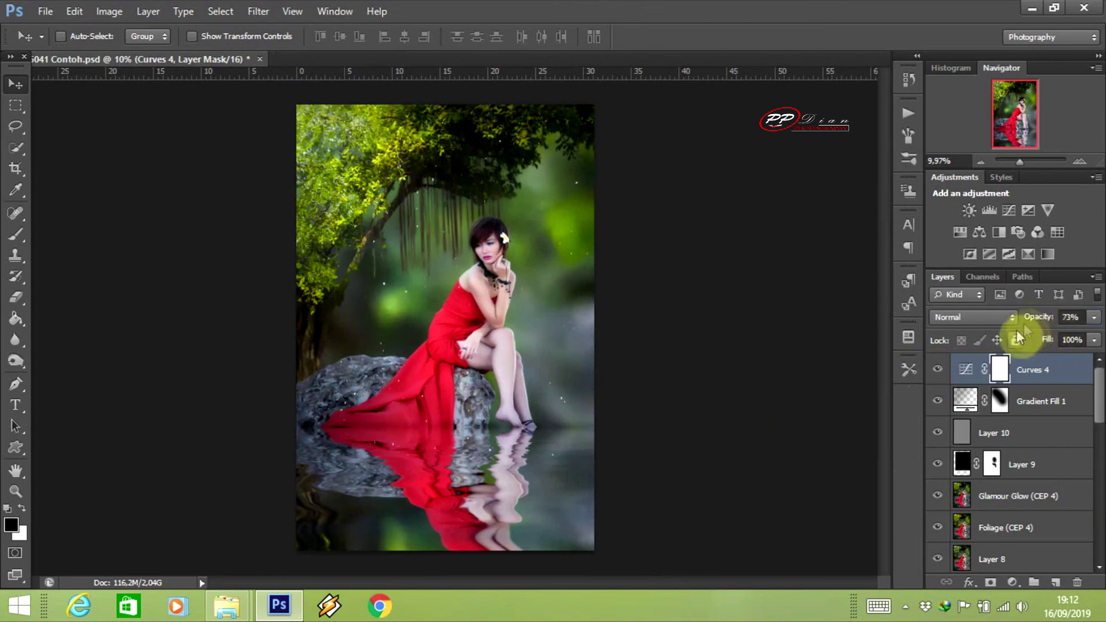
click(939, 371)
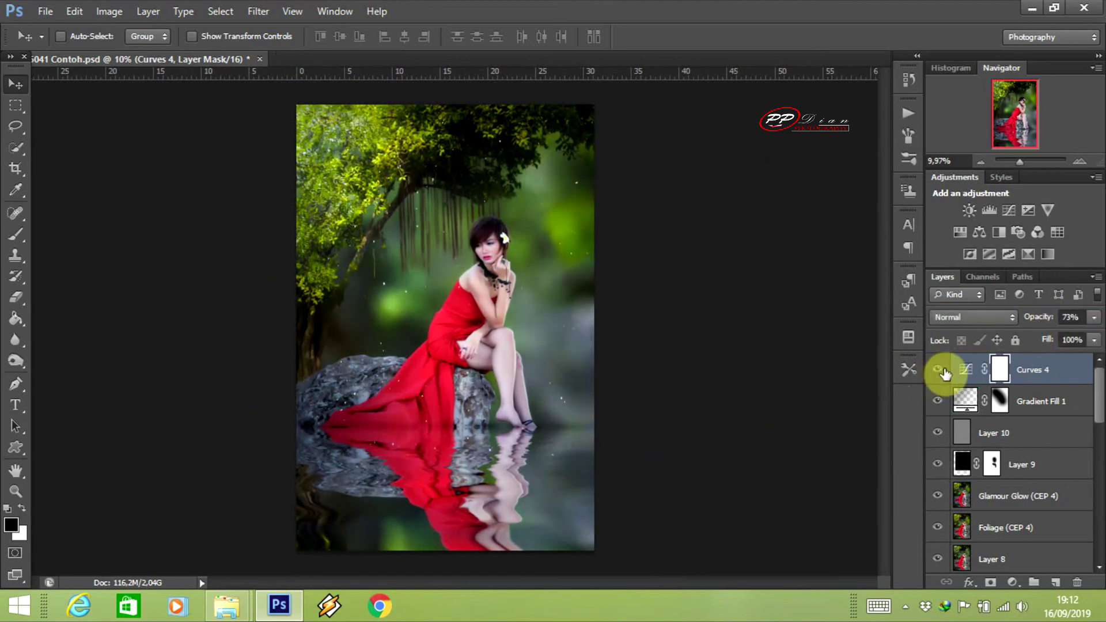
scroll(558, 339, down, 2)
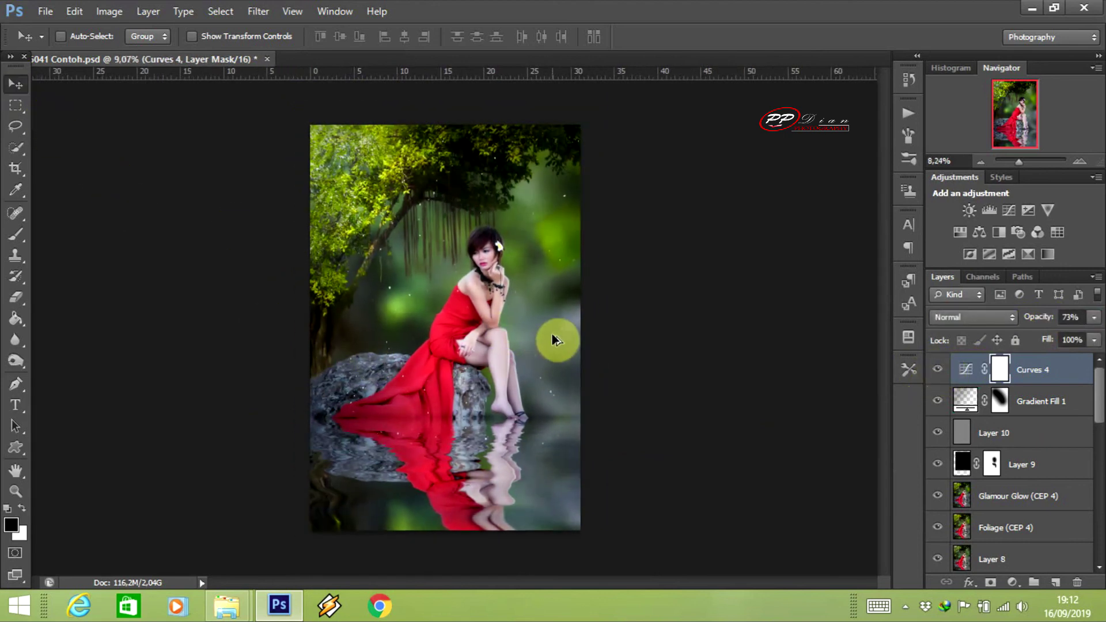
scroll(570, 346, down, 2)
scroll(575, 344, up, 1)
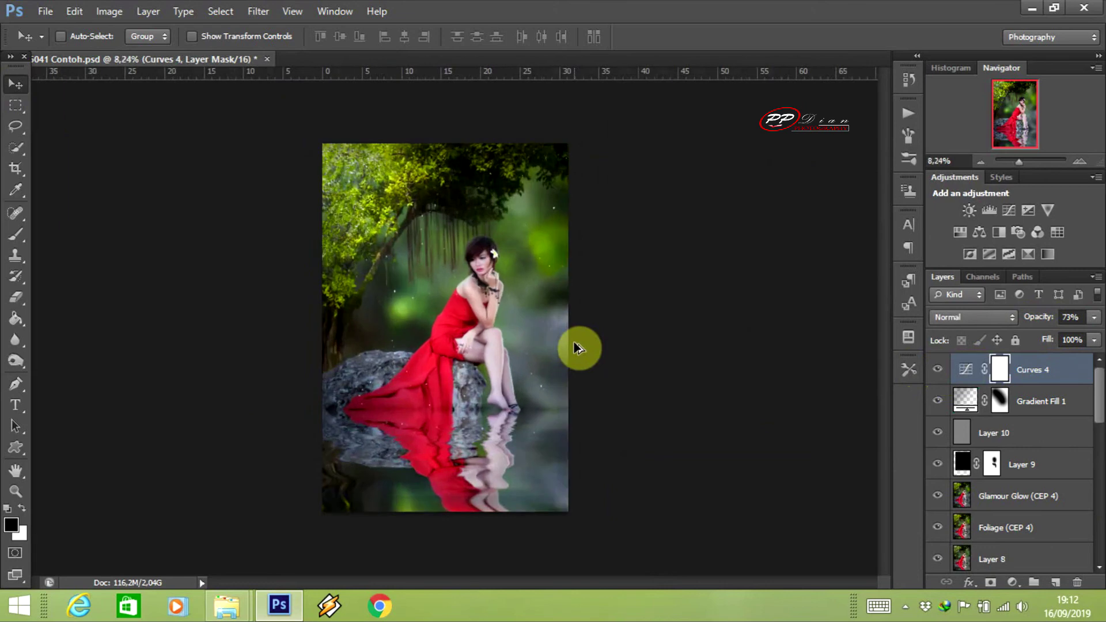
scroll(575, 345, up, 1)
scroll(582, 342, up, 1)
scroll(593, 340, down, 1)
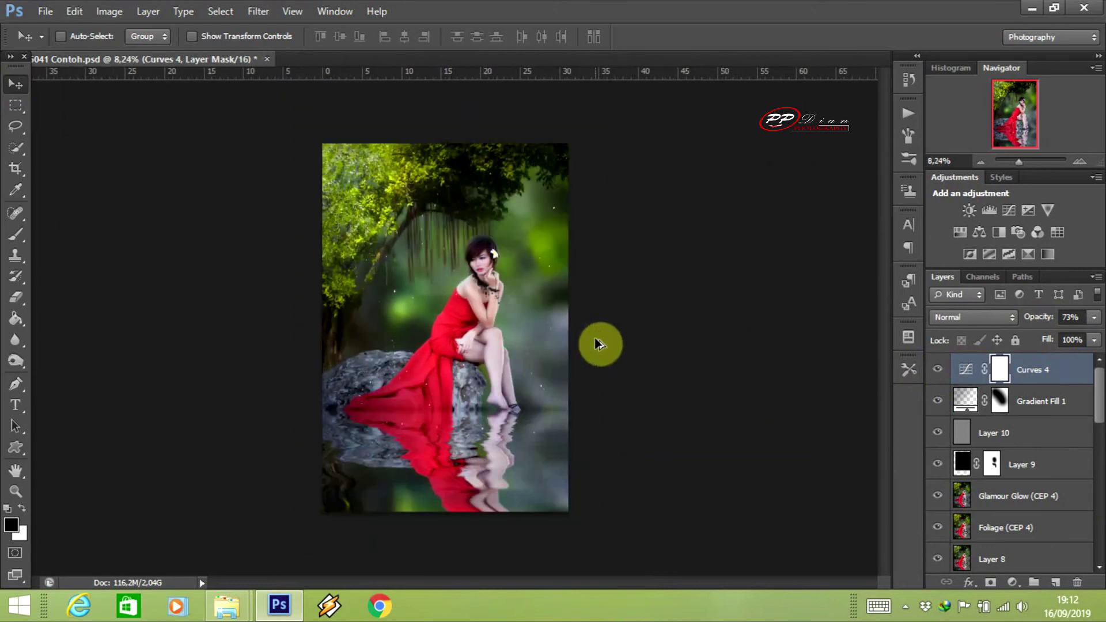
scroll(594, 340, down, 1)
scroll(594, 341, up, 1)
scroll(594, 345, down, 1)
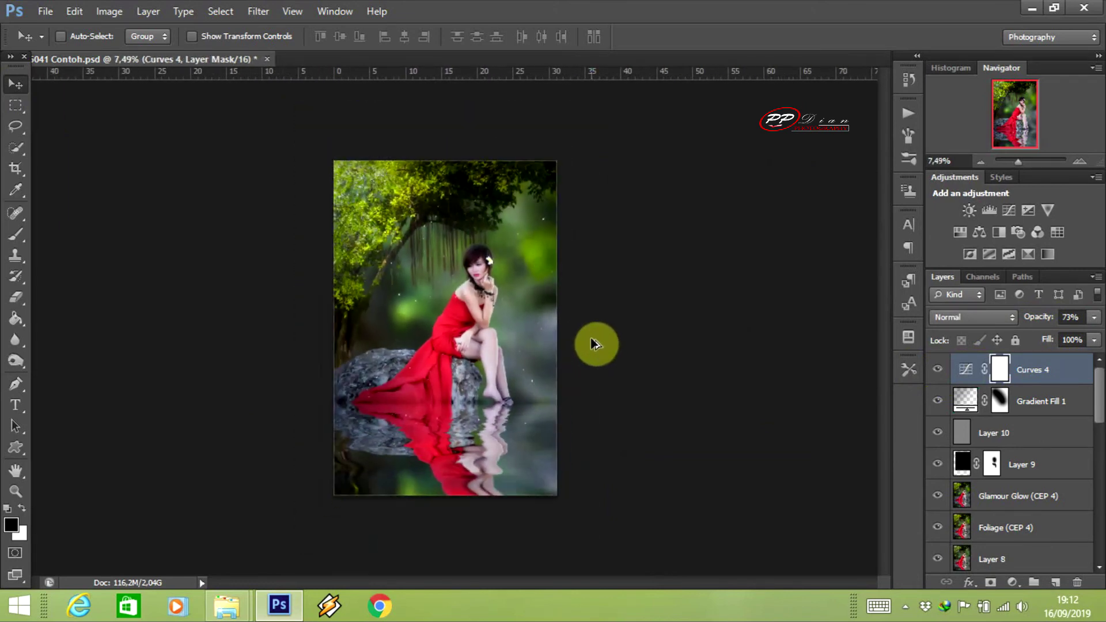
scroll(593, 343, down, 1)
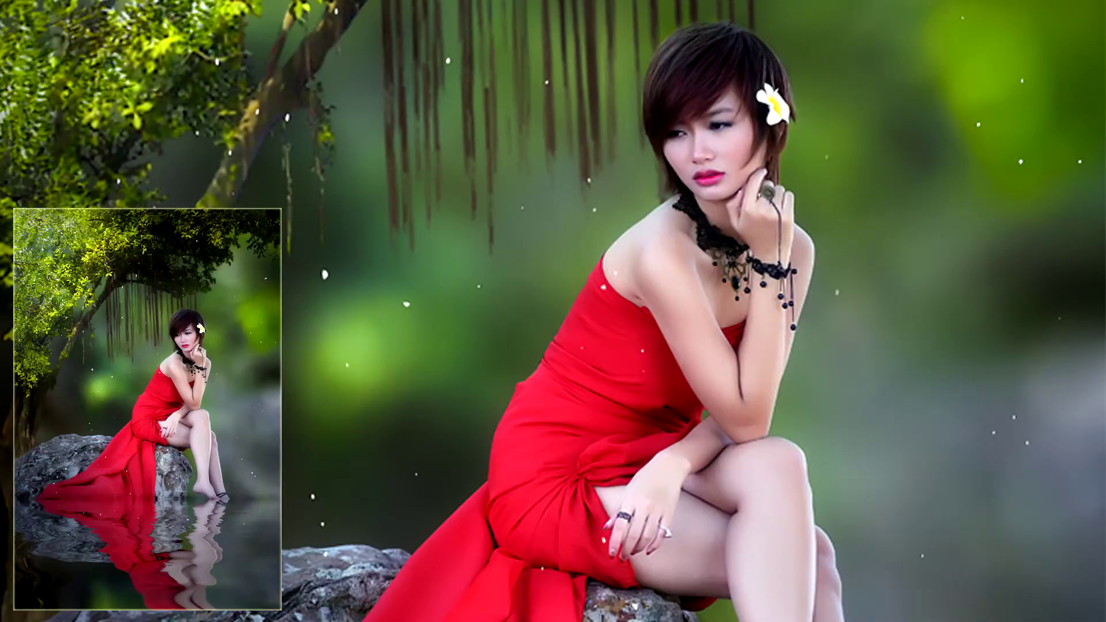